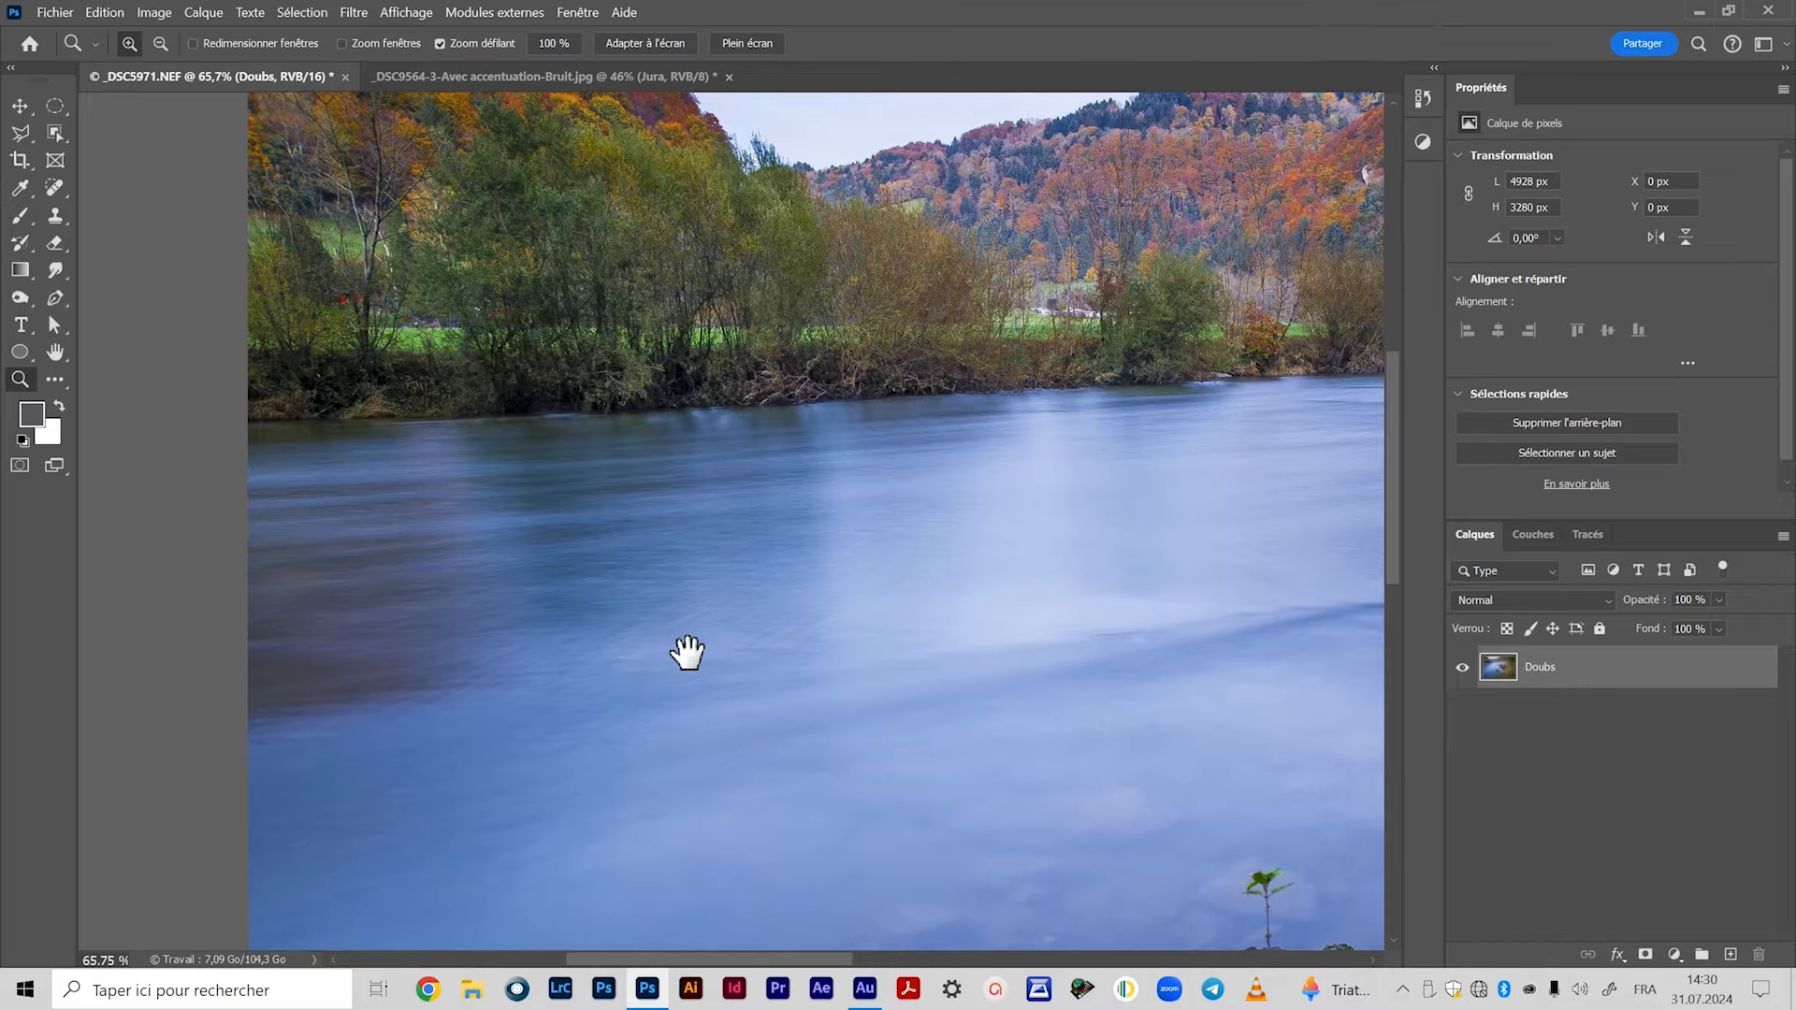
Examine the river photo's water, far bank and foreground rocks up close and as a whole.
drag(669, 673, 715, 787)
drag(1082, 276, 962, 261)
drag(497, 525, 839, 314)
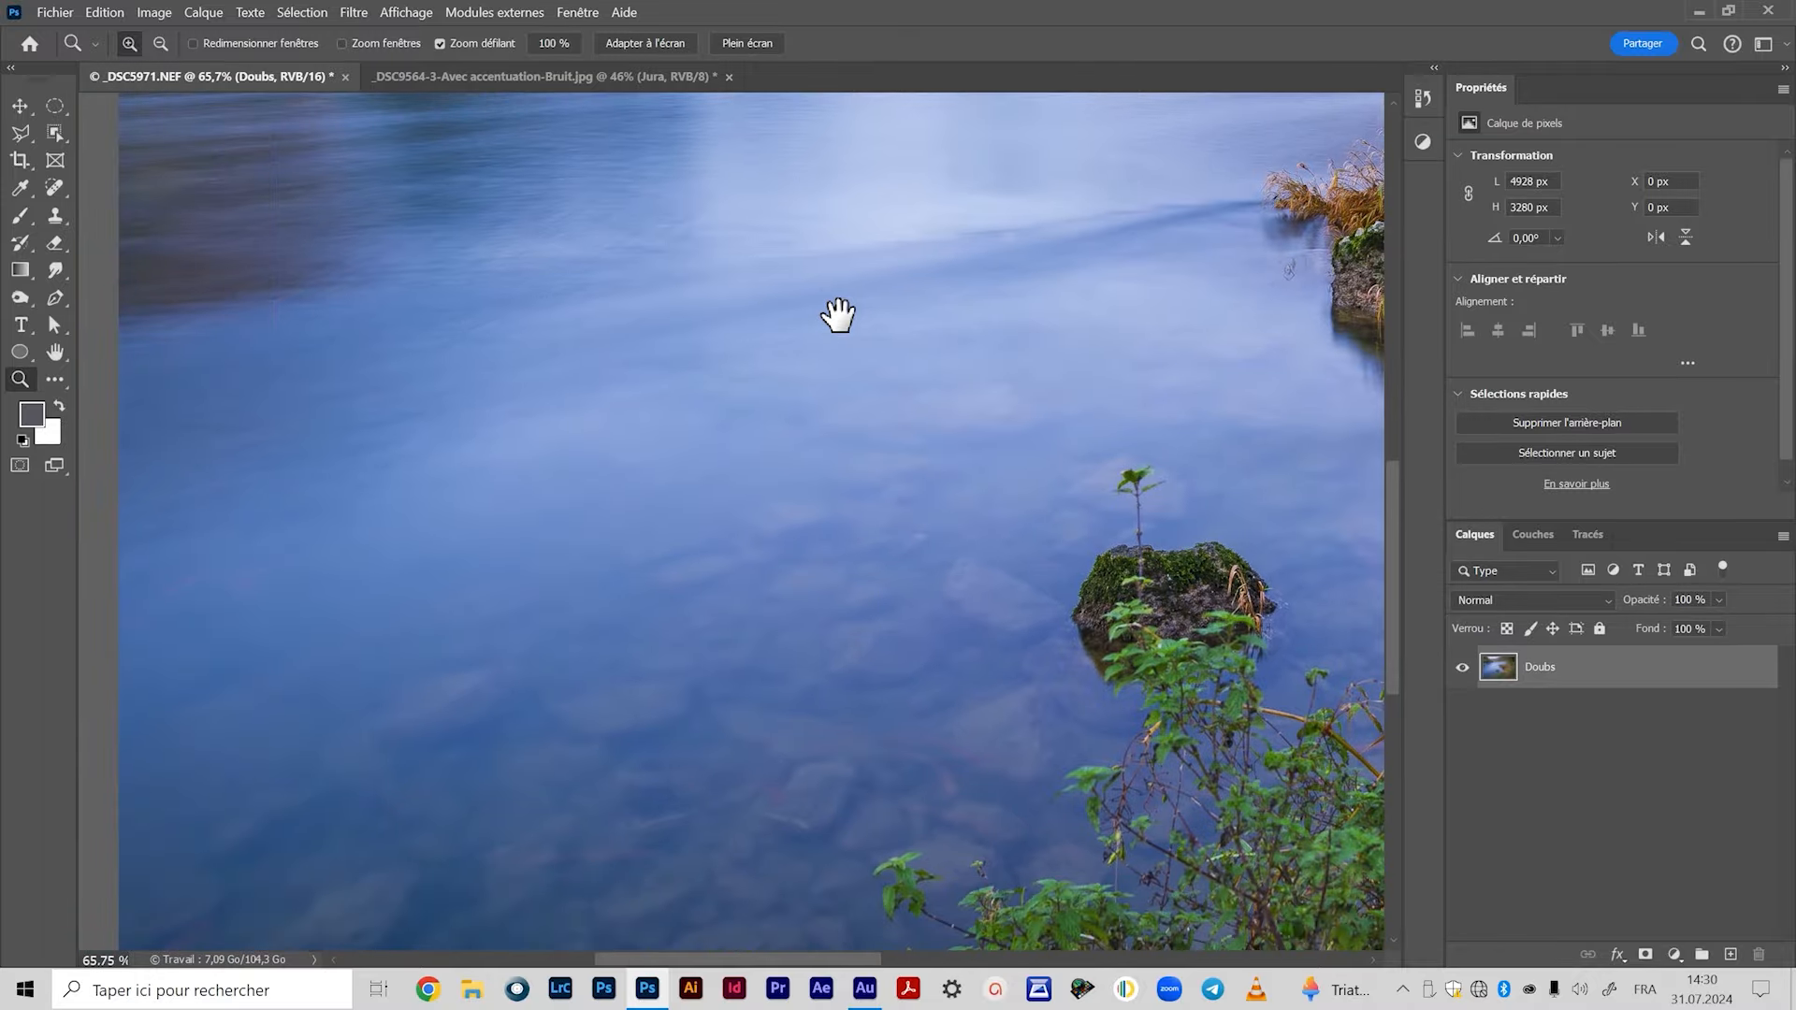
drag(693, 437, 633, 449)
drag(1102, 292, 916, 385)
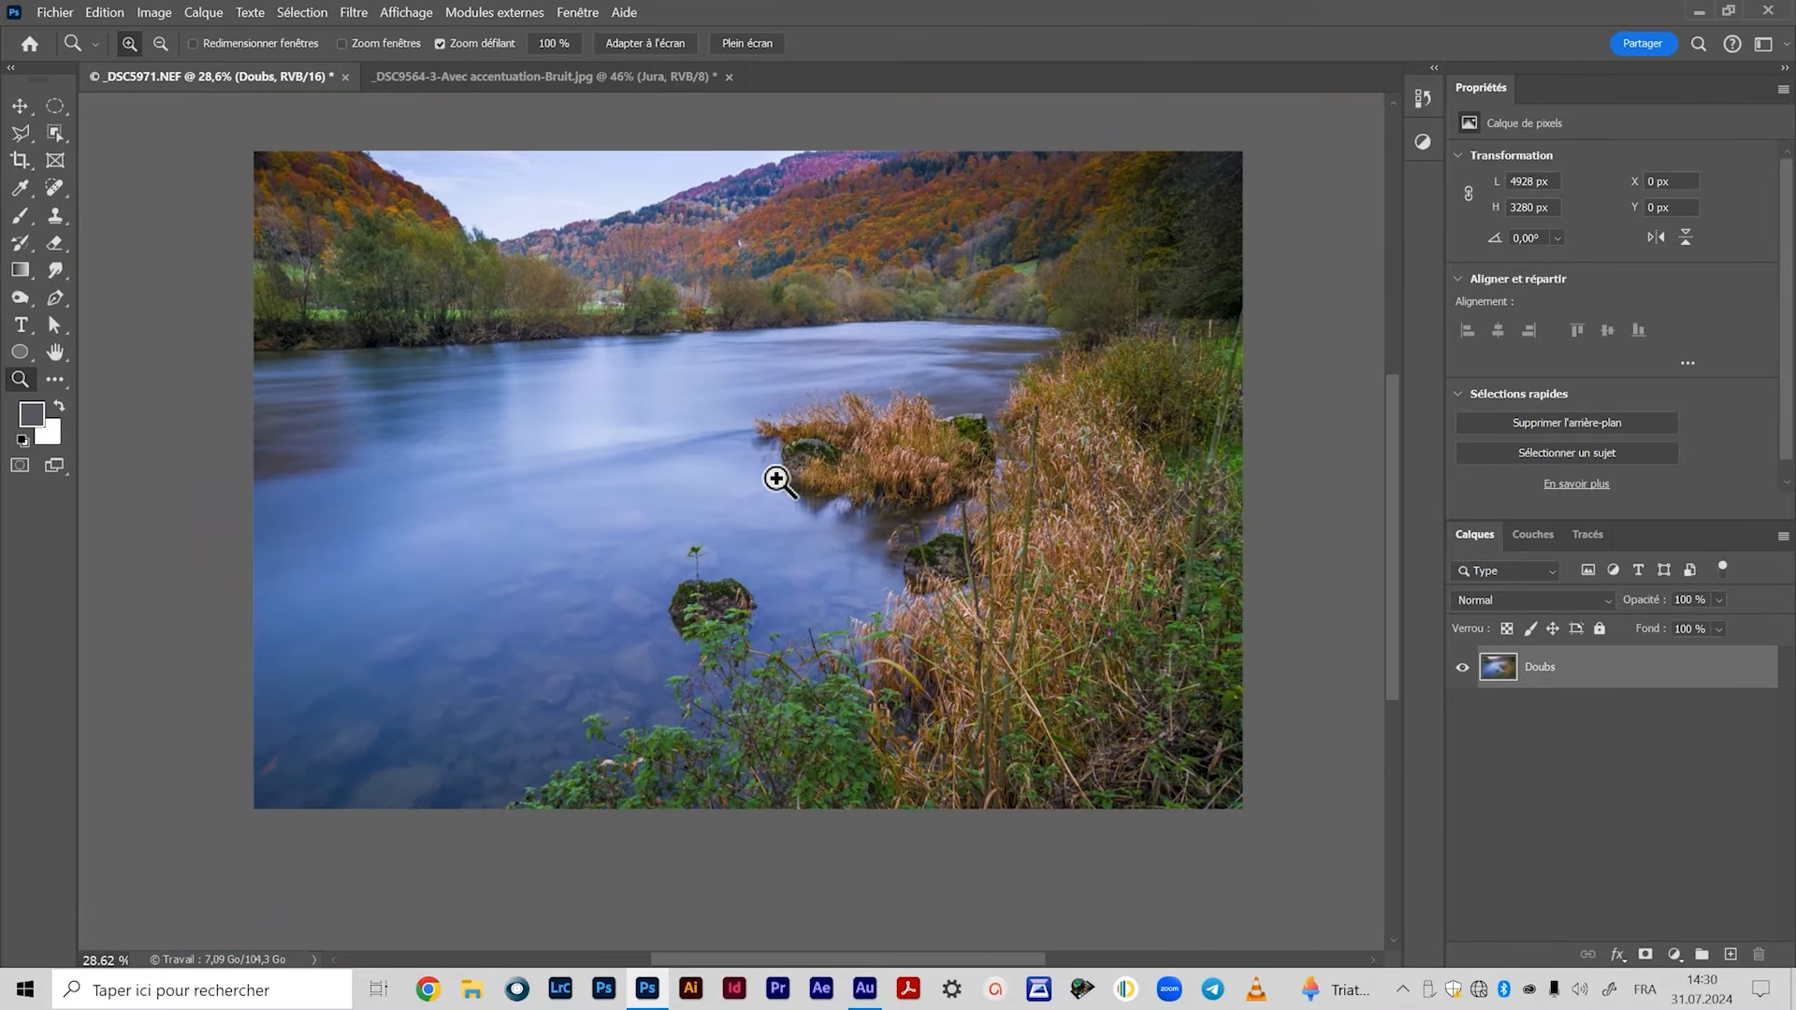
drag(777, 478, 786, 475)
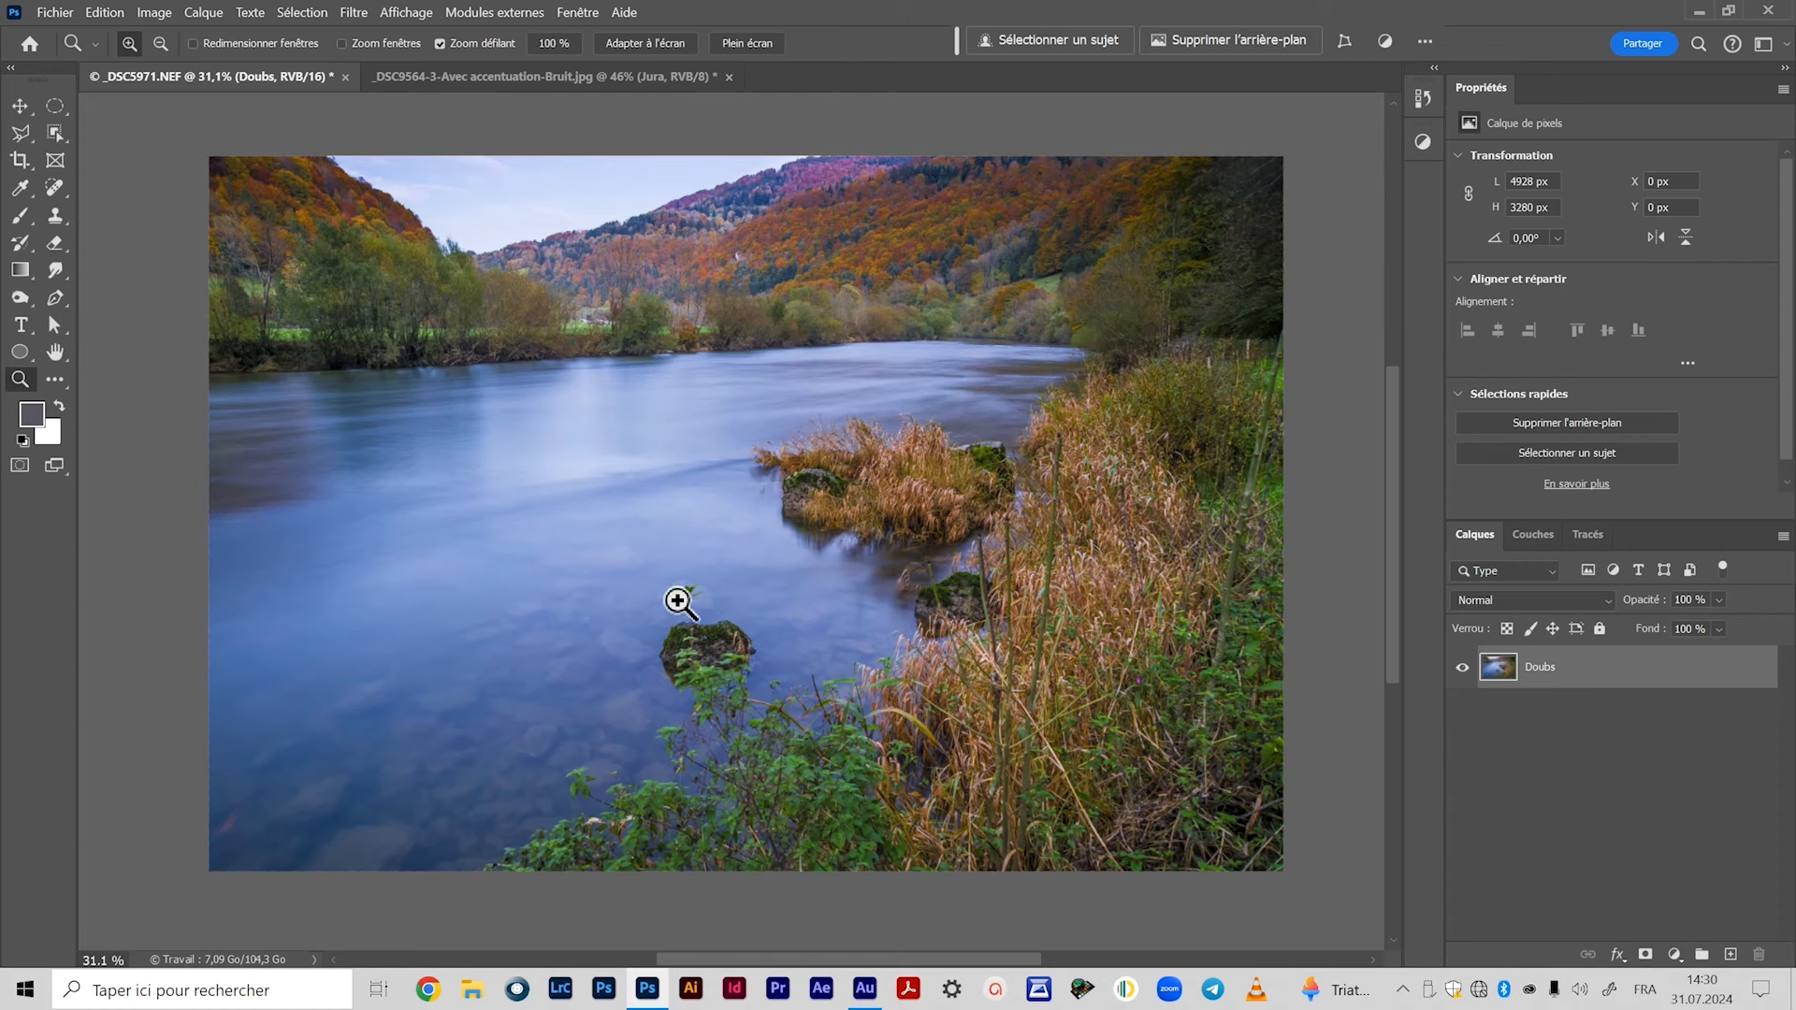
key(v)
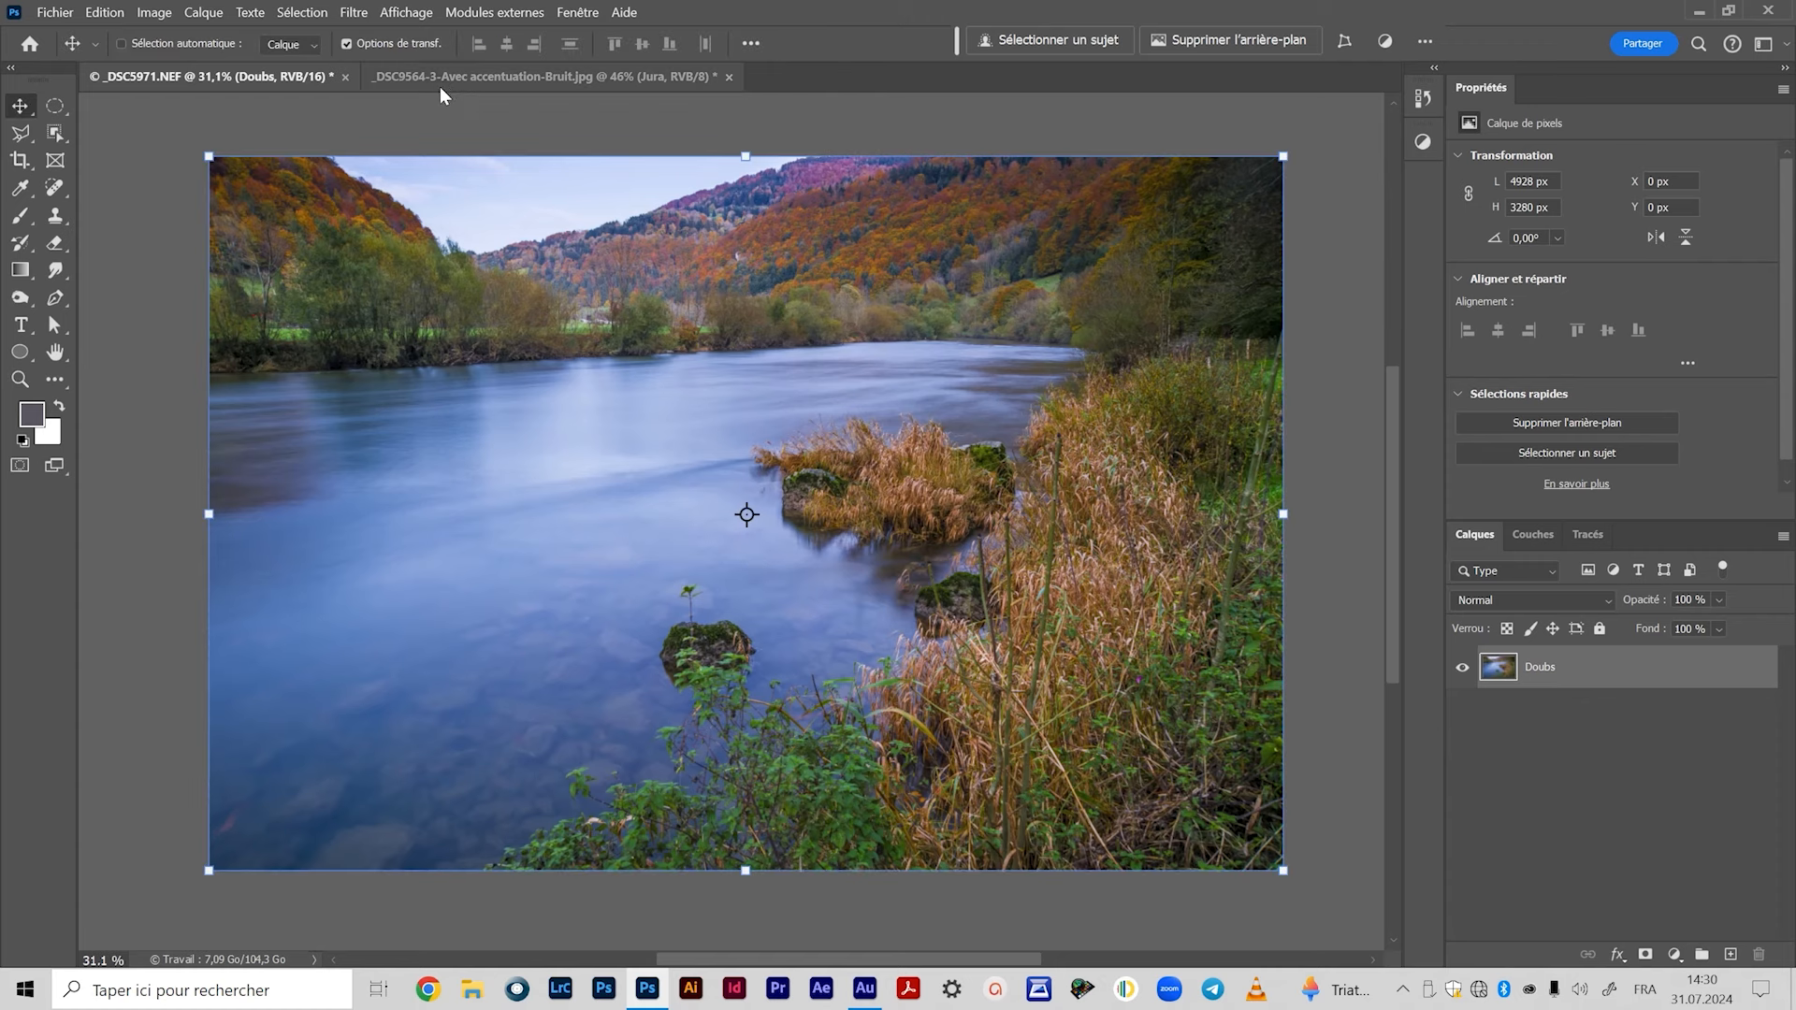
Examine the sky, bare trees and horizon of the Jura winter photo in the other open document.
click(445, 77)
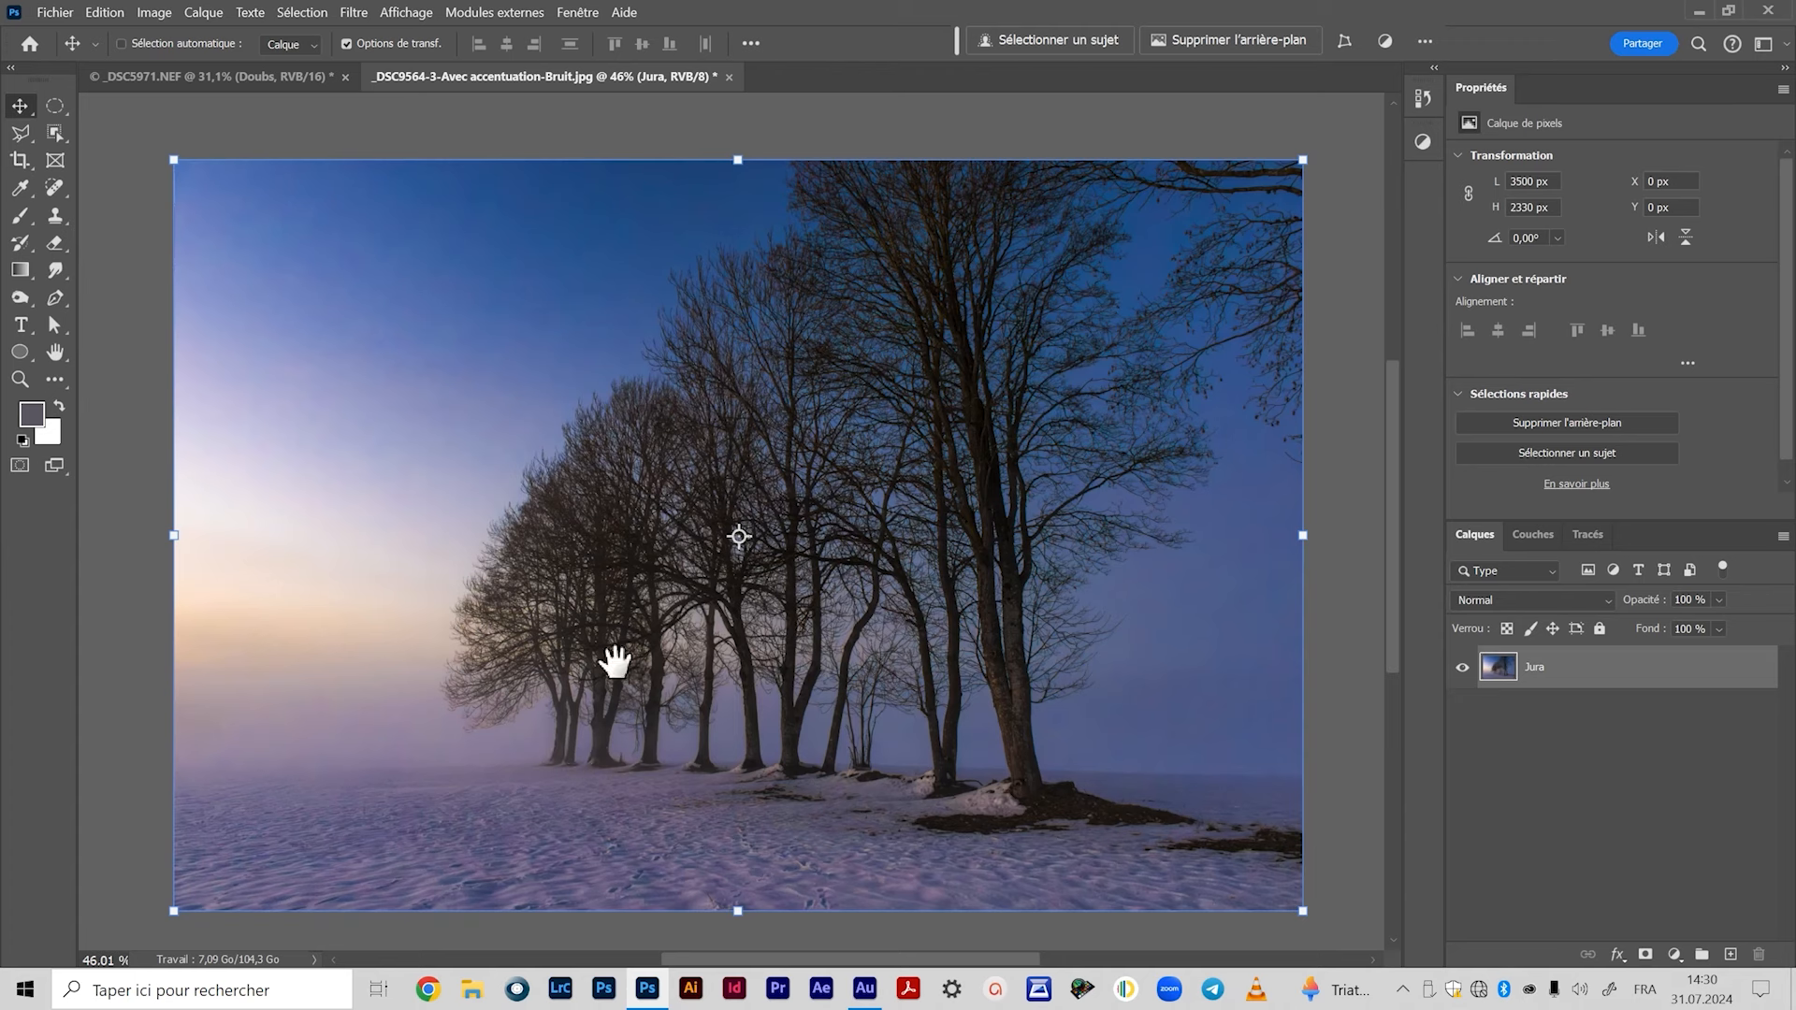
drag(613, 661, 603, 642)
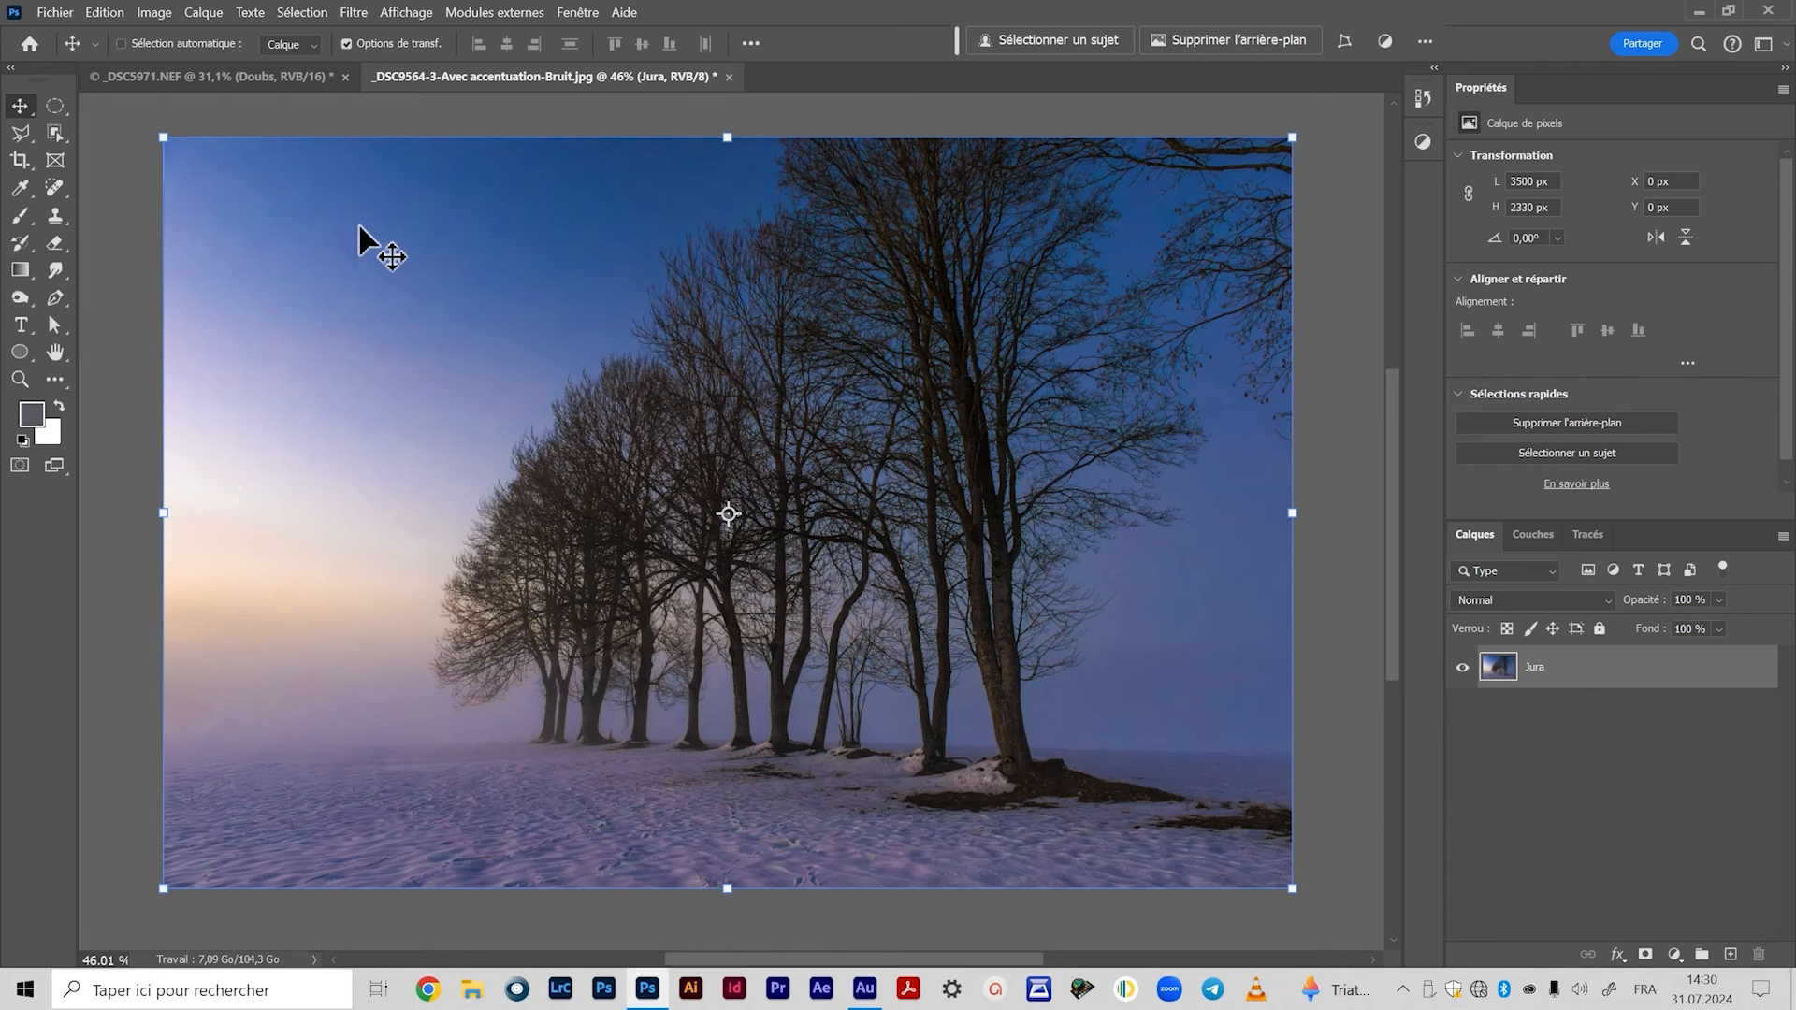
key(z)
drag(353, 268, 577, 488)
drag(733, 599, 651, 545)
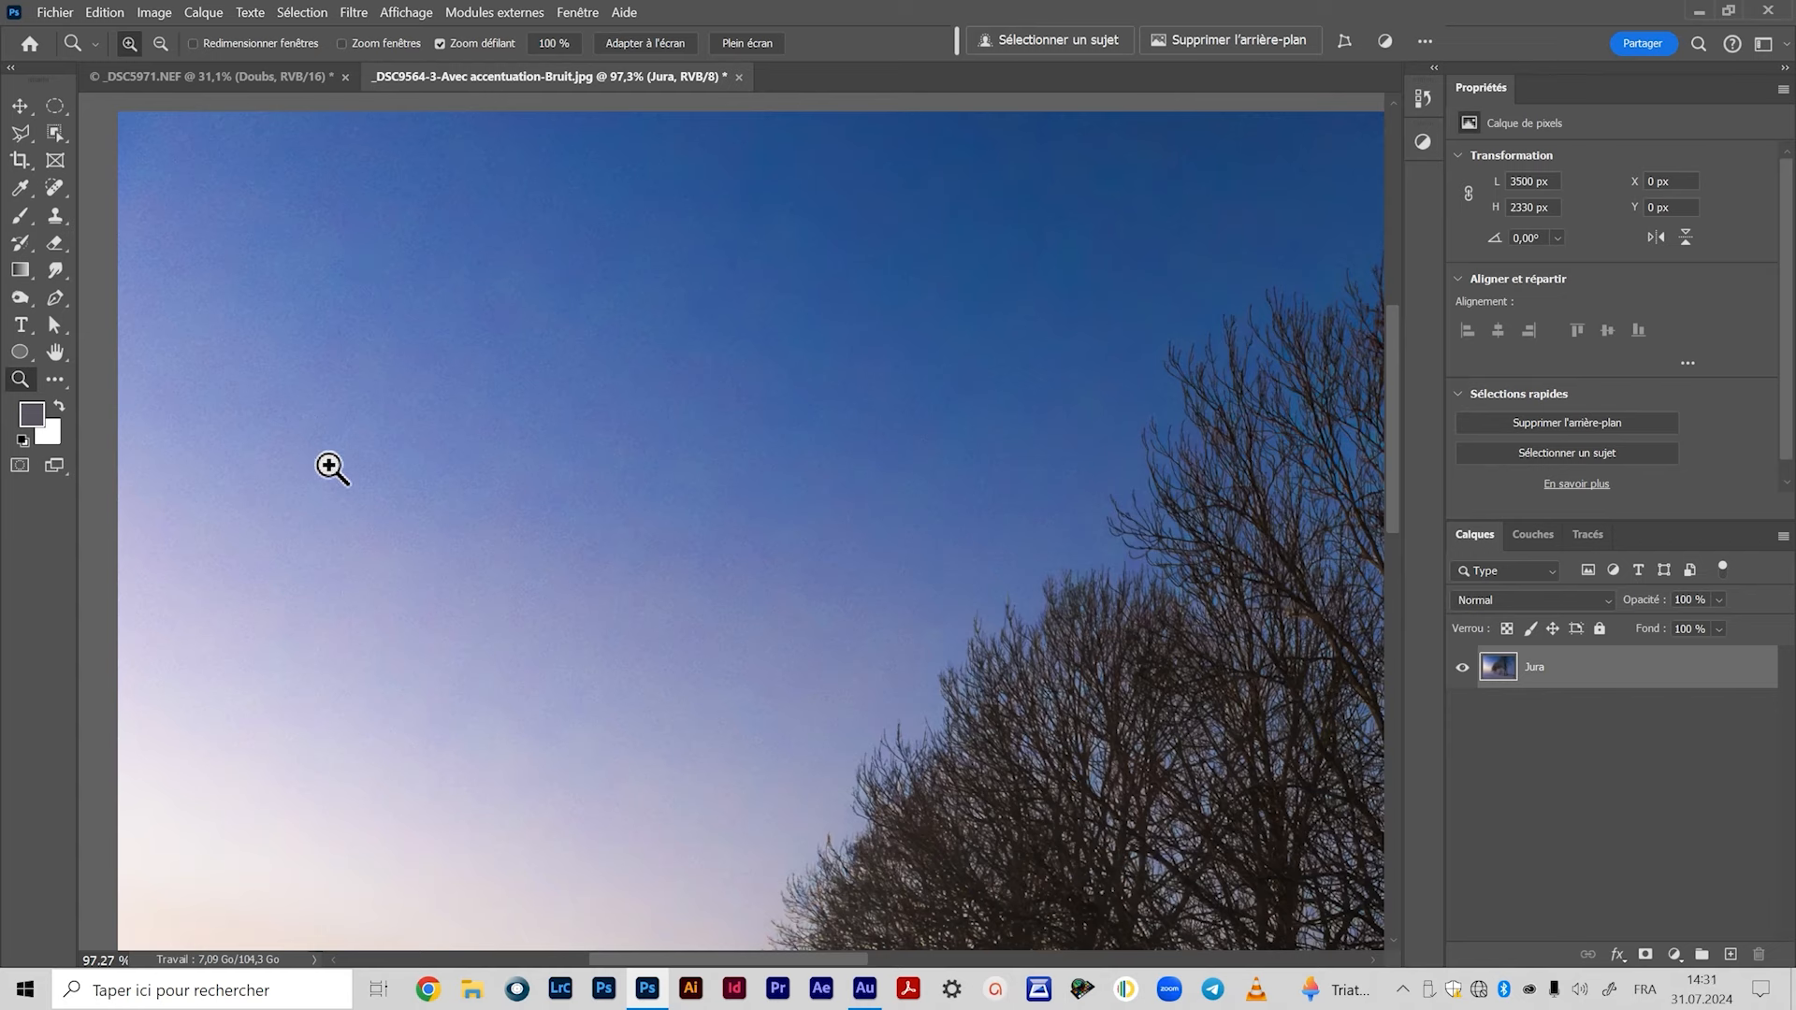
drag(1160, 704, 241, 209)
drag(848, 565, 626, 648)
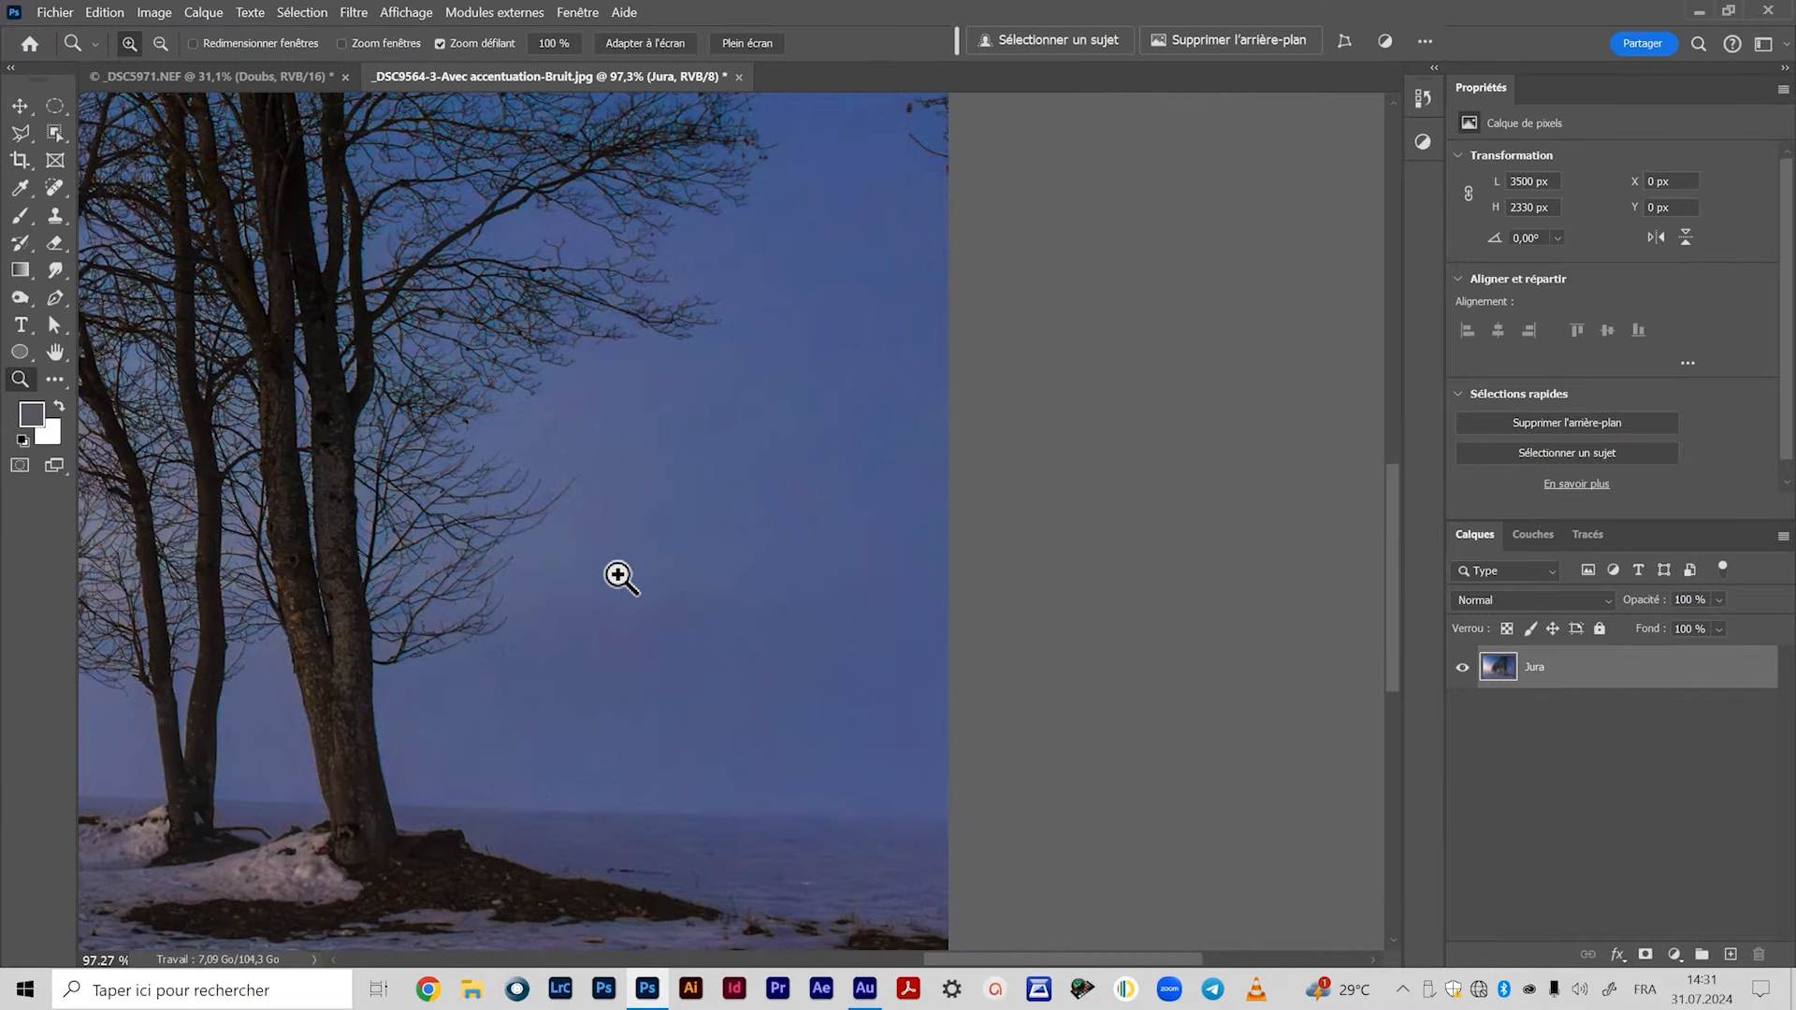
drag(421, 366, 790, 526)
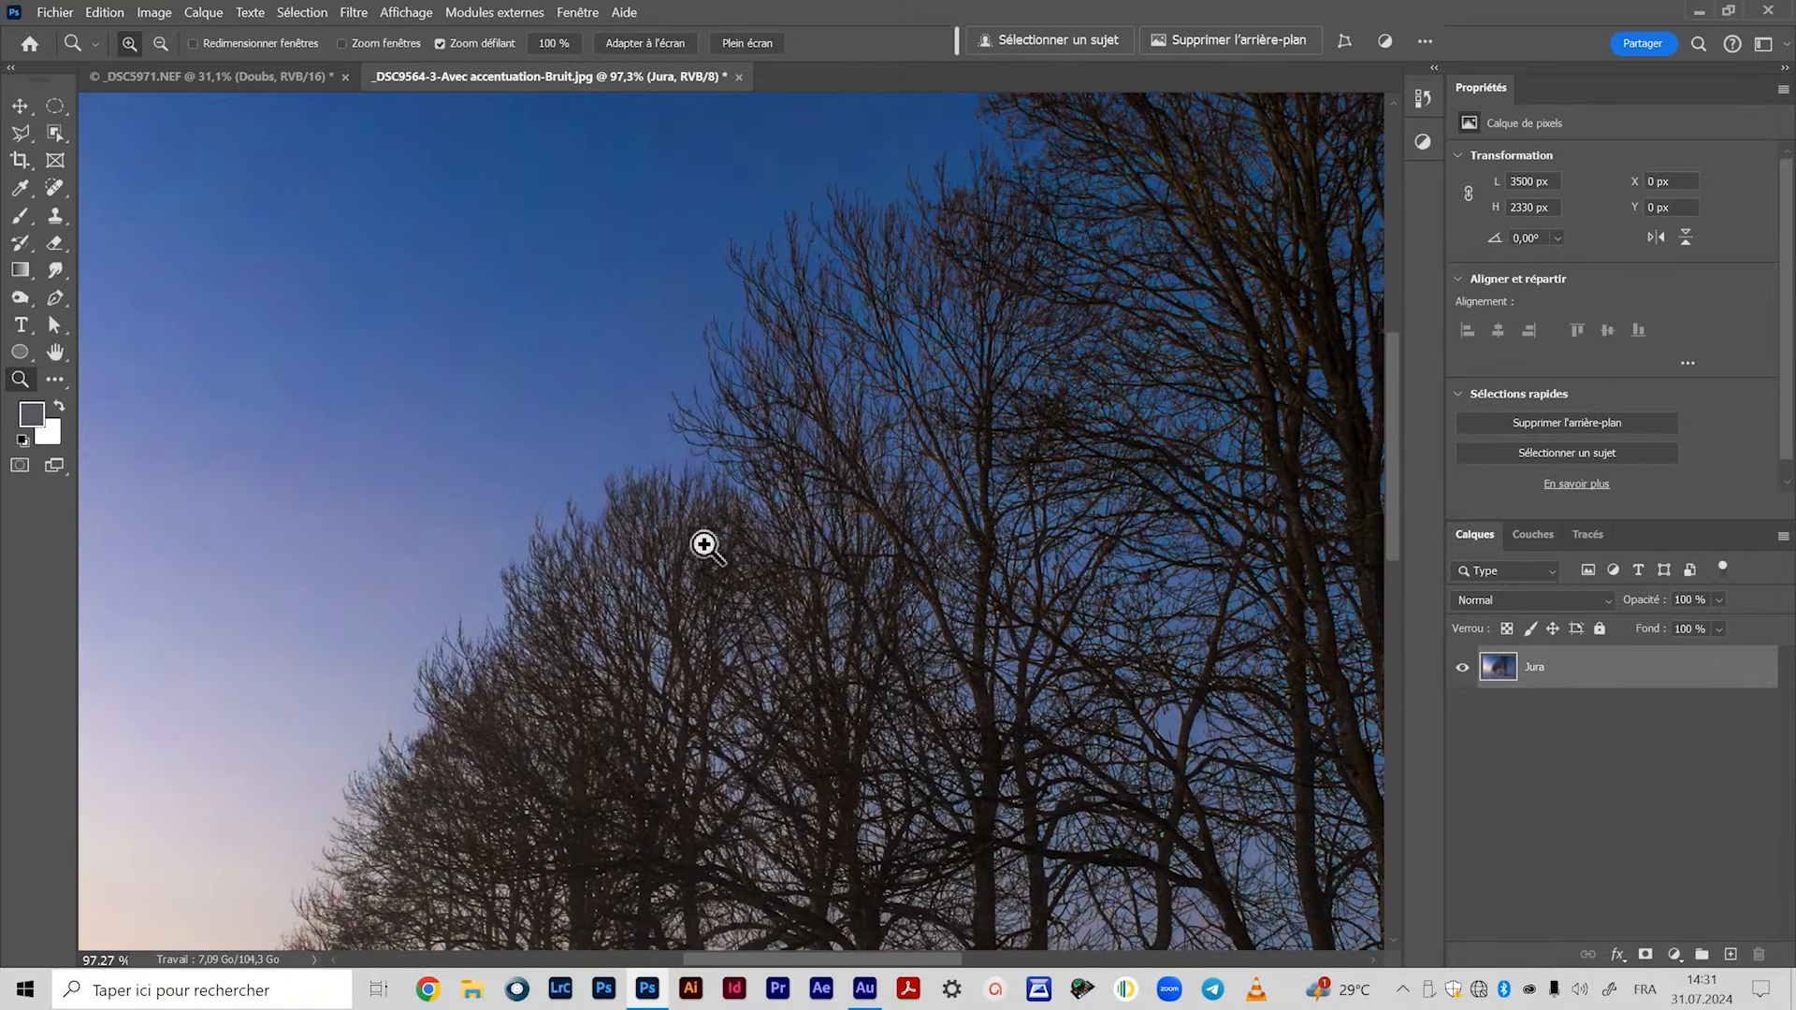
drag(581, 690, 693, 524)
drag(694, 524, 661, 509)
drag(966, 654, 858, 589)
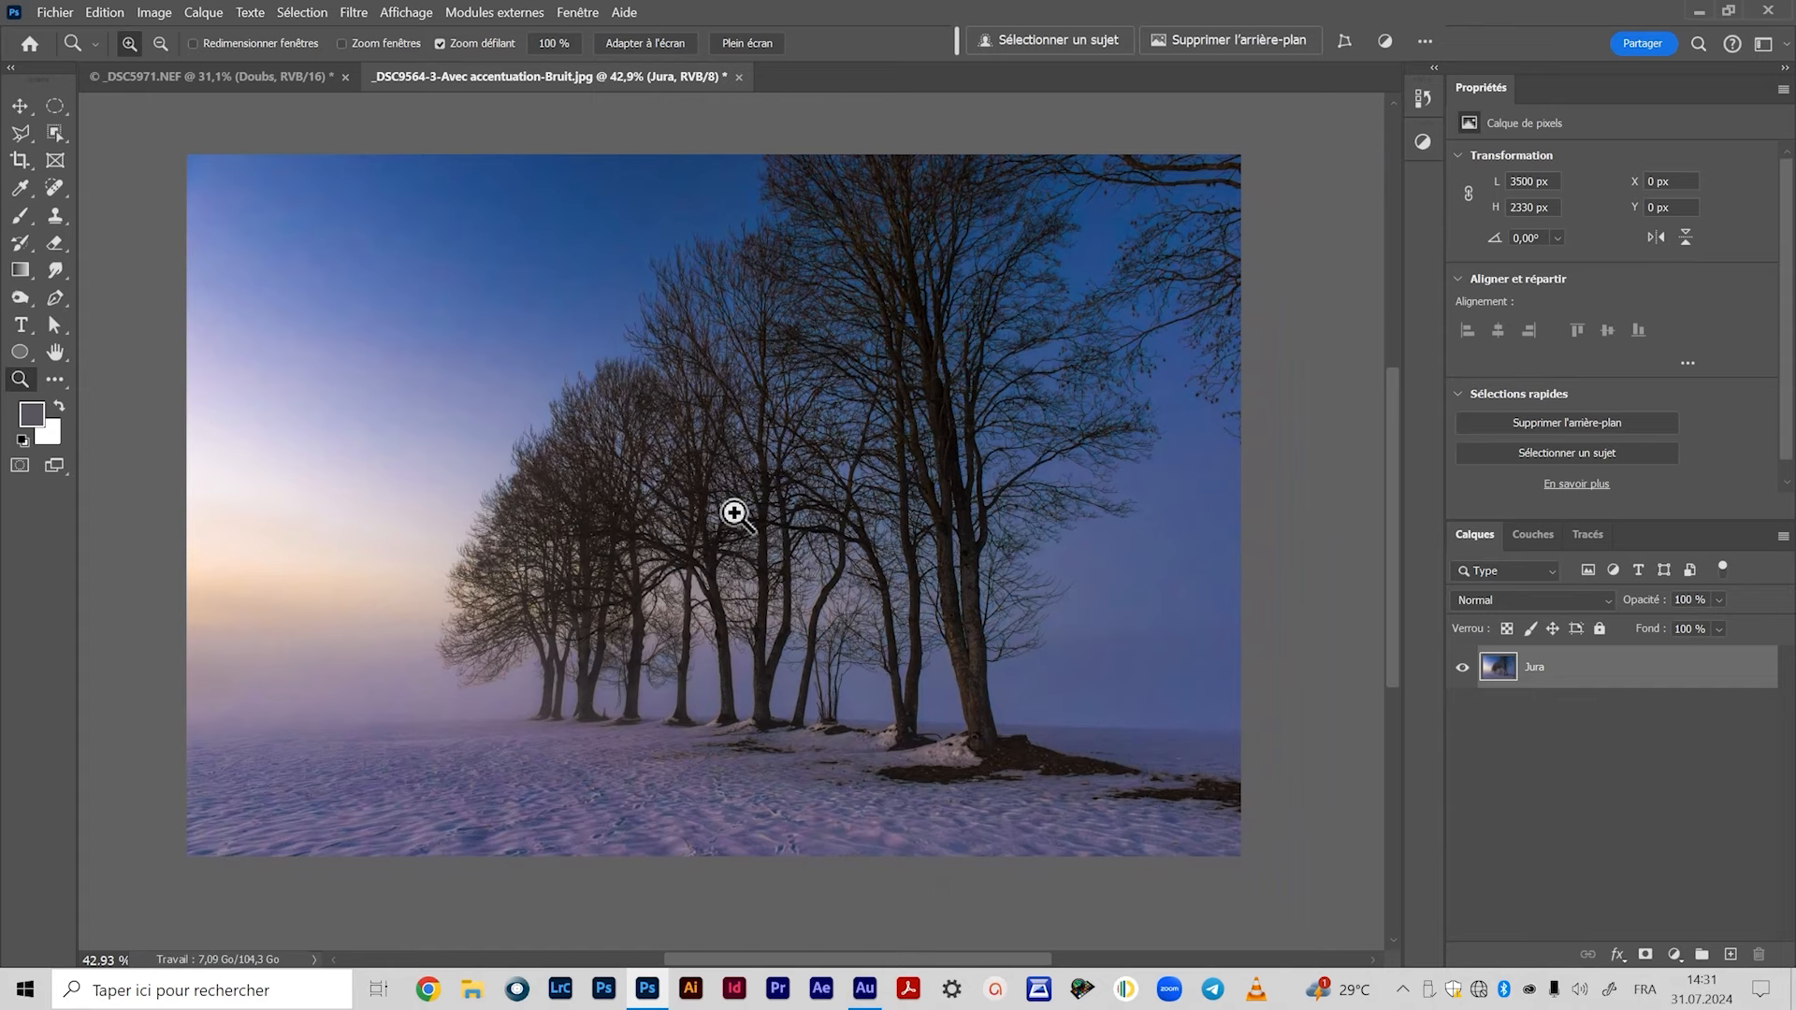
scroll(734, 514, up, 1)
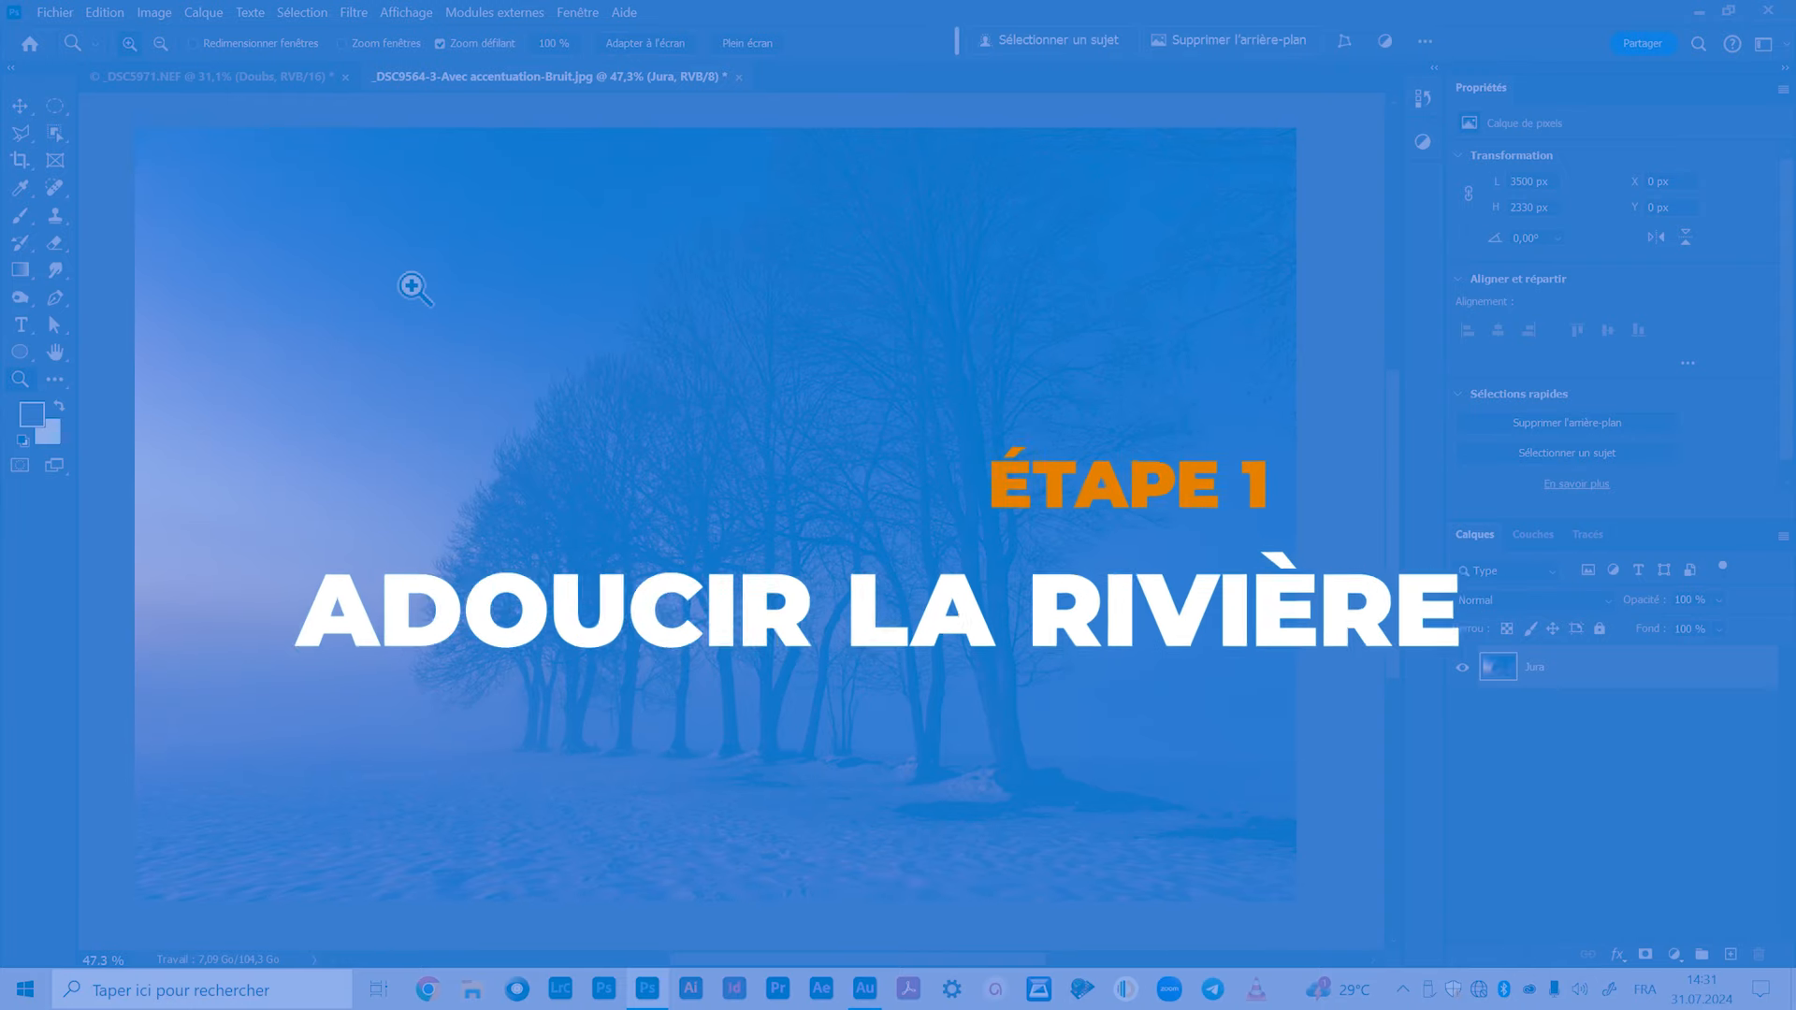
Return to the river photo _DSC5971.NEF, comparing it with the winter tree photo.
key(v)
click(254, 75)
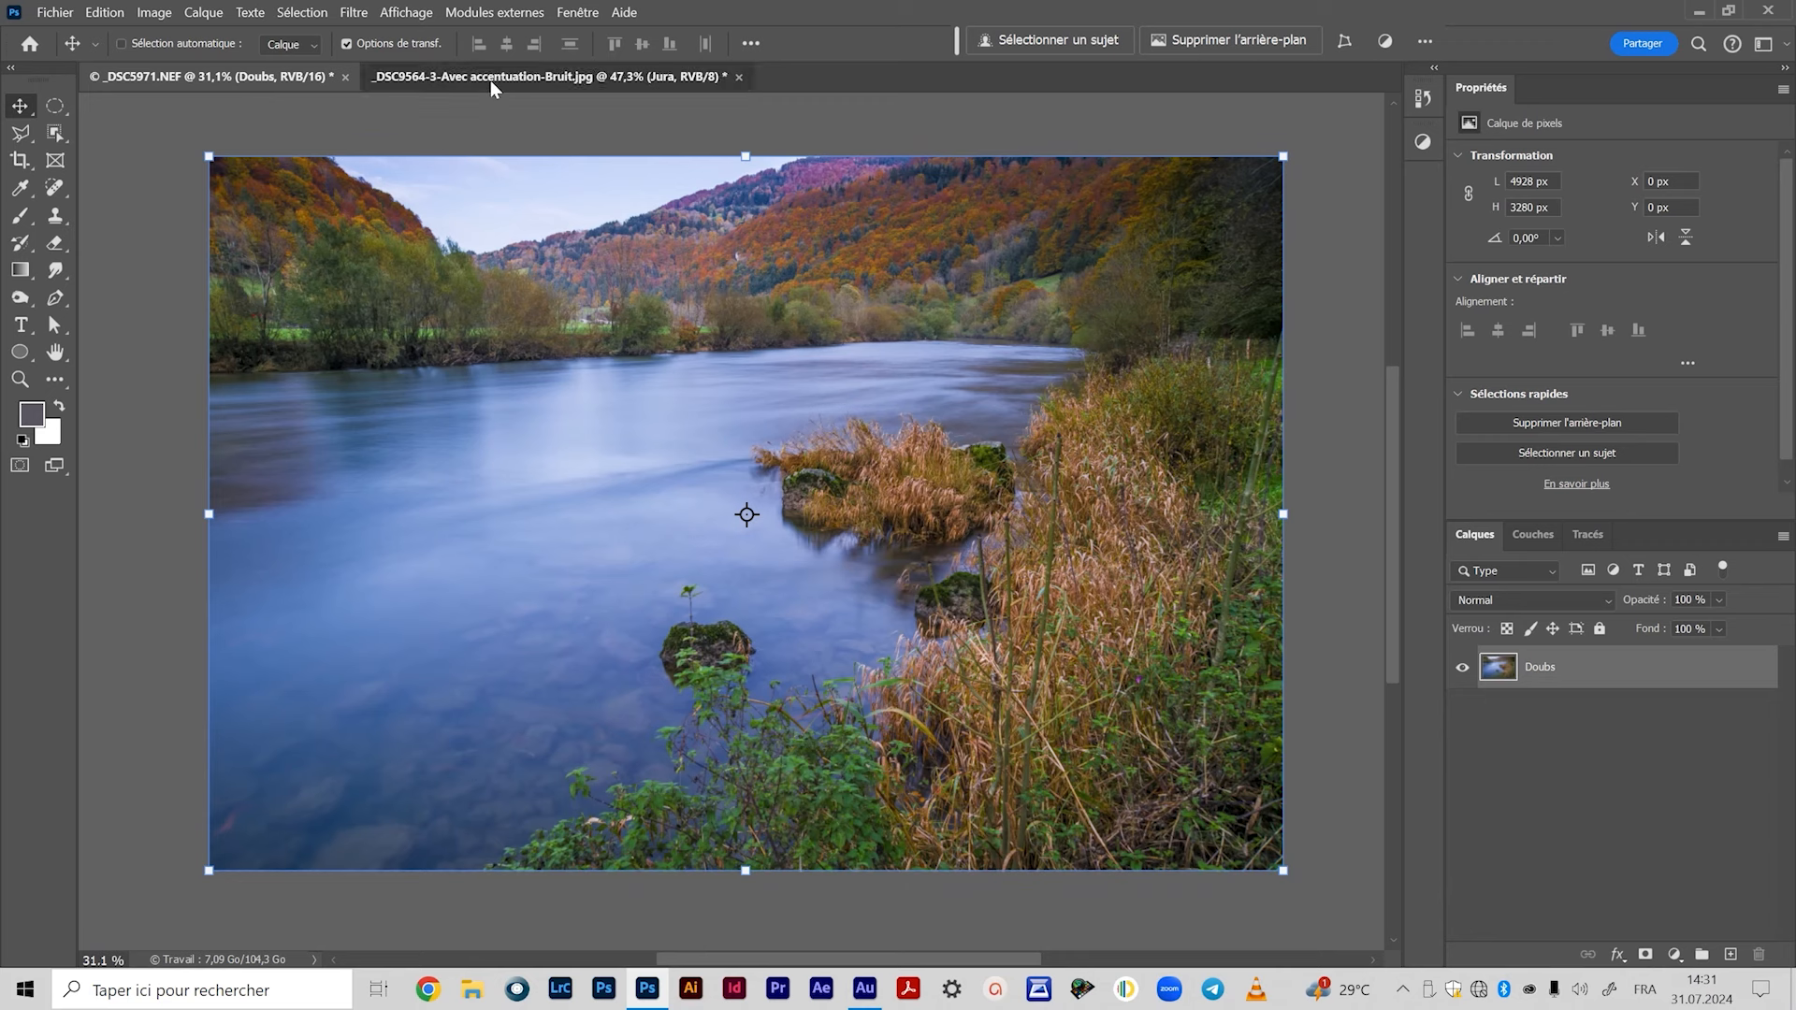
click(493, 82)
click(365, 80)
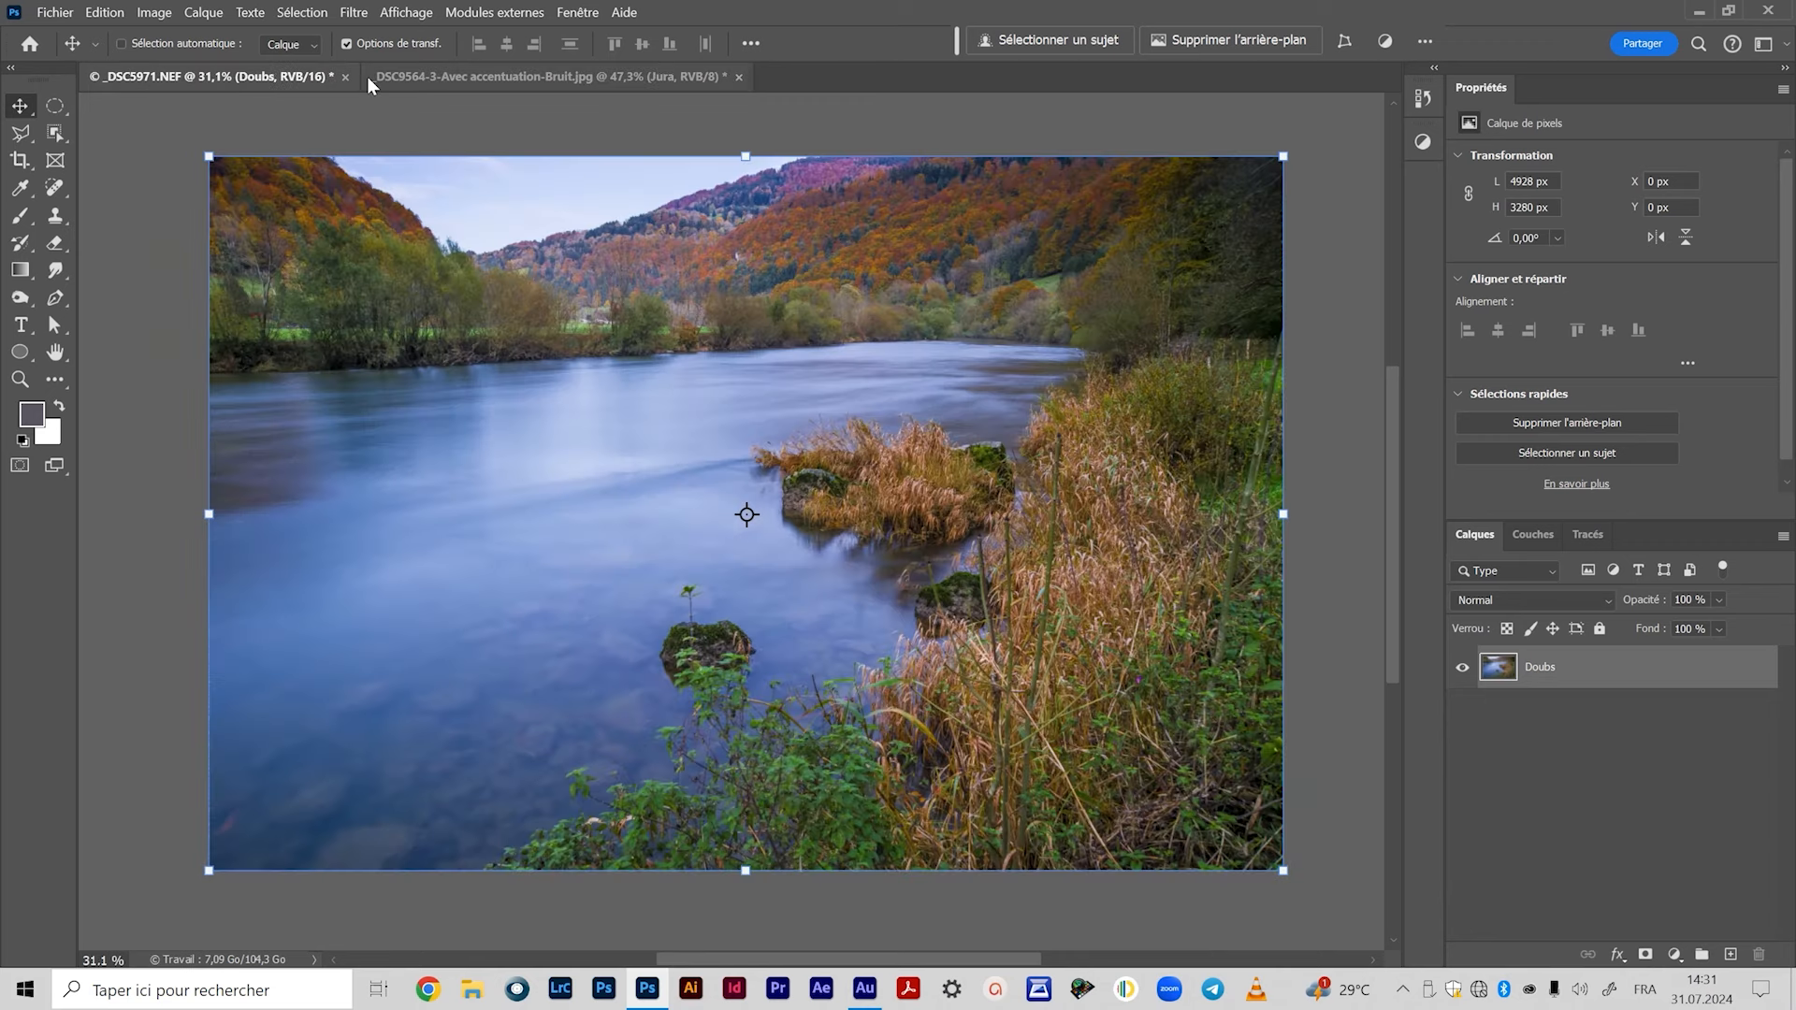
click(482, 80)
click(215, 77)
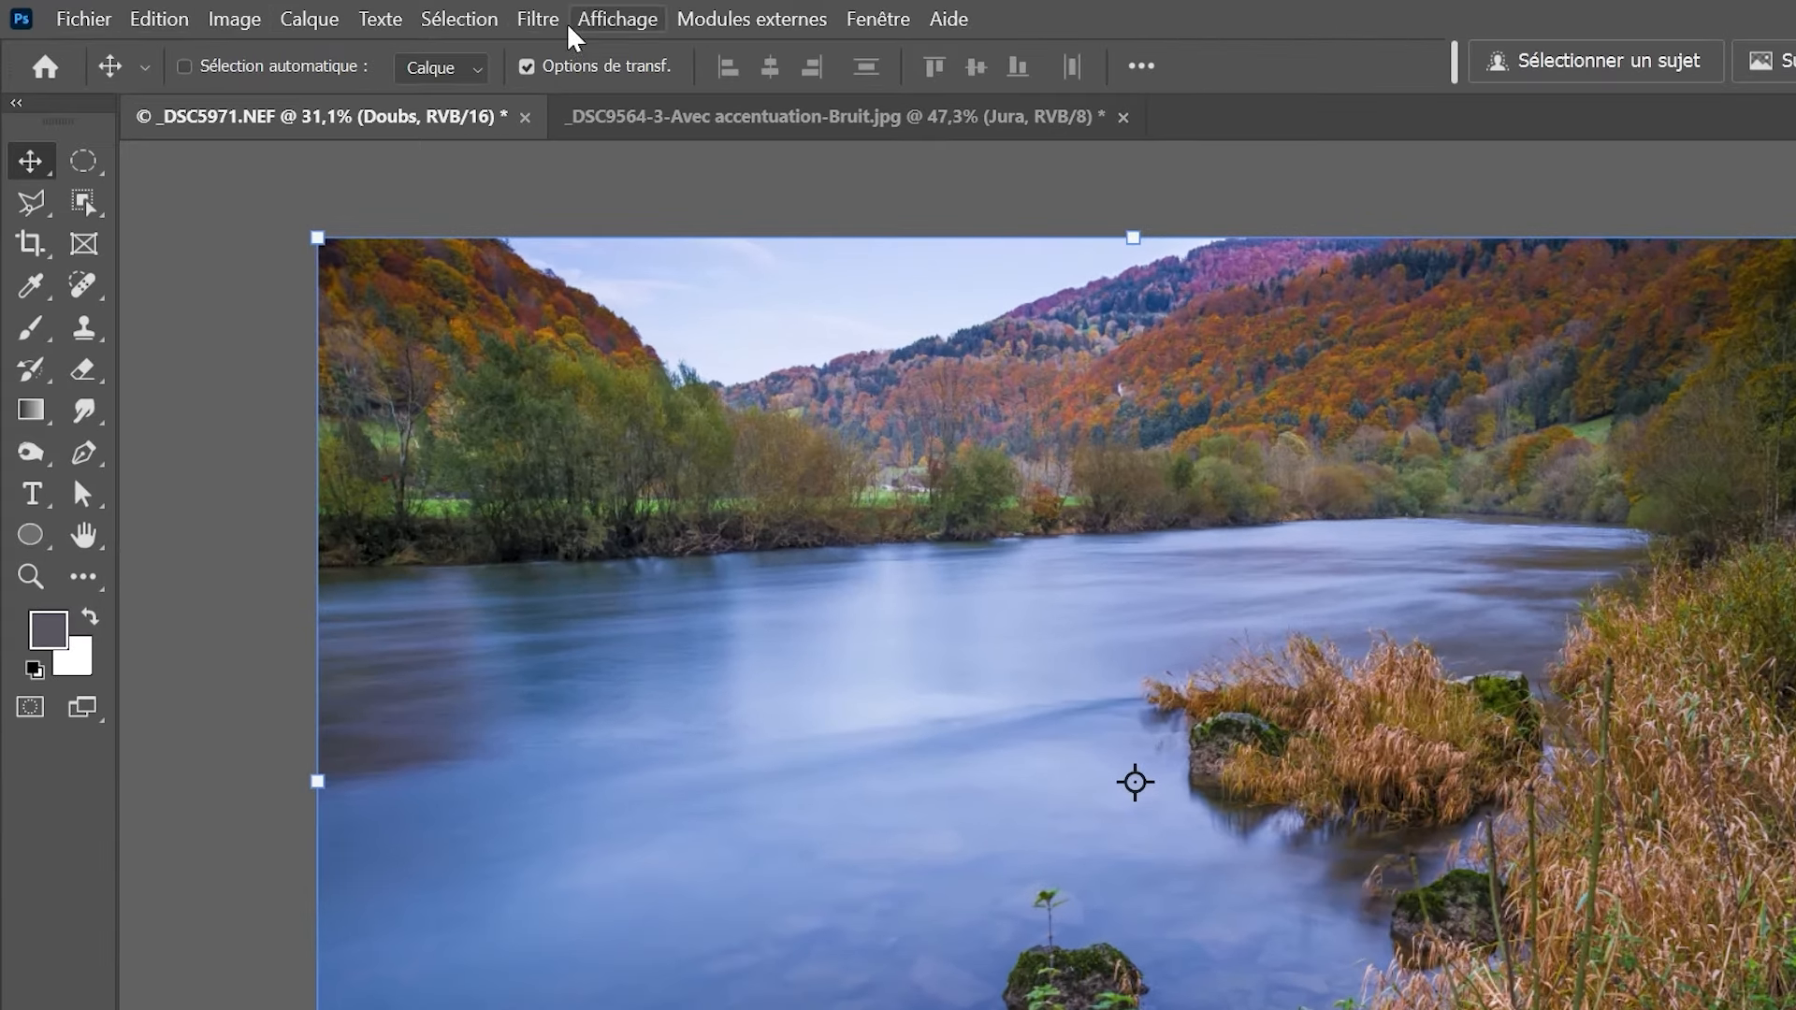
click(526, 28)
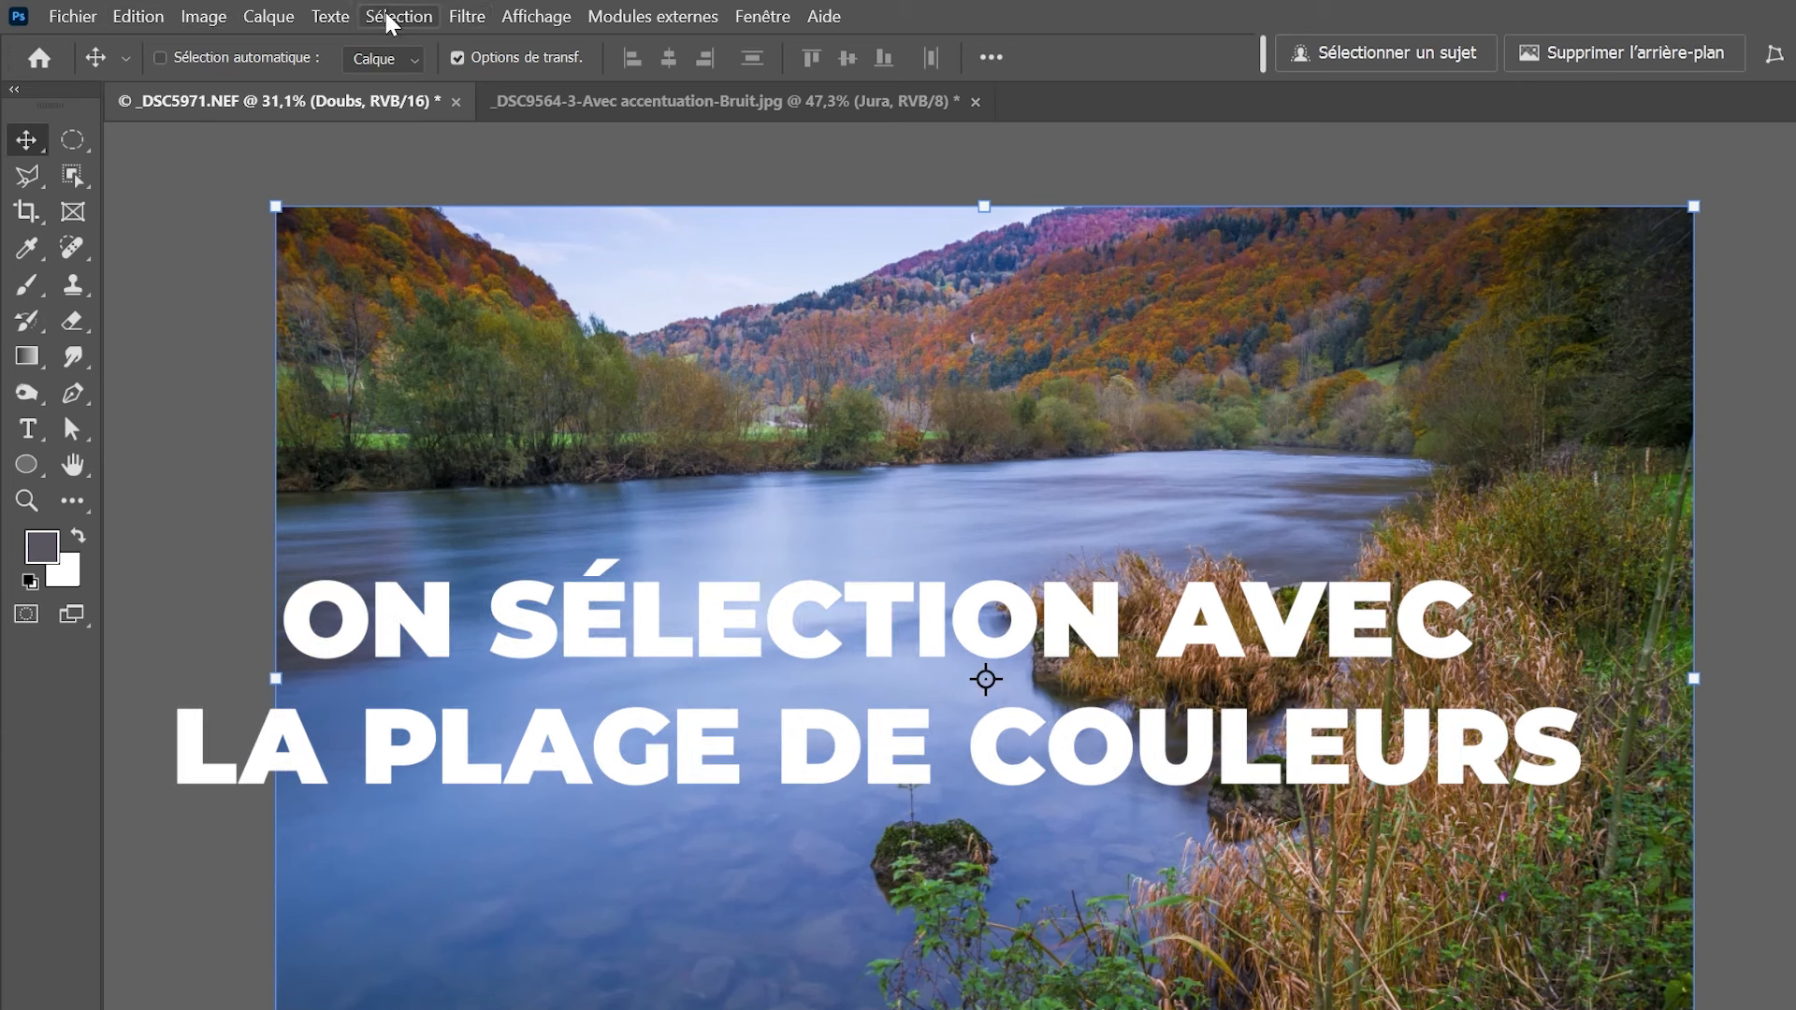
Open a Color Range selection on the river photo with a tolerance of 30 and no preview on the canvas.
click(391, 21)
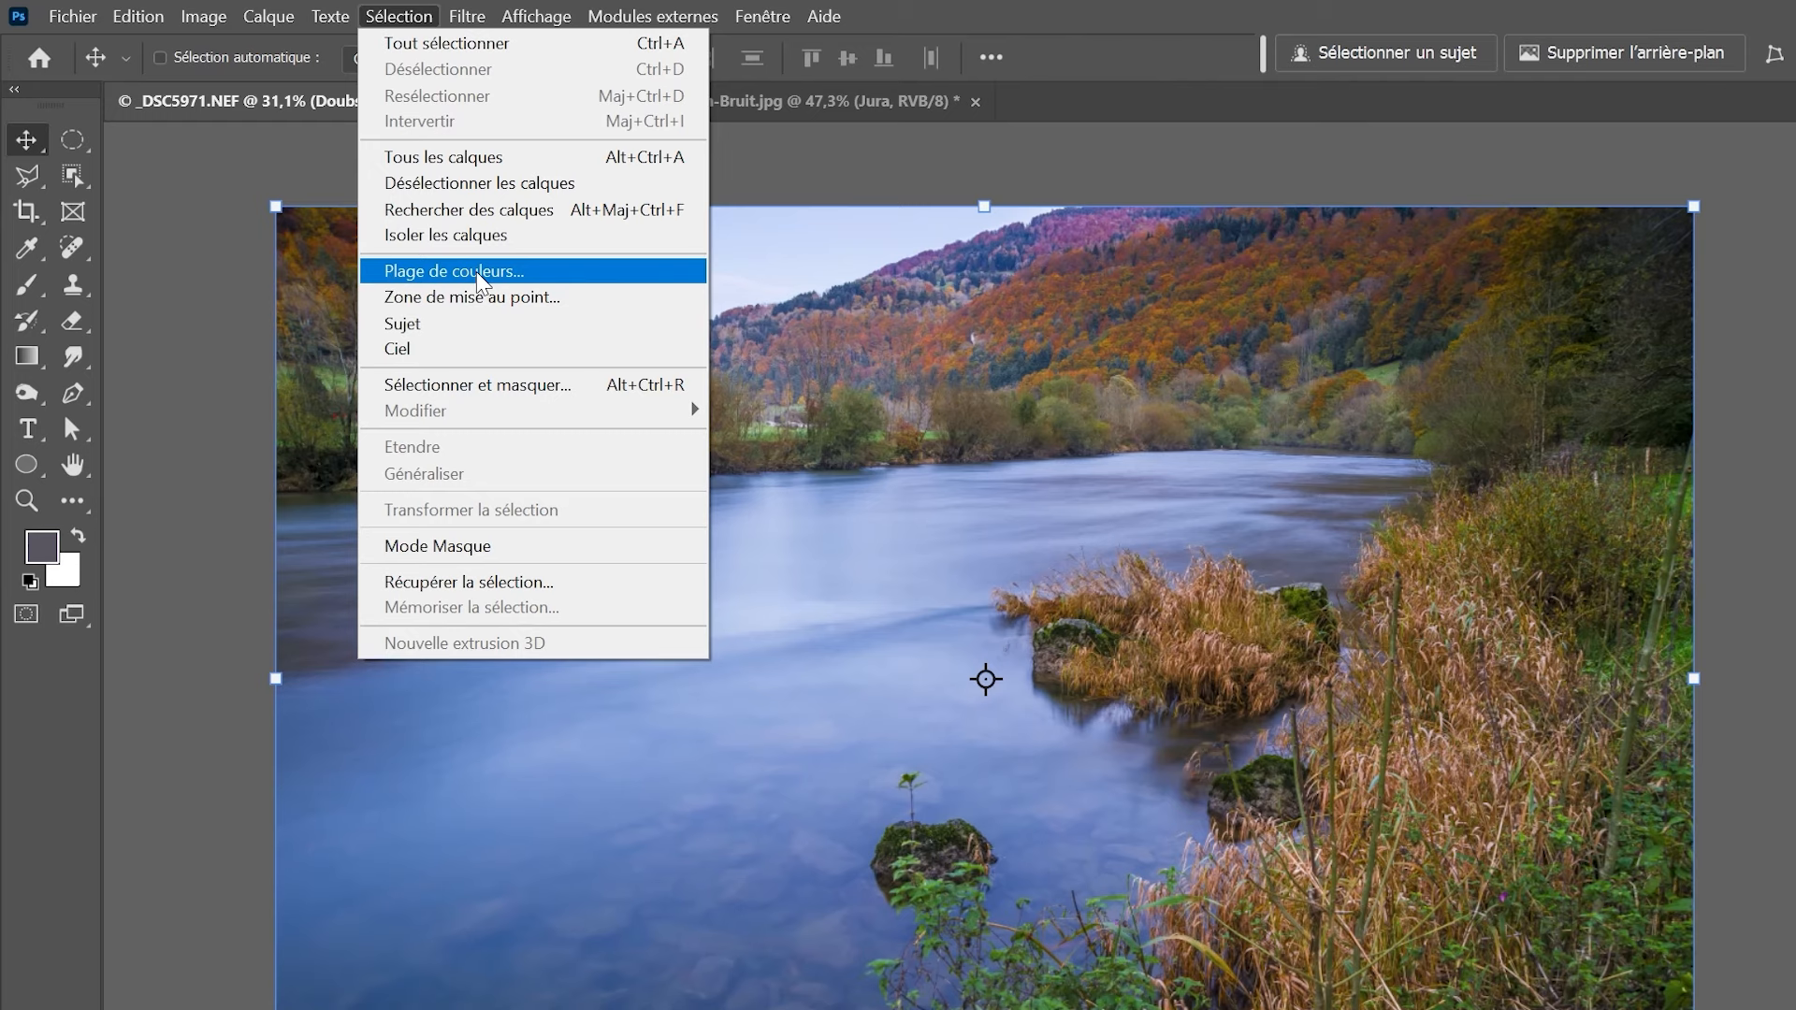
click(479, 273)
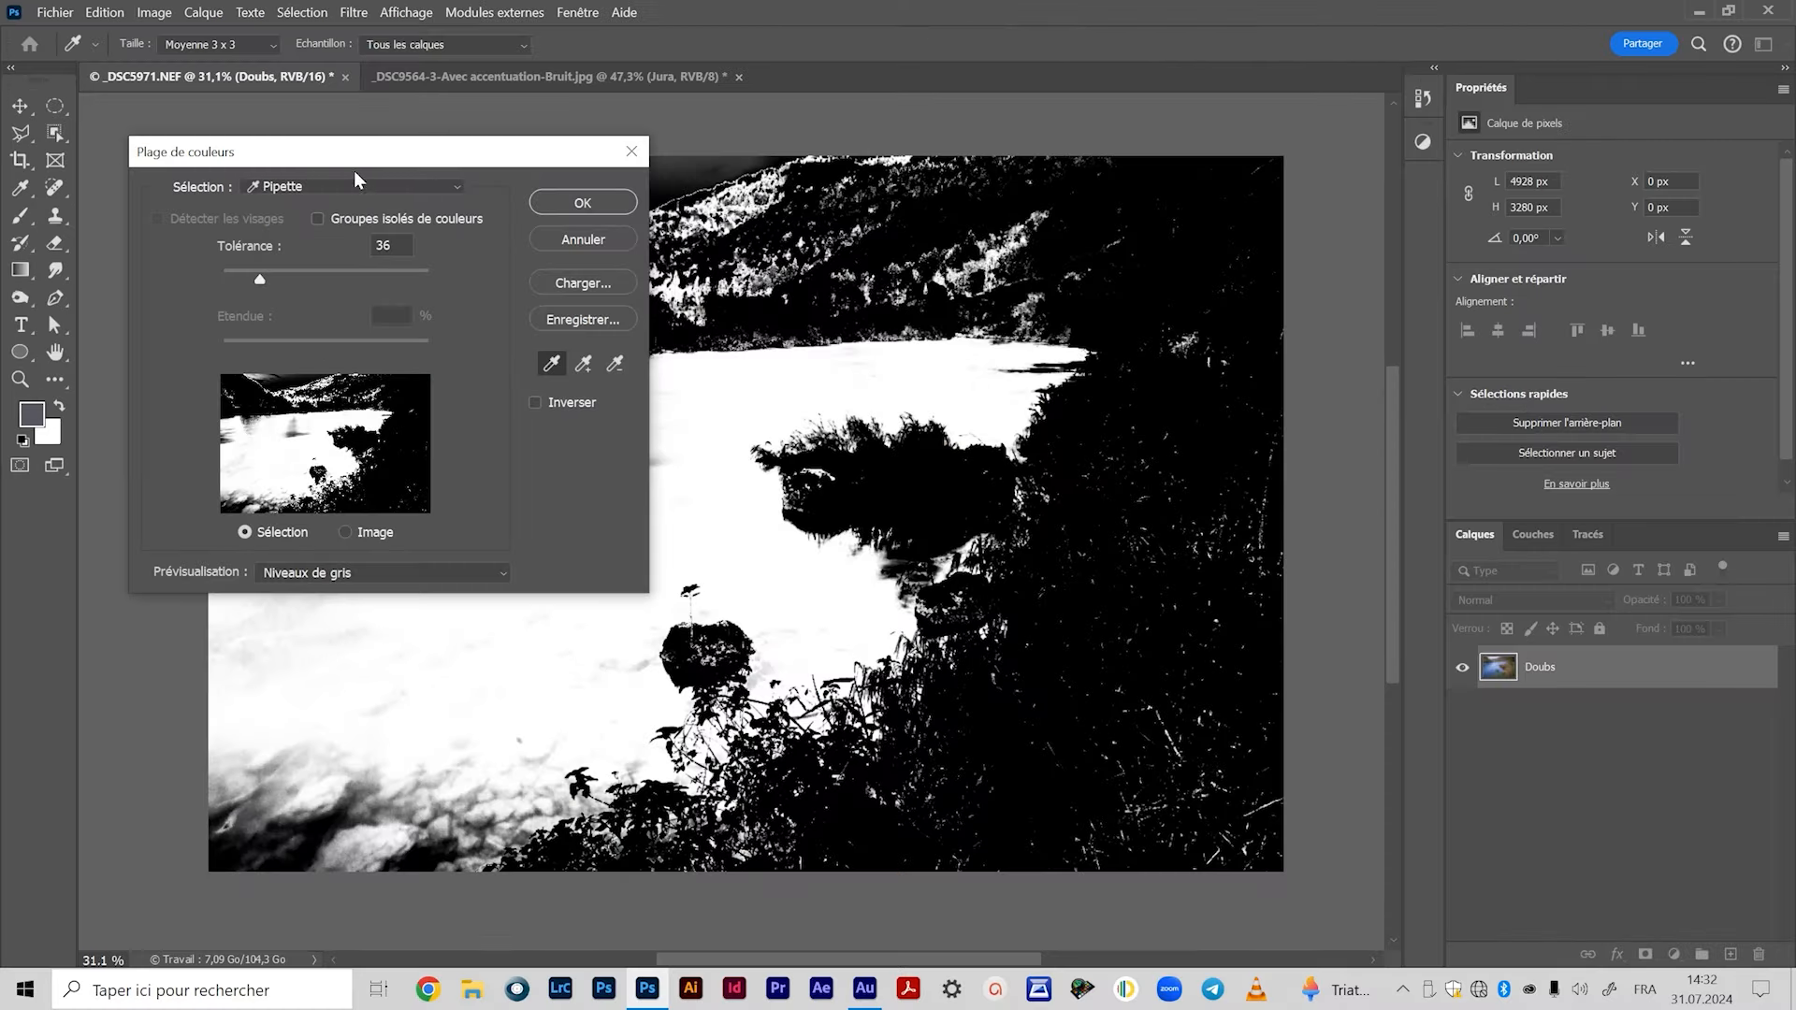
drag(352, 160, 324, 132)
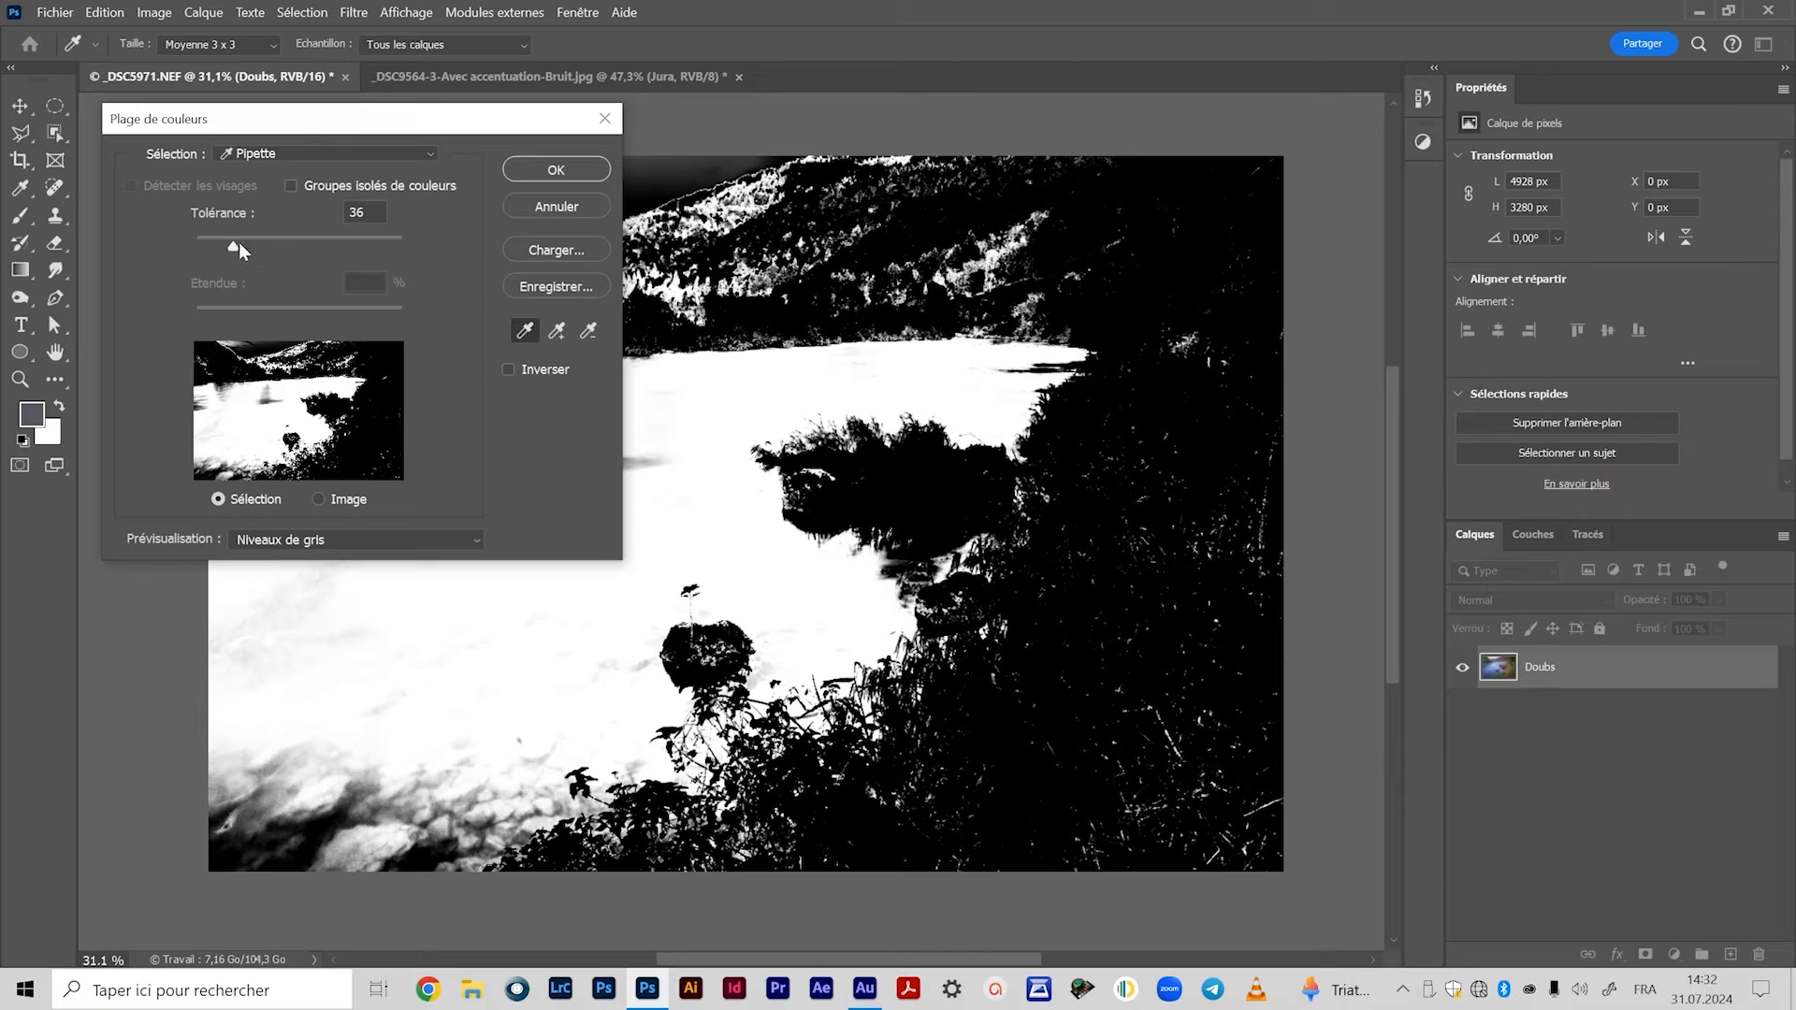
drag(236, 249, 225, 249)
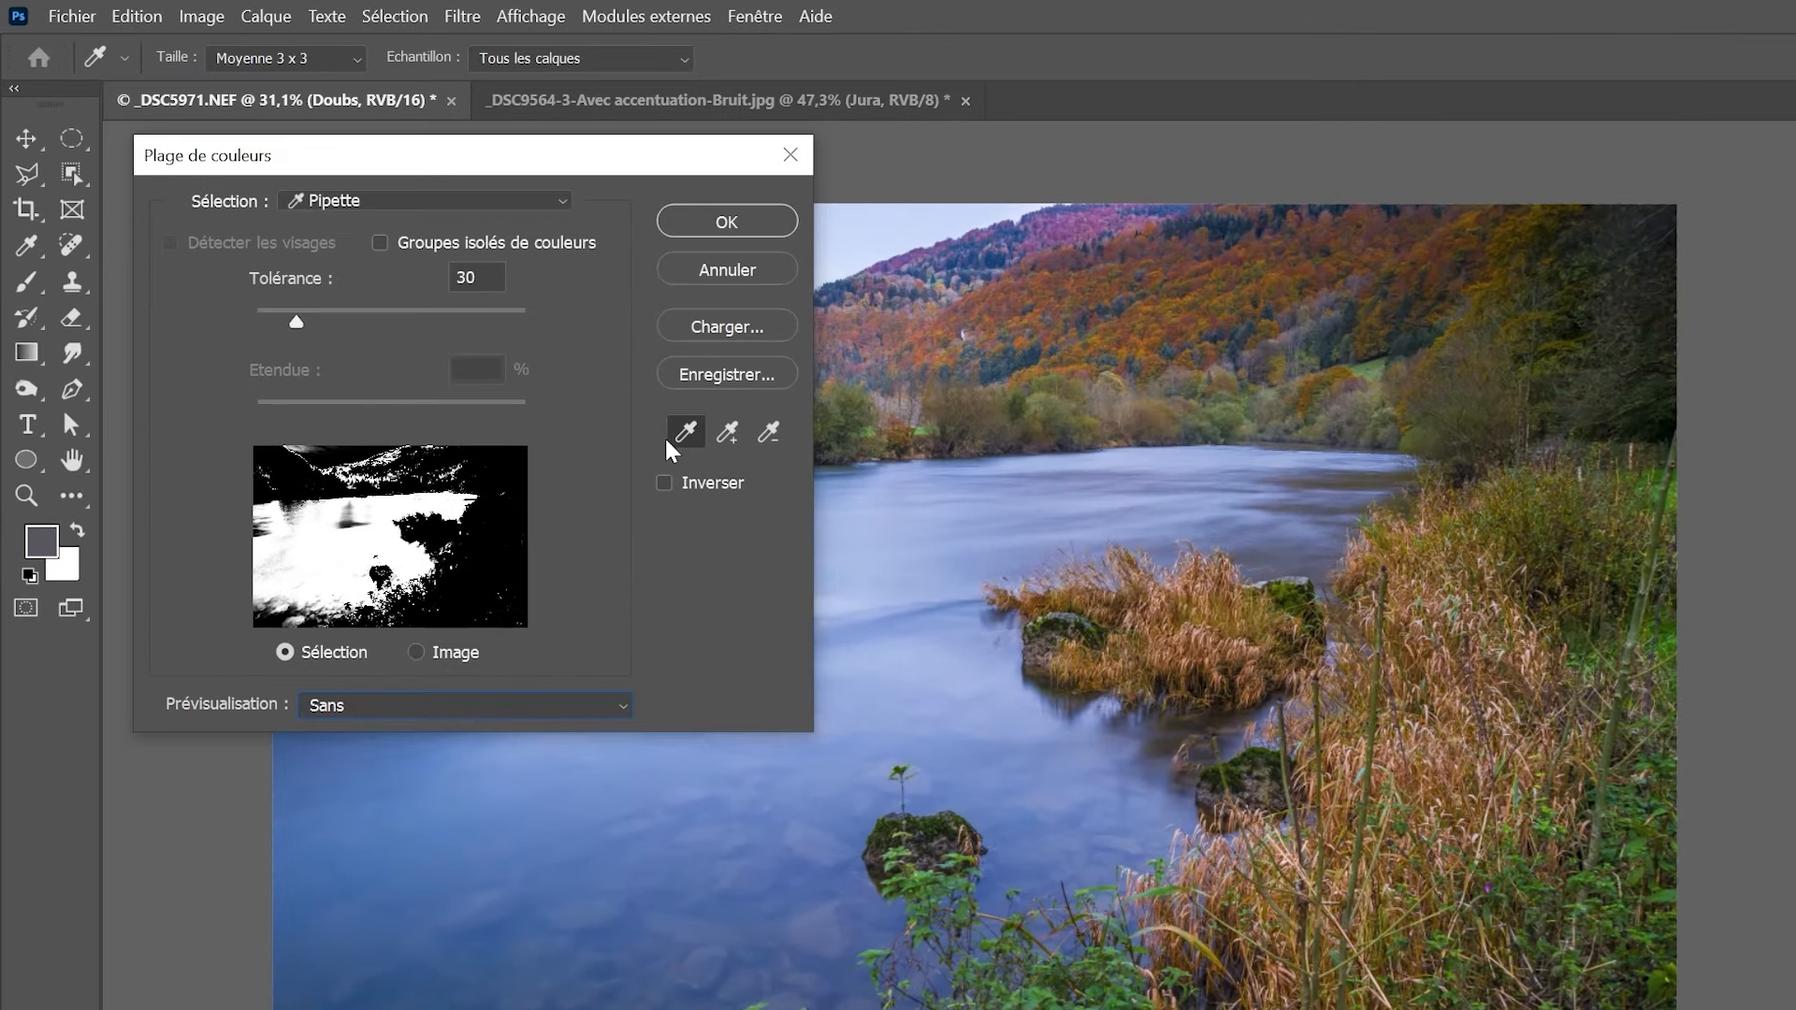
drag(582, 161, 571, 158)
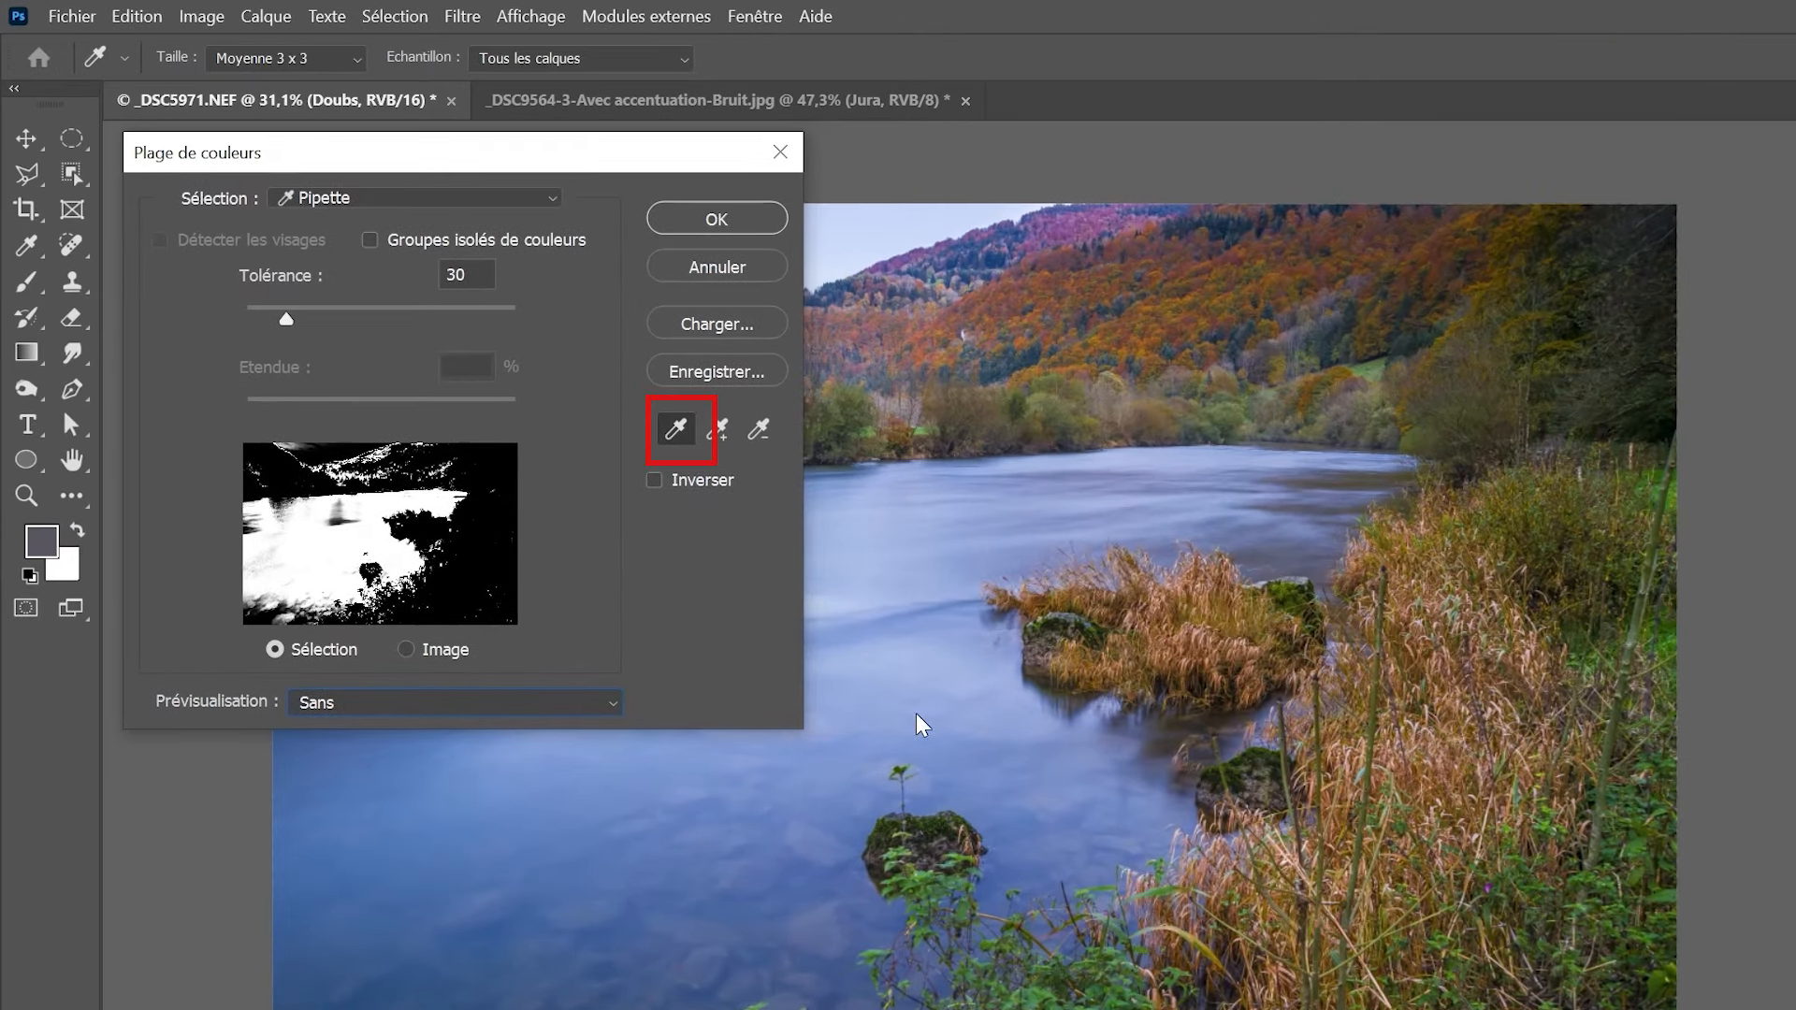
Sample the blue river water as the base colour and raise the Color Range tolerance to 140.
click(692, 812)
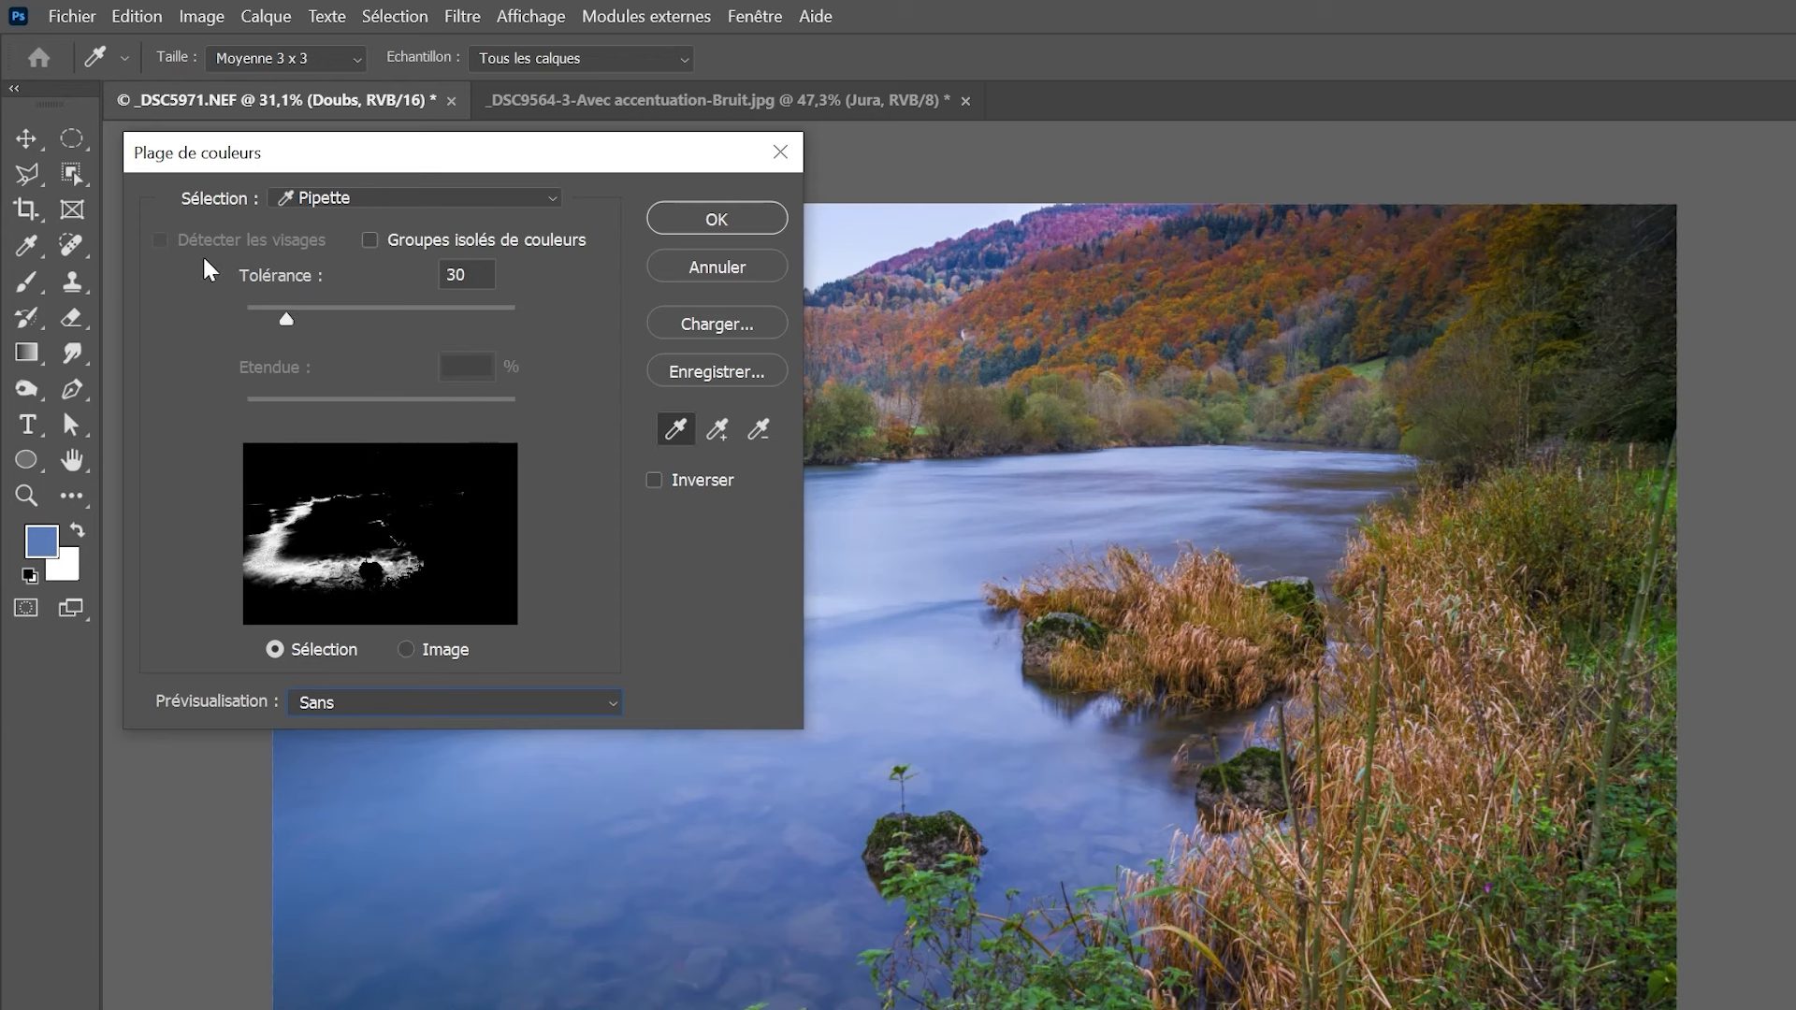
drag(287, 319, 363, 326)
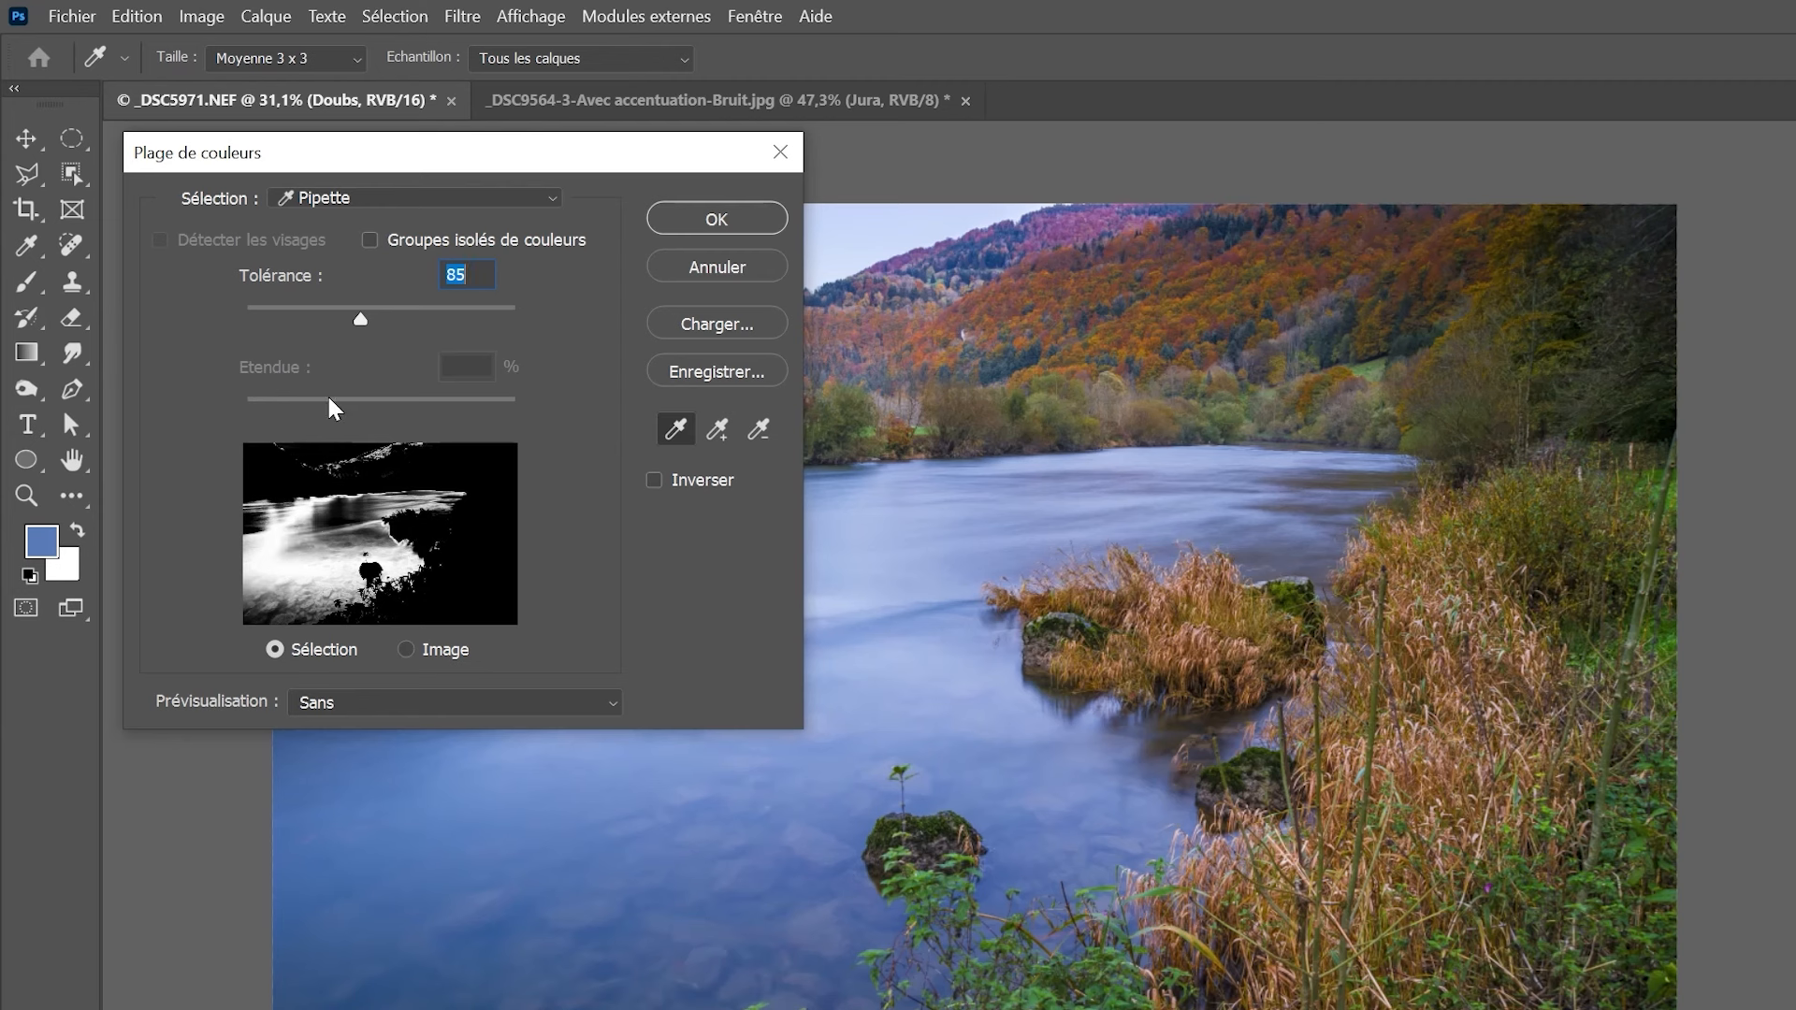
drag(397, 322, 416, 323)
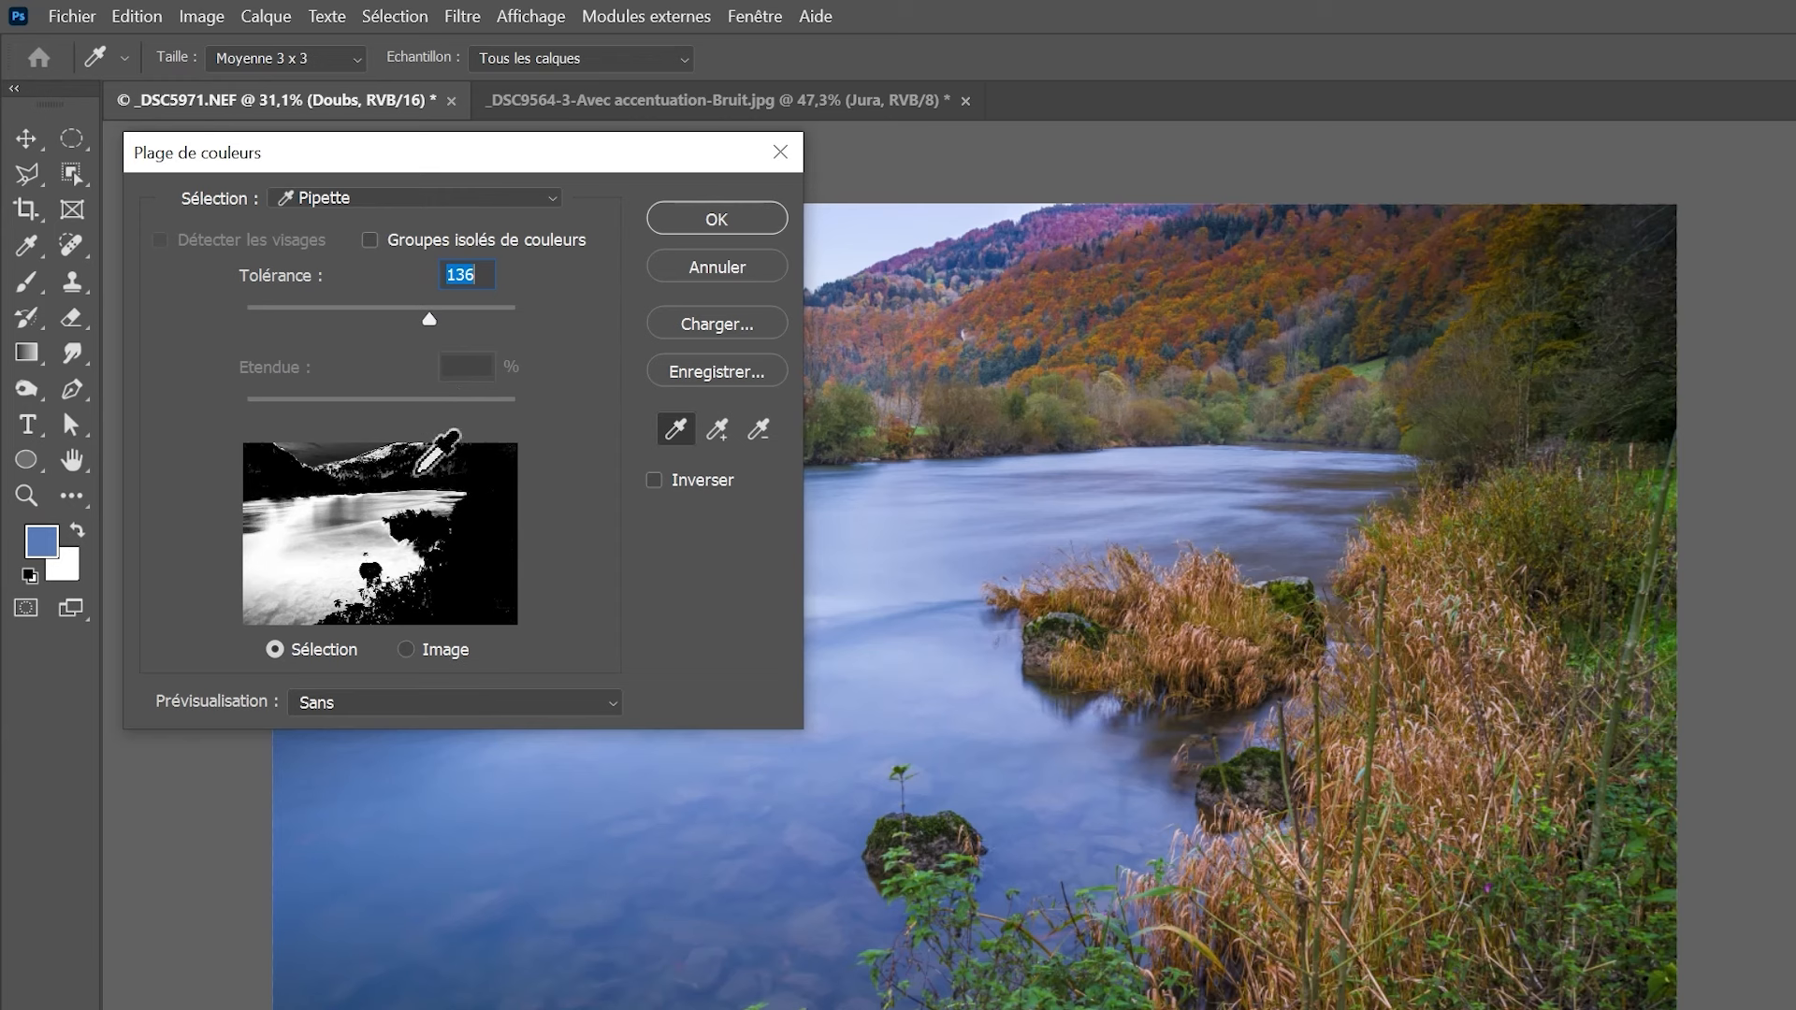
drag(427, 321, 443, 327)
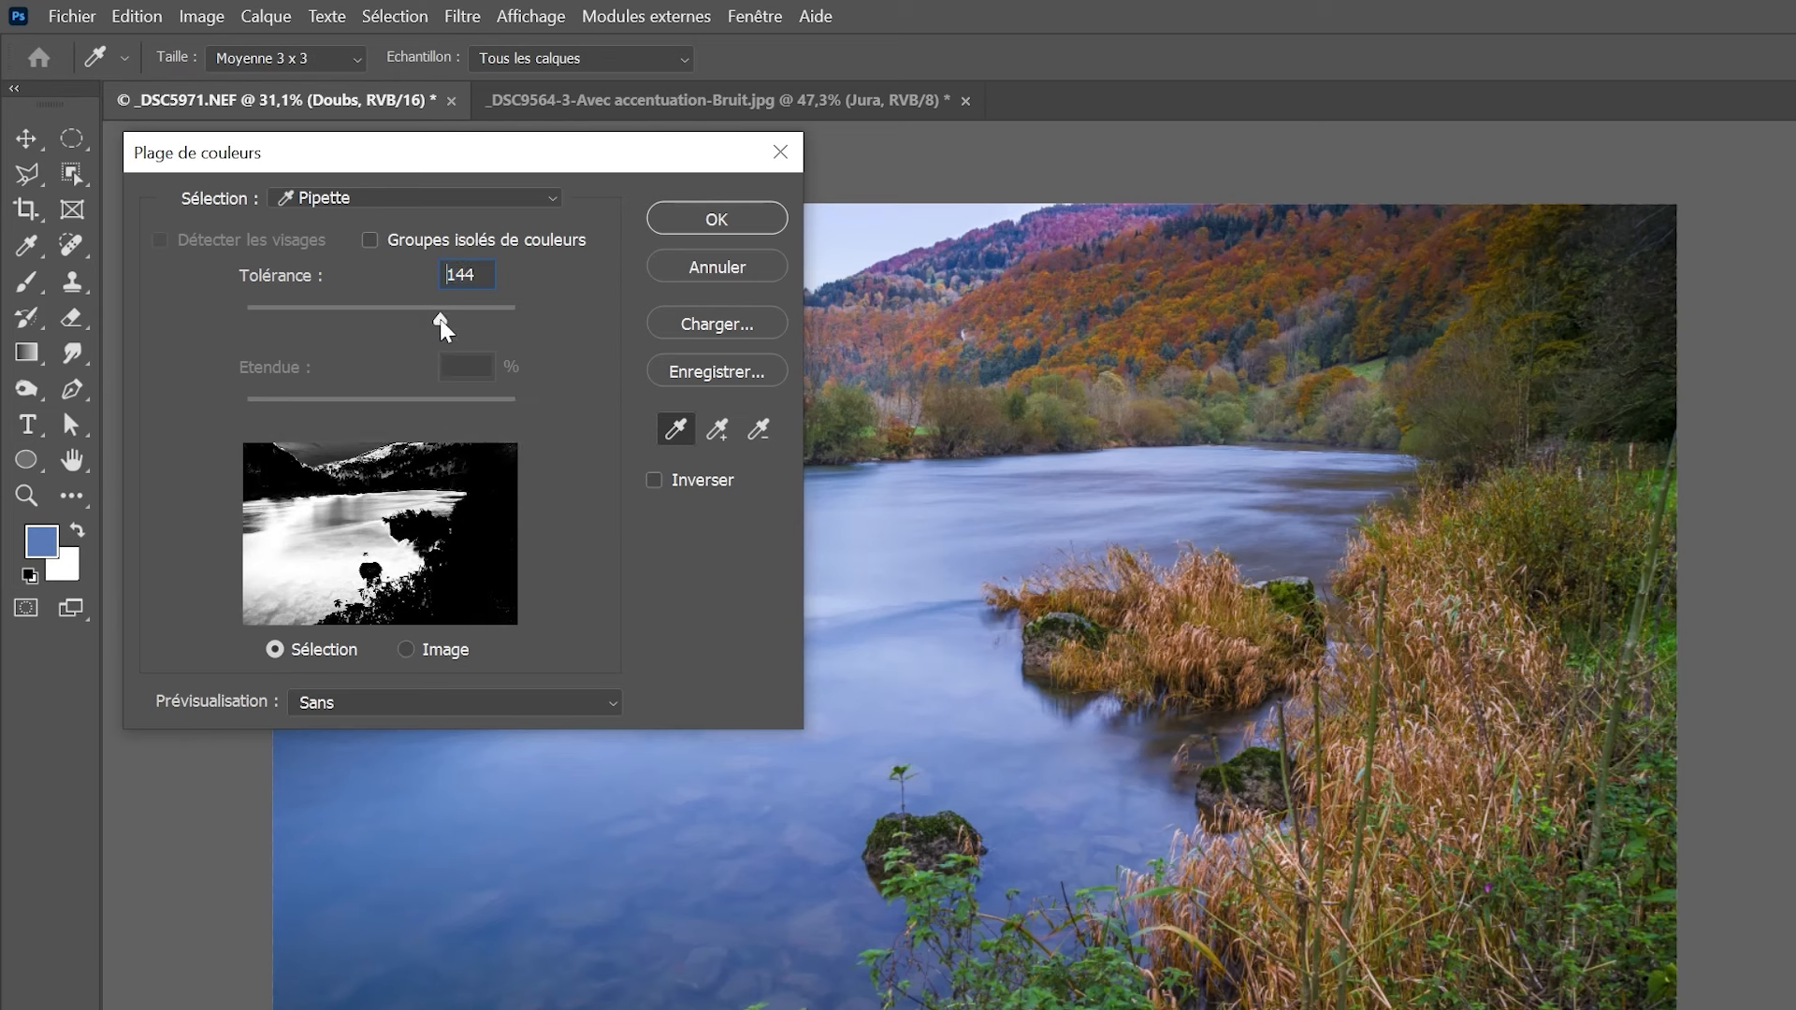
Add the bright water in mid-river and the darker water near the far left bank to the sampled colours.
click(720, 433)
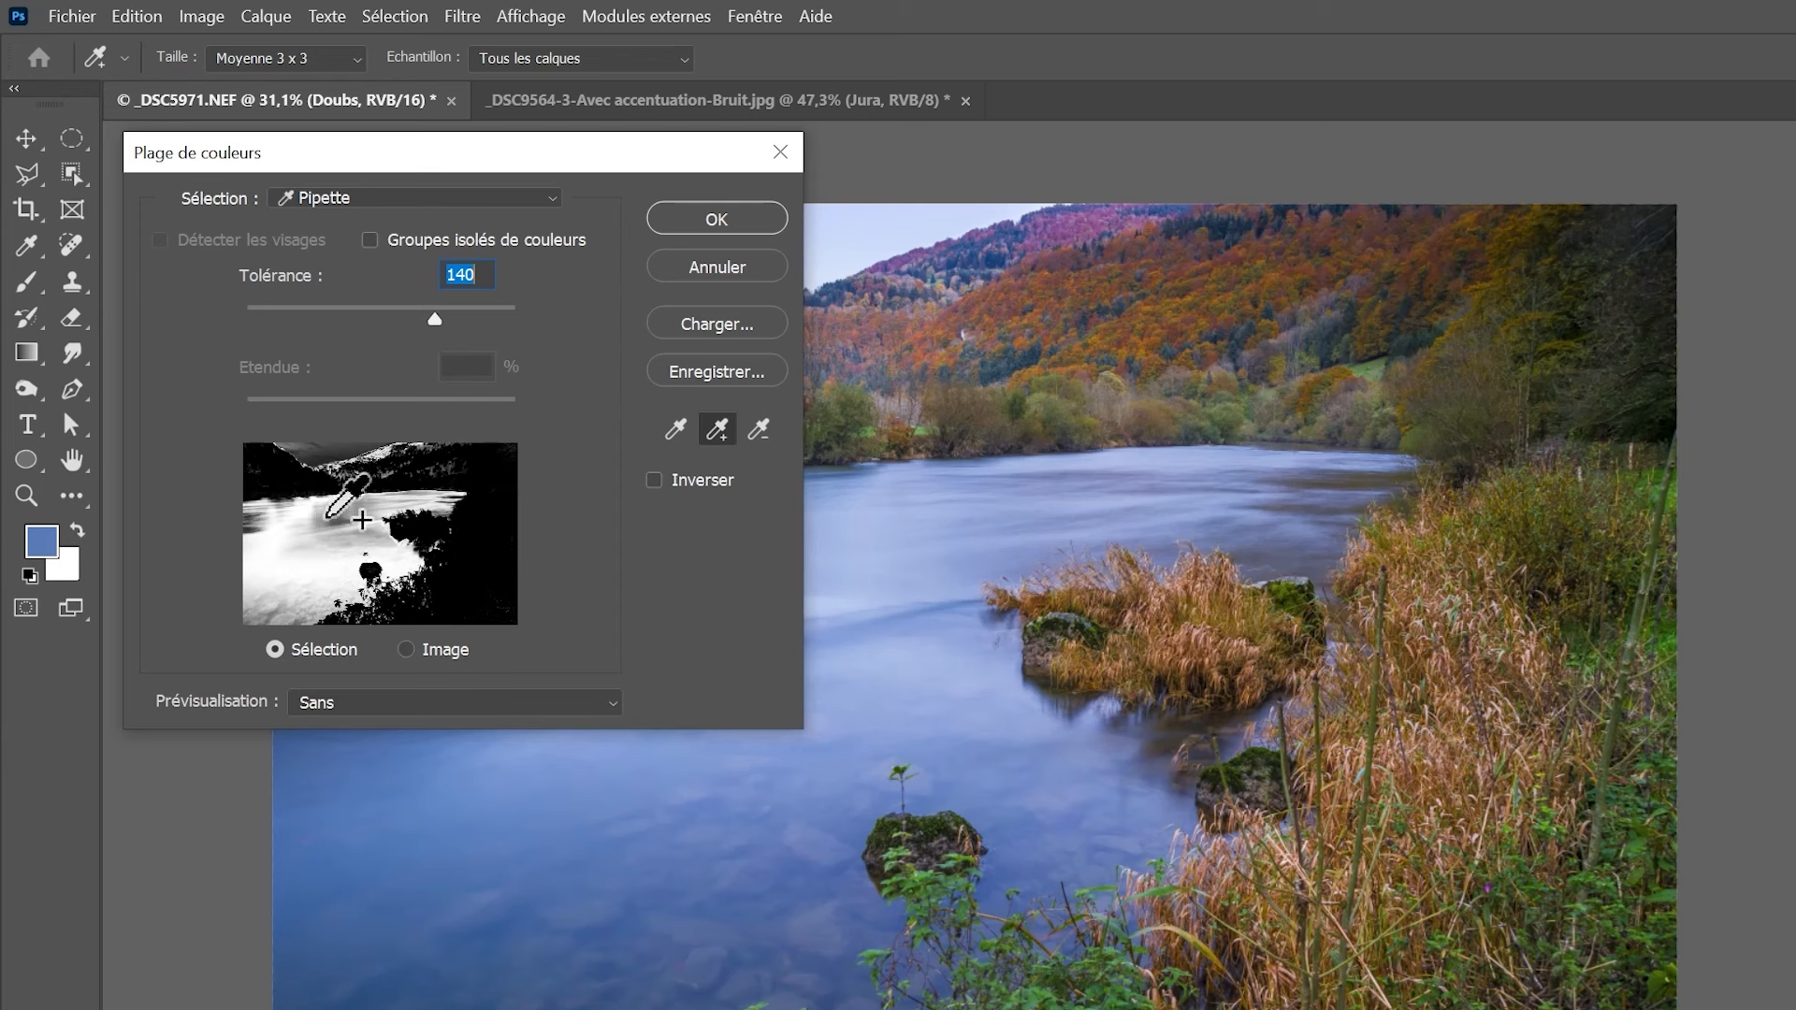
click(340, 511)
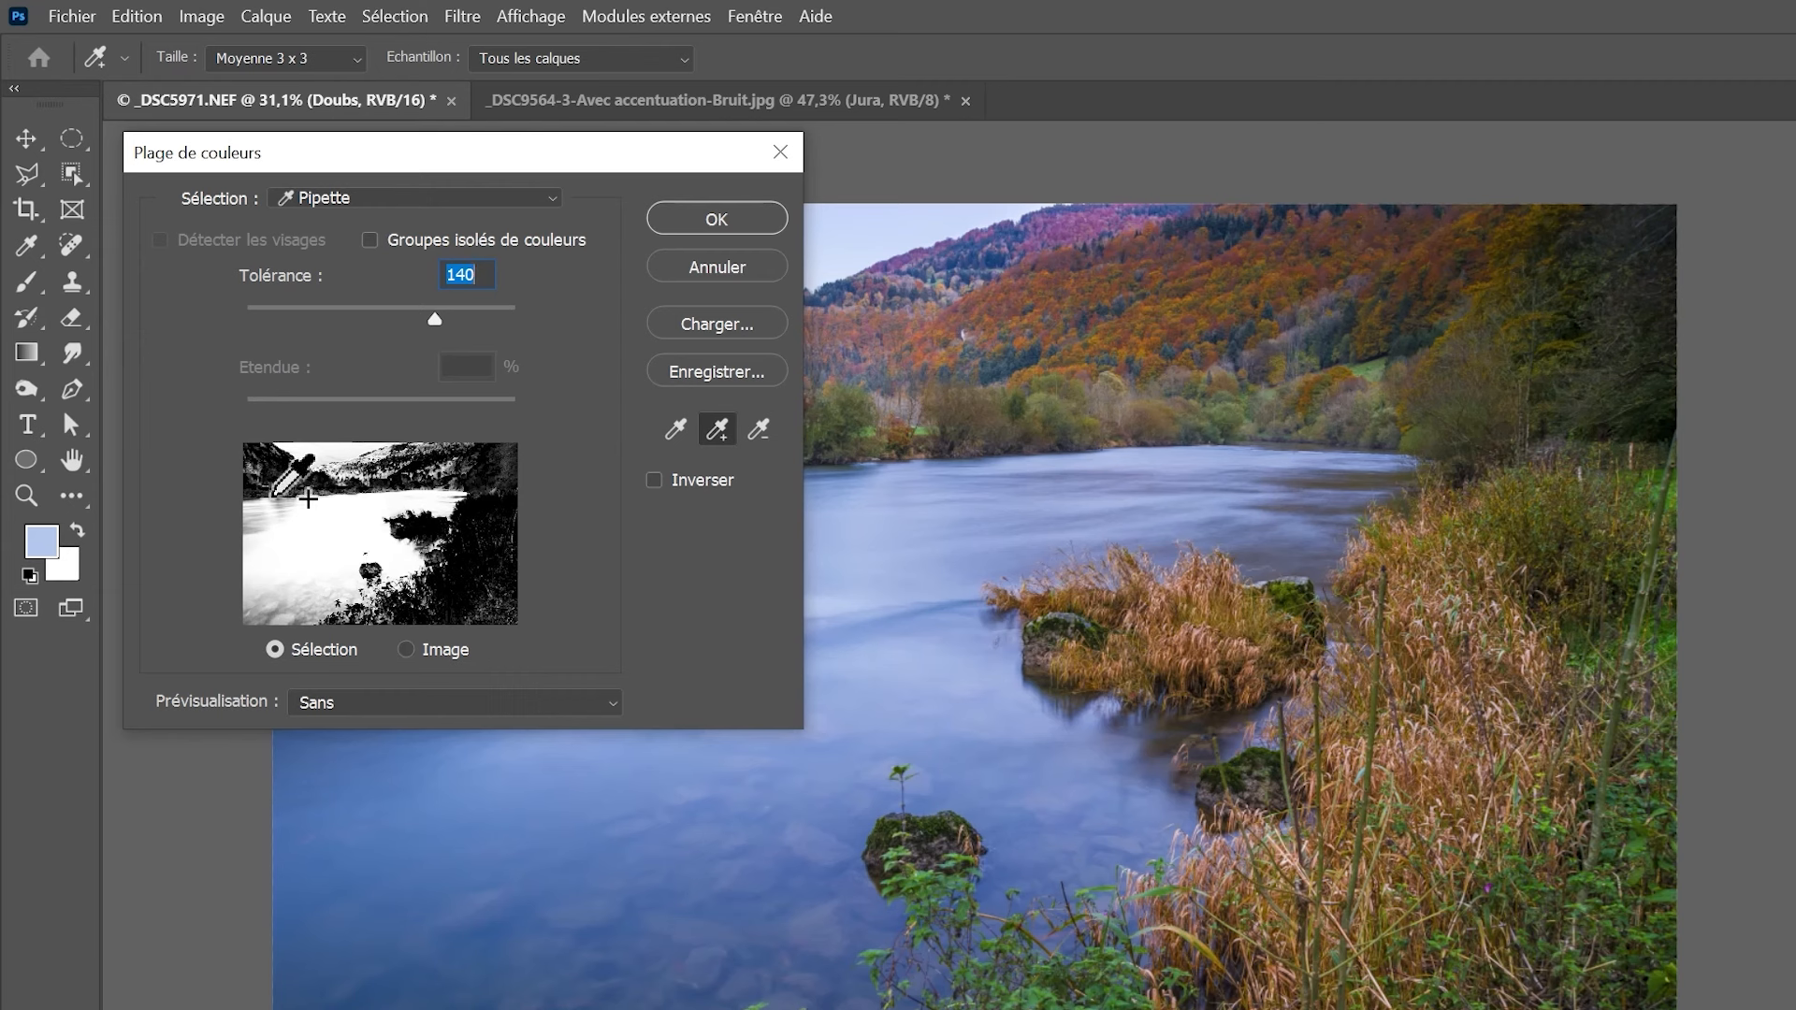
click(292, 518)
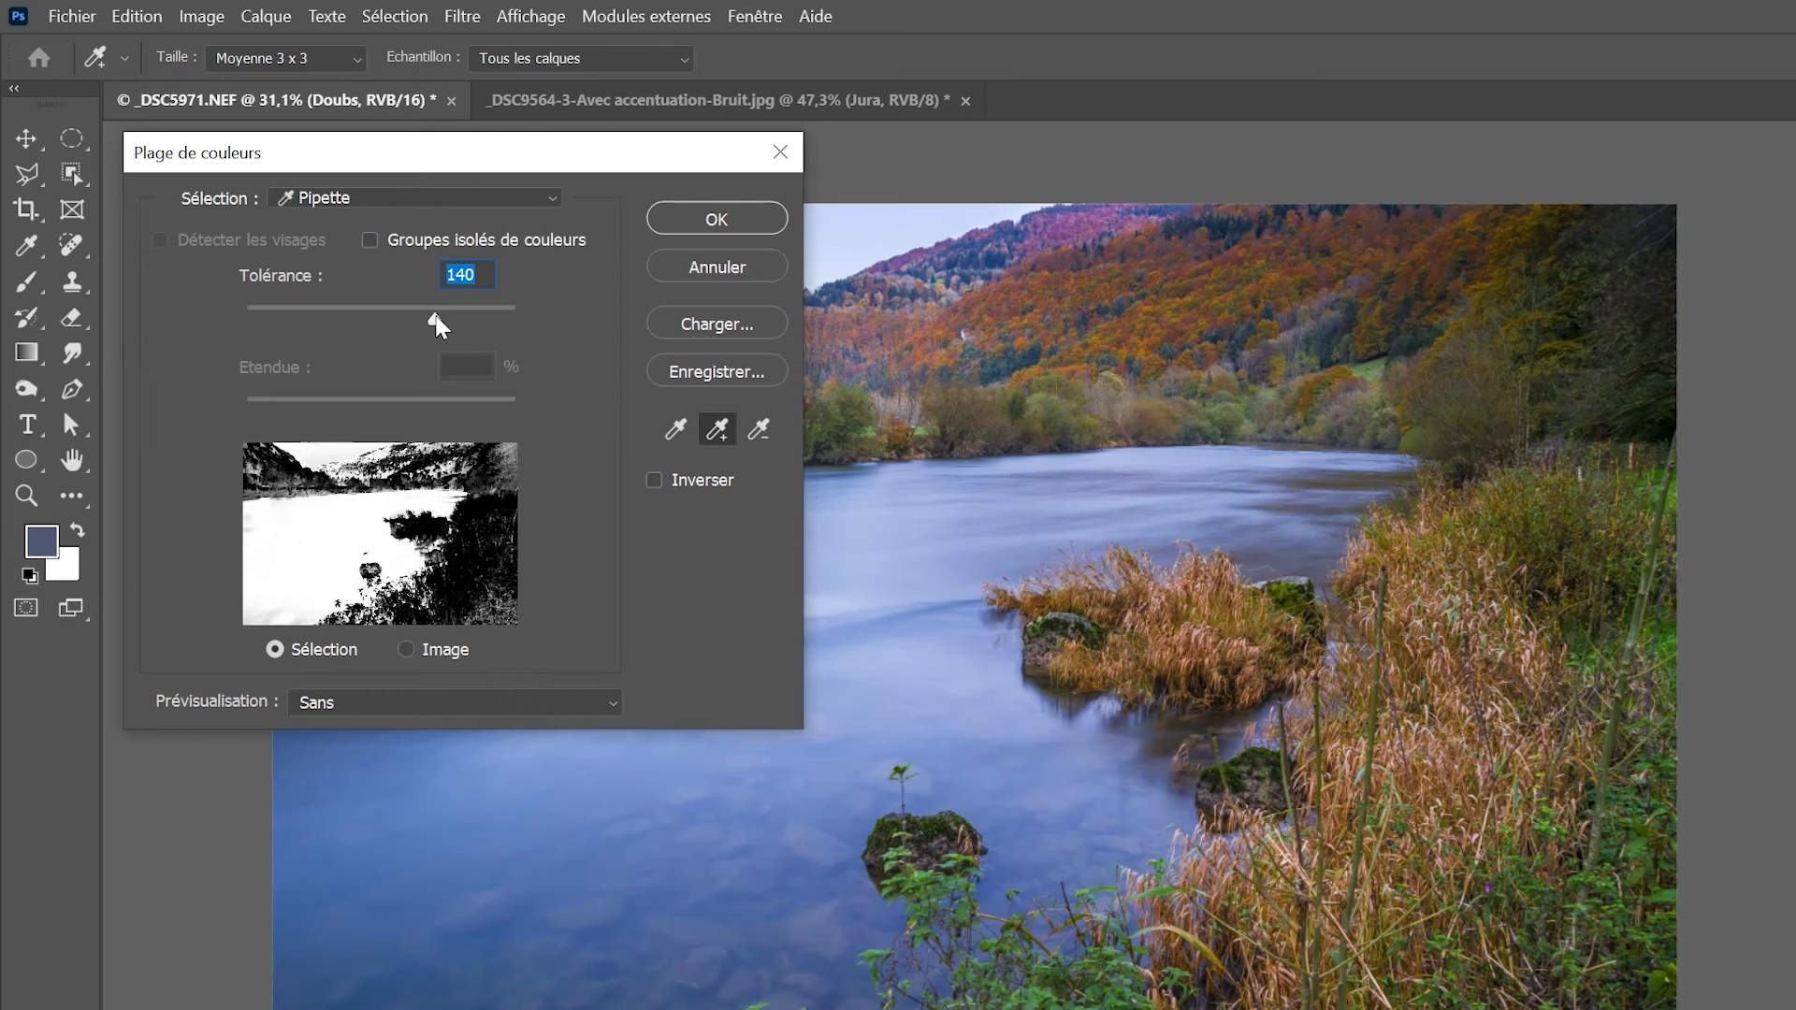
Reduce the Color Range tolerance to 77.
drag(437, 323, 387, 324)
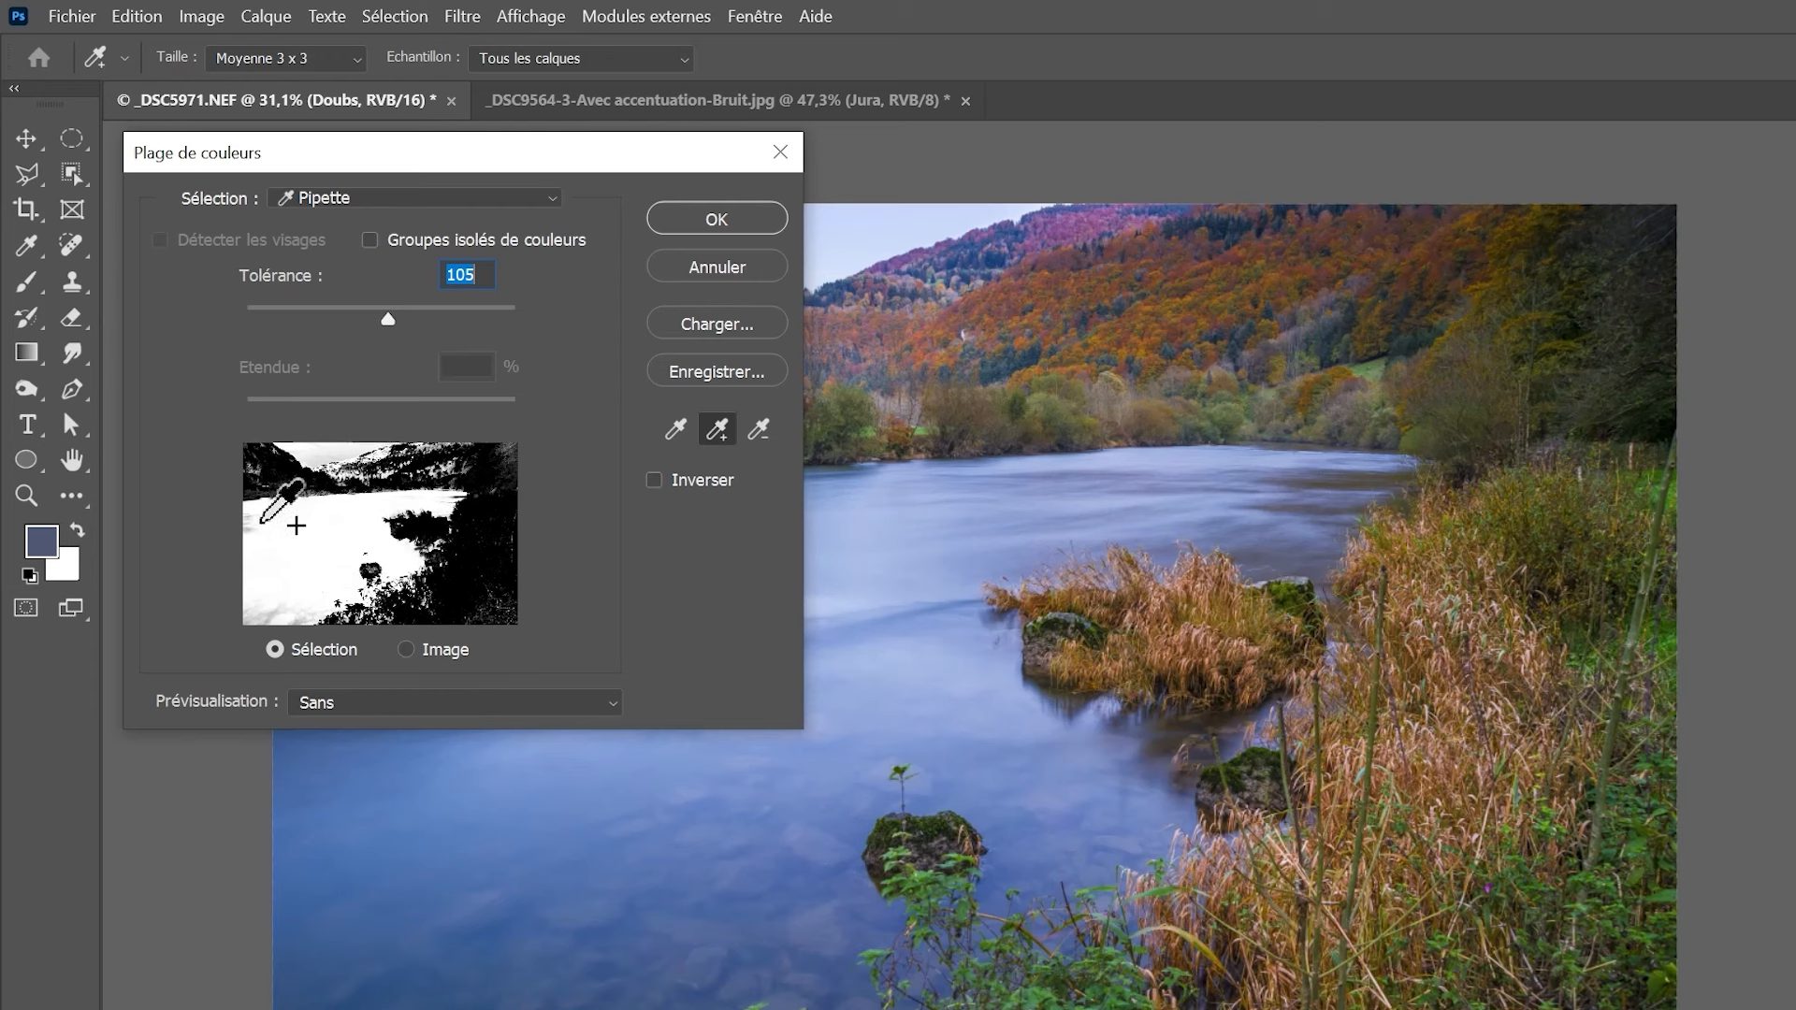
drag(387, 323, 354, 329)
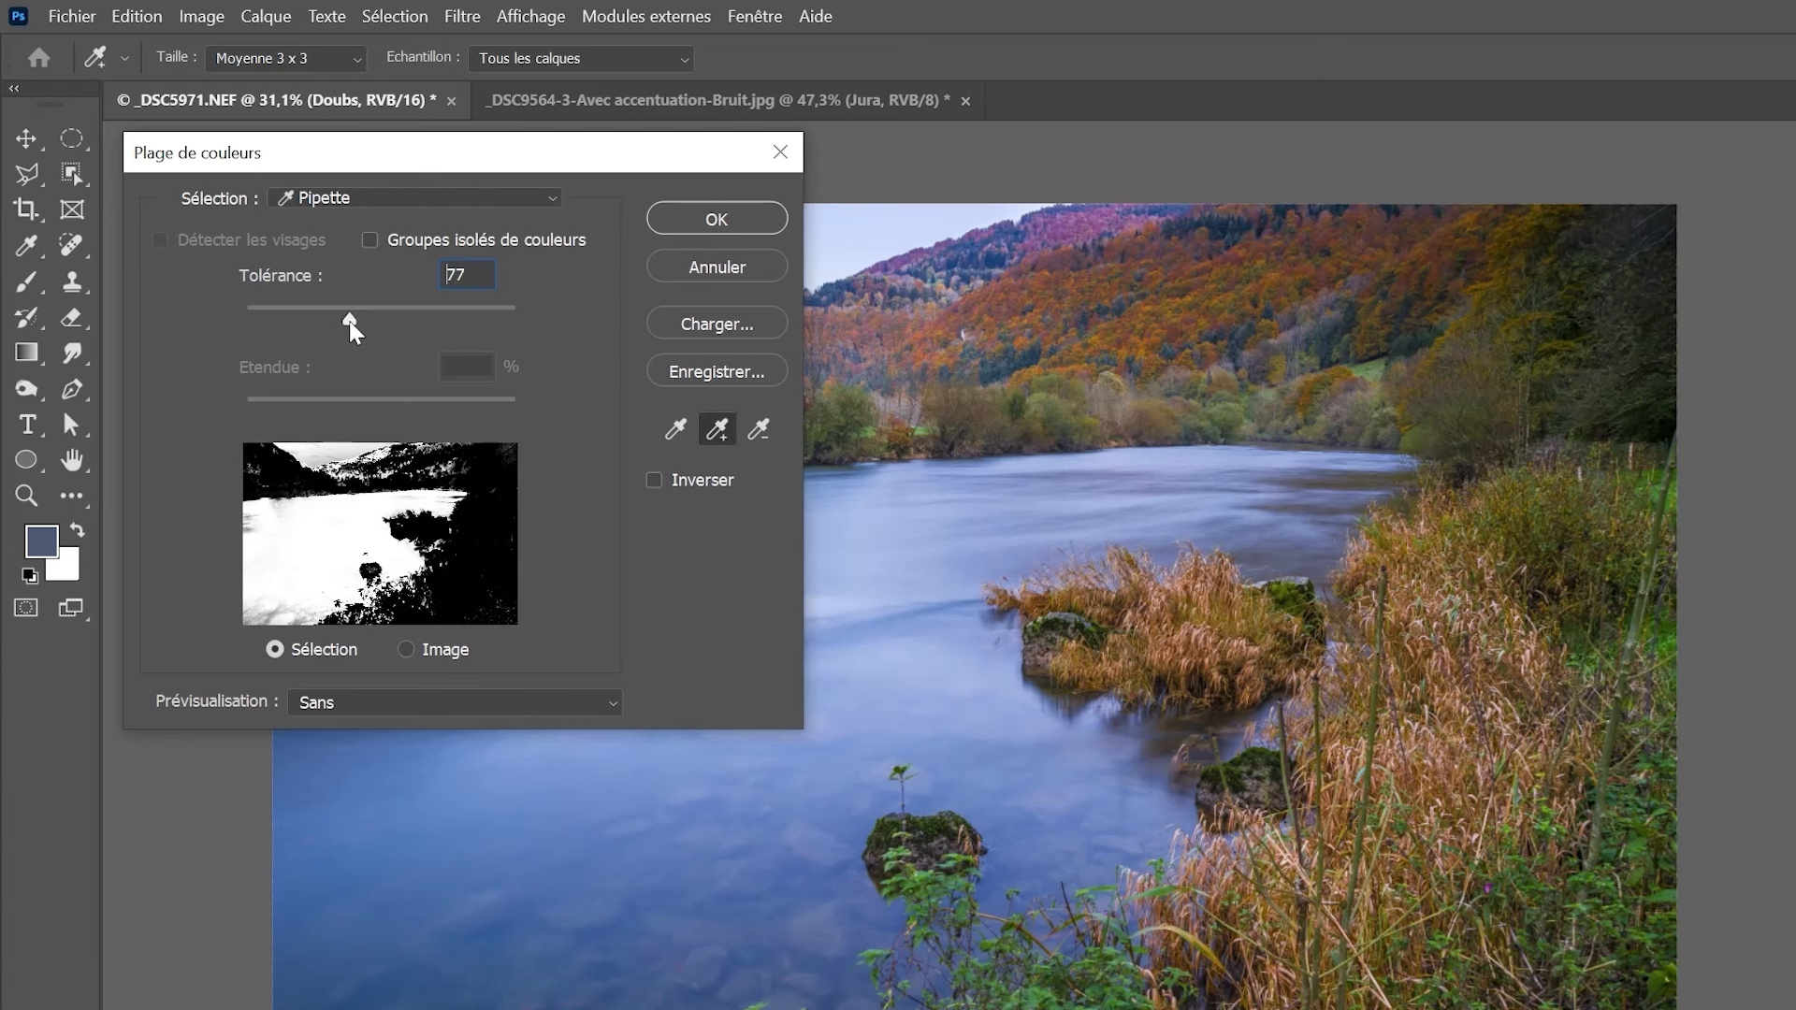
drag(355, 154, 346, 152)
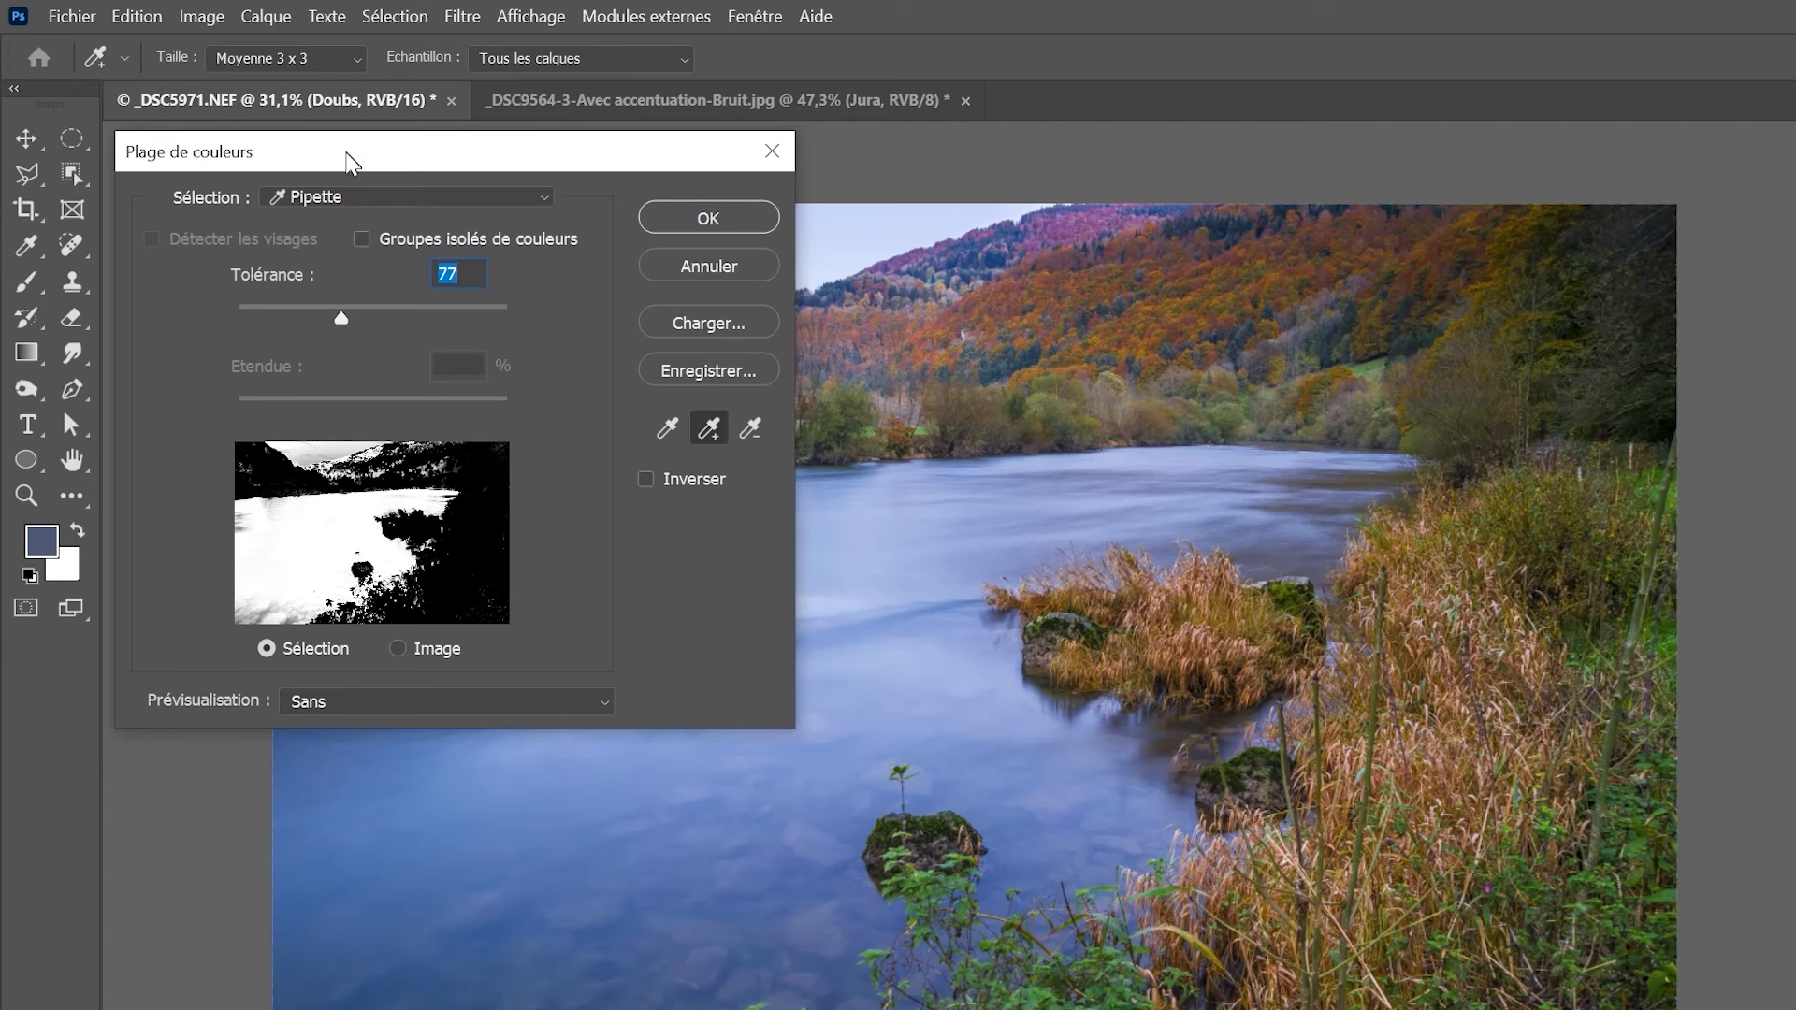
drag(342, 317, 342, 316)
mouse_move(343, 319)
mouse_down()
mouse_move(321, 323)
mouse_move(341, 319)
mouse_up()
Add the dark blue water in the photo's lower-left corner, lower the tolerance slightly and apply the Color Range selection.
click(269, 604)
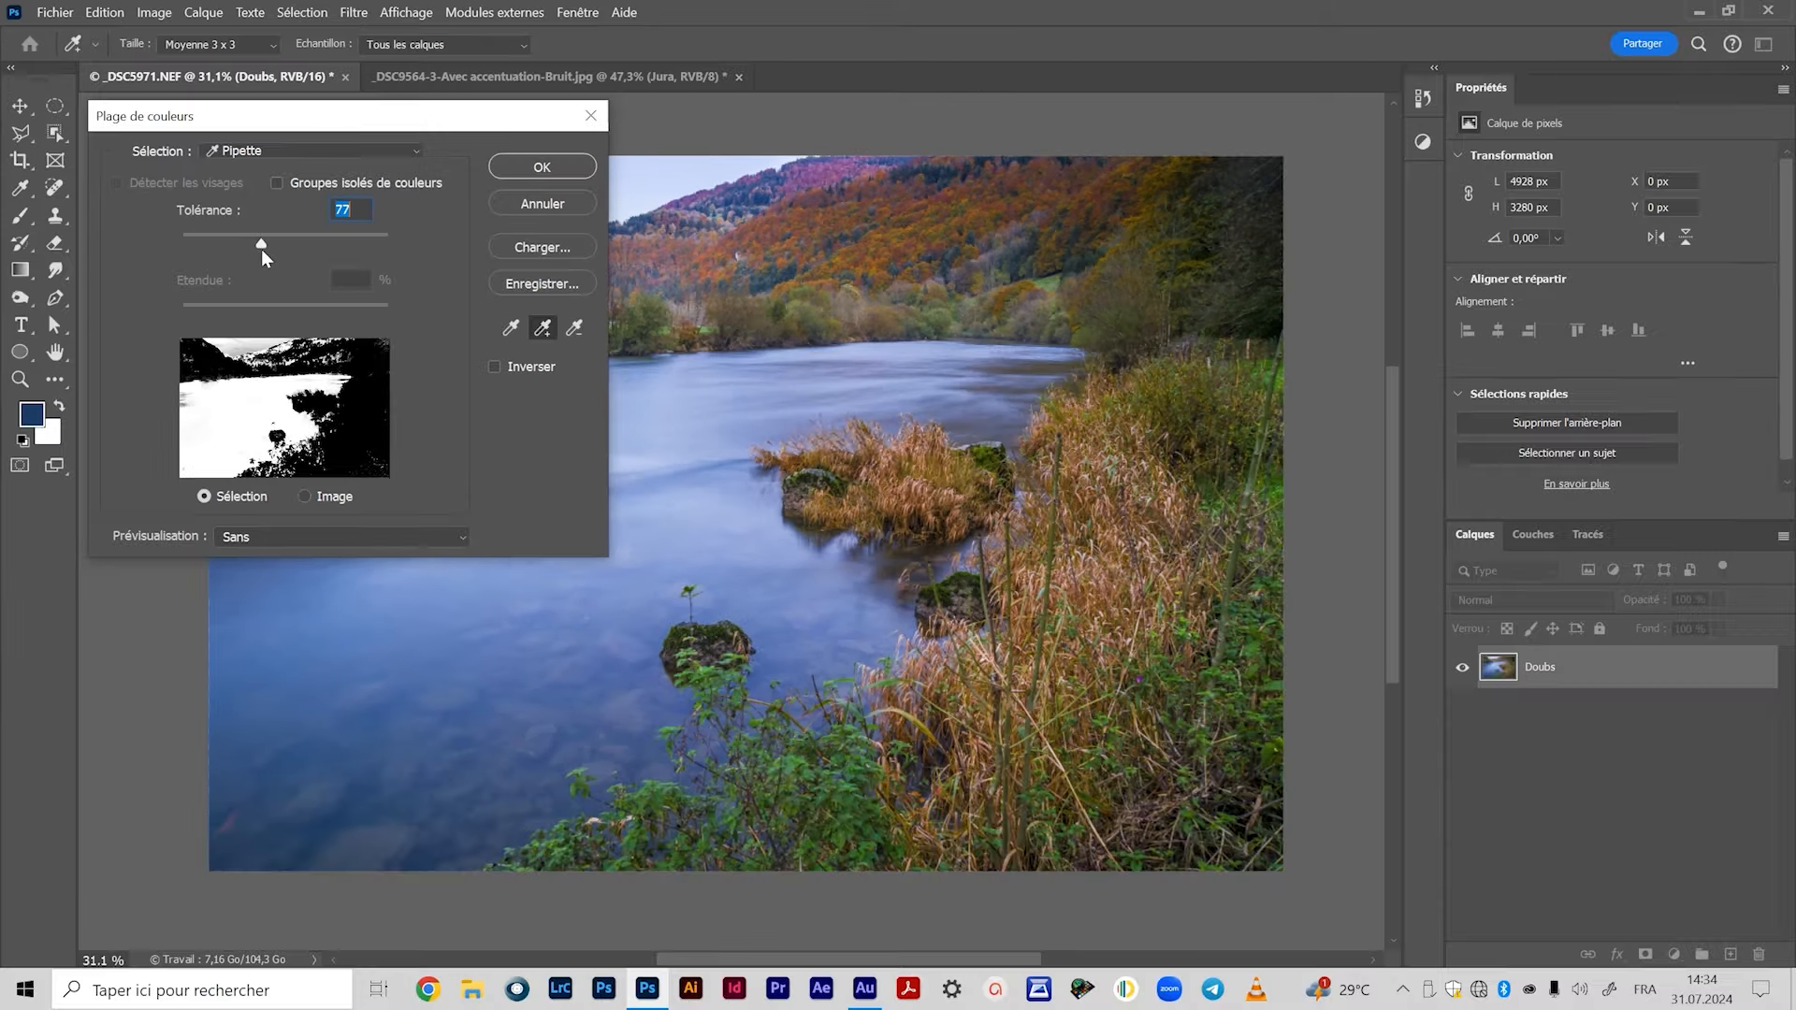
drag(264, 253, 254, 246)
click(515, 170)
key(v)
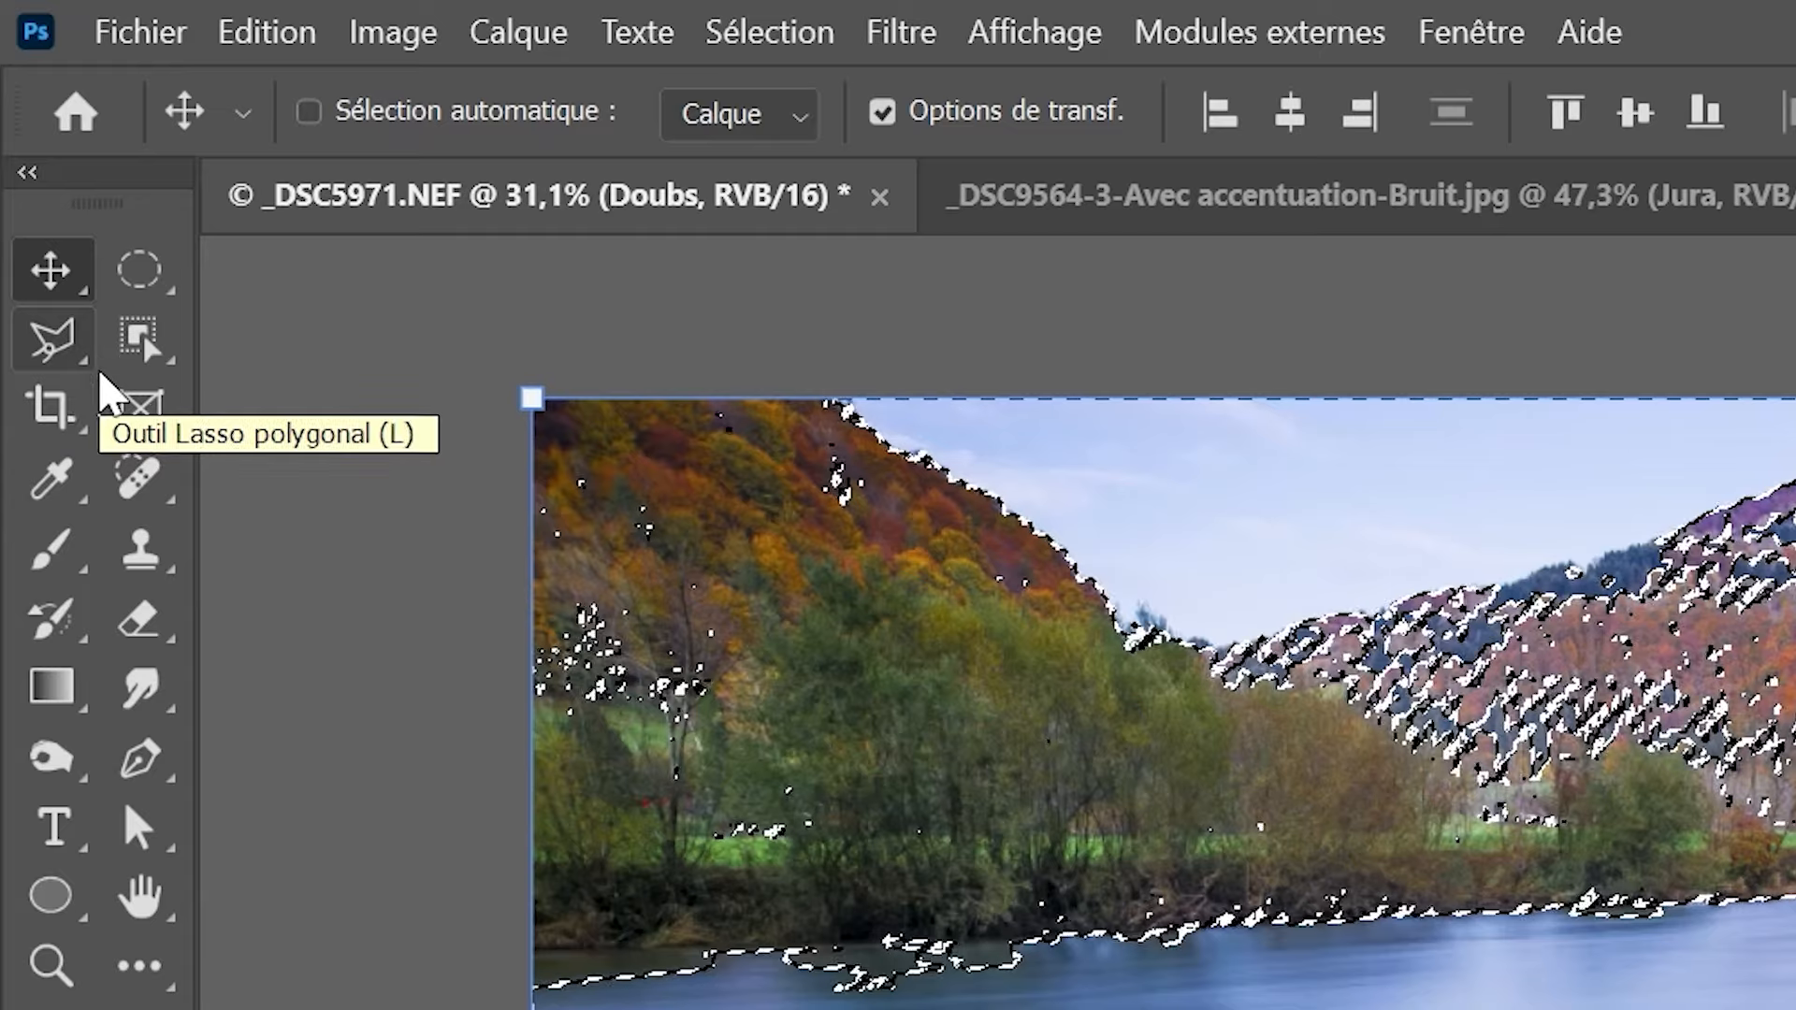
Switch from the Polygonal Lasso to the freehand Lasso tool.
click(58, 348)
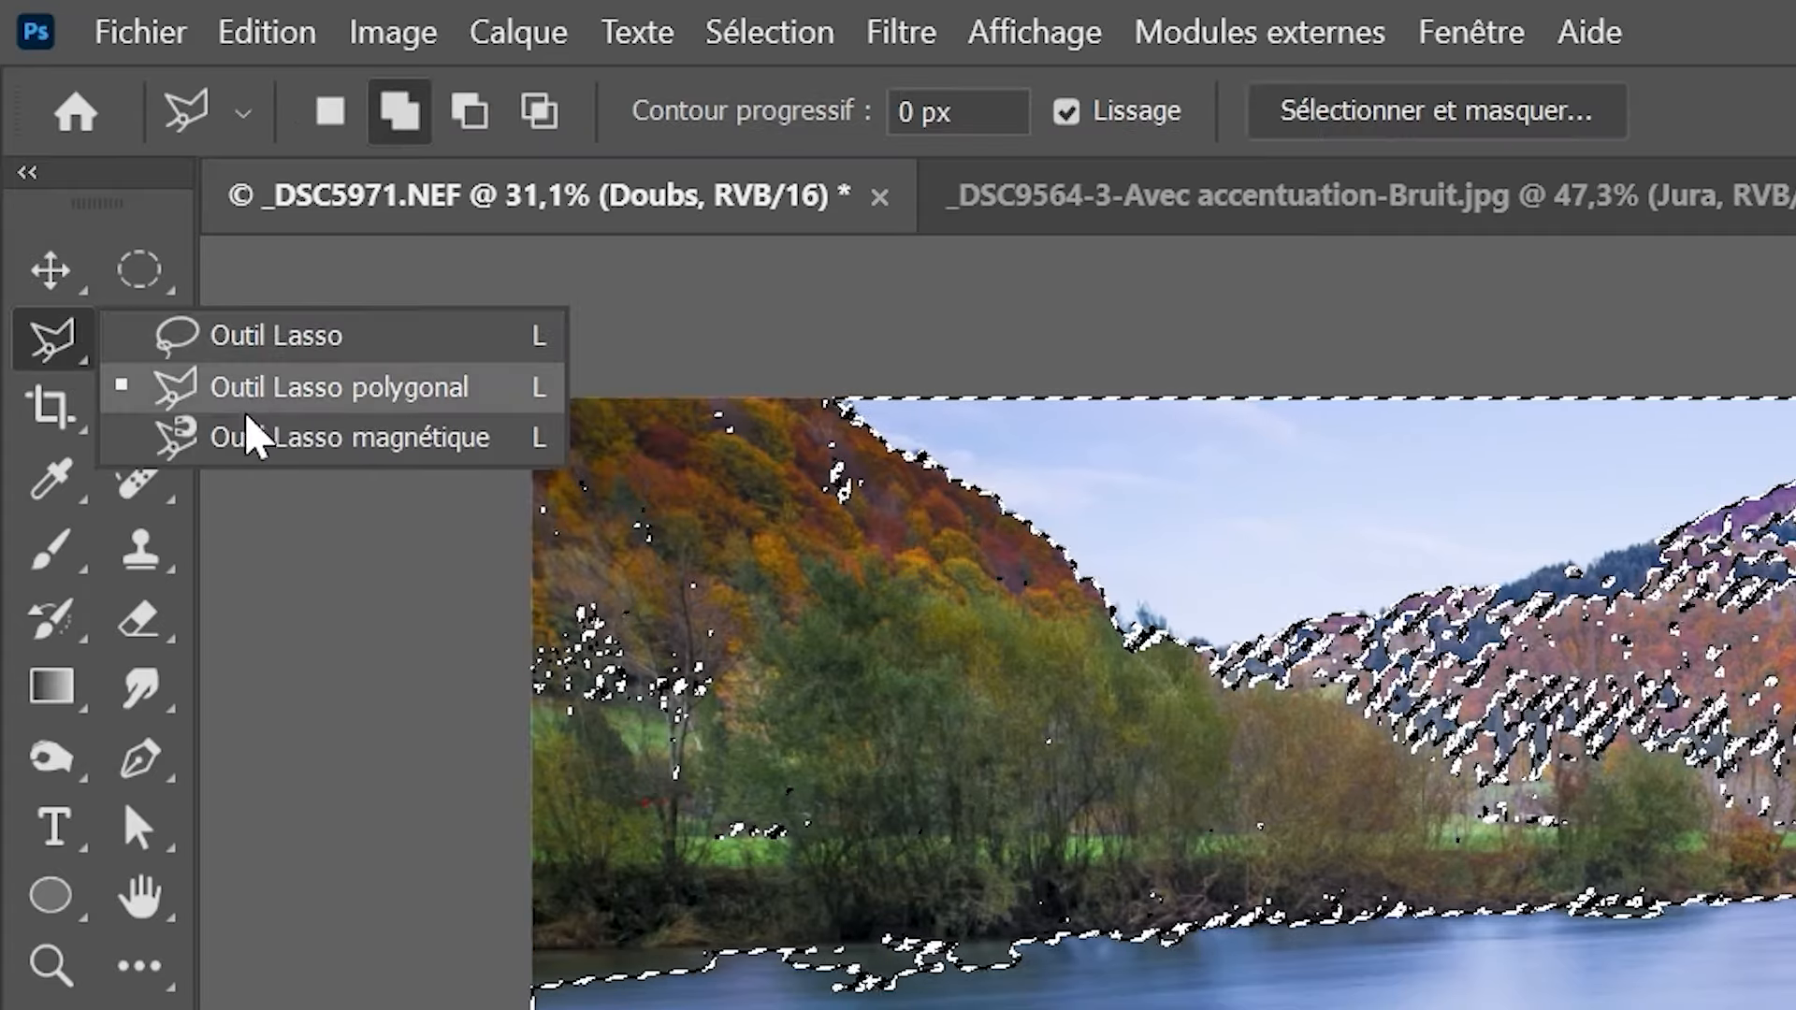
click(248, 339)
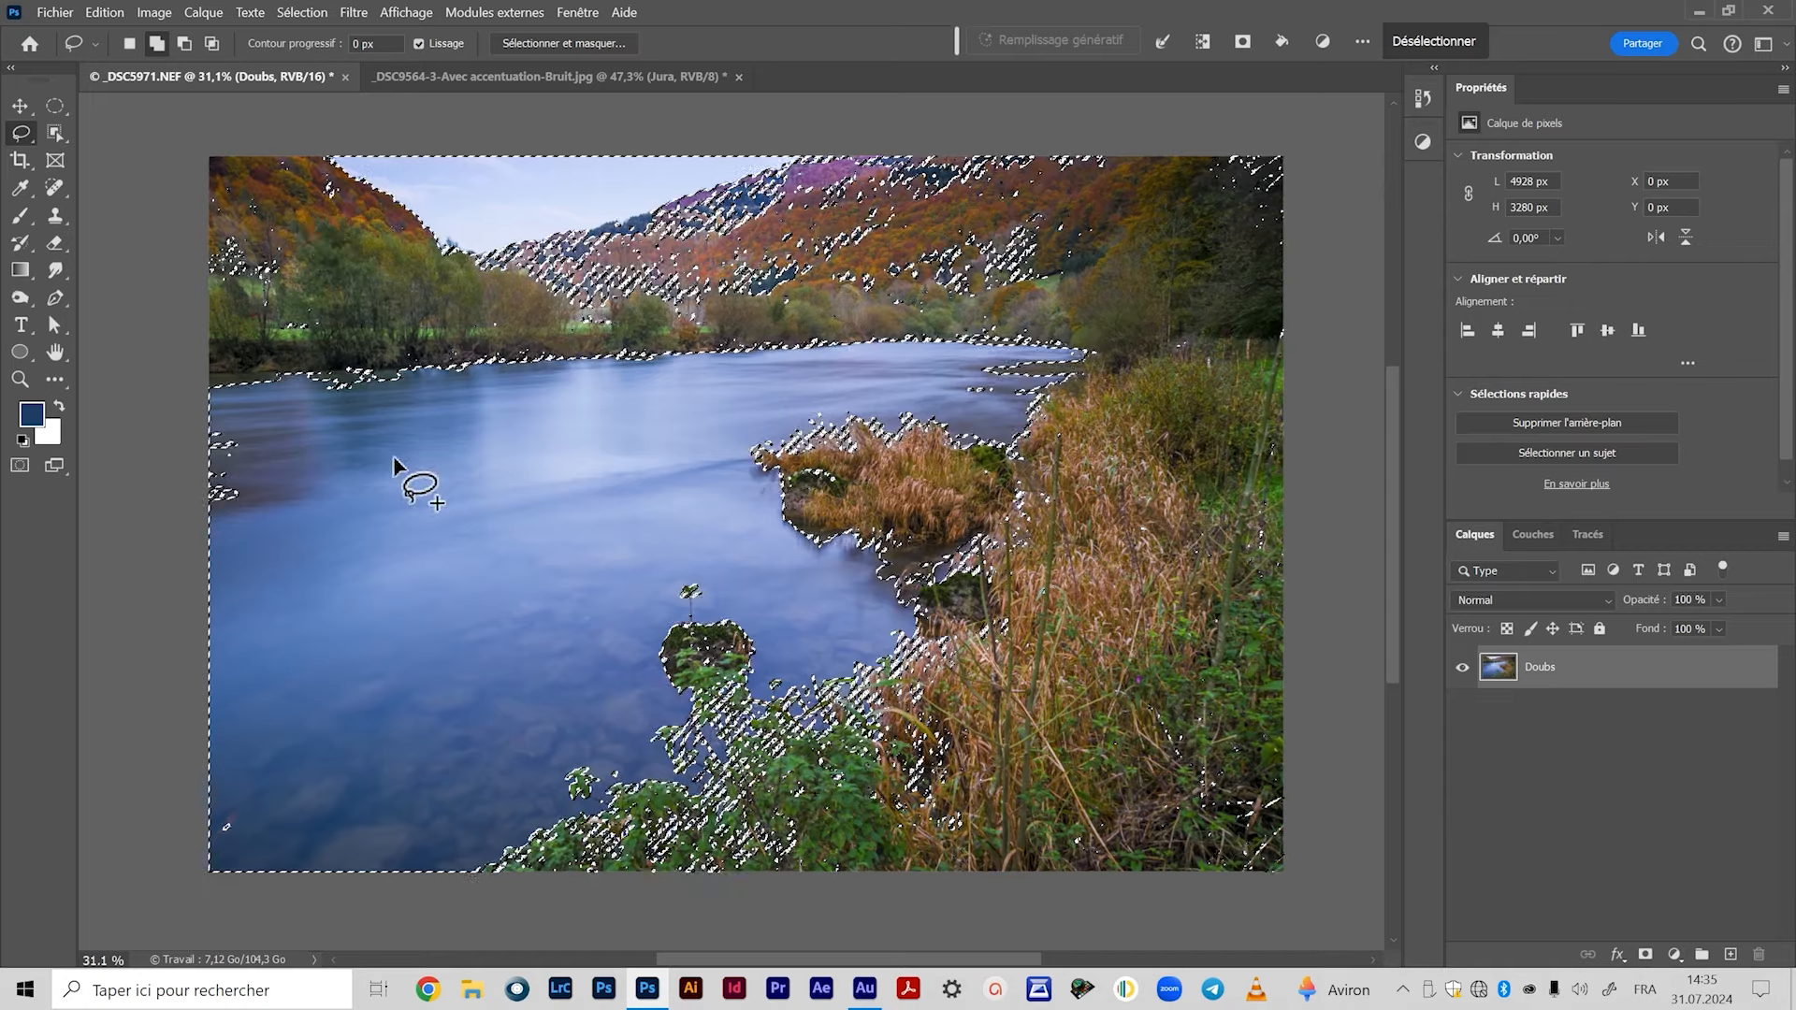
drag(367, 339, 281, 342)
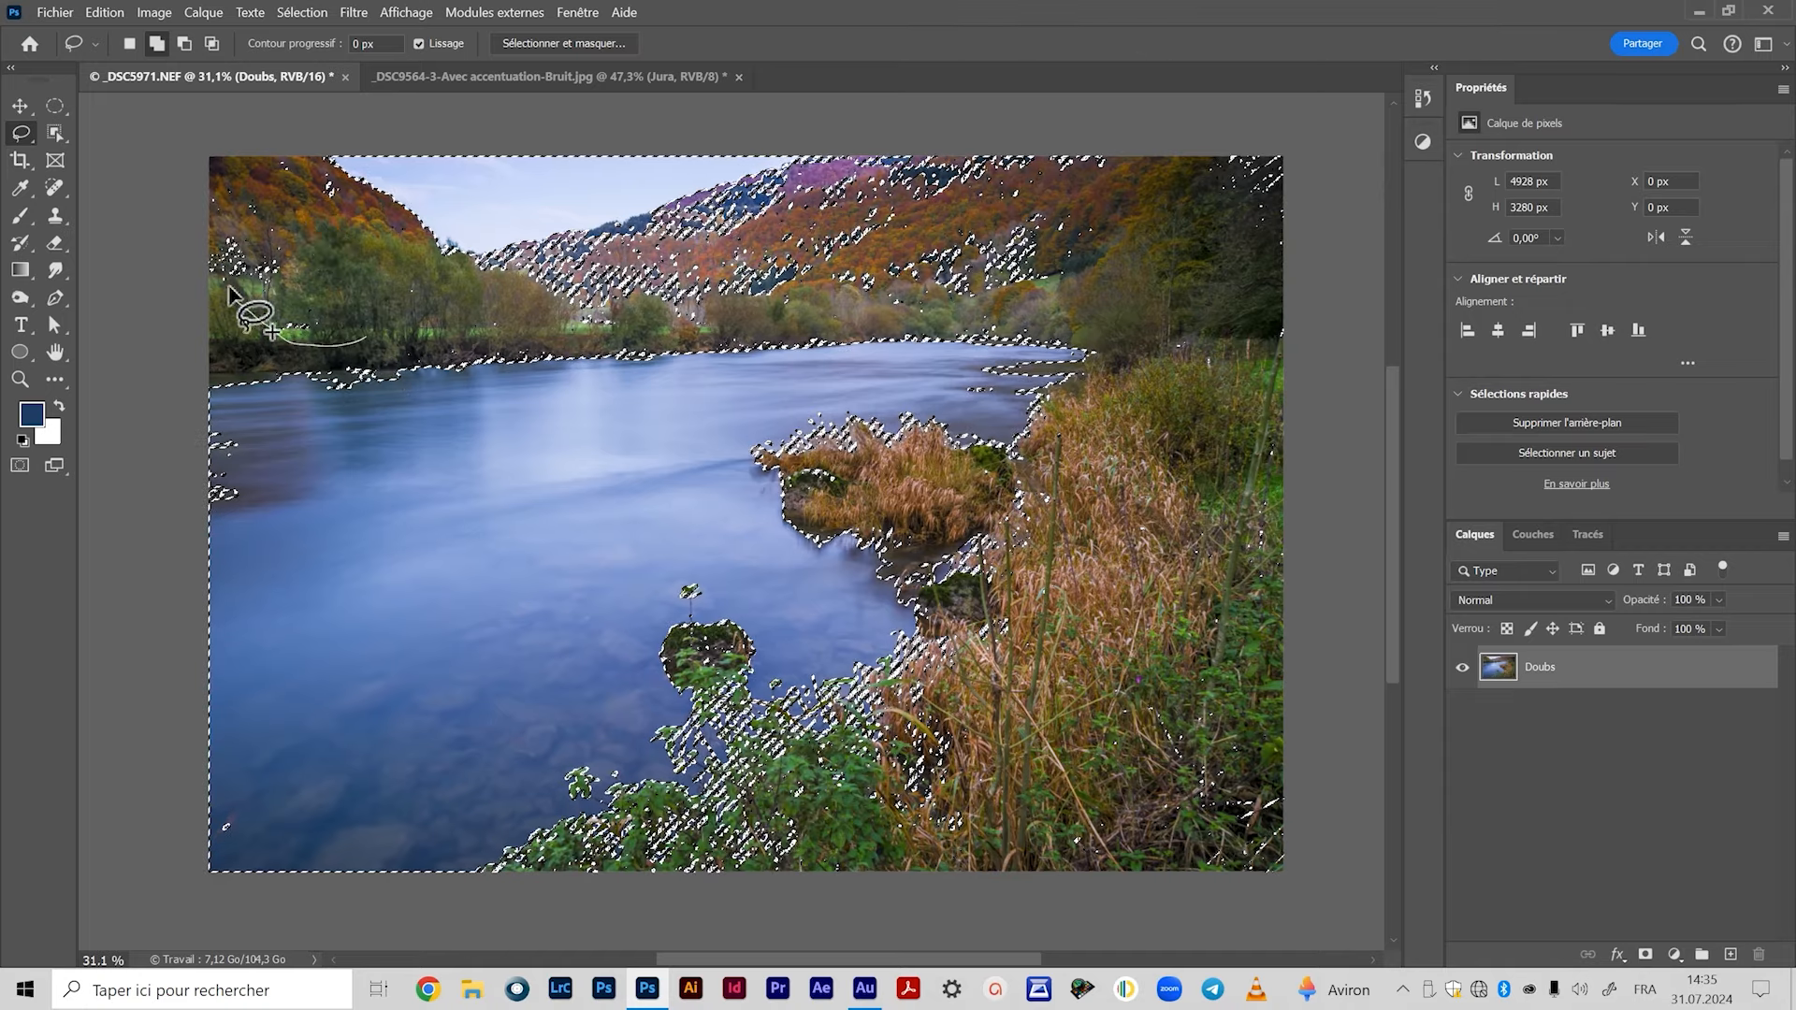
drag(271, 201, 366, 335)
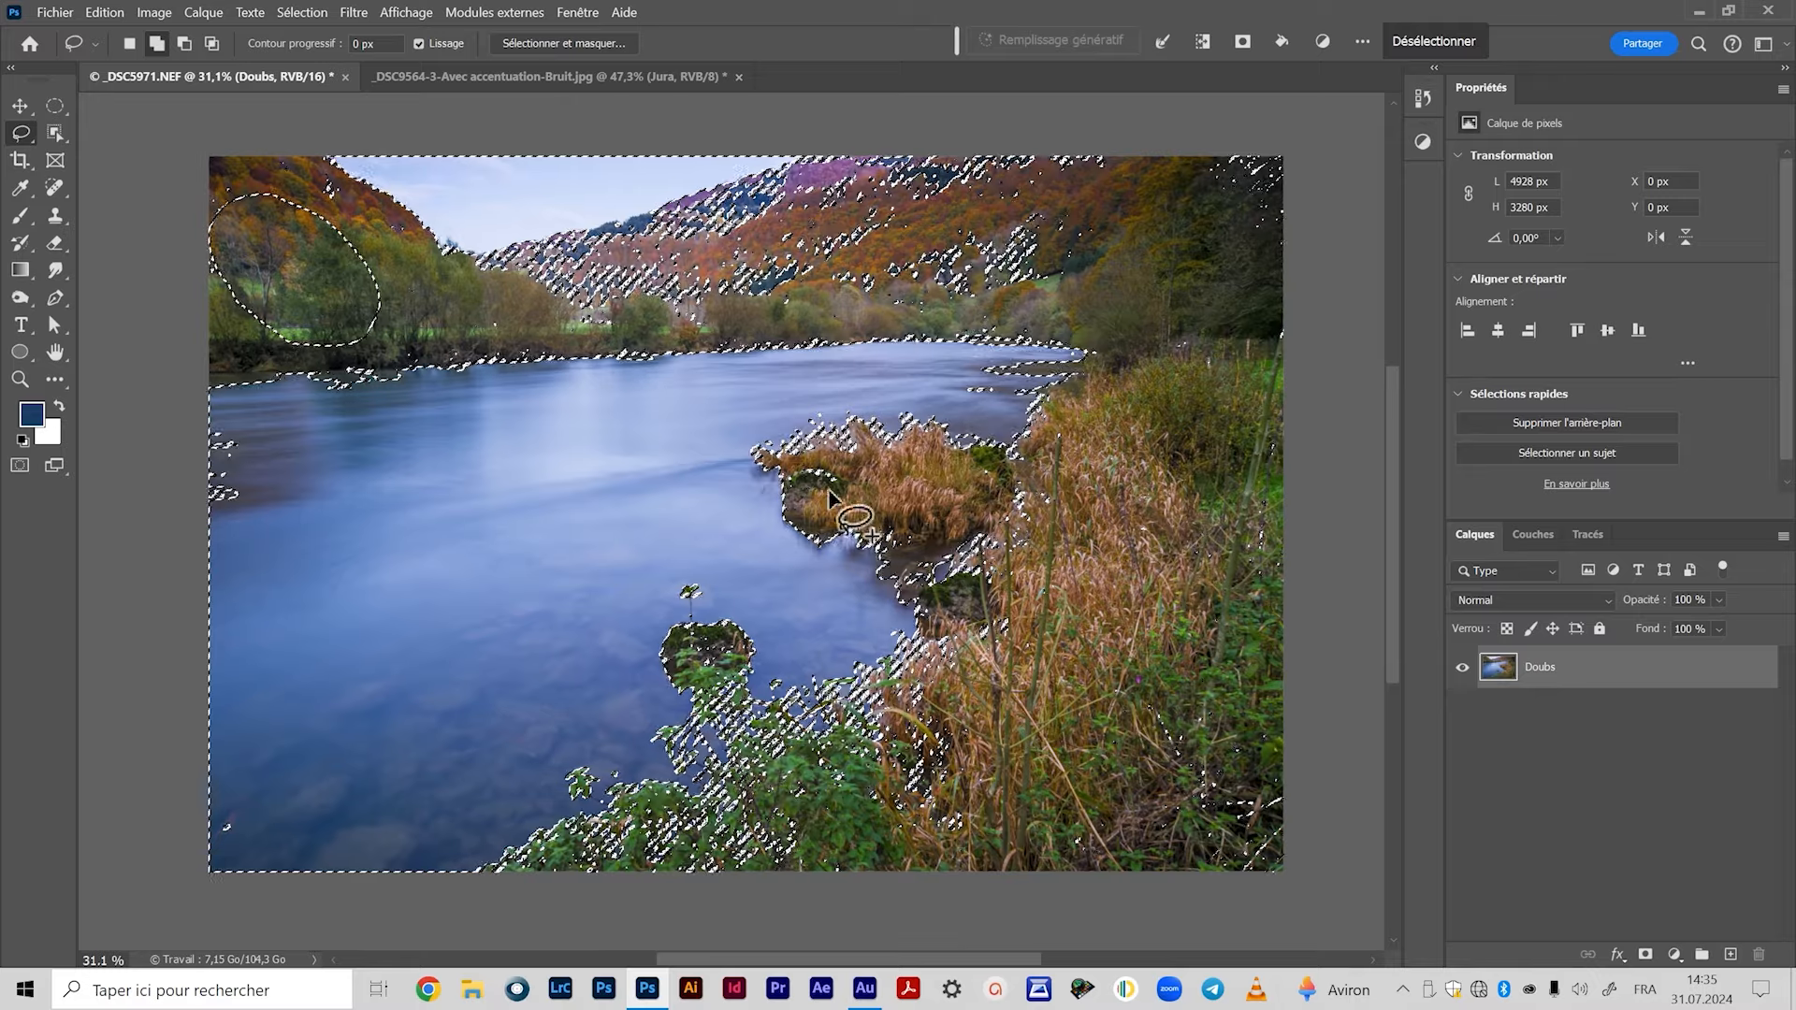
key(ctrl+z)
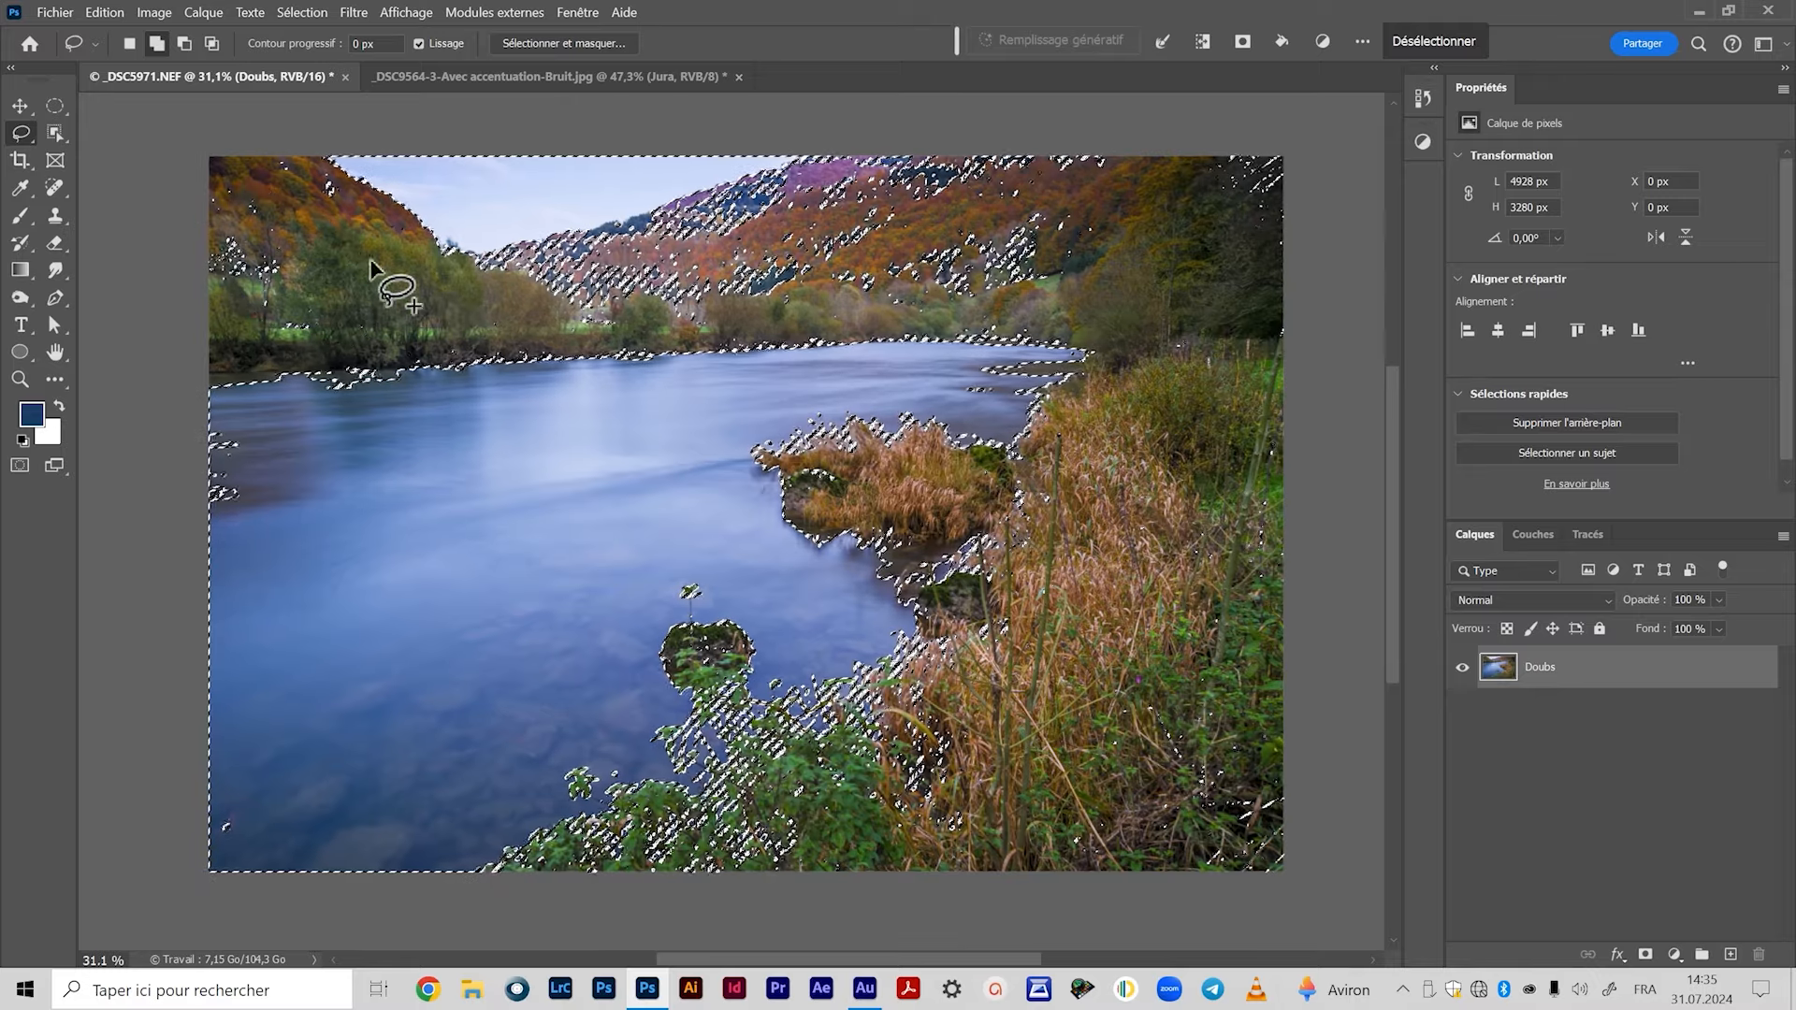
Subtract the sky, the autumn hillsides and the far-bank trees from the selection with the Lasso, including stray specks along the bank.
key(alt)
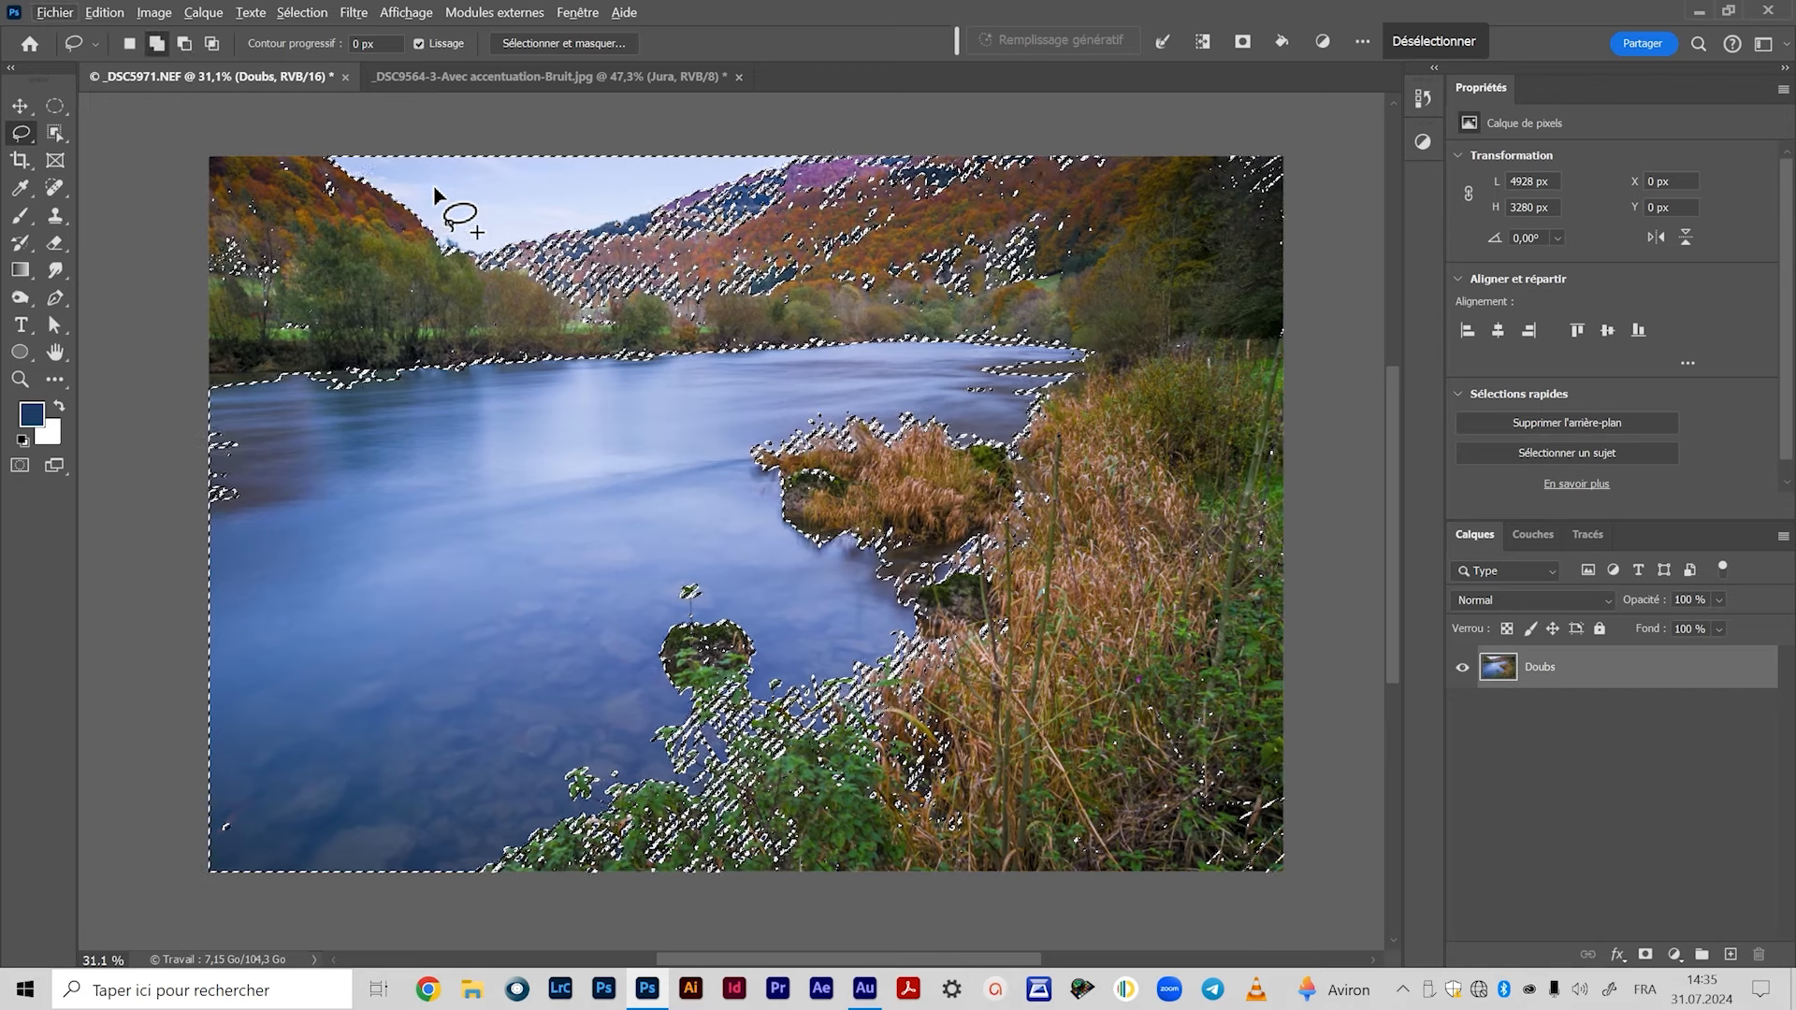
key(alt)
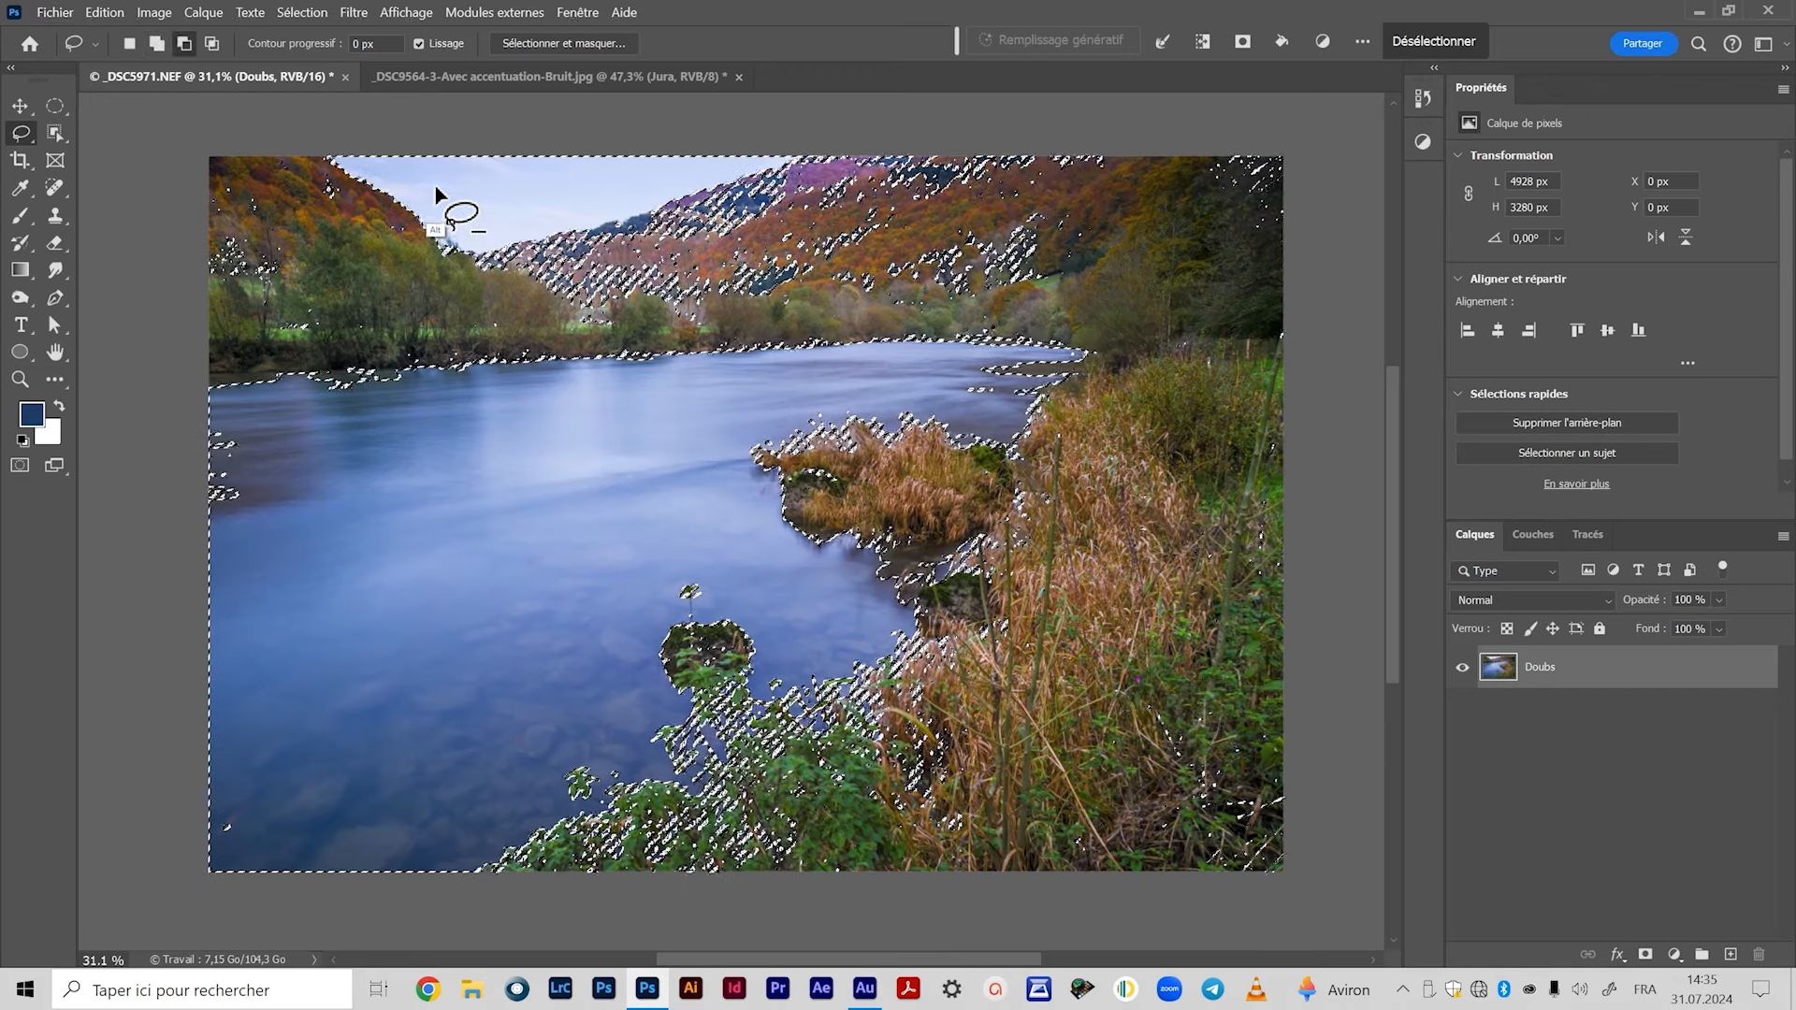
drag(325, 169, 354, 234)
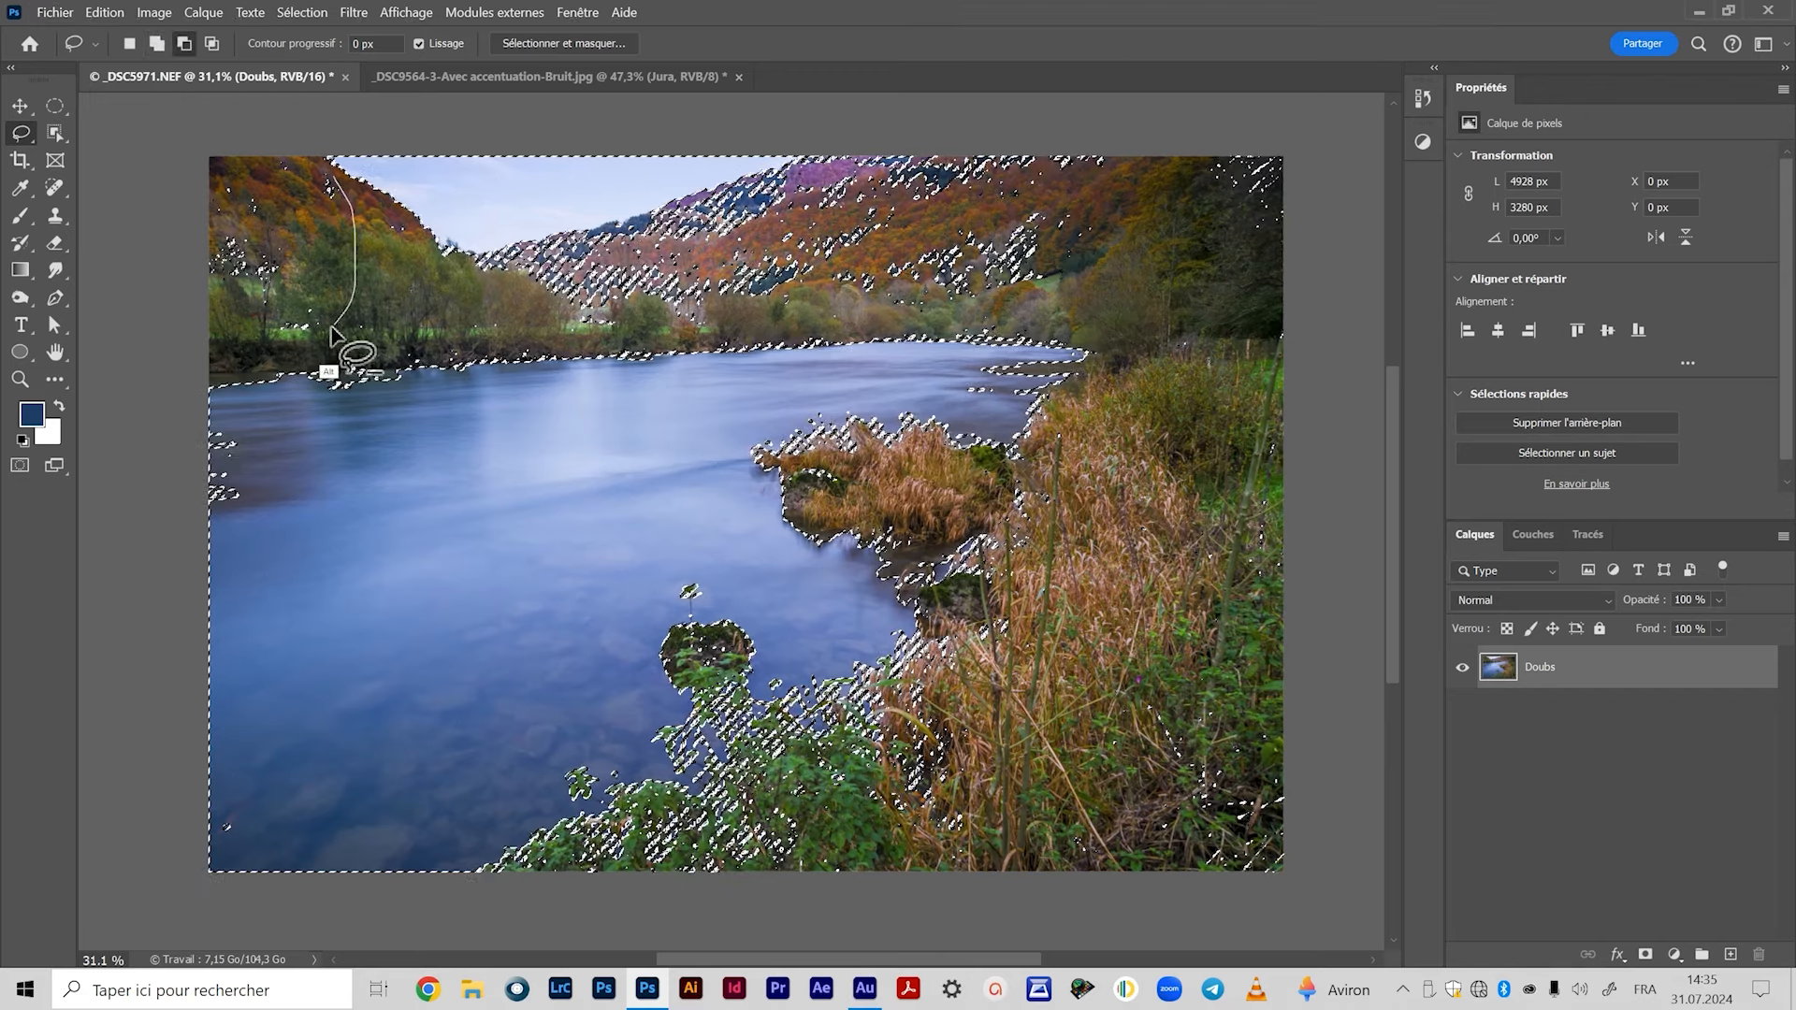
mouse_move(224, 308)
mouse_down()
mouse_move(225, 175)
mouse_move(302, 155)
mouse_move(349, 175)
mouse_move(287, 204)
mouse_move(209, 167)
mouse_move(316, 181)
mouse_move(512, 293)
mouse_up()
mouse_move(983, 329)
mouse_down()
mouse_move(1174, 280)
mouse_move(1280, 183)
mouse_move(1188, 155)
mouse_move(564, 133)
mouse_move(387, 136)
mouse_move(282, 163)
mouse_up()
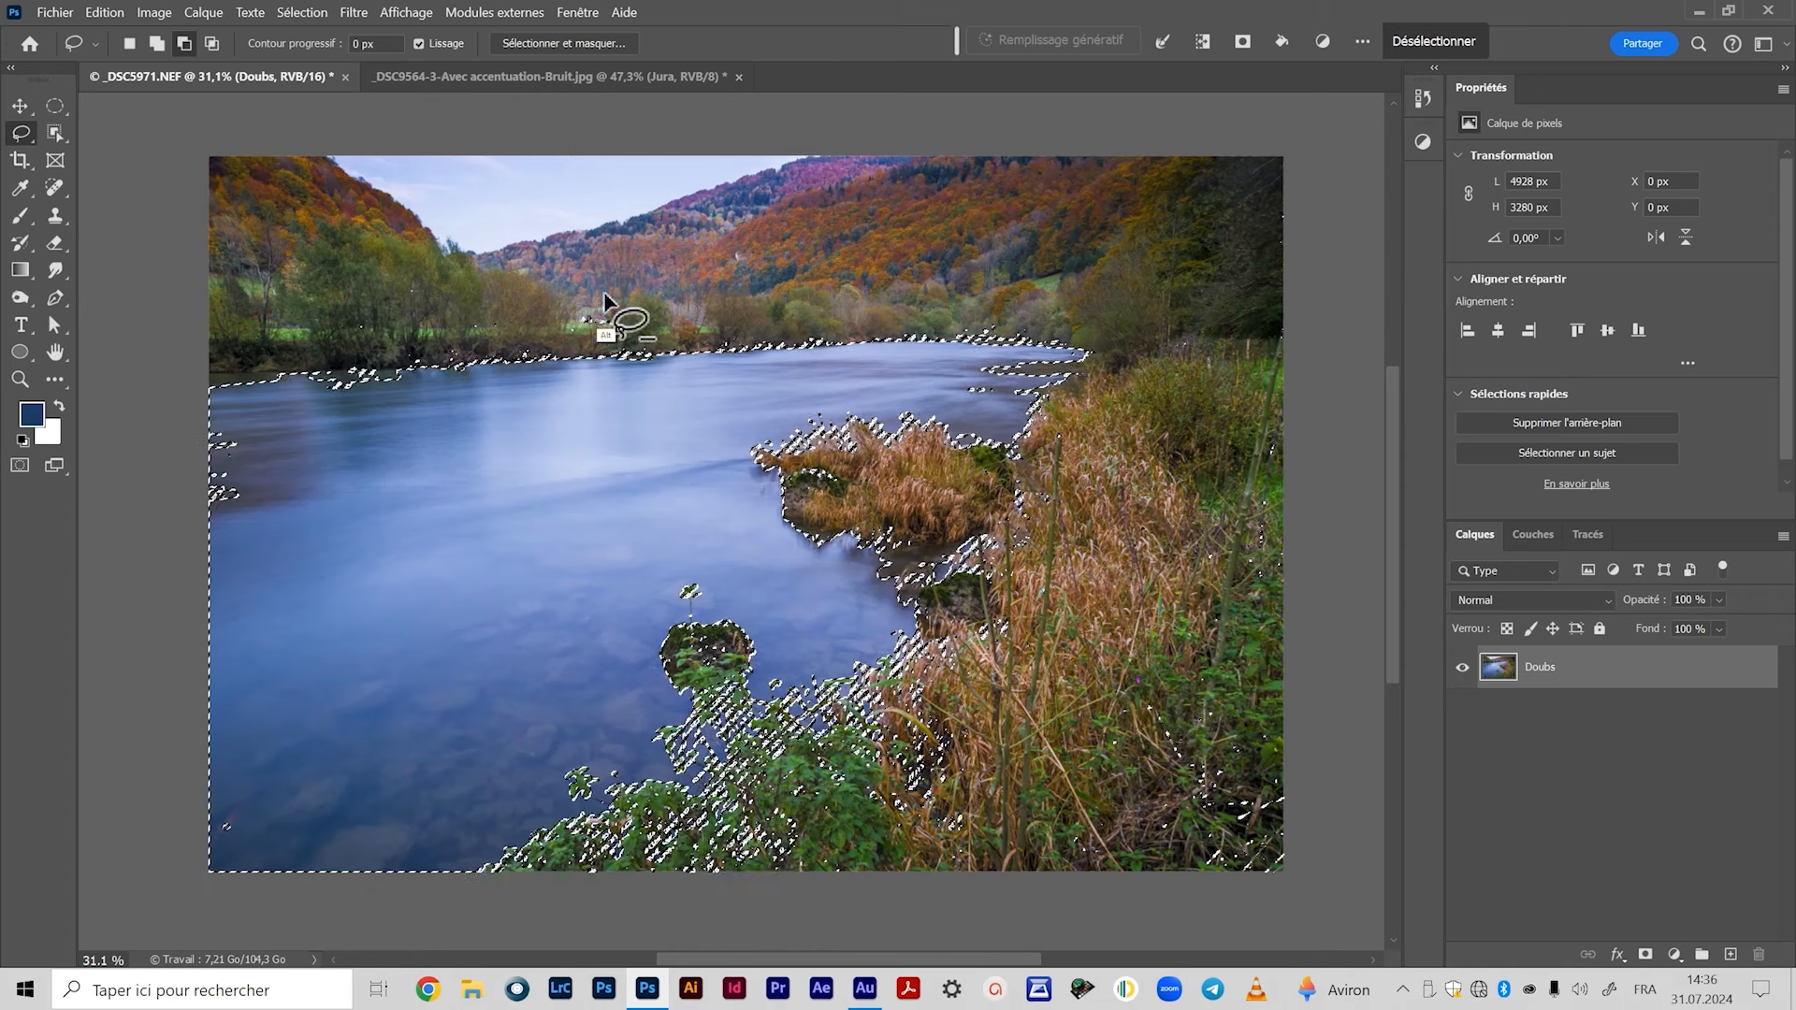
drag(618, 303, 584, 337)
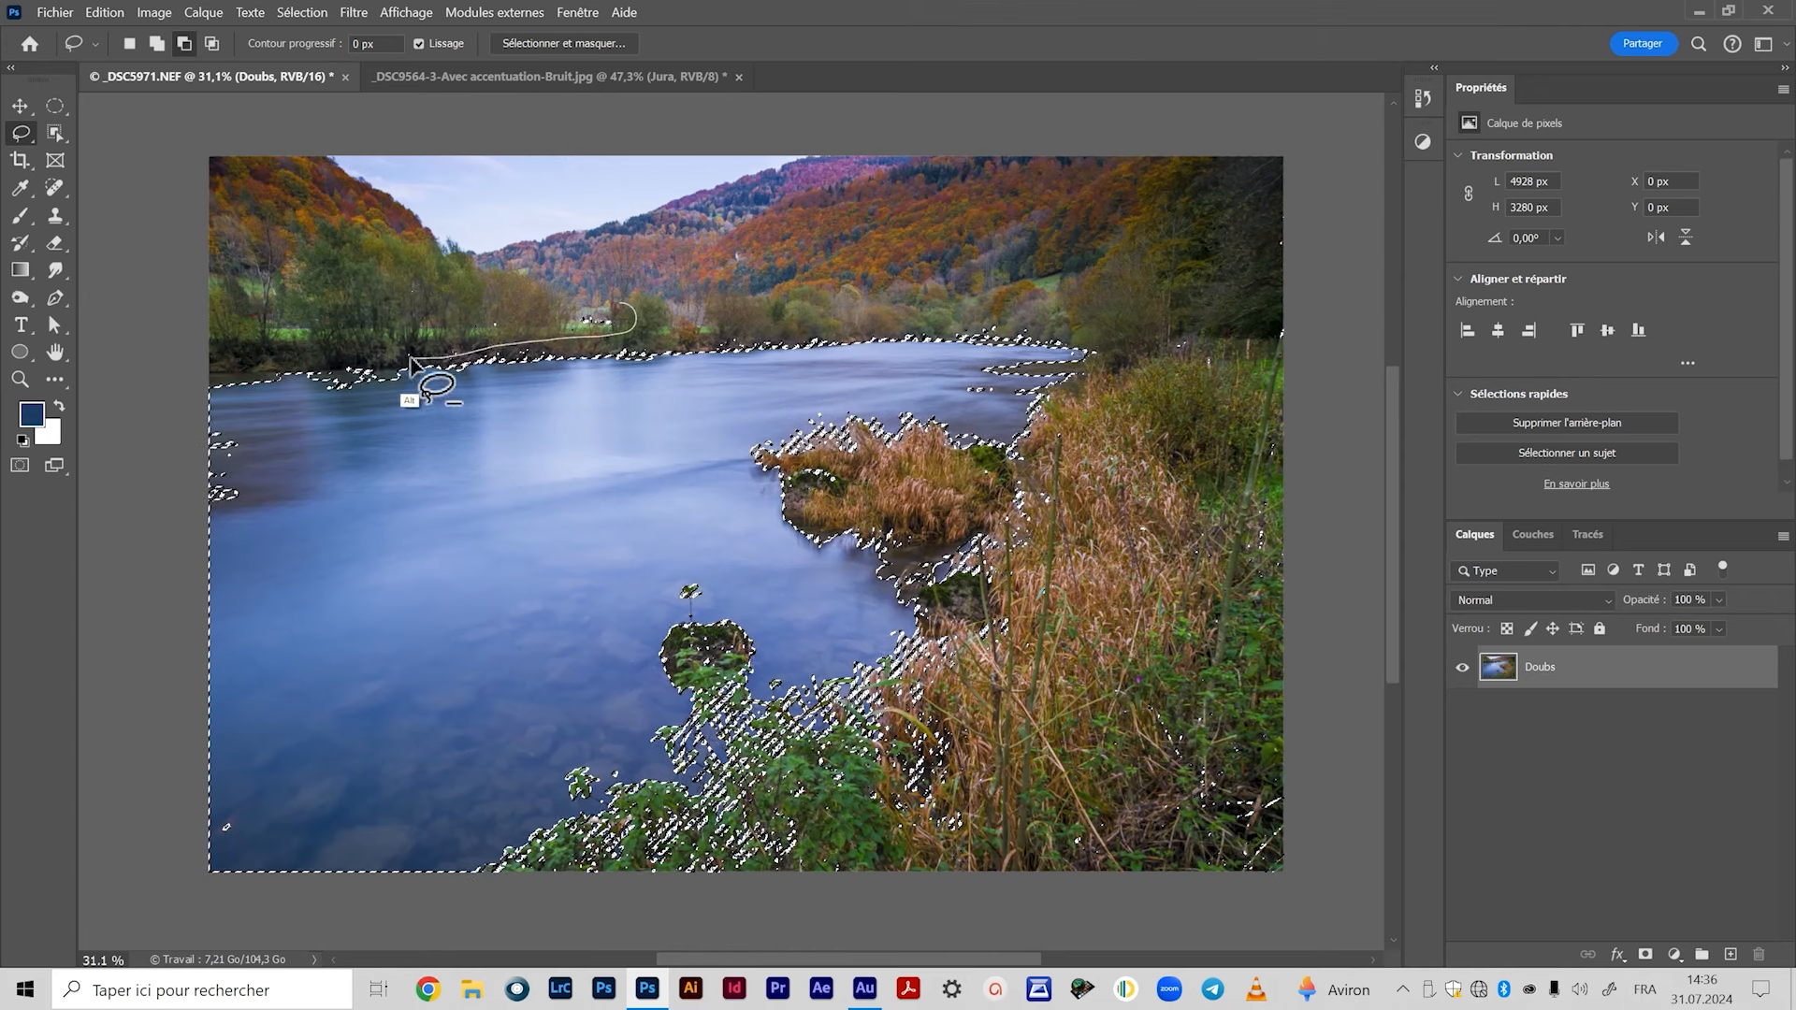
drag(411, 363, 348, 359)
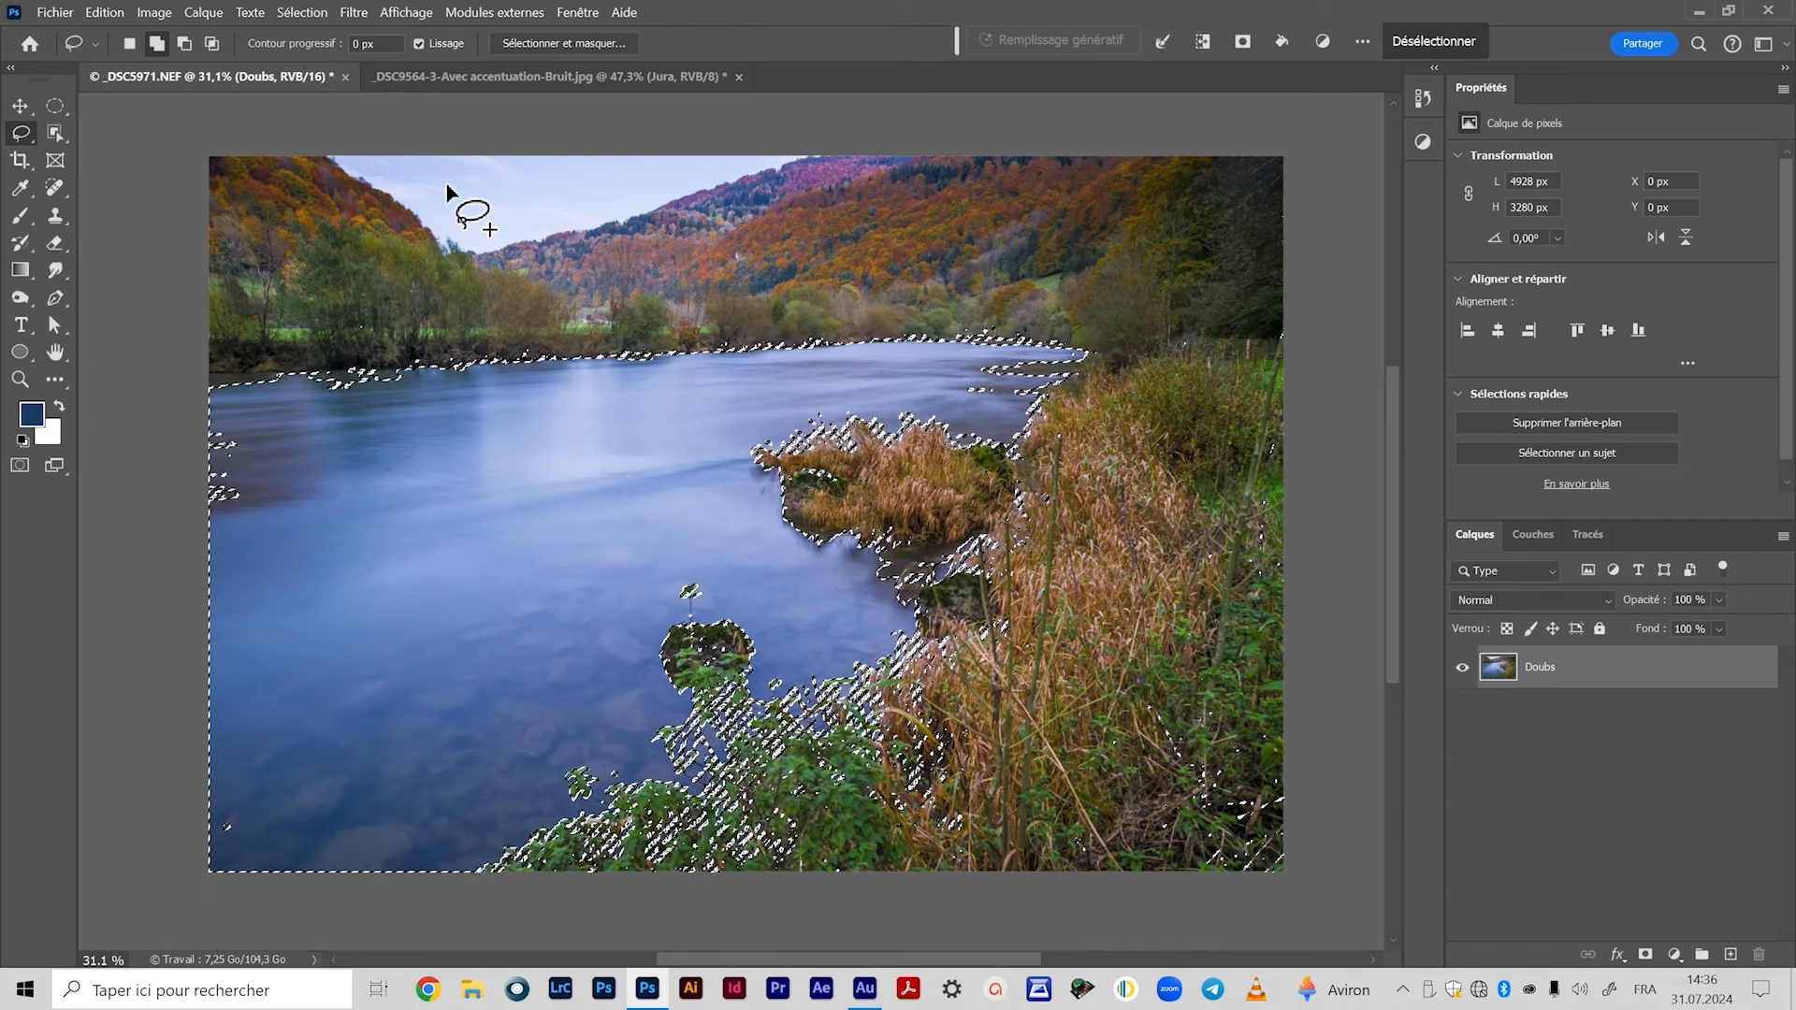
Add the missed dark water by the far left bank and the streaks at the river's far right end to the selection.
click(155, 43)
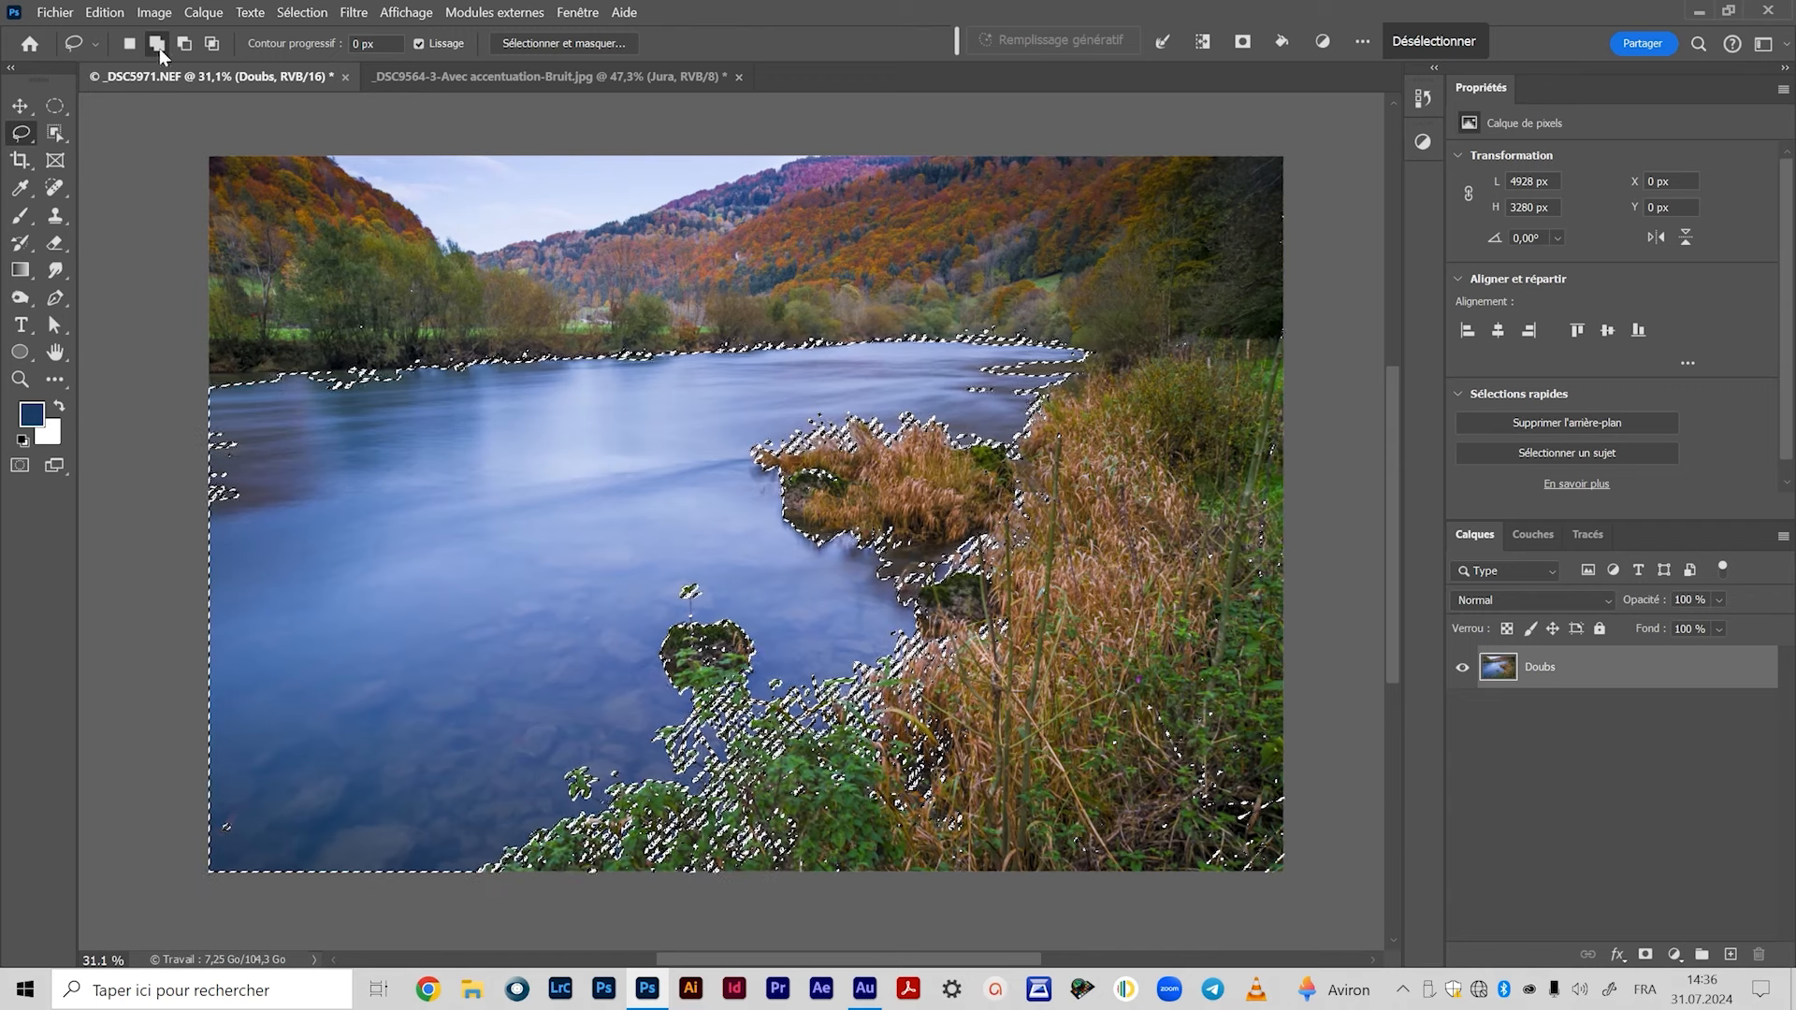
drag(209, 371, 400, 371)
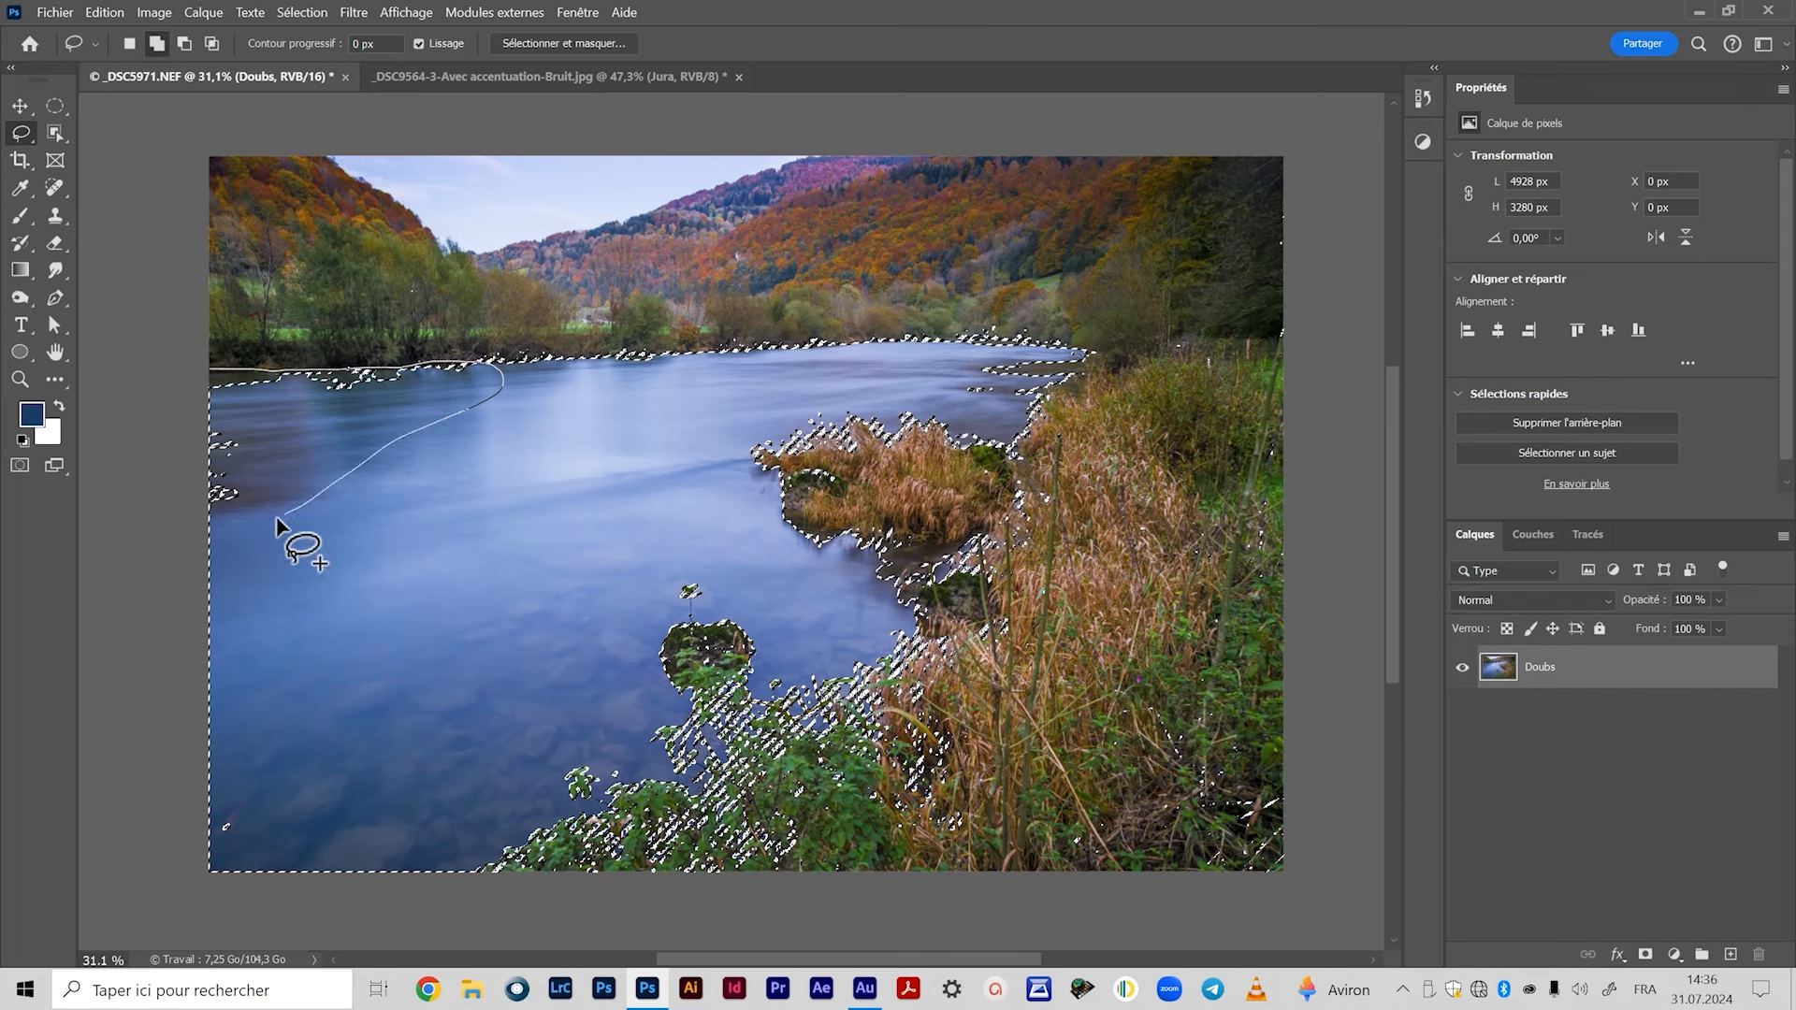
drag(209, 512, 210, 440)
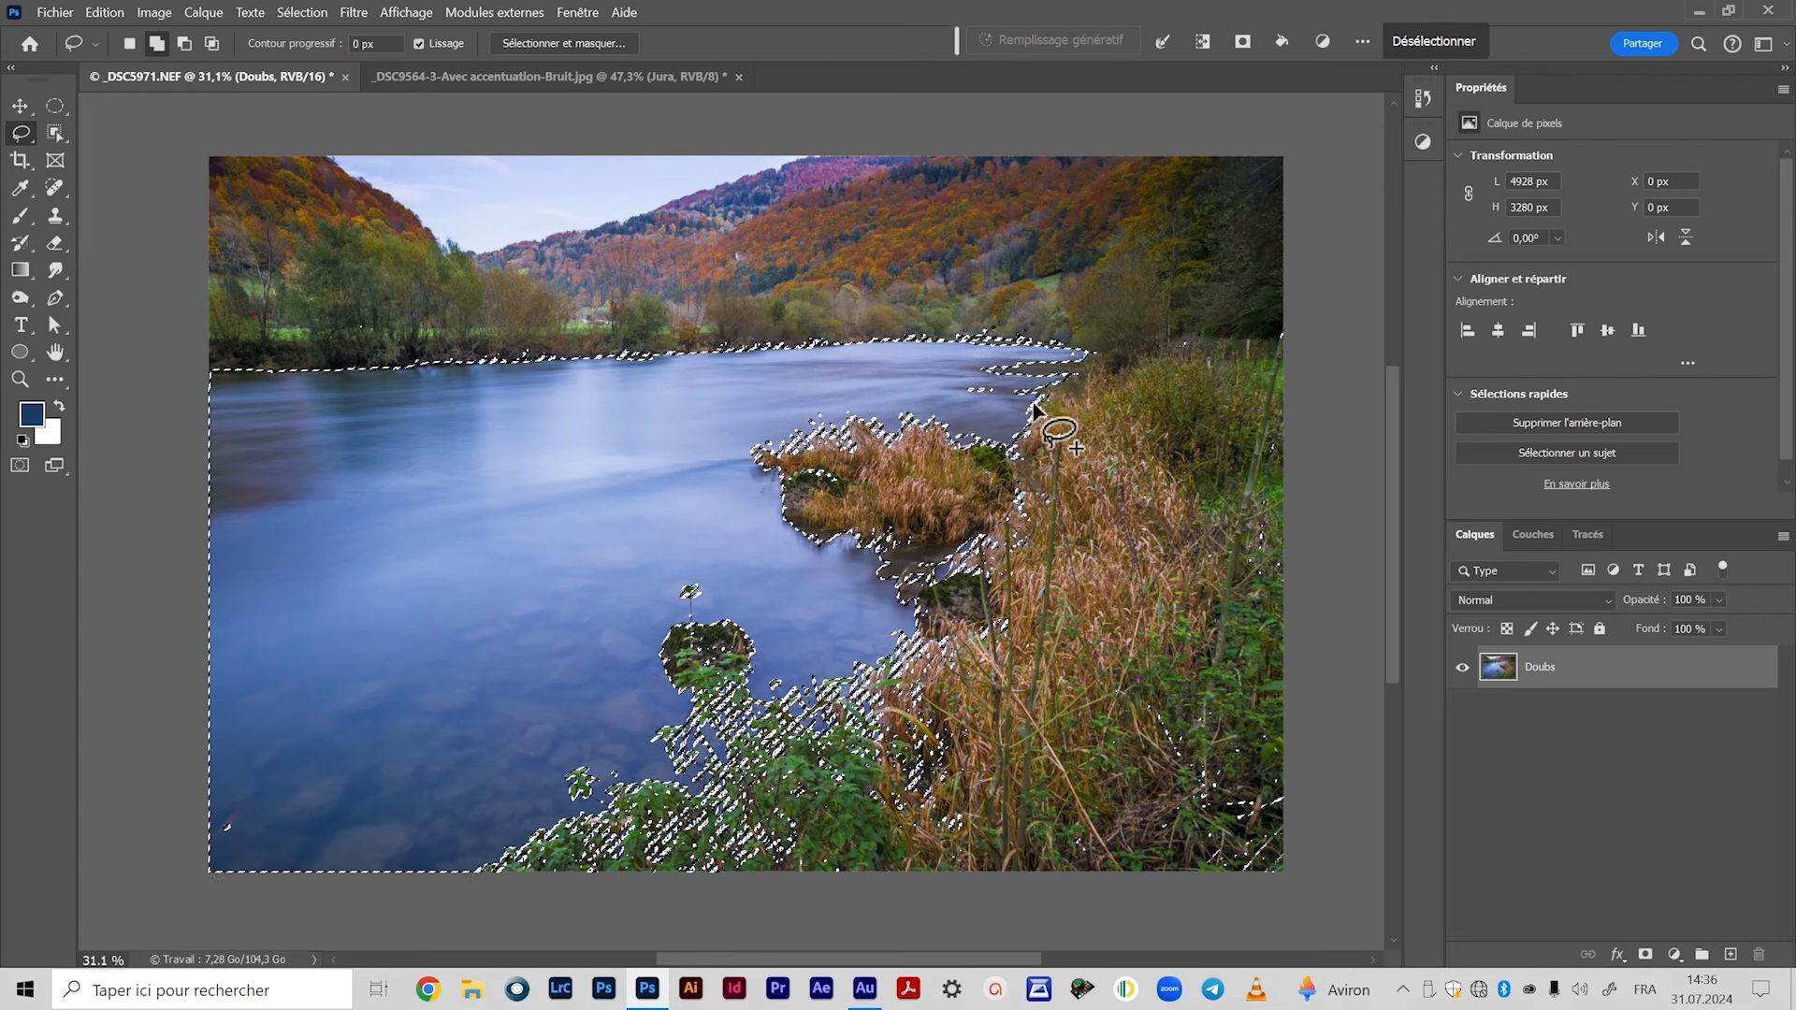
drag(1034, 404, 1052, 388)
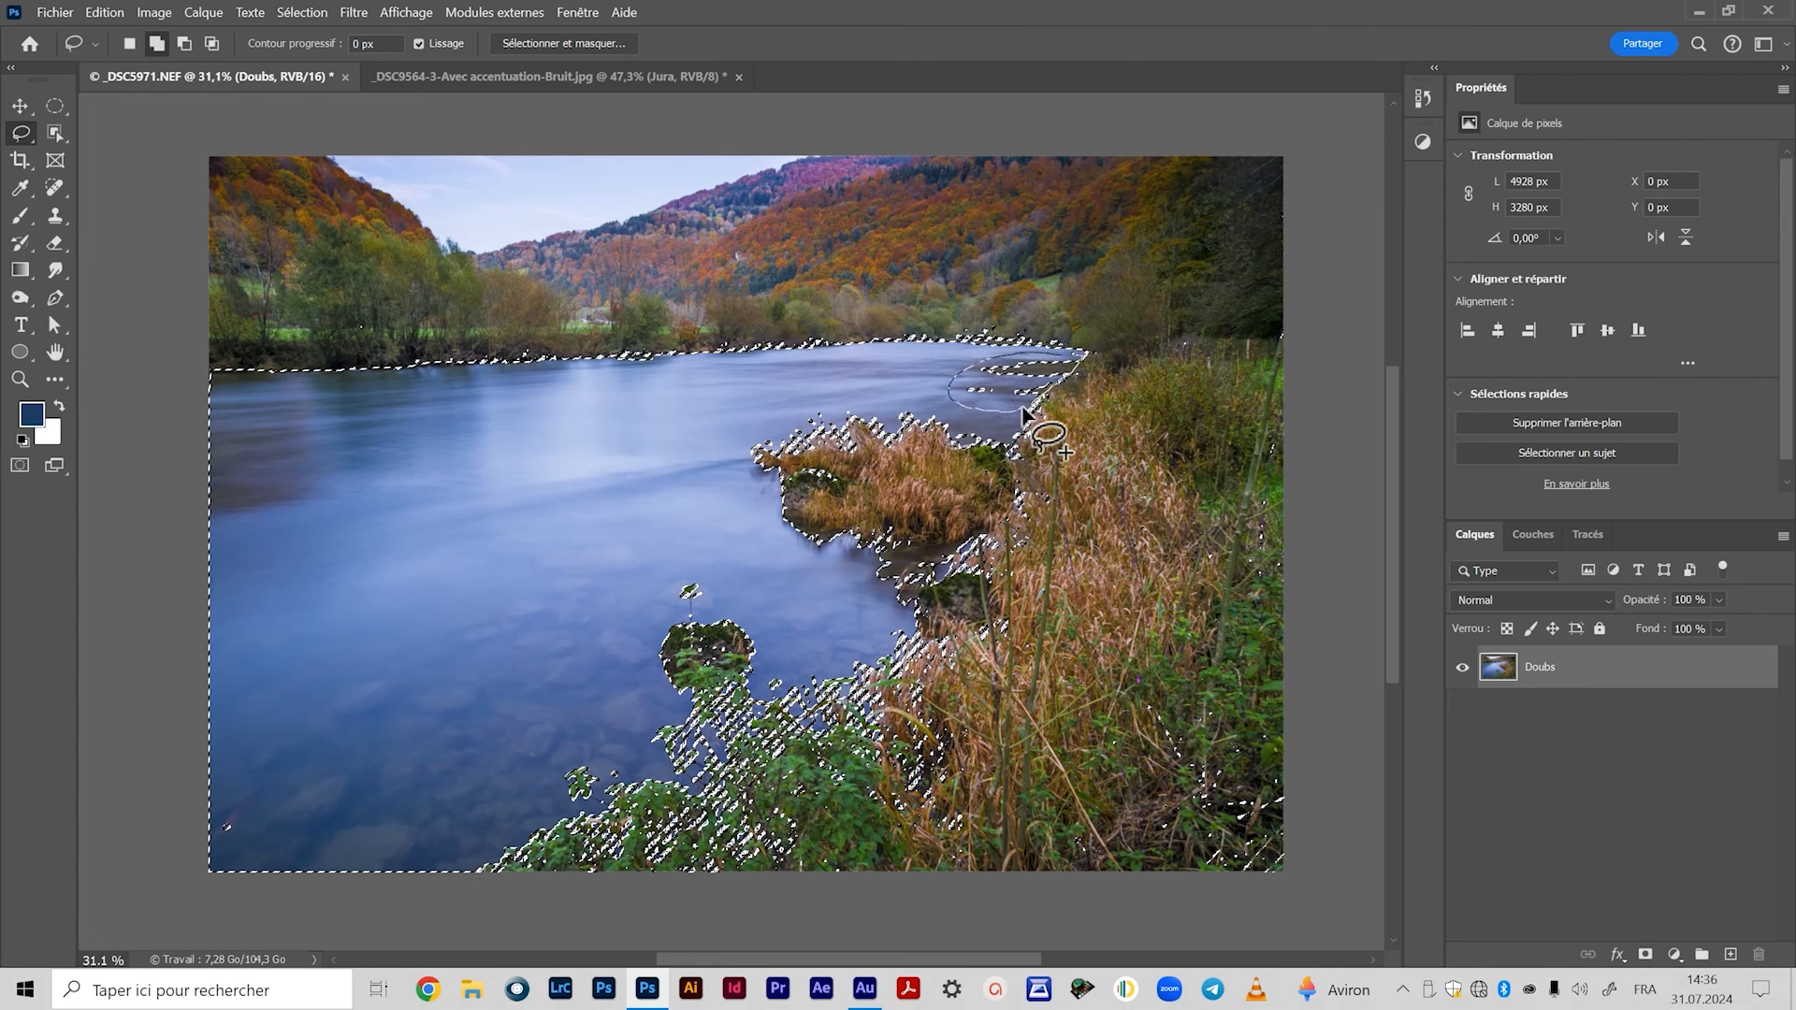
drag(1032, 409, 1029, 414)
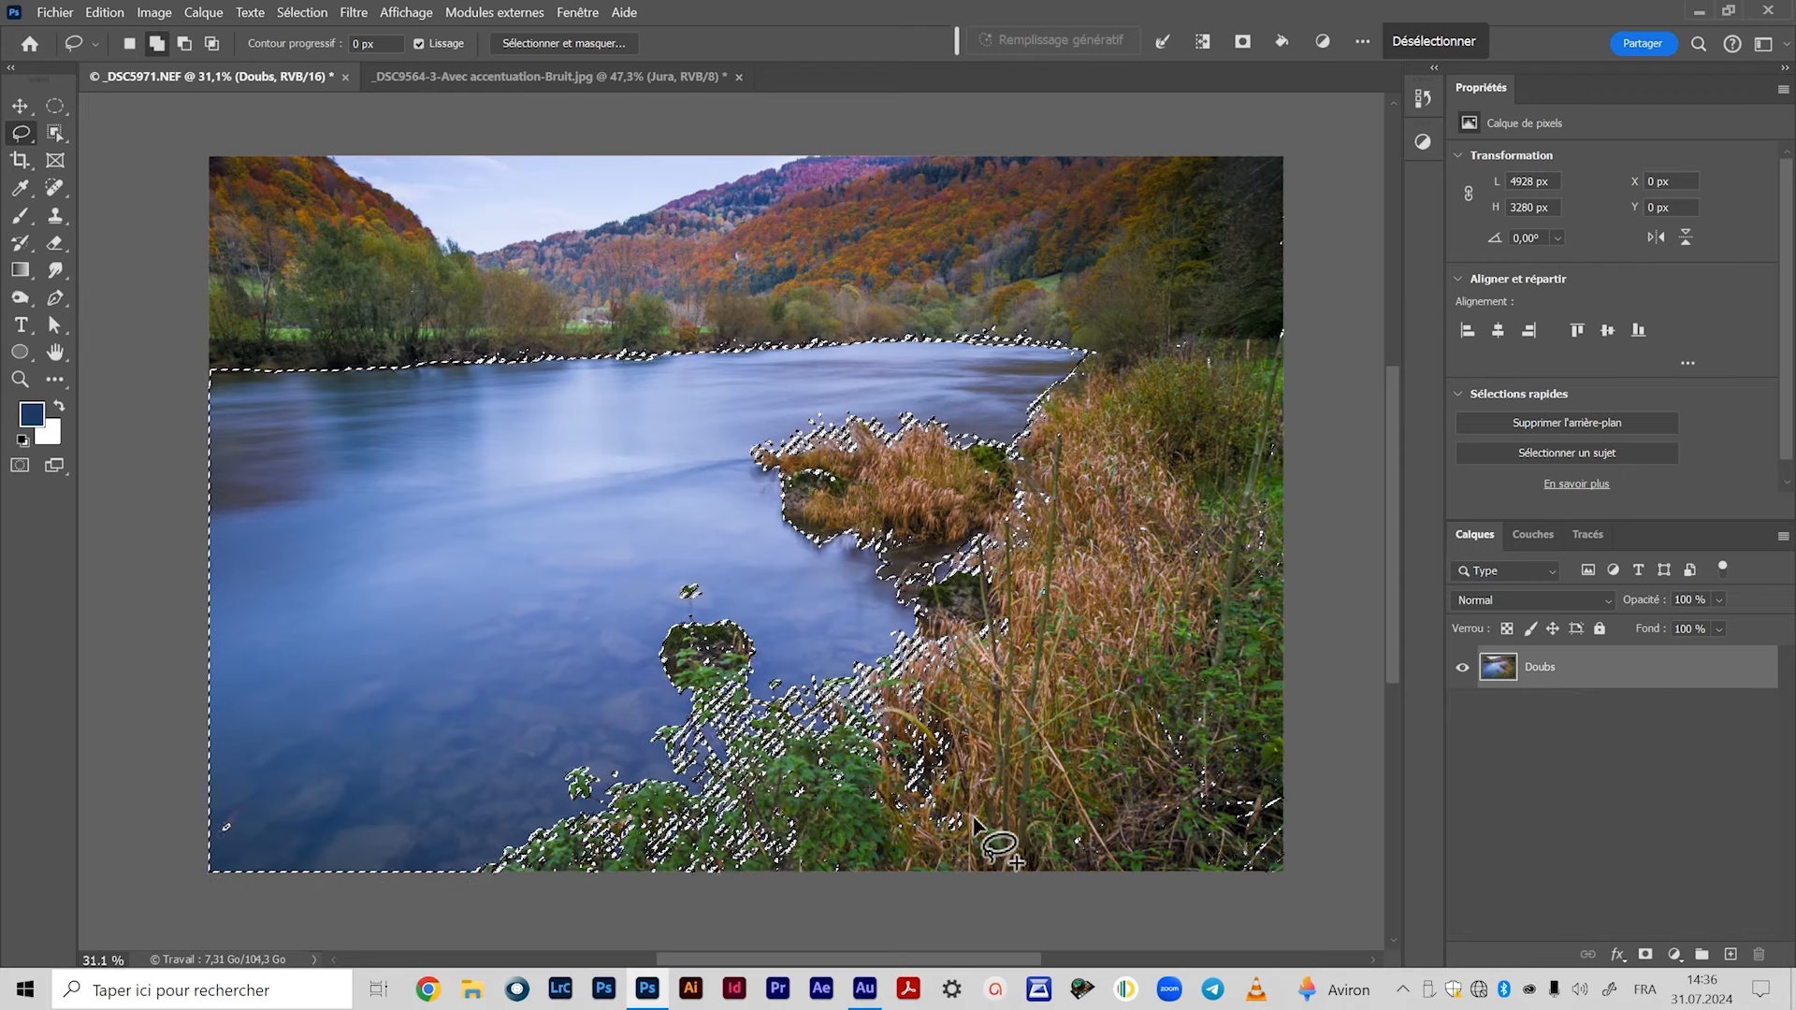
Subtract the stray areas in the foreground foliage and the grassy right bank from the selection with the Lasso.
key(alt)
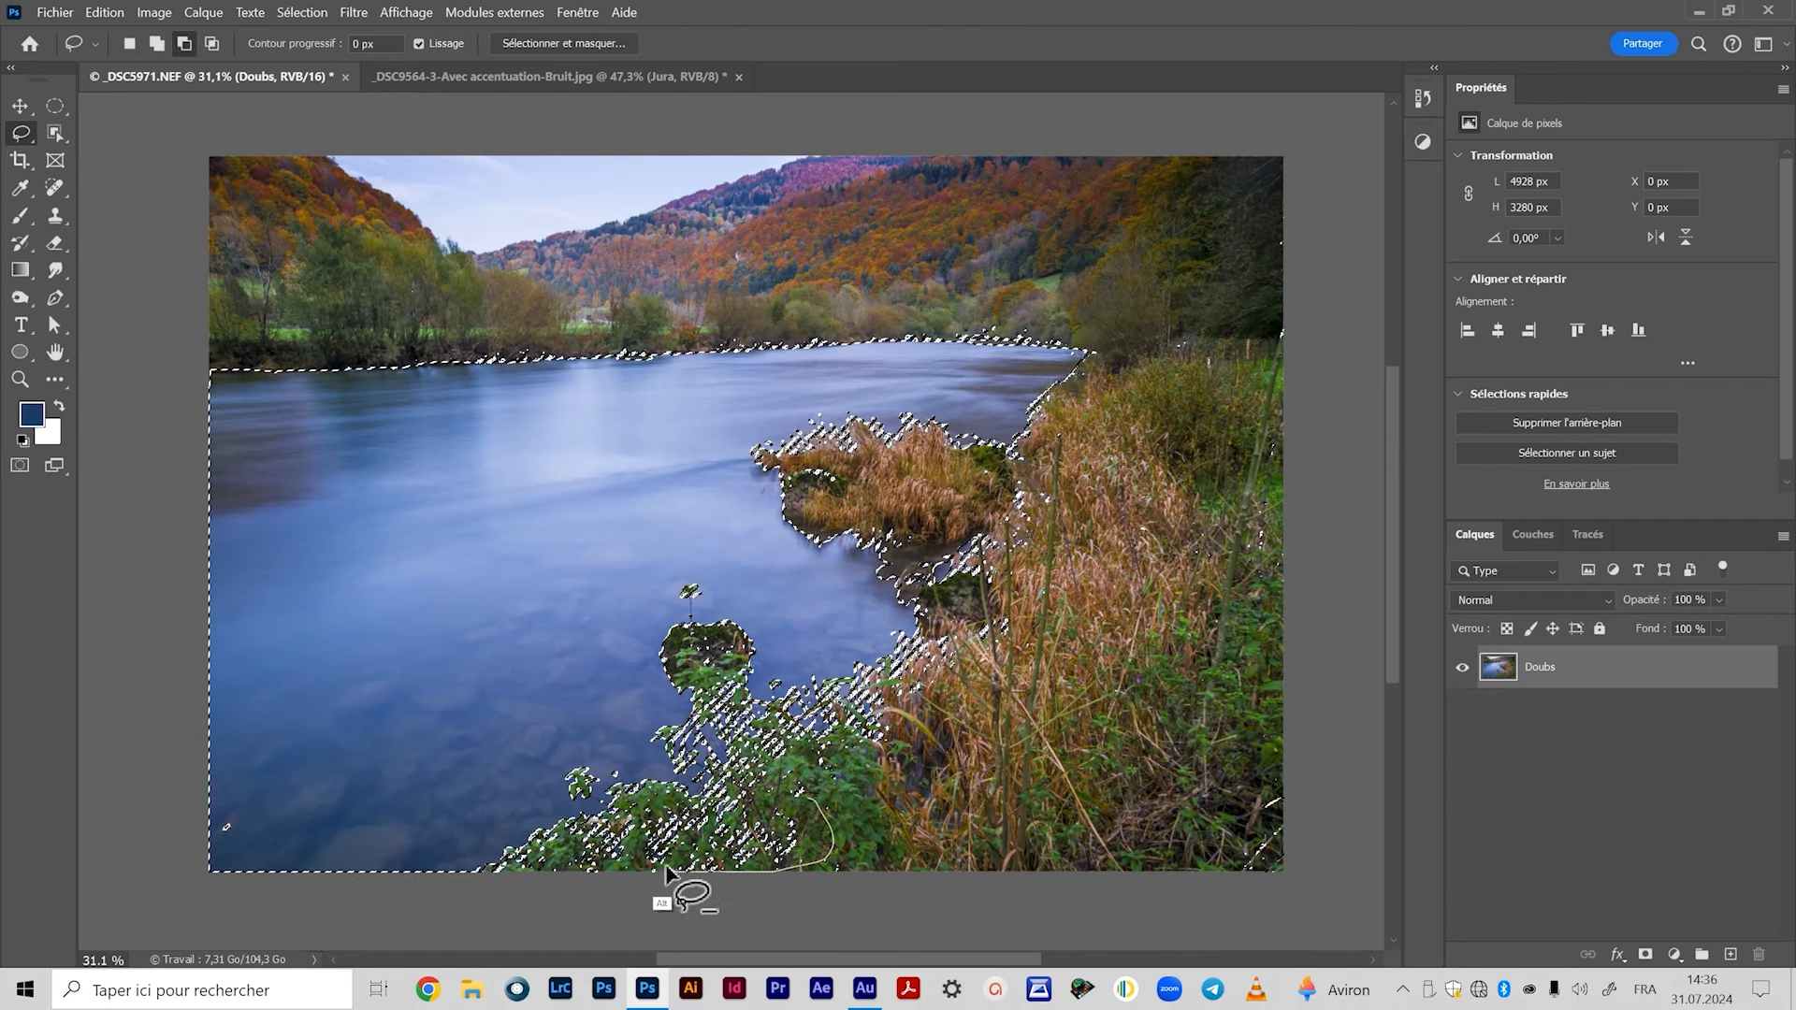
mouse_move(1244, 655)
mouse_down()
mouse_move(1301, 417)
mouse_move(1212, 594)
mouse_up()
mouse_move(1282, 353)
mouse_down()
mouse_move(1300, 241)
mouse_move(1235, 421)
mouse_up()
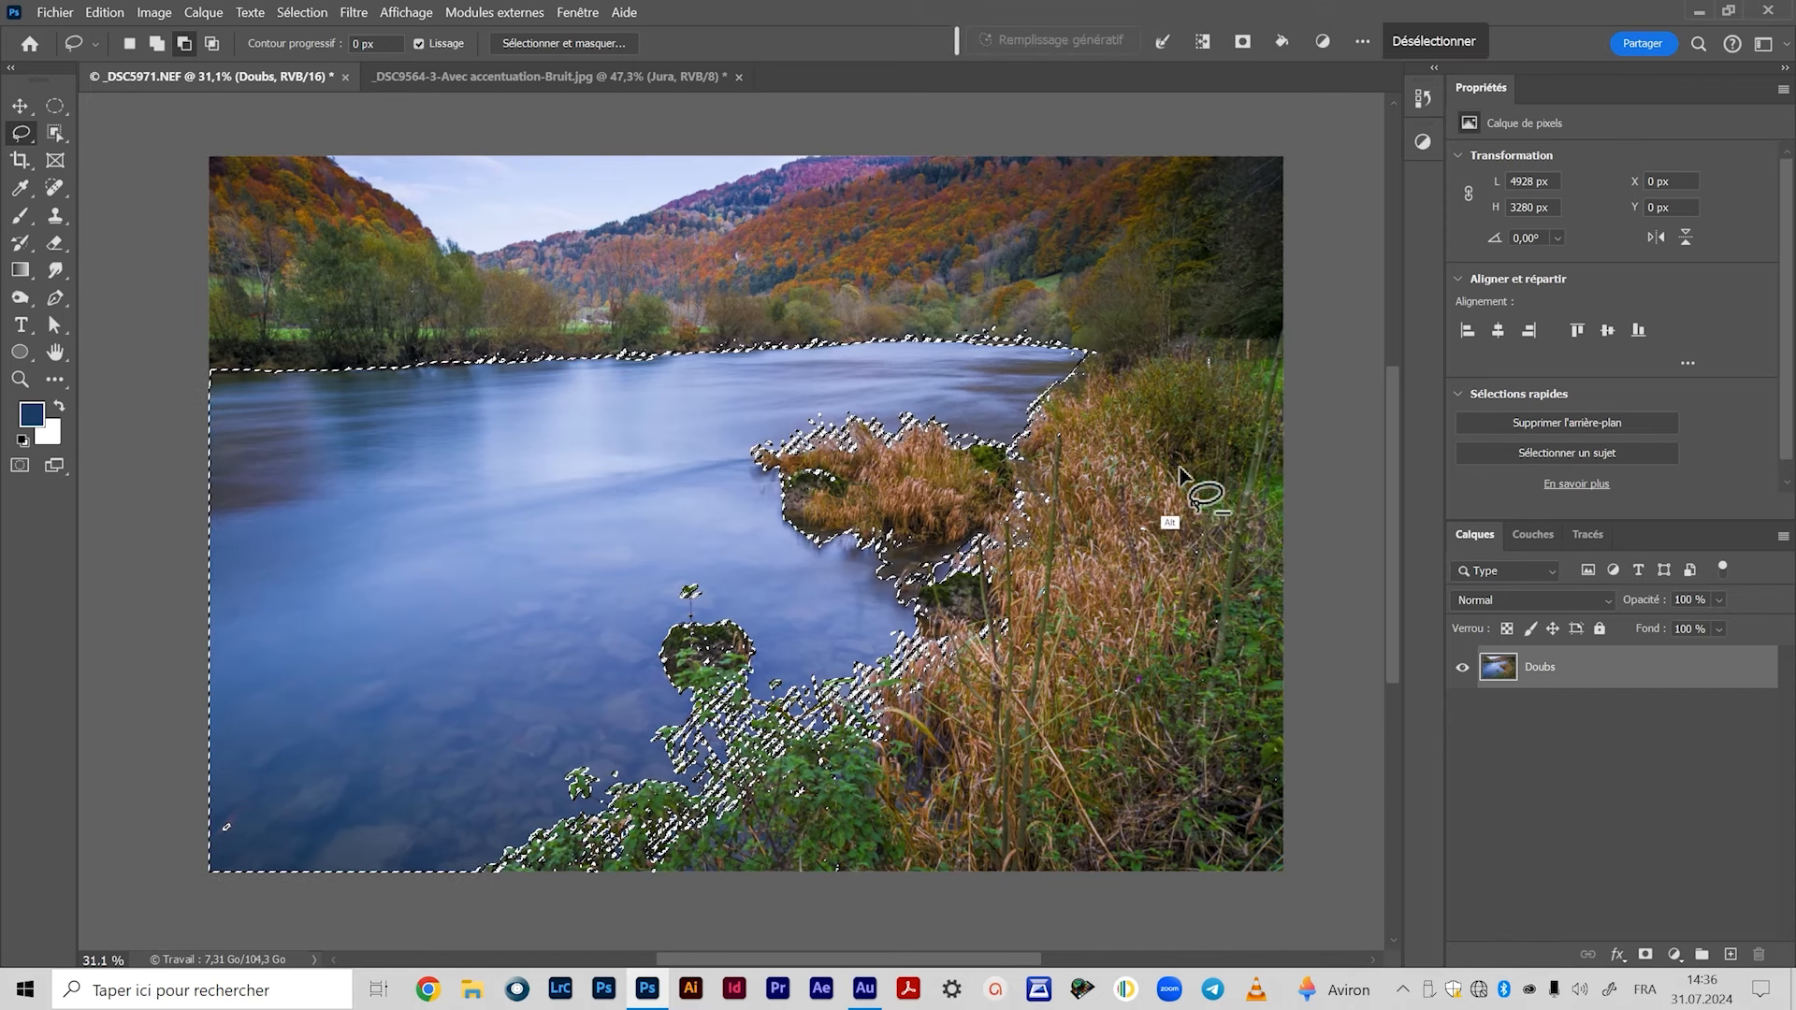
mouse_move(1162, 597)
mouse_down()
mouse_move(1175, 510)
mouse_move(1179, 608)
mouse_move(1204, 552)
mouse_up()
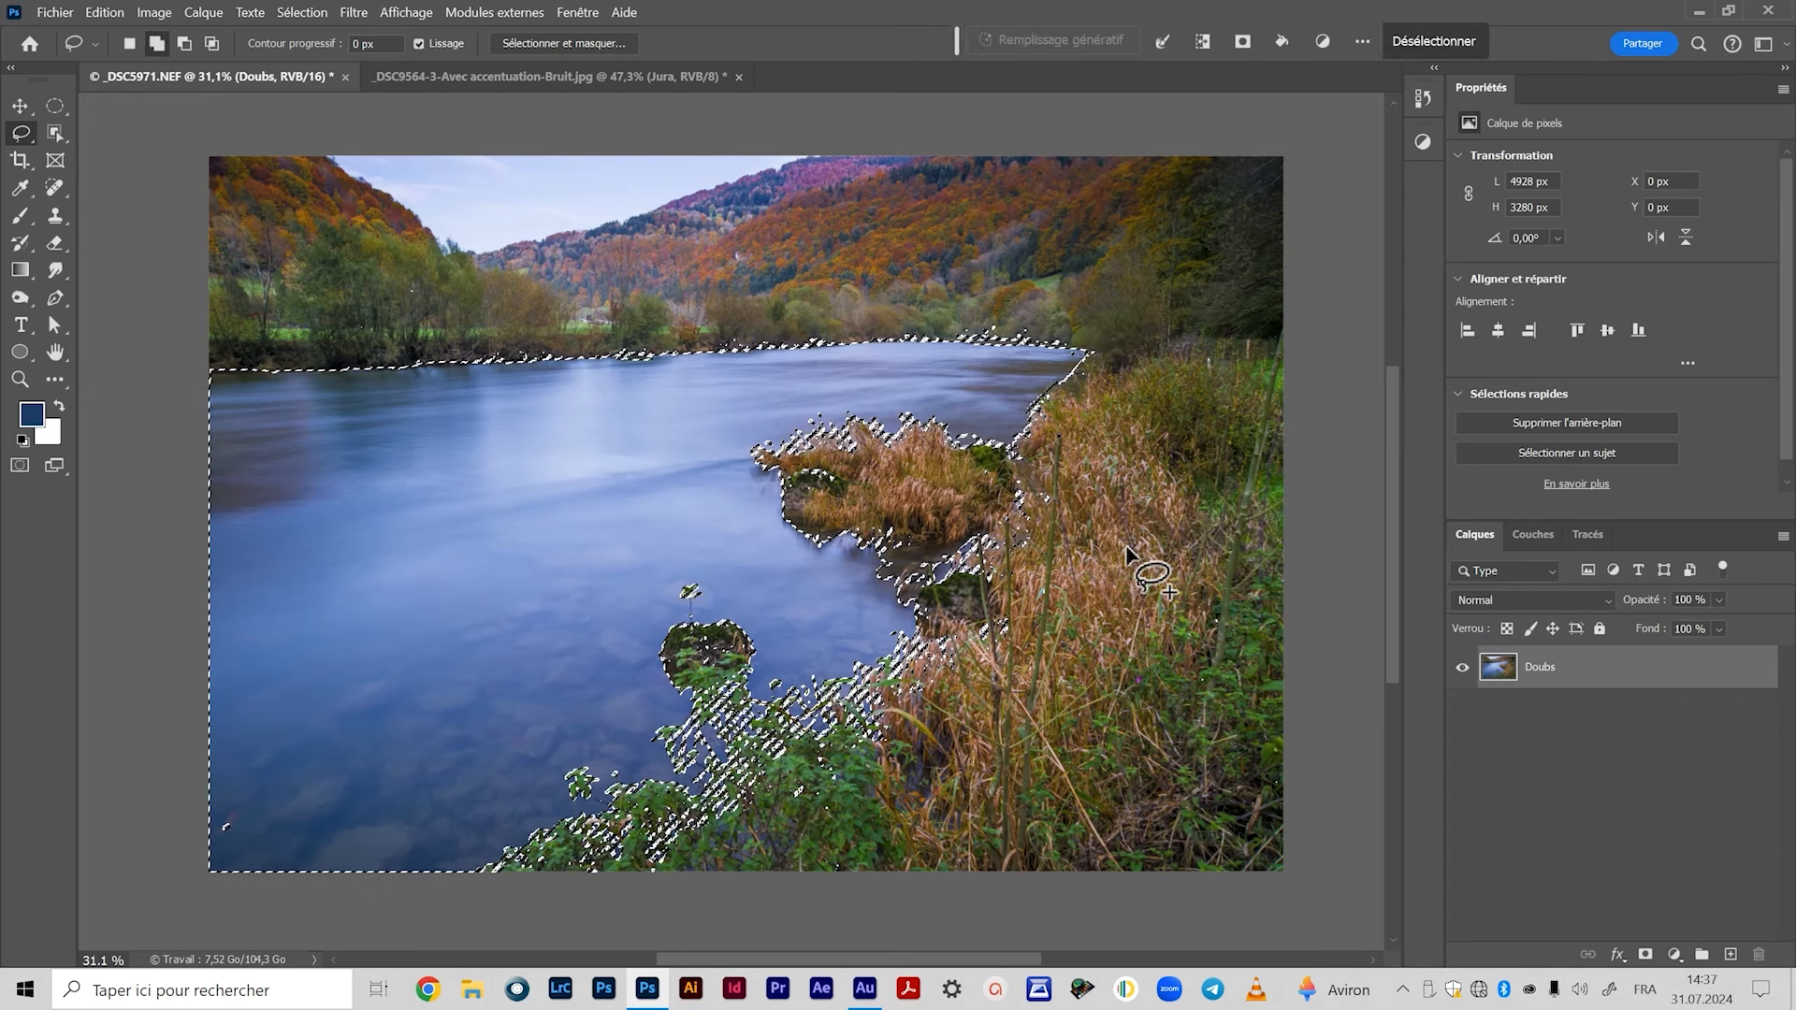
Copy the selected water to a new layer and set the layer thumbnails to the medium size.
key(v)
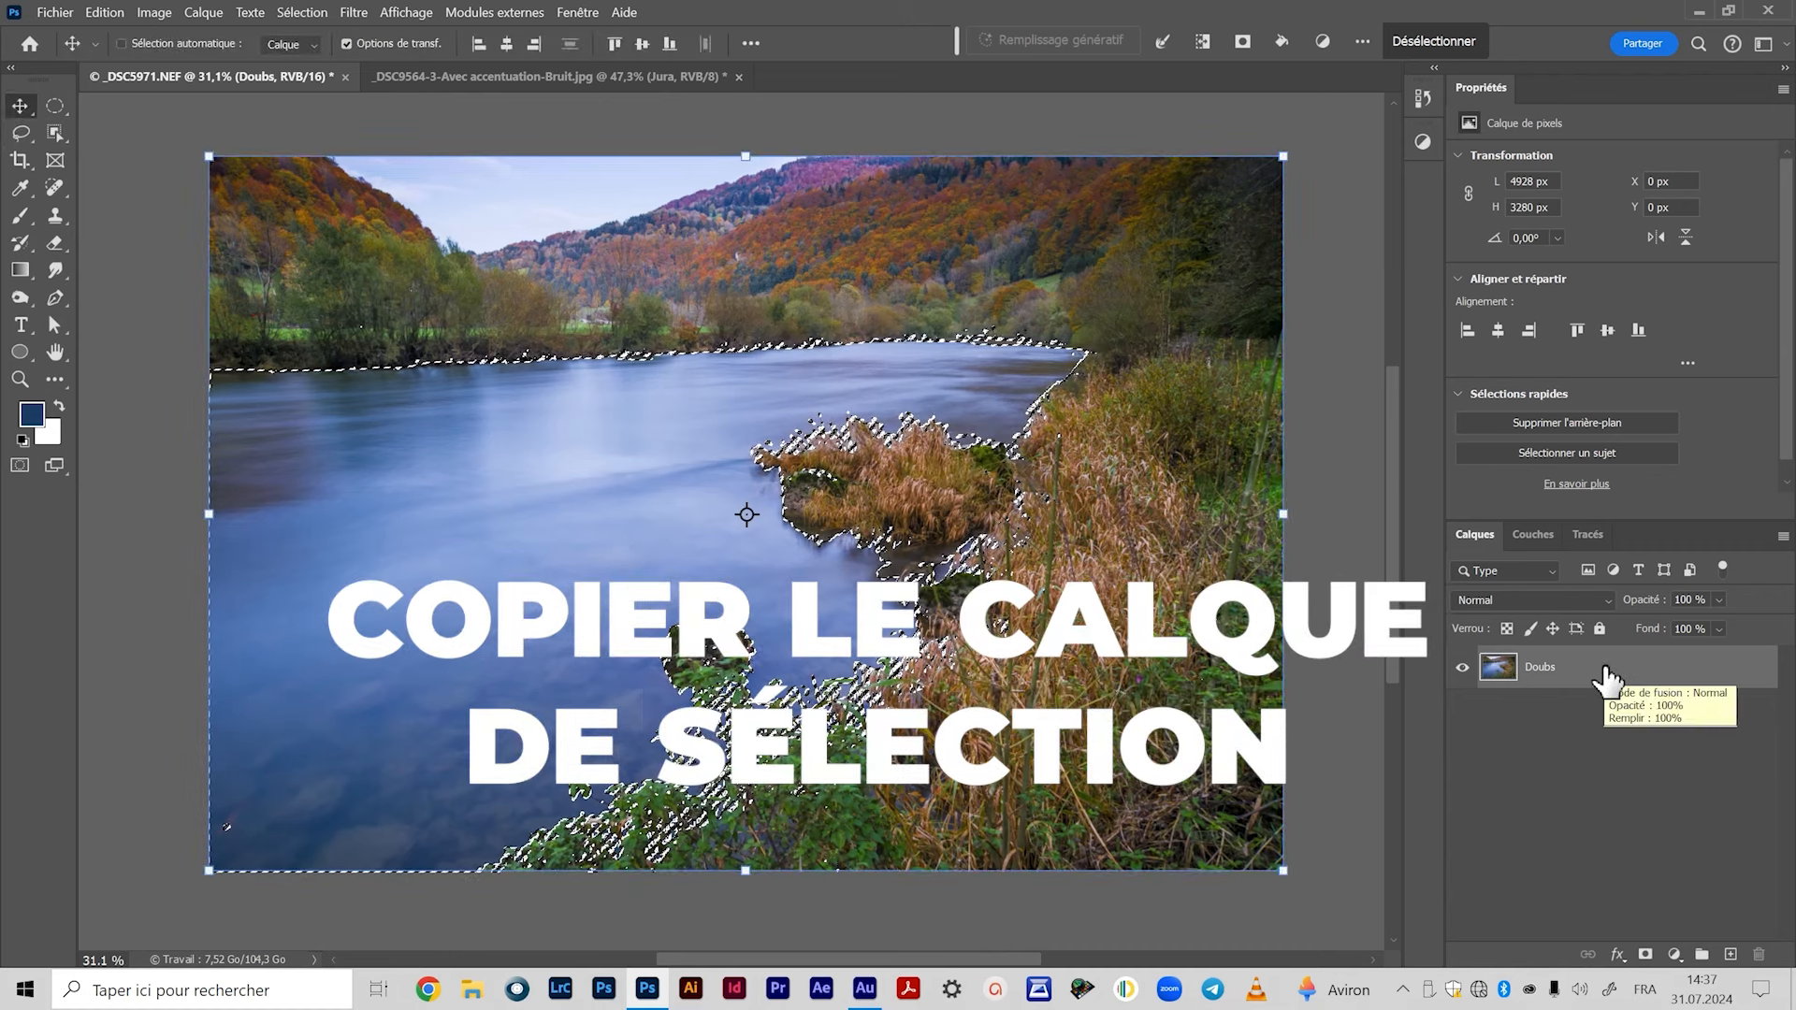
key(ctrl+j)
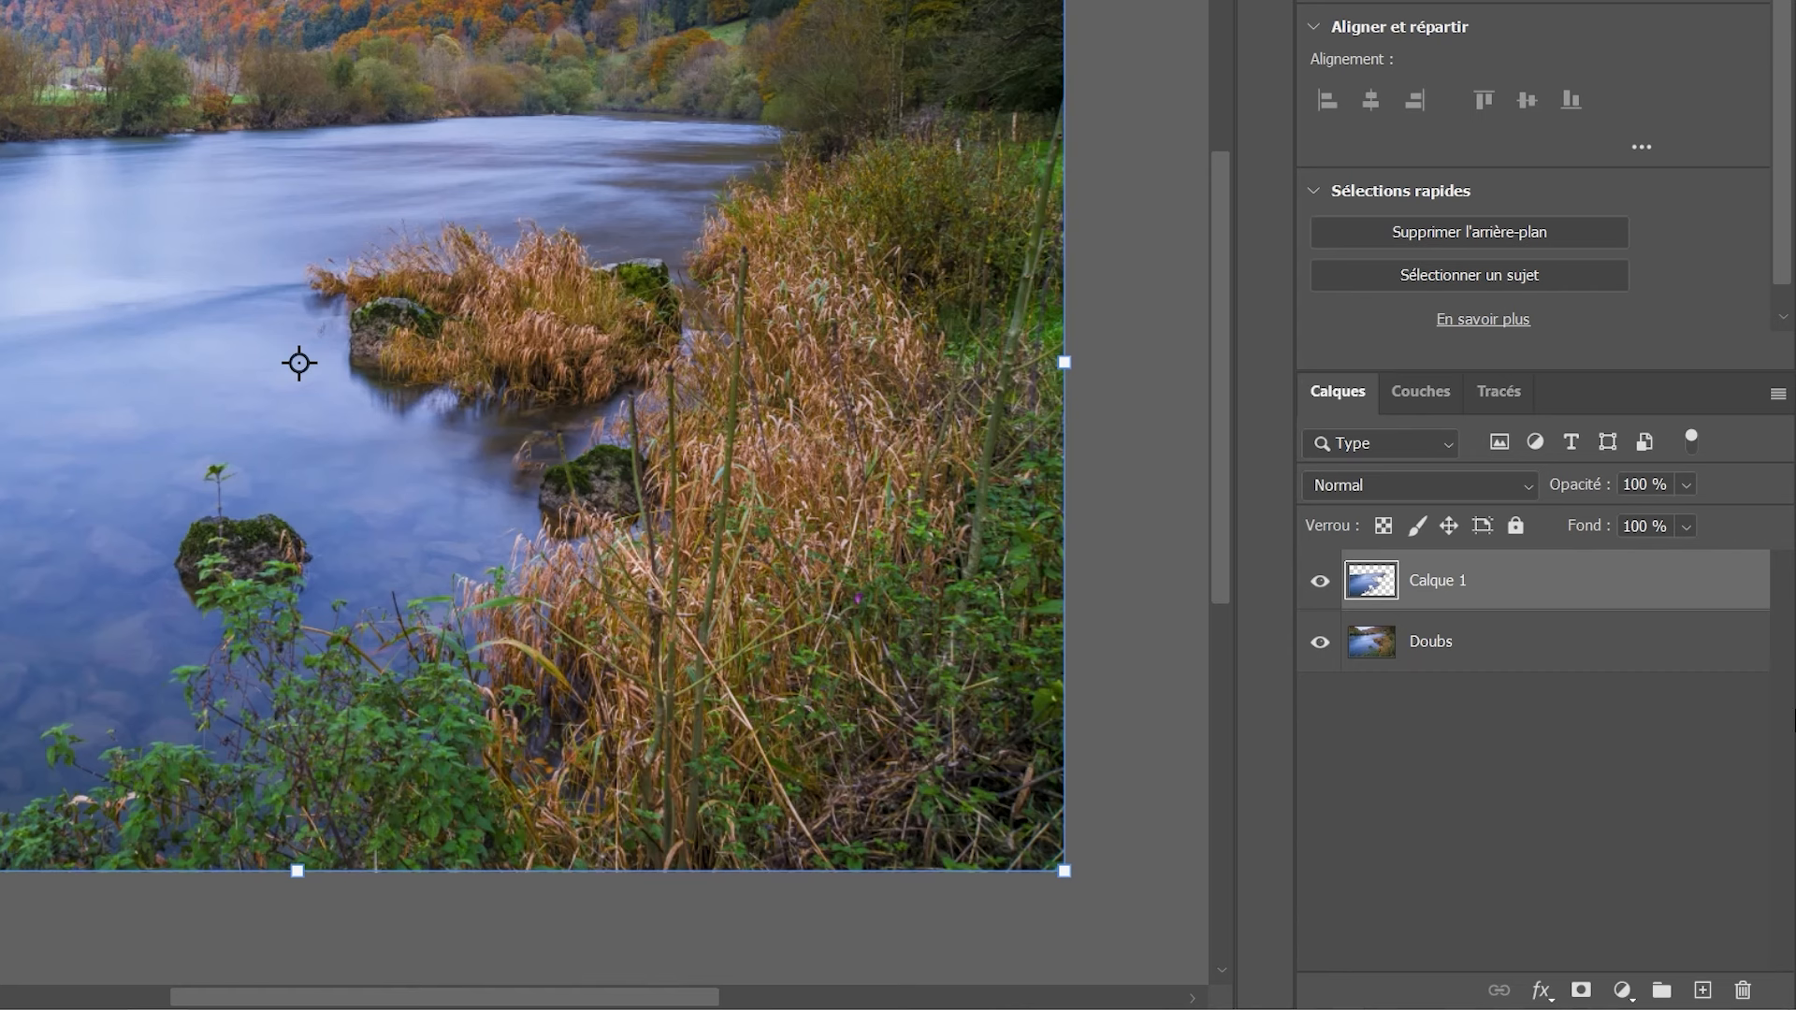
click(1777, 395)
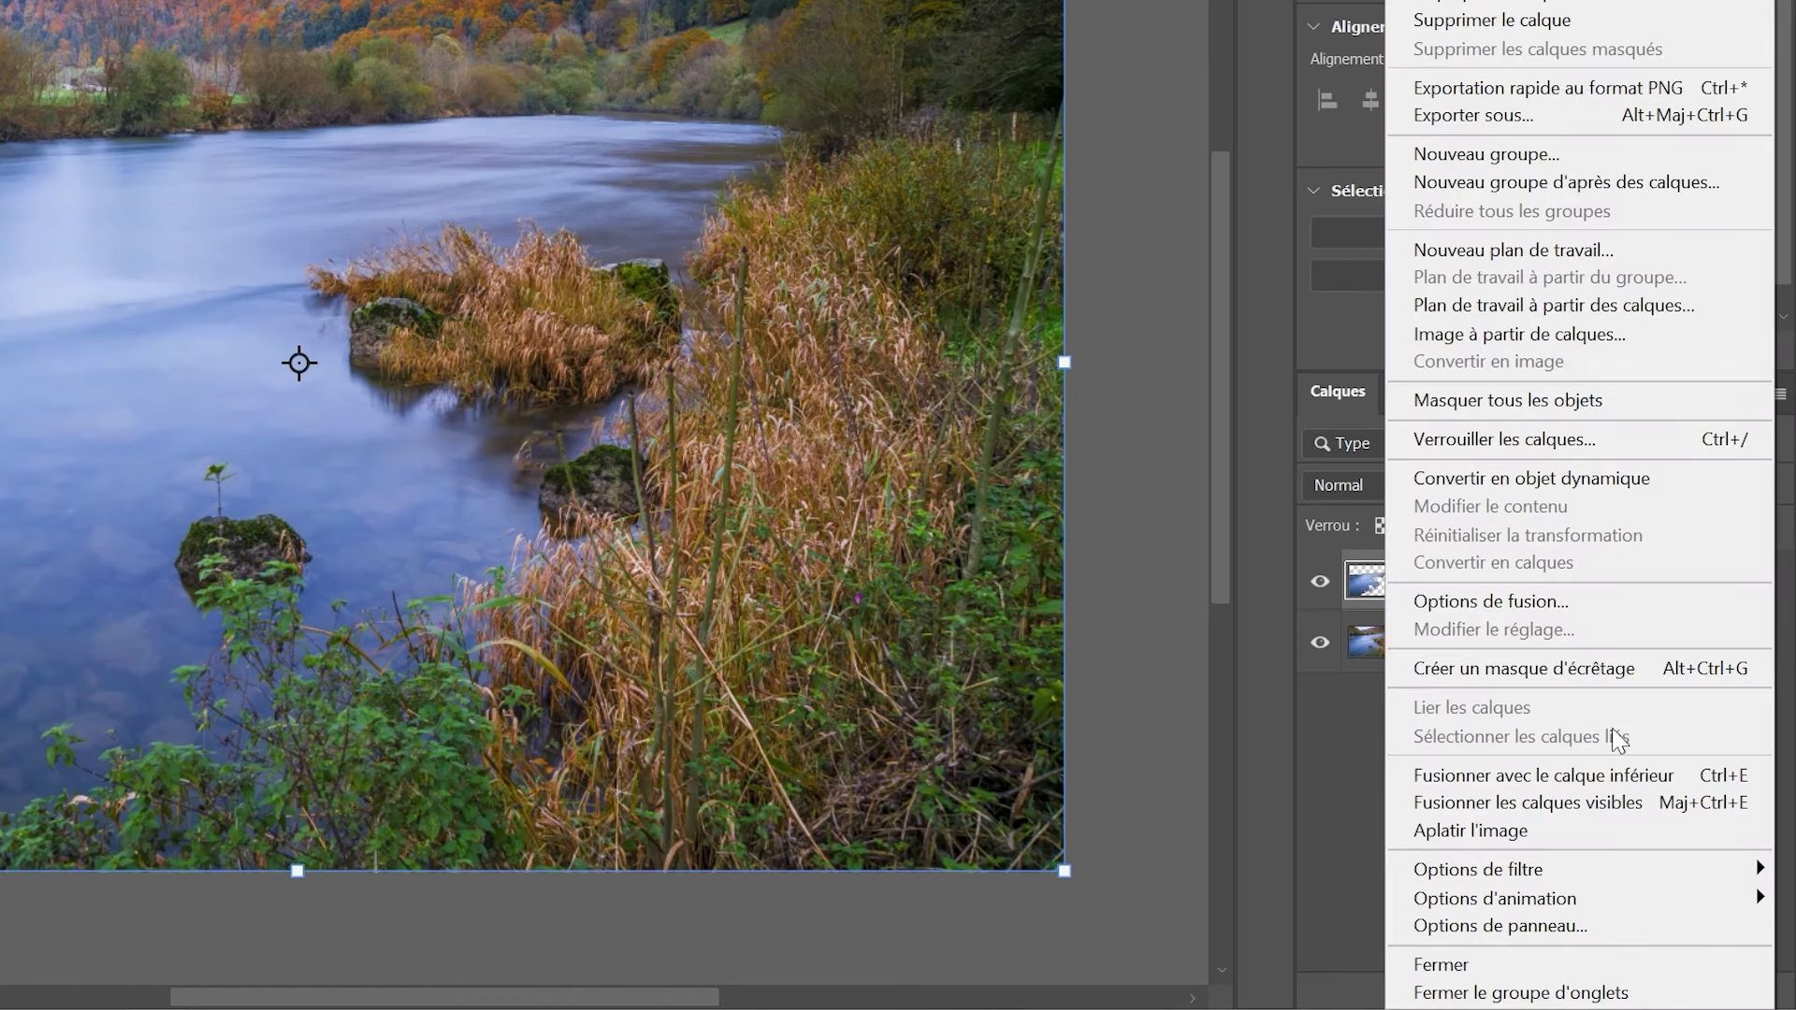
click(1523, 926)
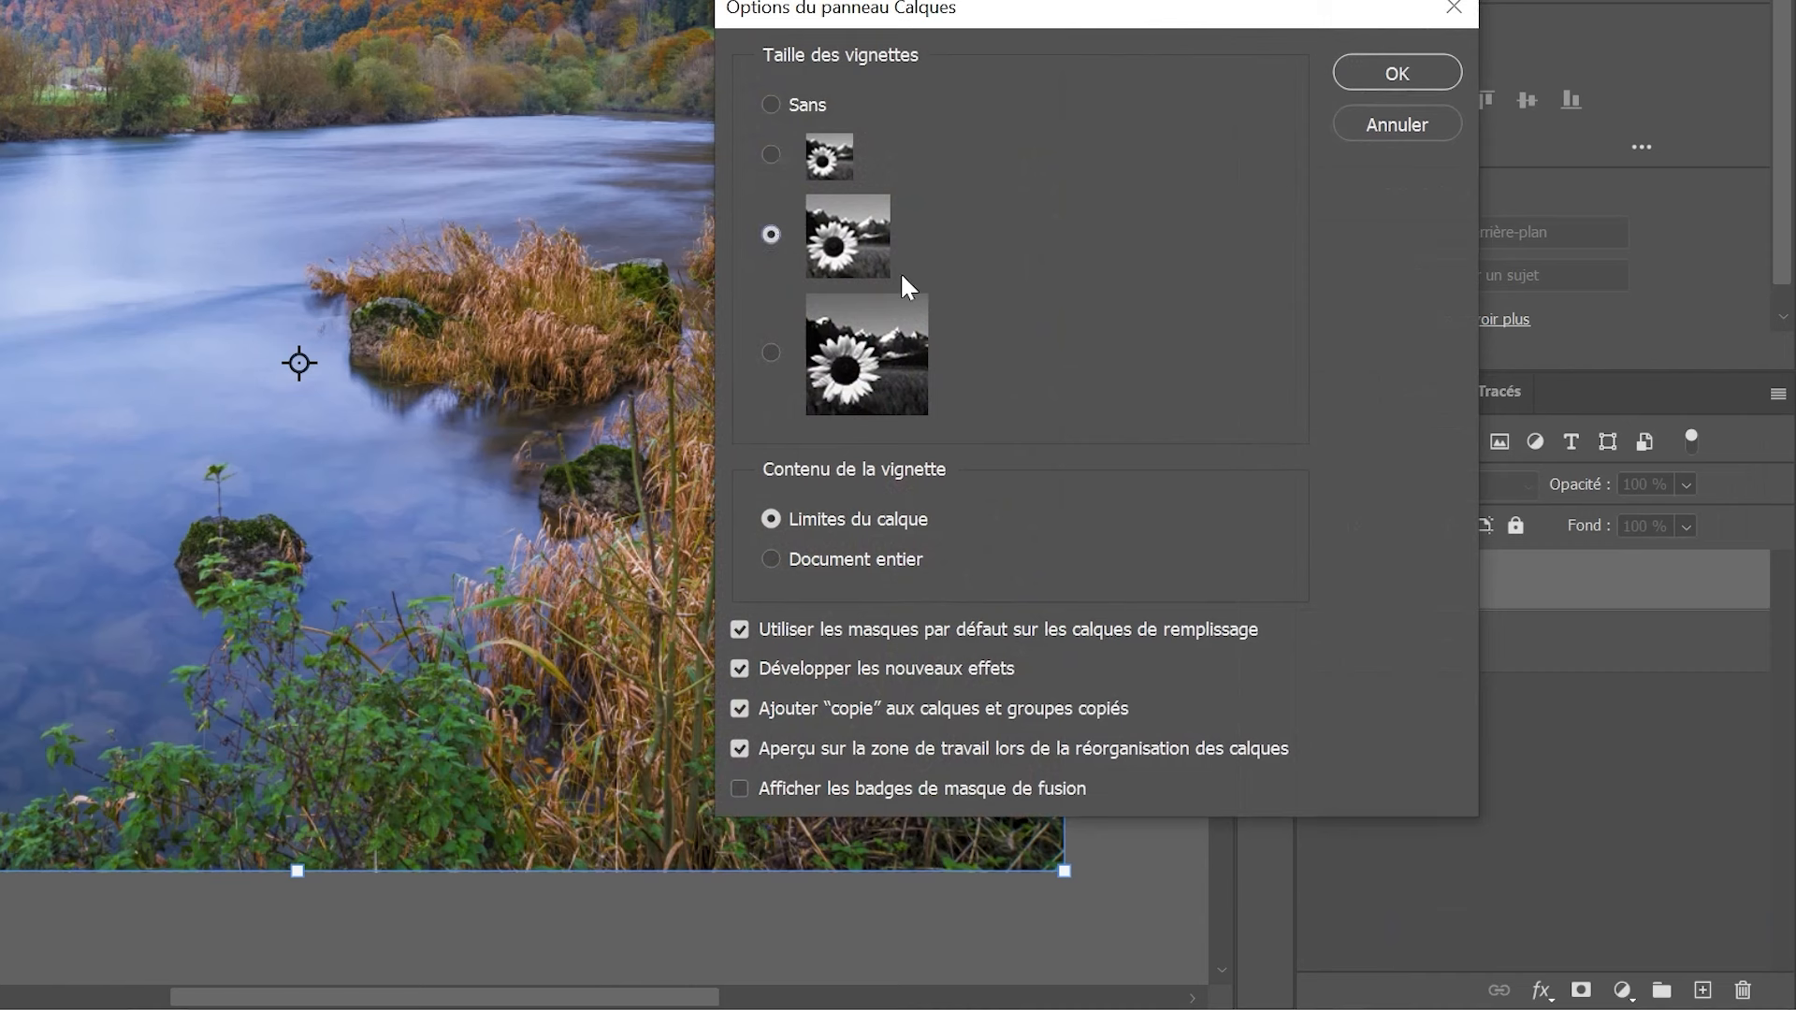
click(1392, 81)
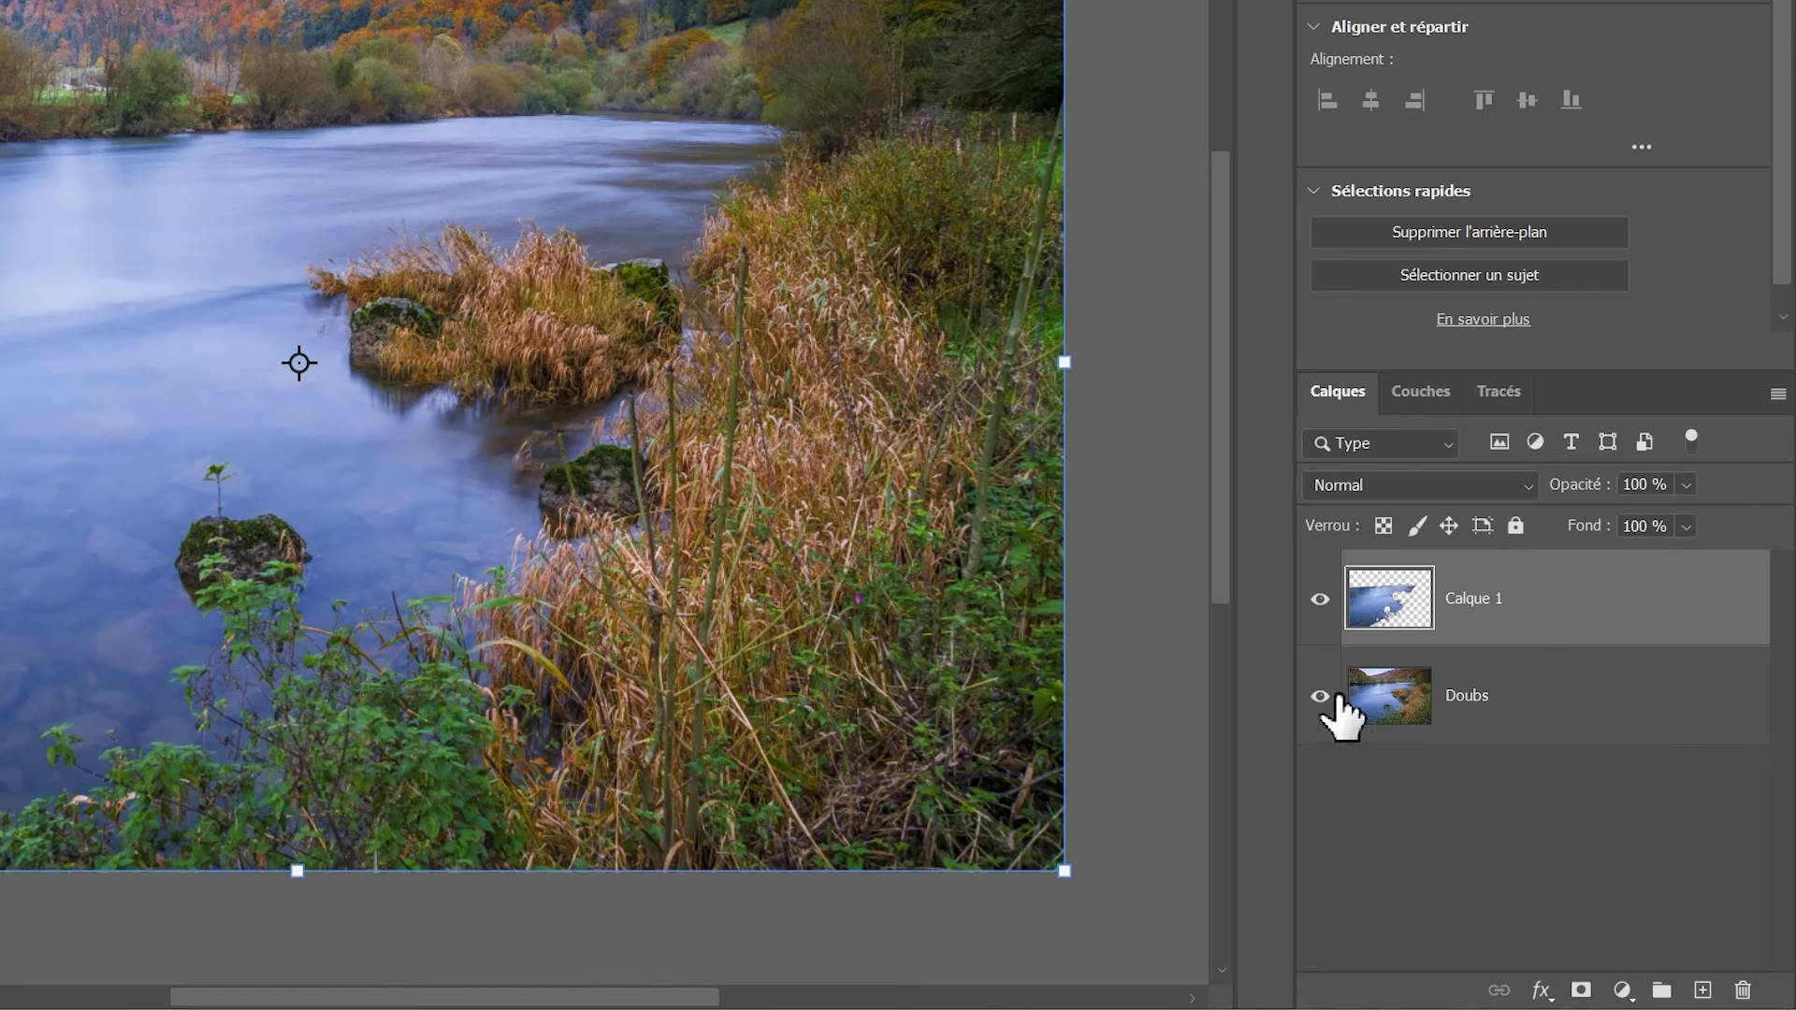
Hide the Doubs layer to isolate the copied water and rename the water layer "Rivier".
click(1488, 709)
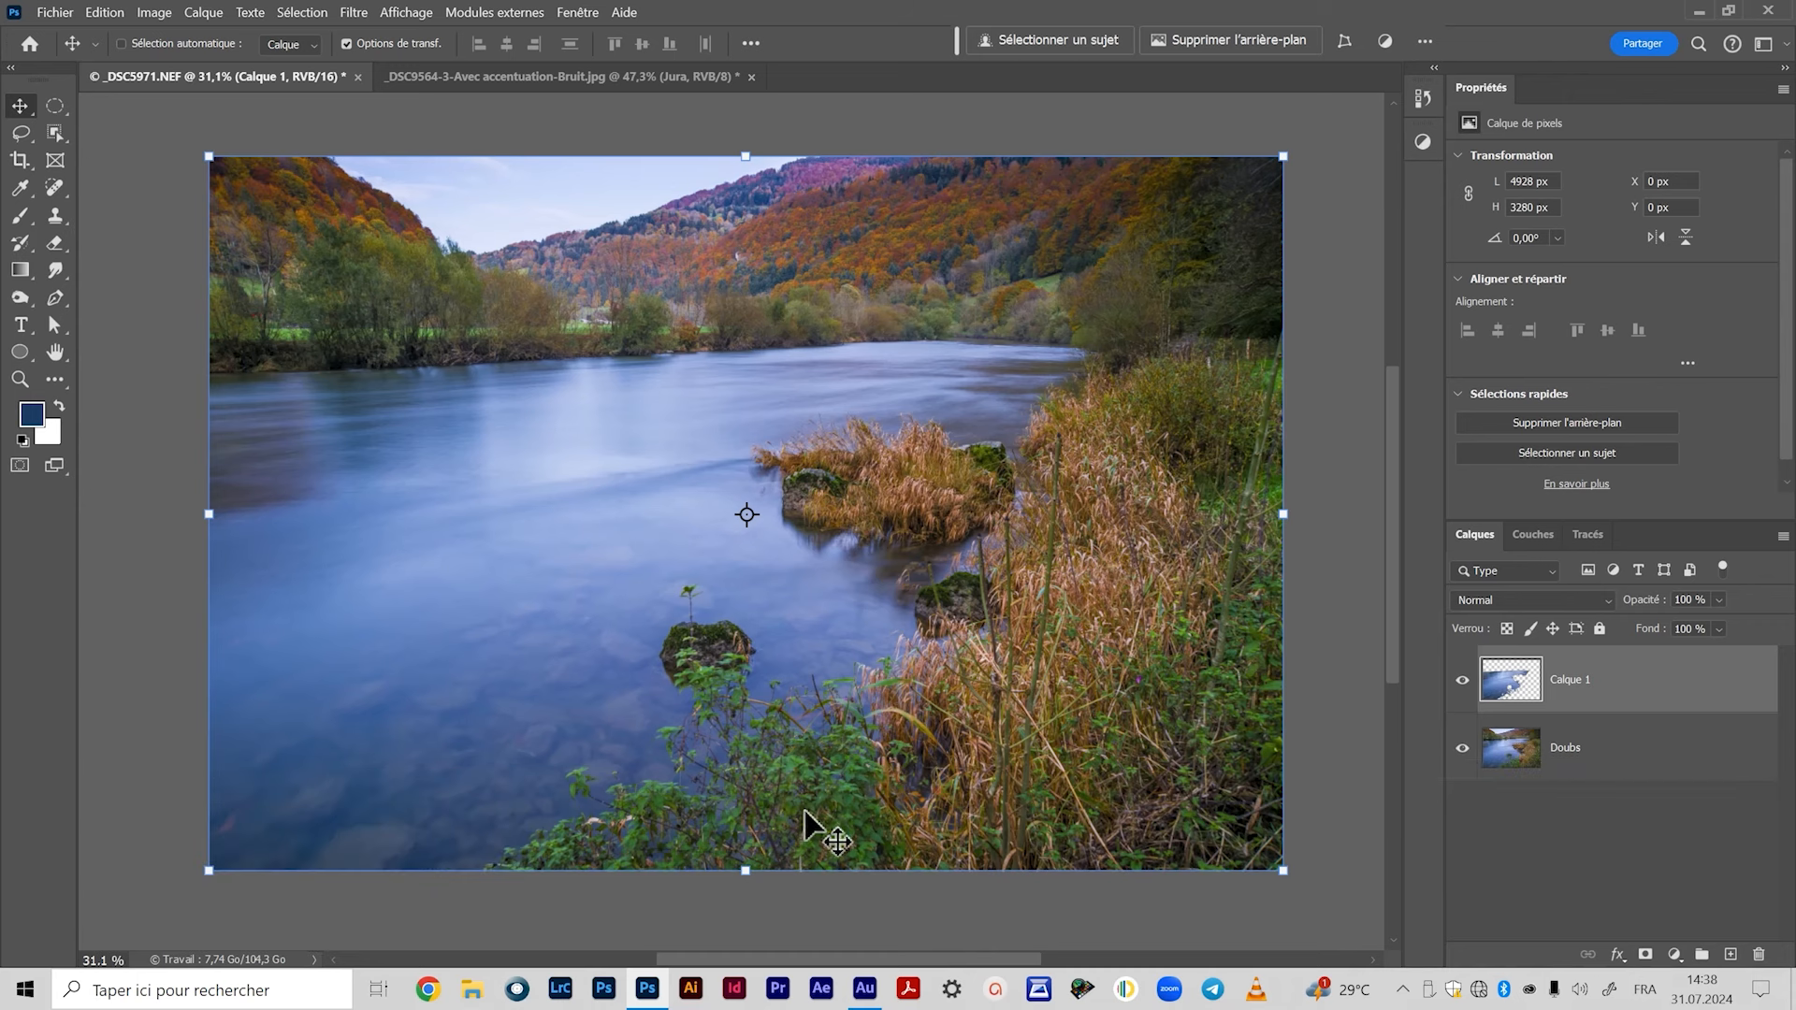
click(1463, 748)
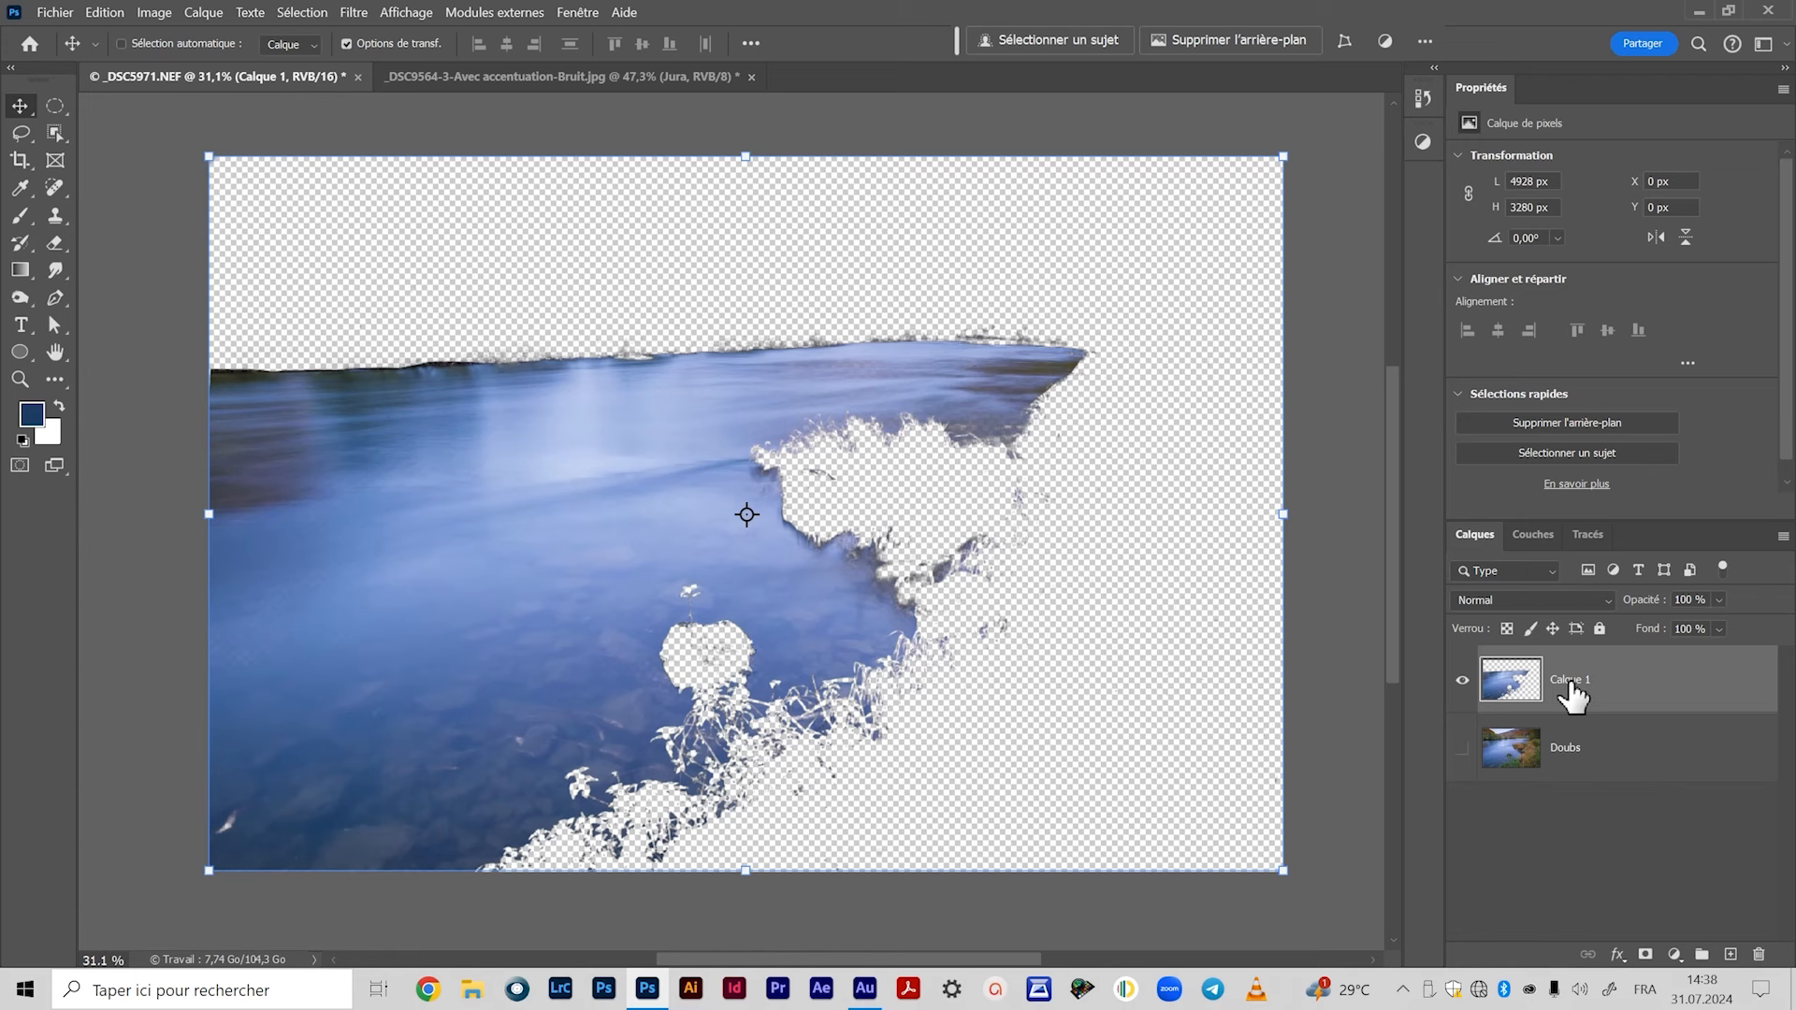
text(er)
key(Return)
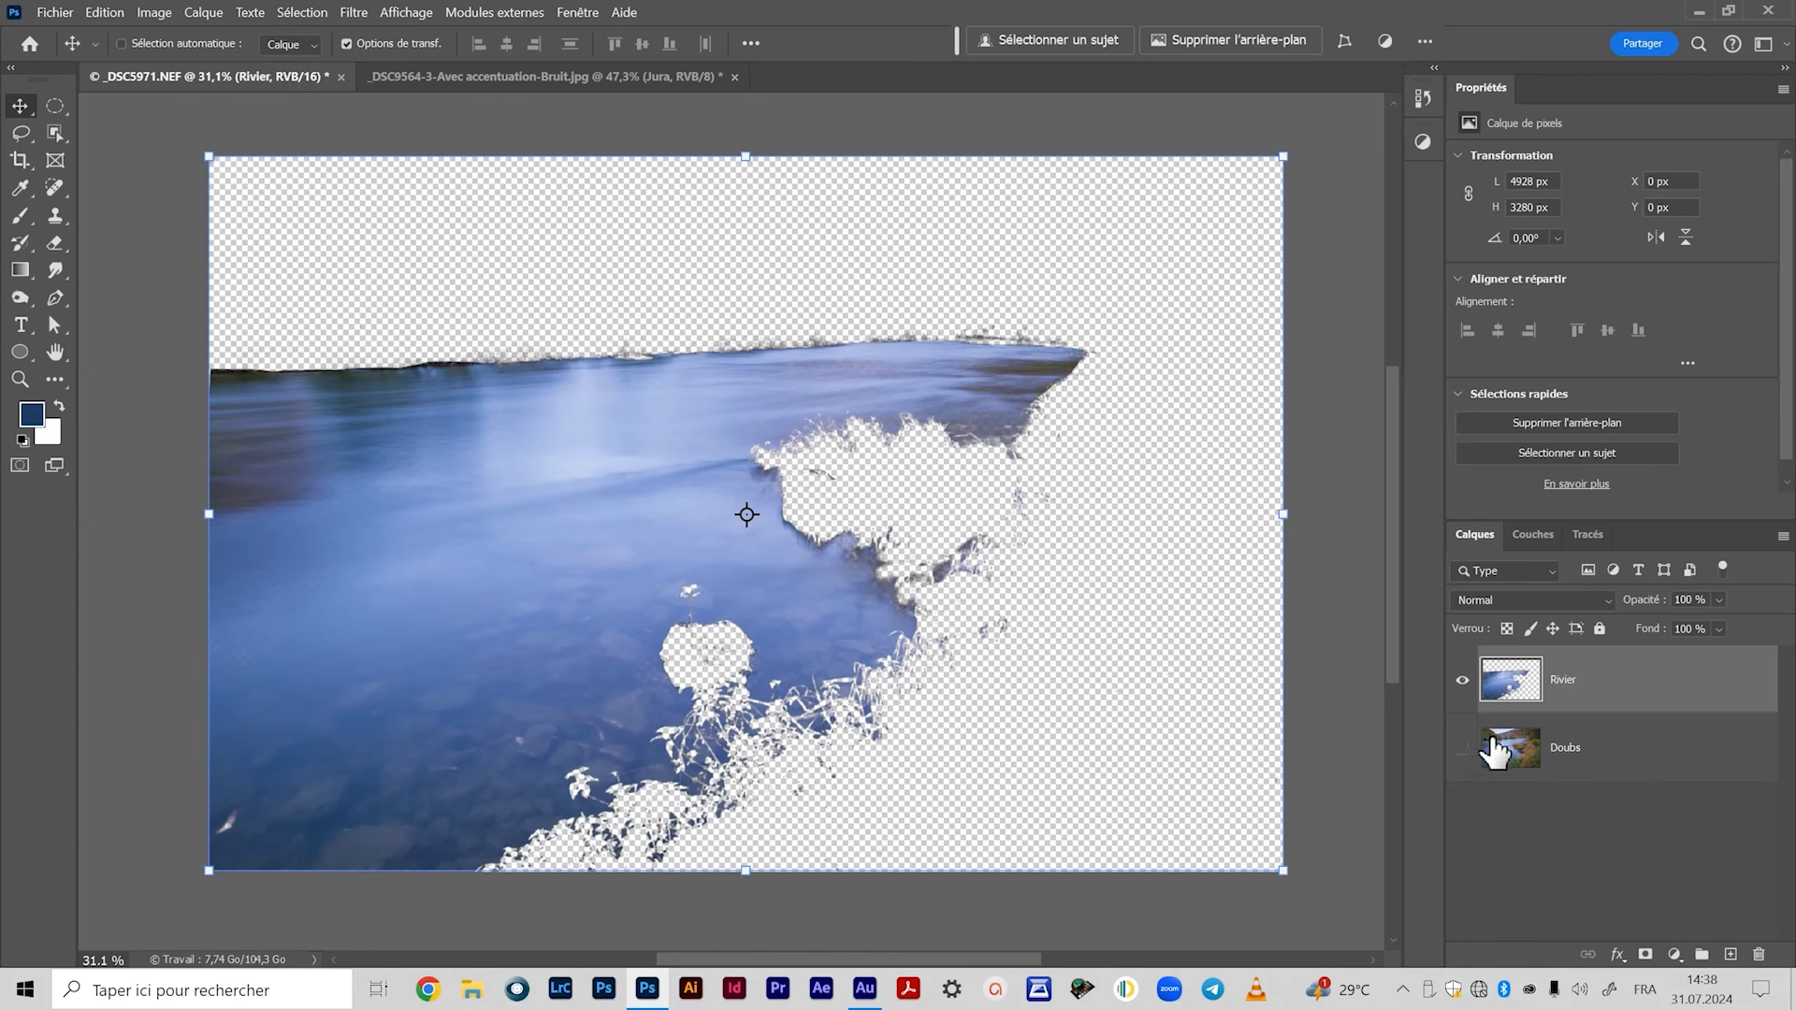
Make the Doubs layer visible again, switching it off and on to compare it with the isolated water.
click(1462, 747)
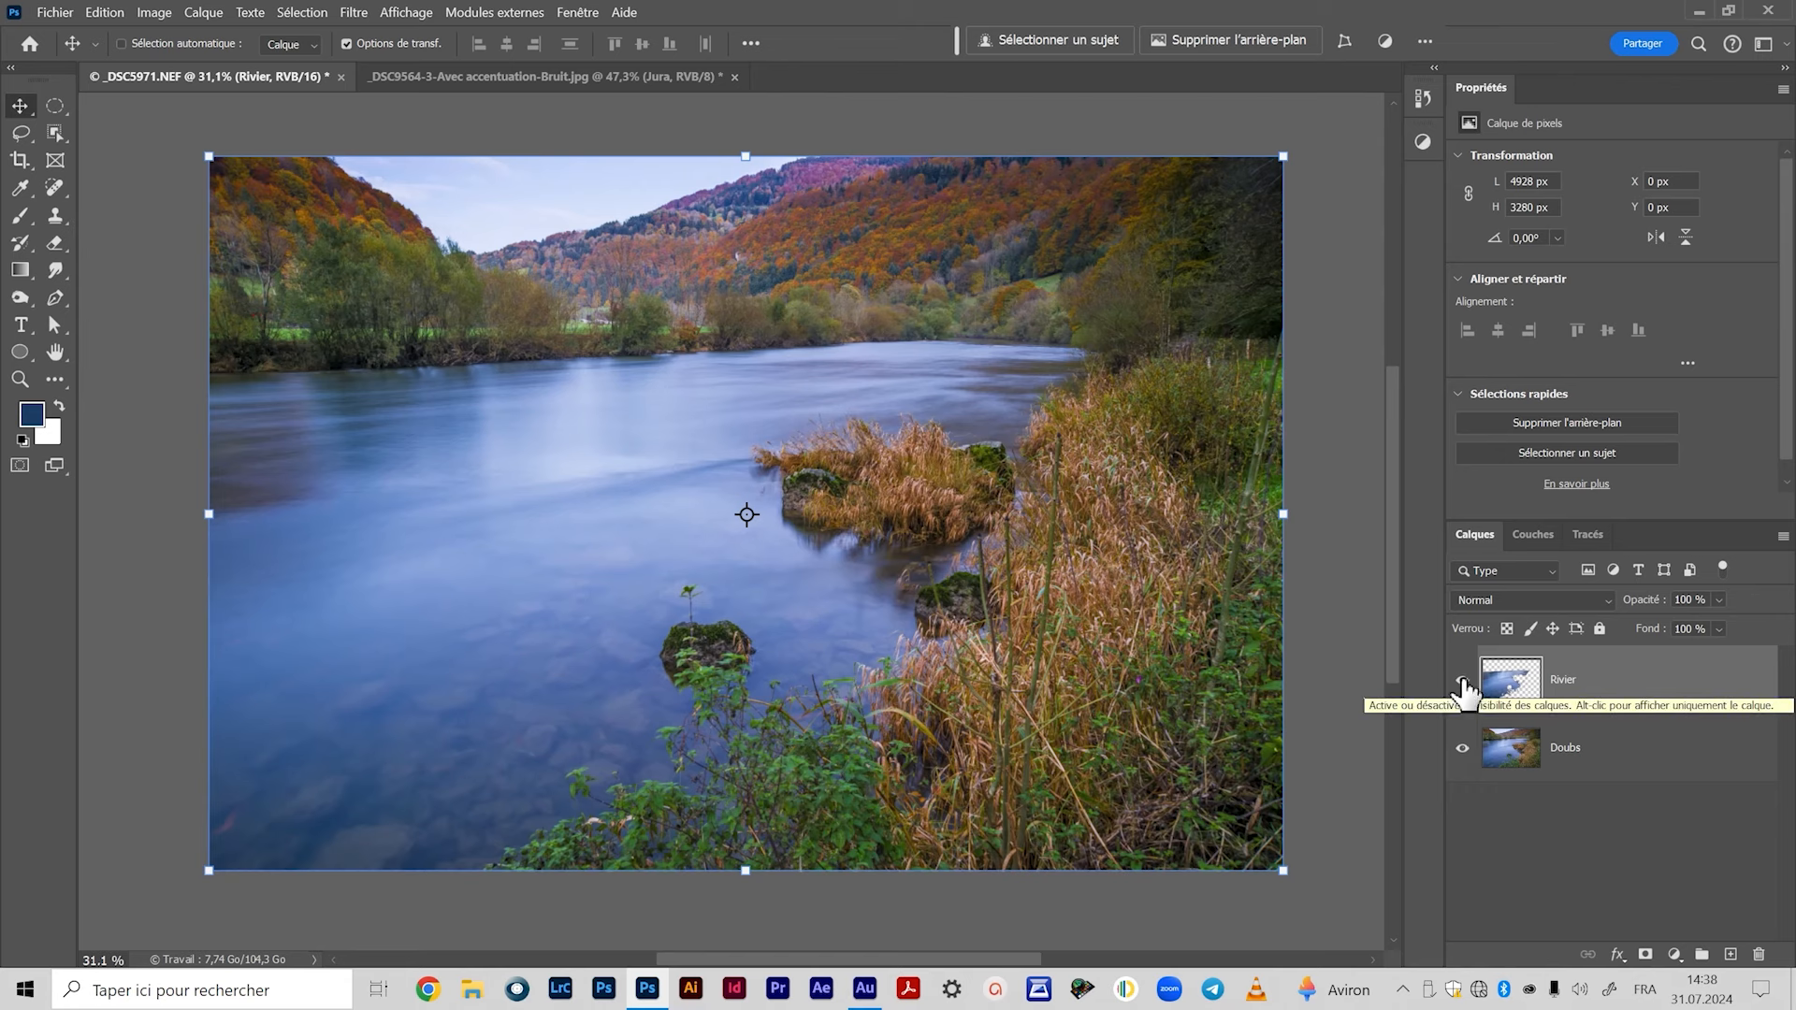
click(1462, 748)
click(1462, 749)
click(1462, 748)
click(1462, 751)
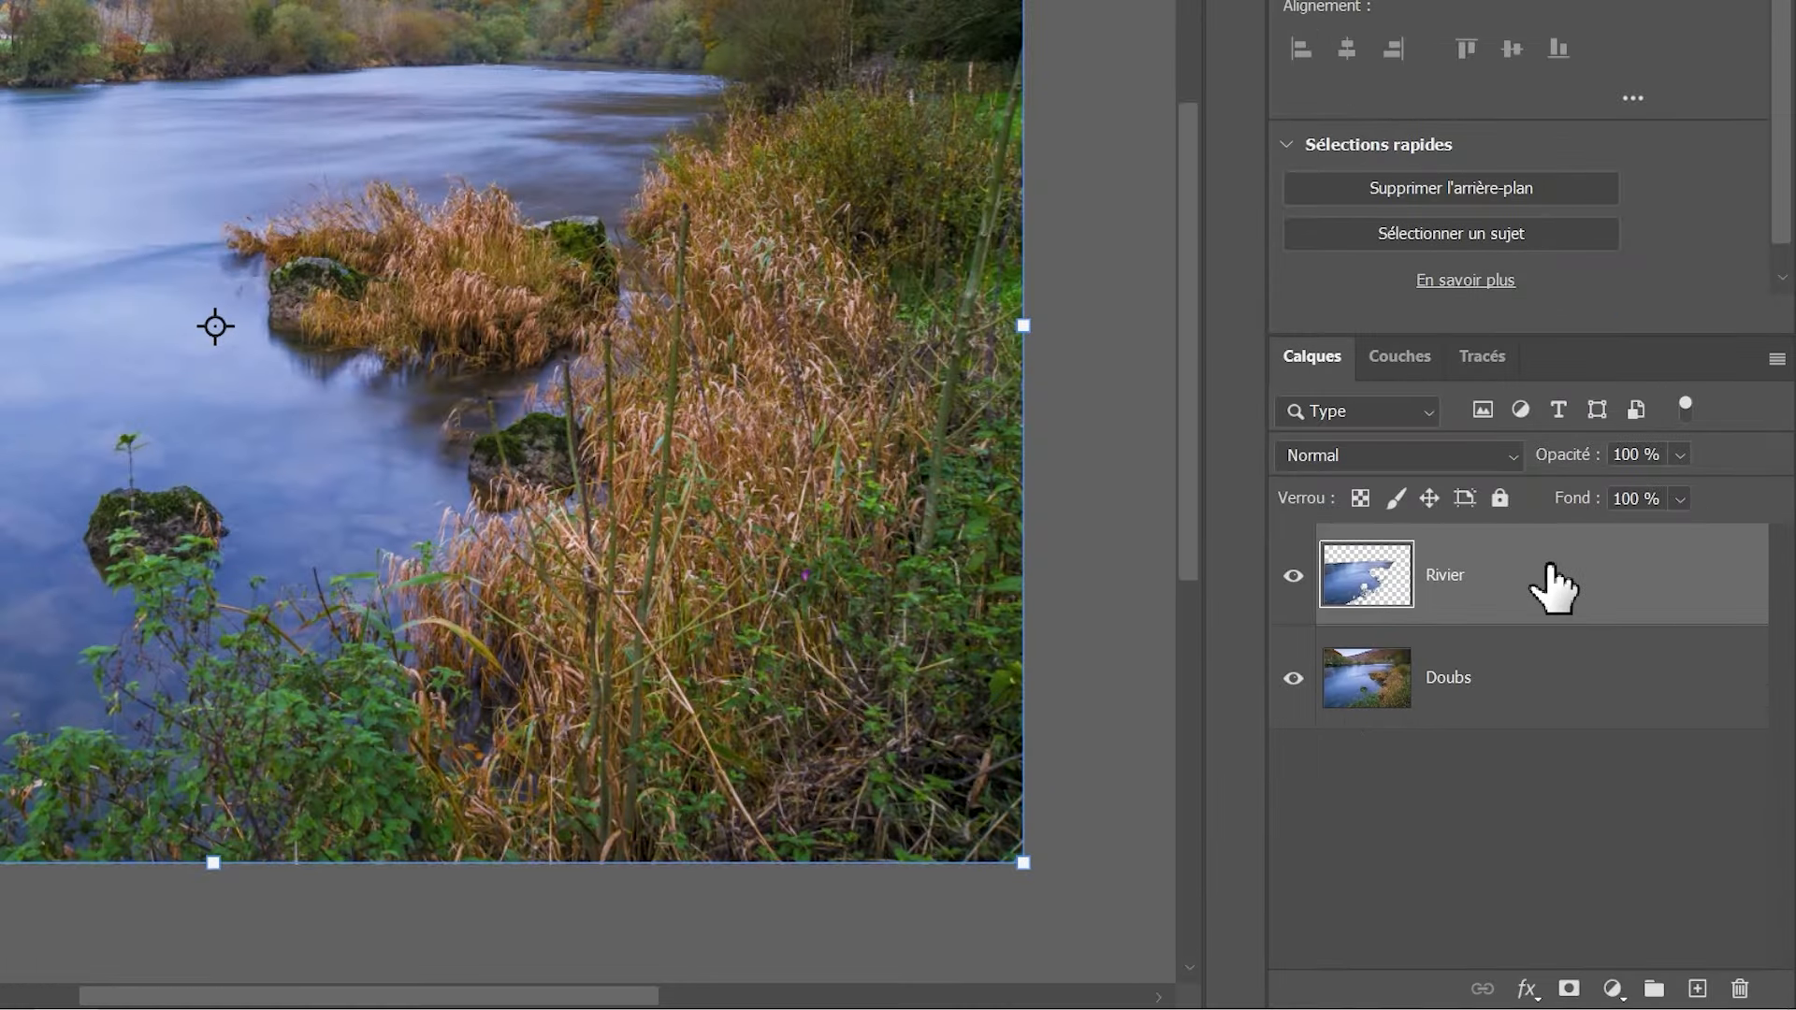
Convert the Rivier layer to a smart object and open the Surface Blur filter for it, keeping the dialog clear of the river.
right_click(1553, 587)
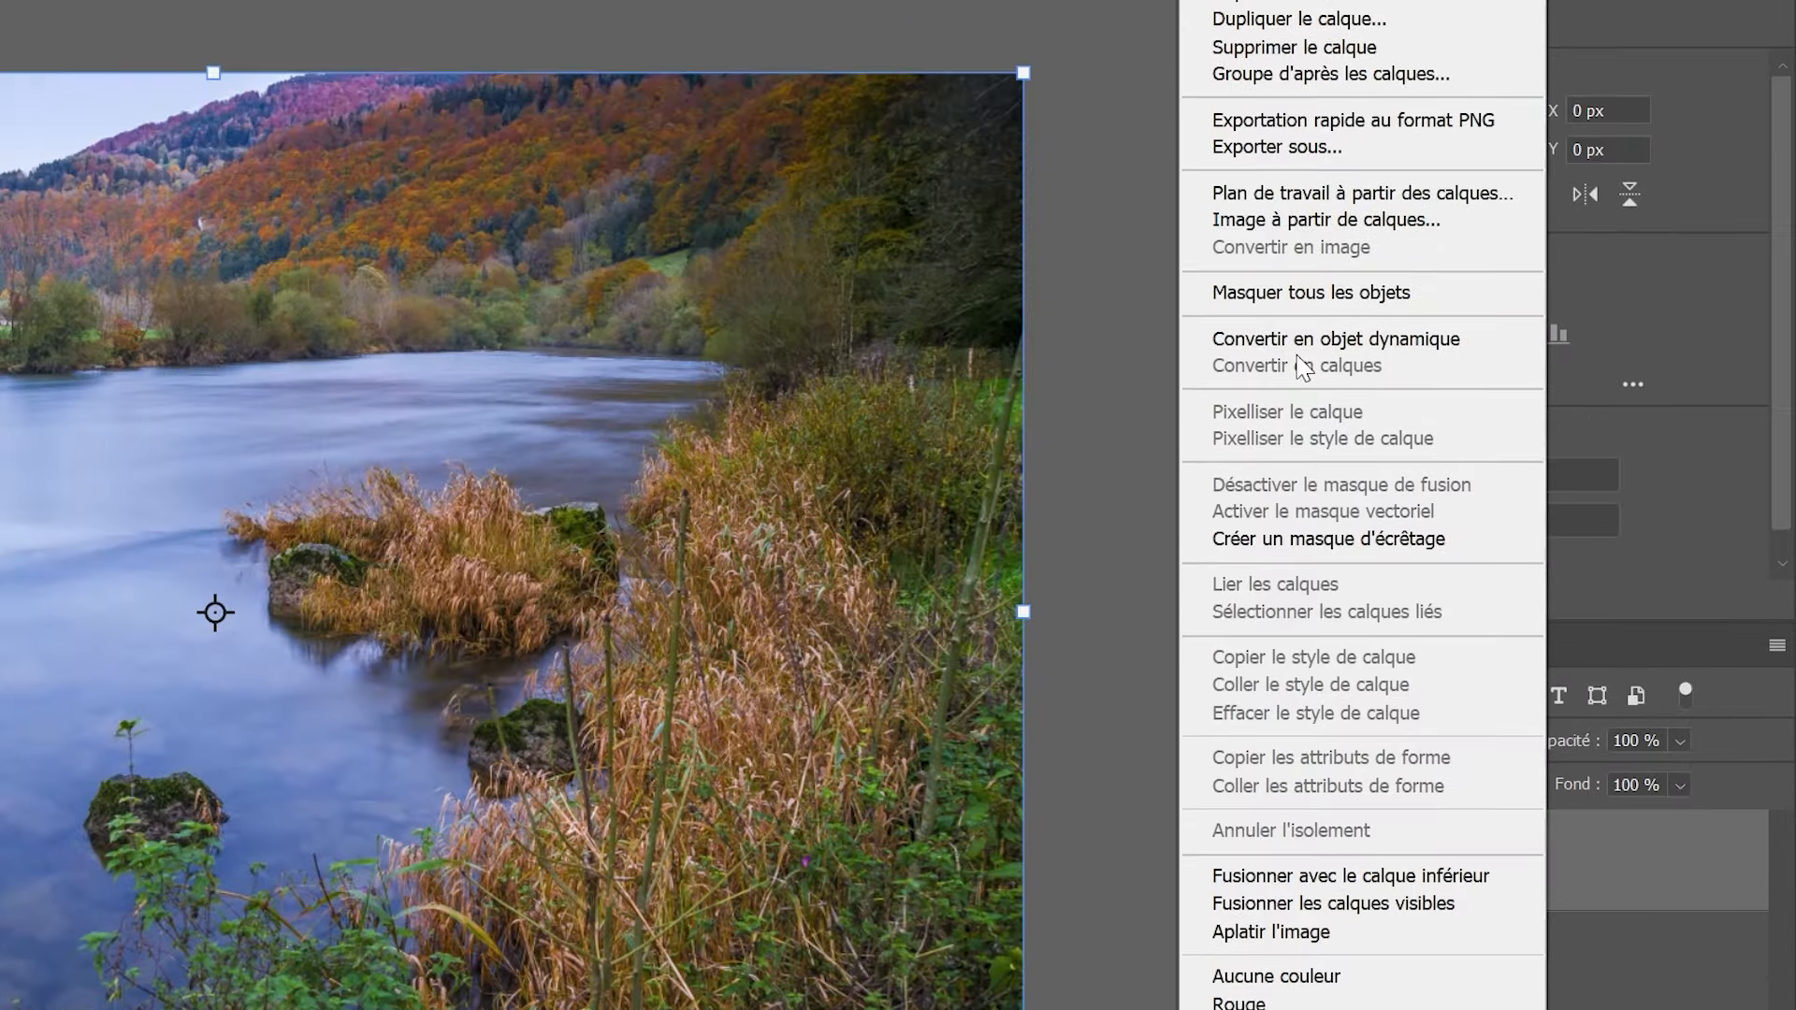
click(1376, 341)
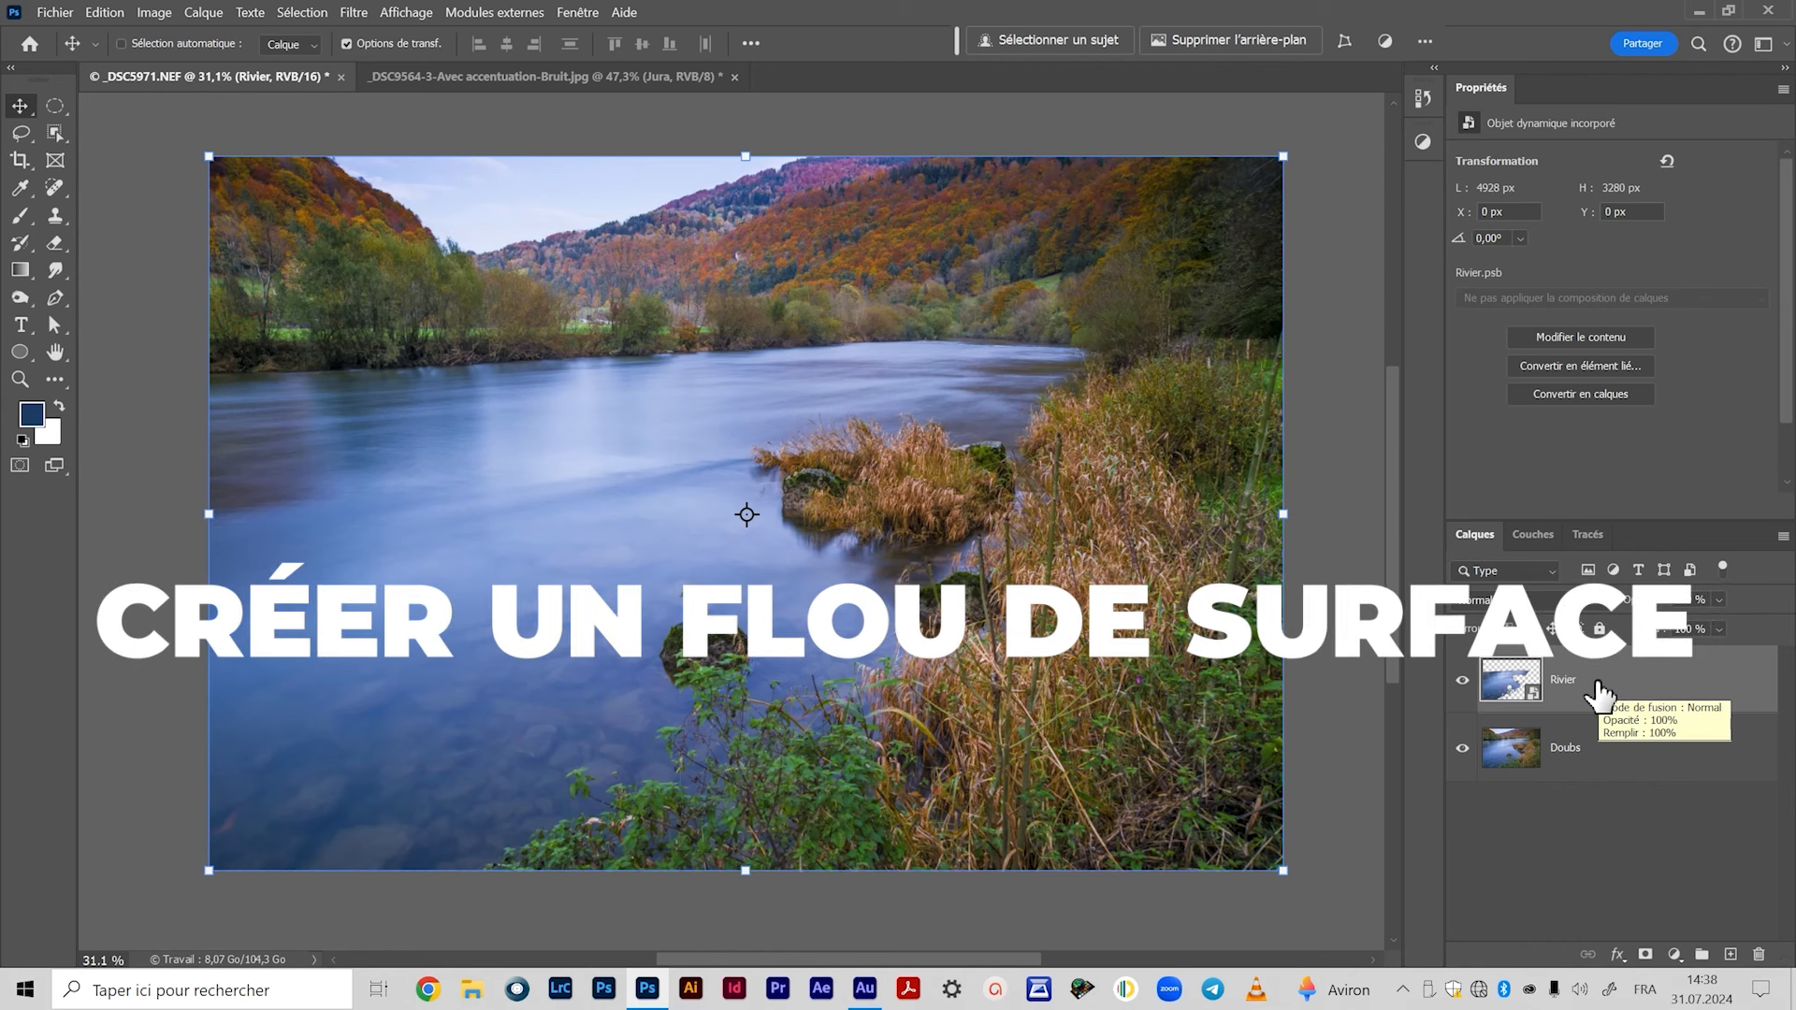
click(350, 14)
mouse_move(397, 368)
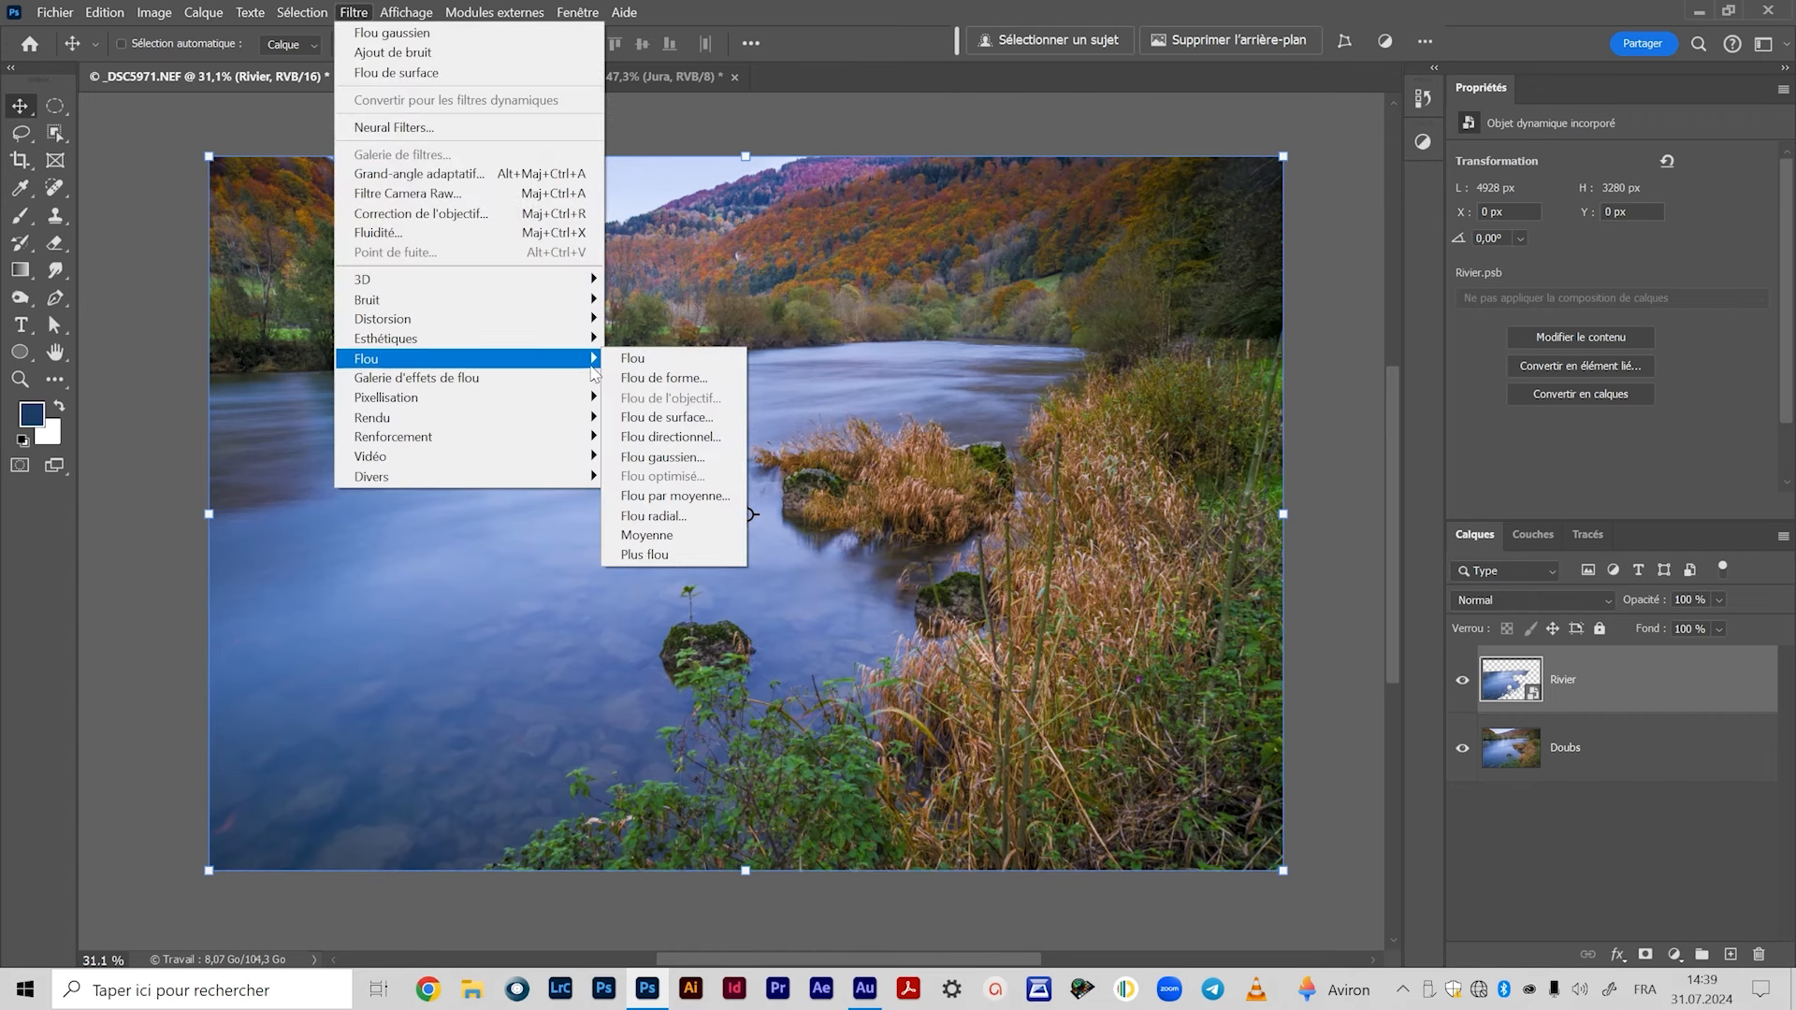
click(666, 418)
drag(1275, 316, 1181, 226)
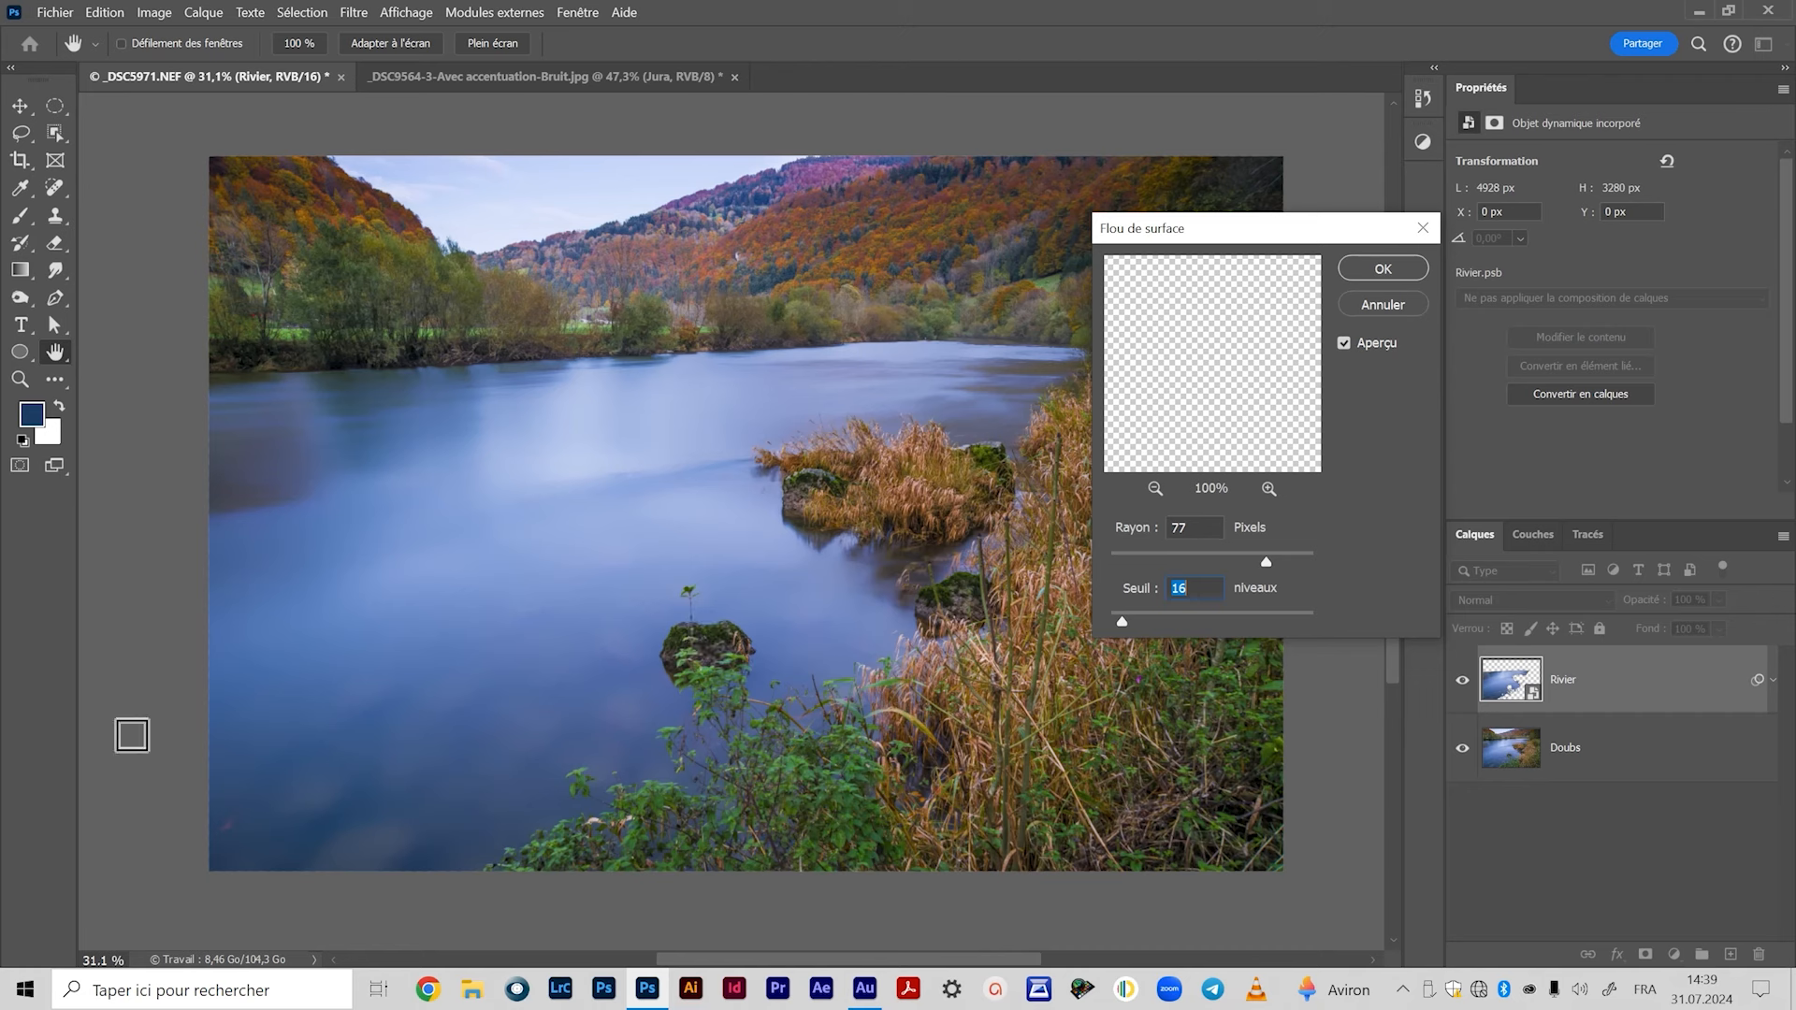
Zoom the Surface Blur preview out to 13% and reposition it to examine the water and its edges.
click(1155, 488)
click(1156, 488)
click(1155, 488)
click(1156, 488)
click(1155, 488)
click(1155, 488)
mouse_move(1140, 401)
mouse_down()
mouse_move(1244, 390)
mouse_move(1164, 381)
mouse_up()
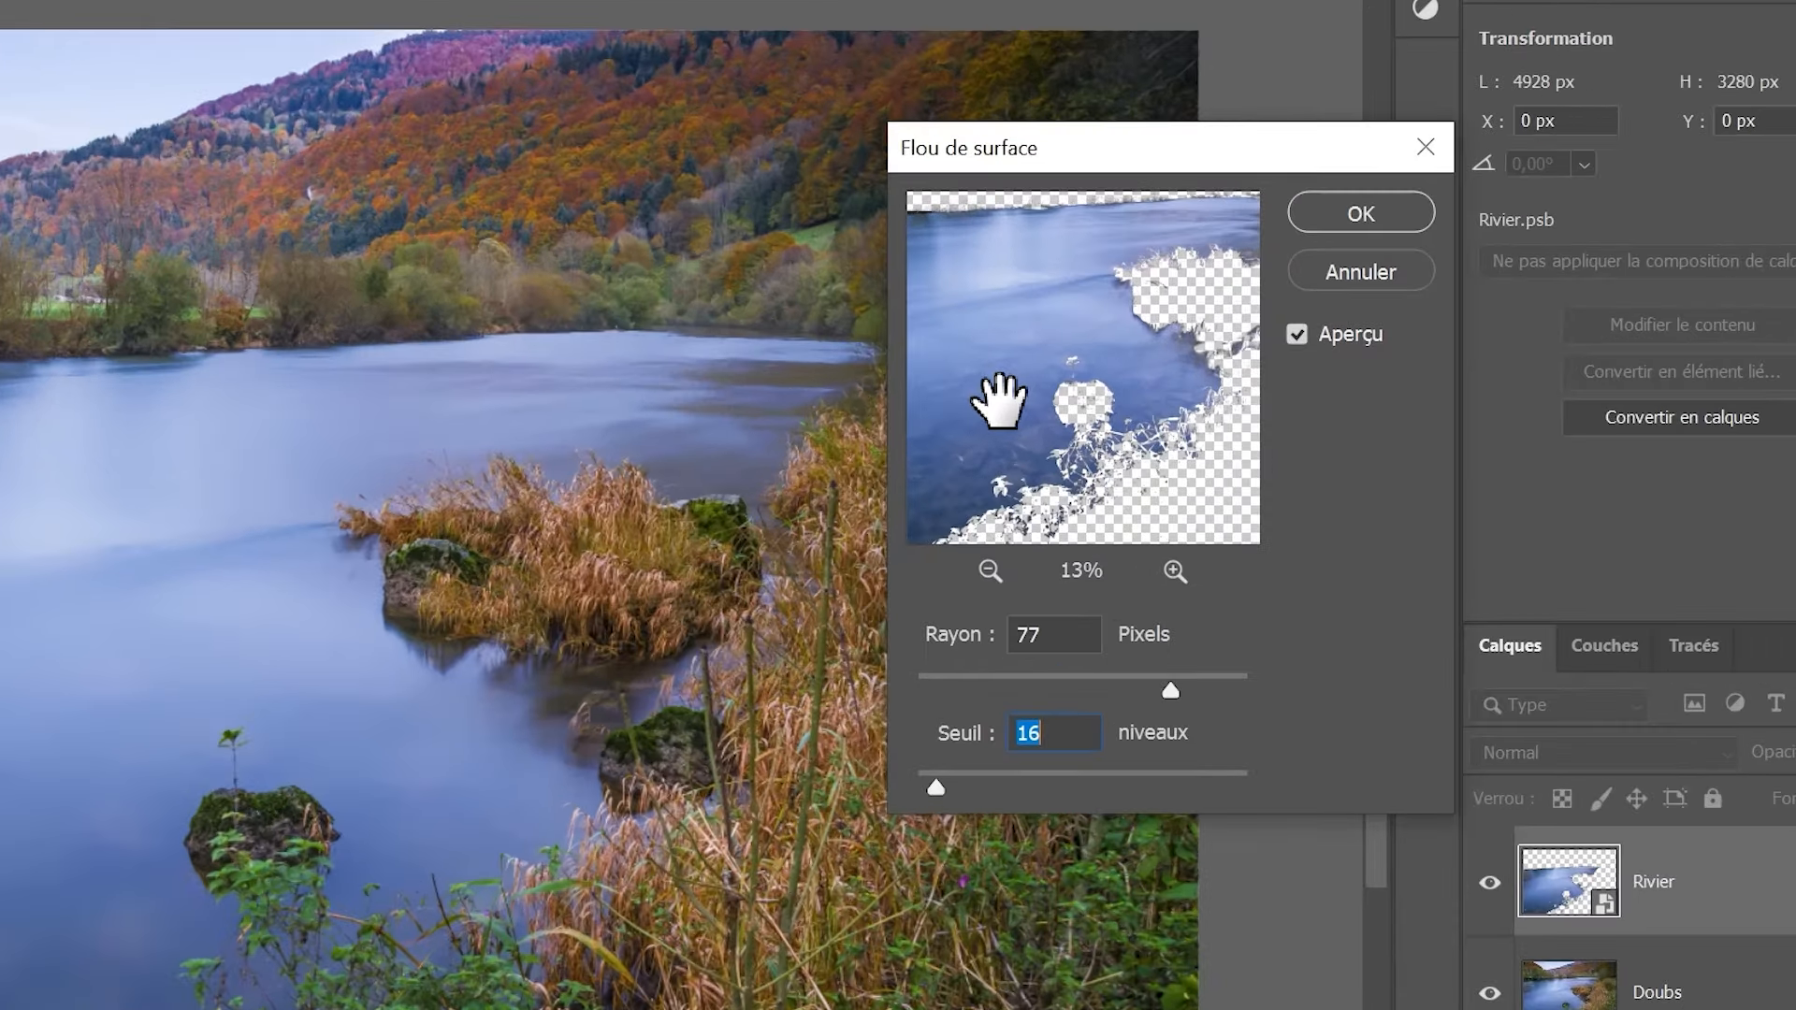
drag(997, 401, 1012, 396)
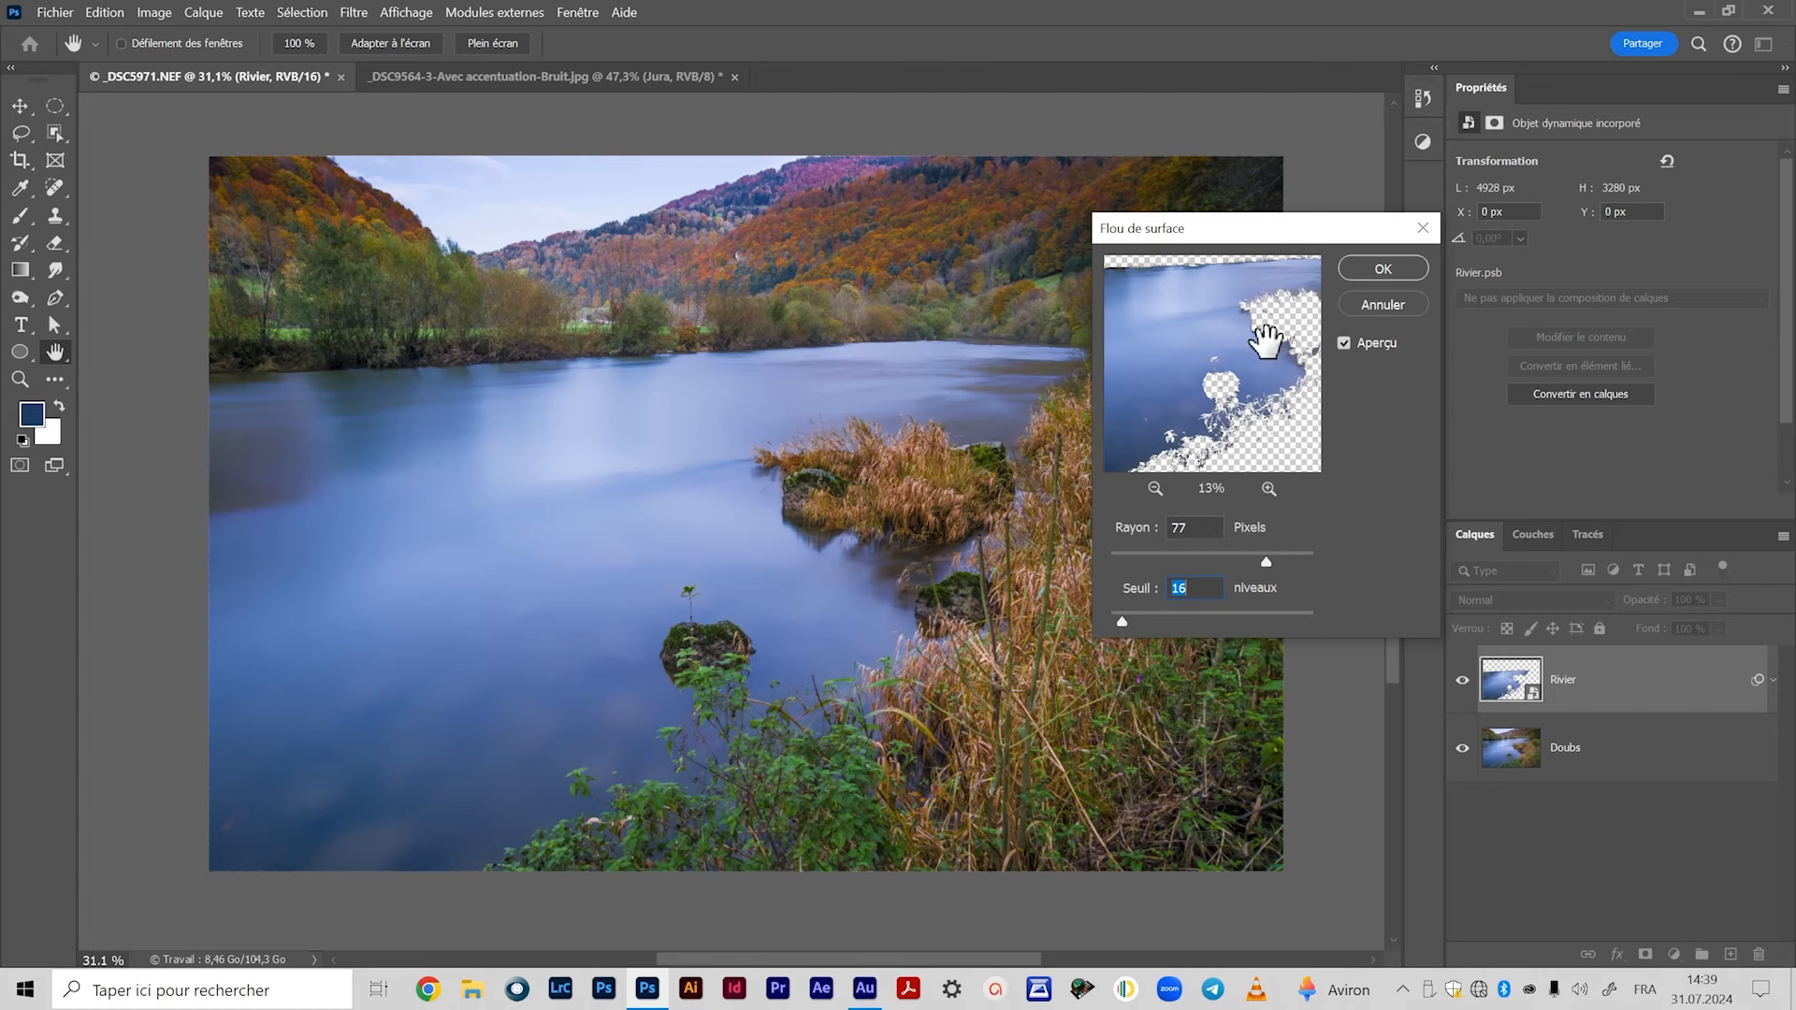
Apply the Surface Blur to the Rivier smart object with a radius of 77 pixels and a threshold of 16 levels.
click(1351, 270)
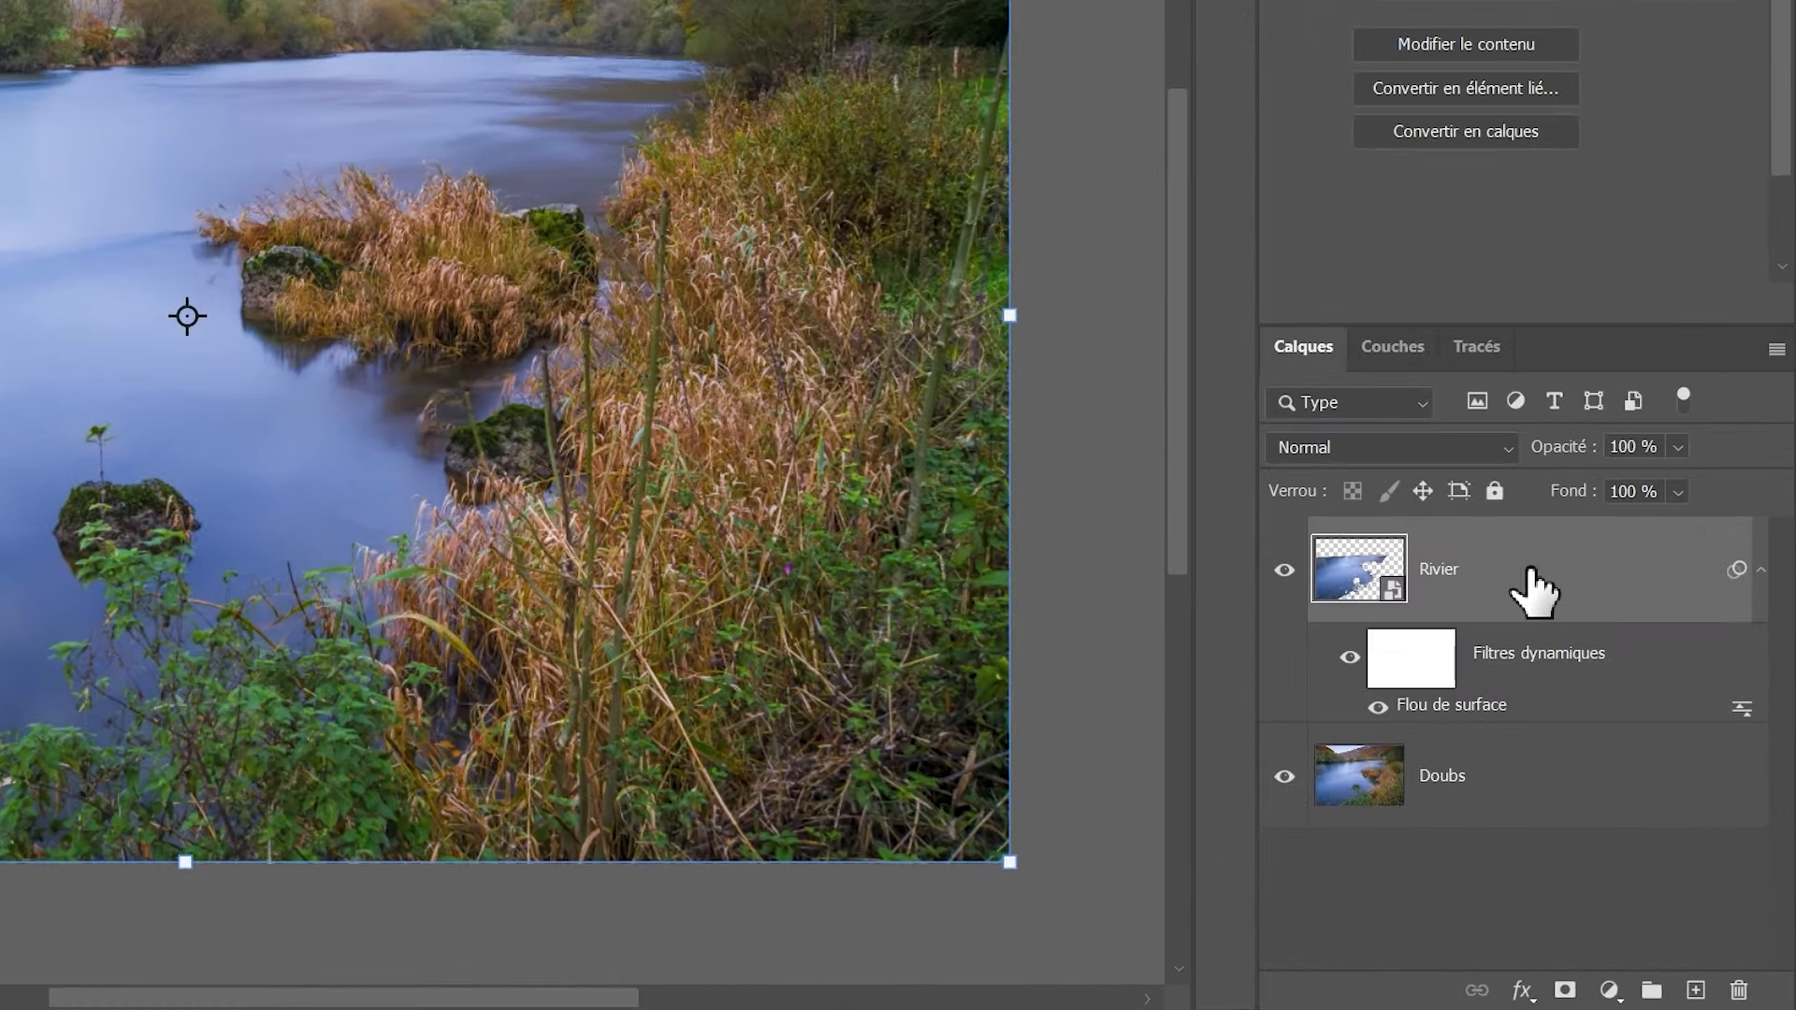
right_click(1530, 572)
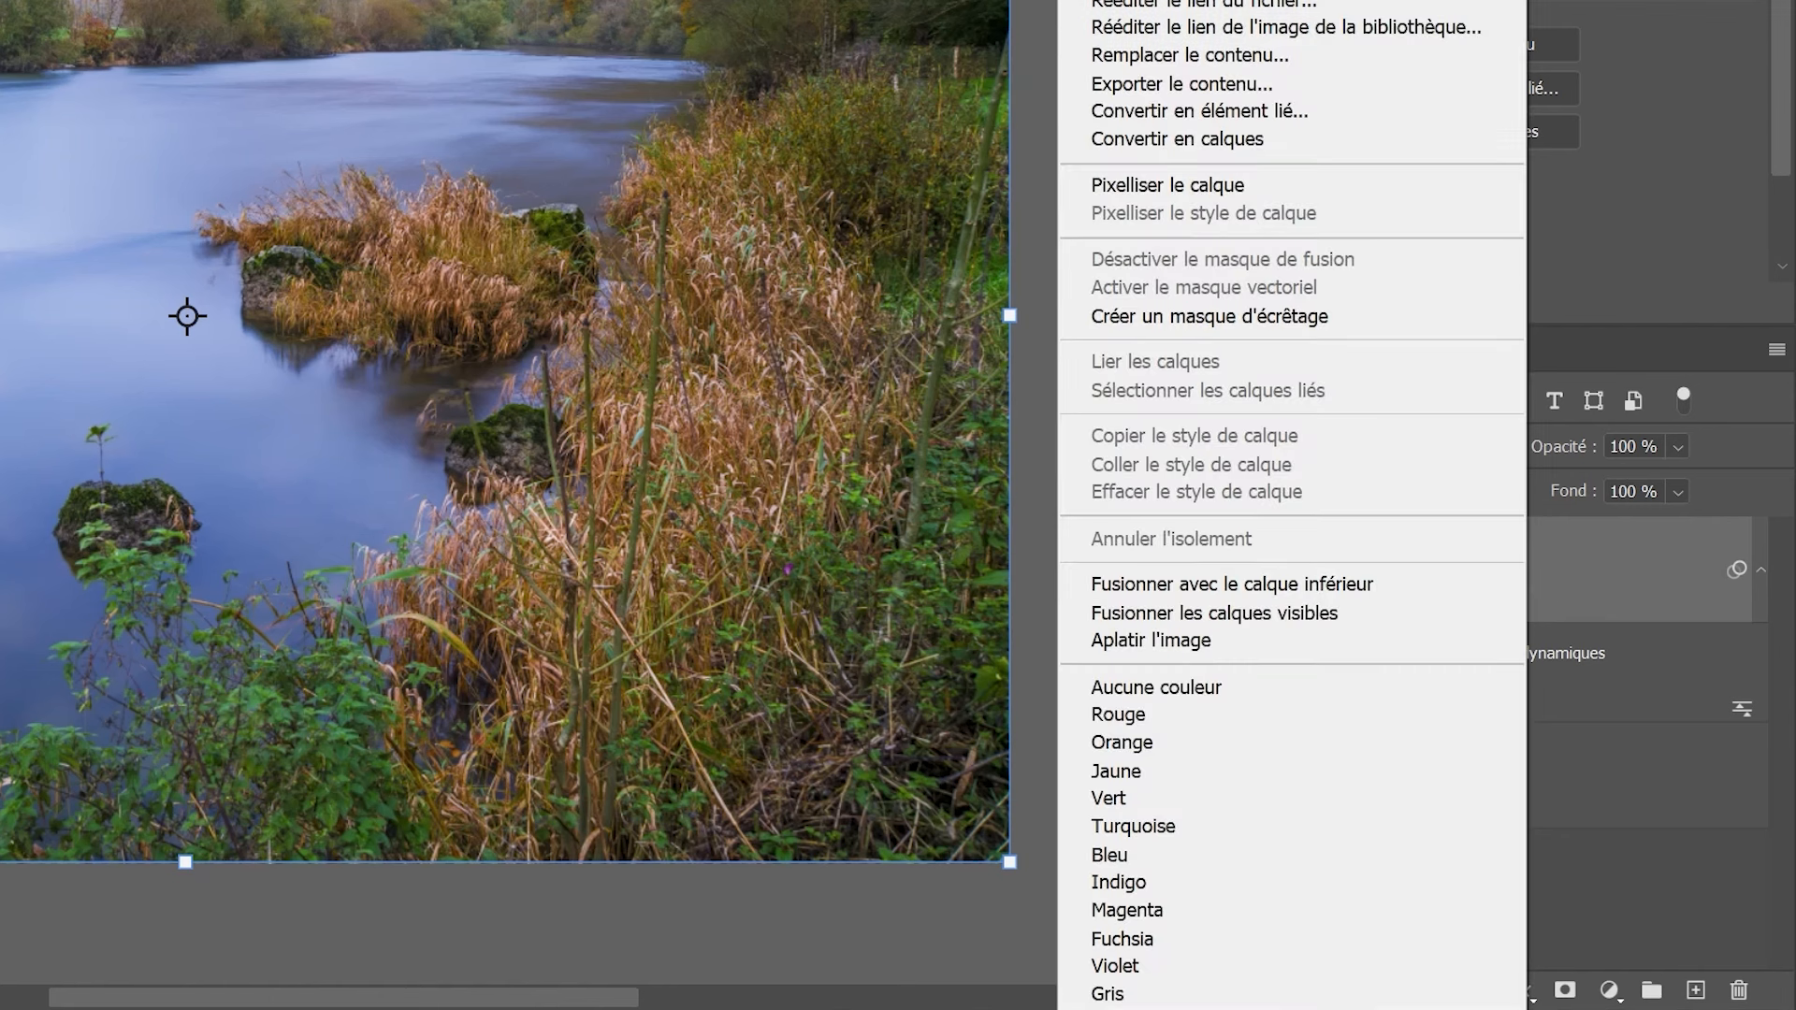
click(1639, 578)
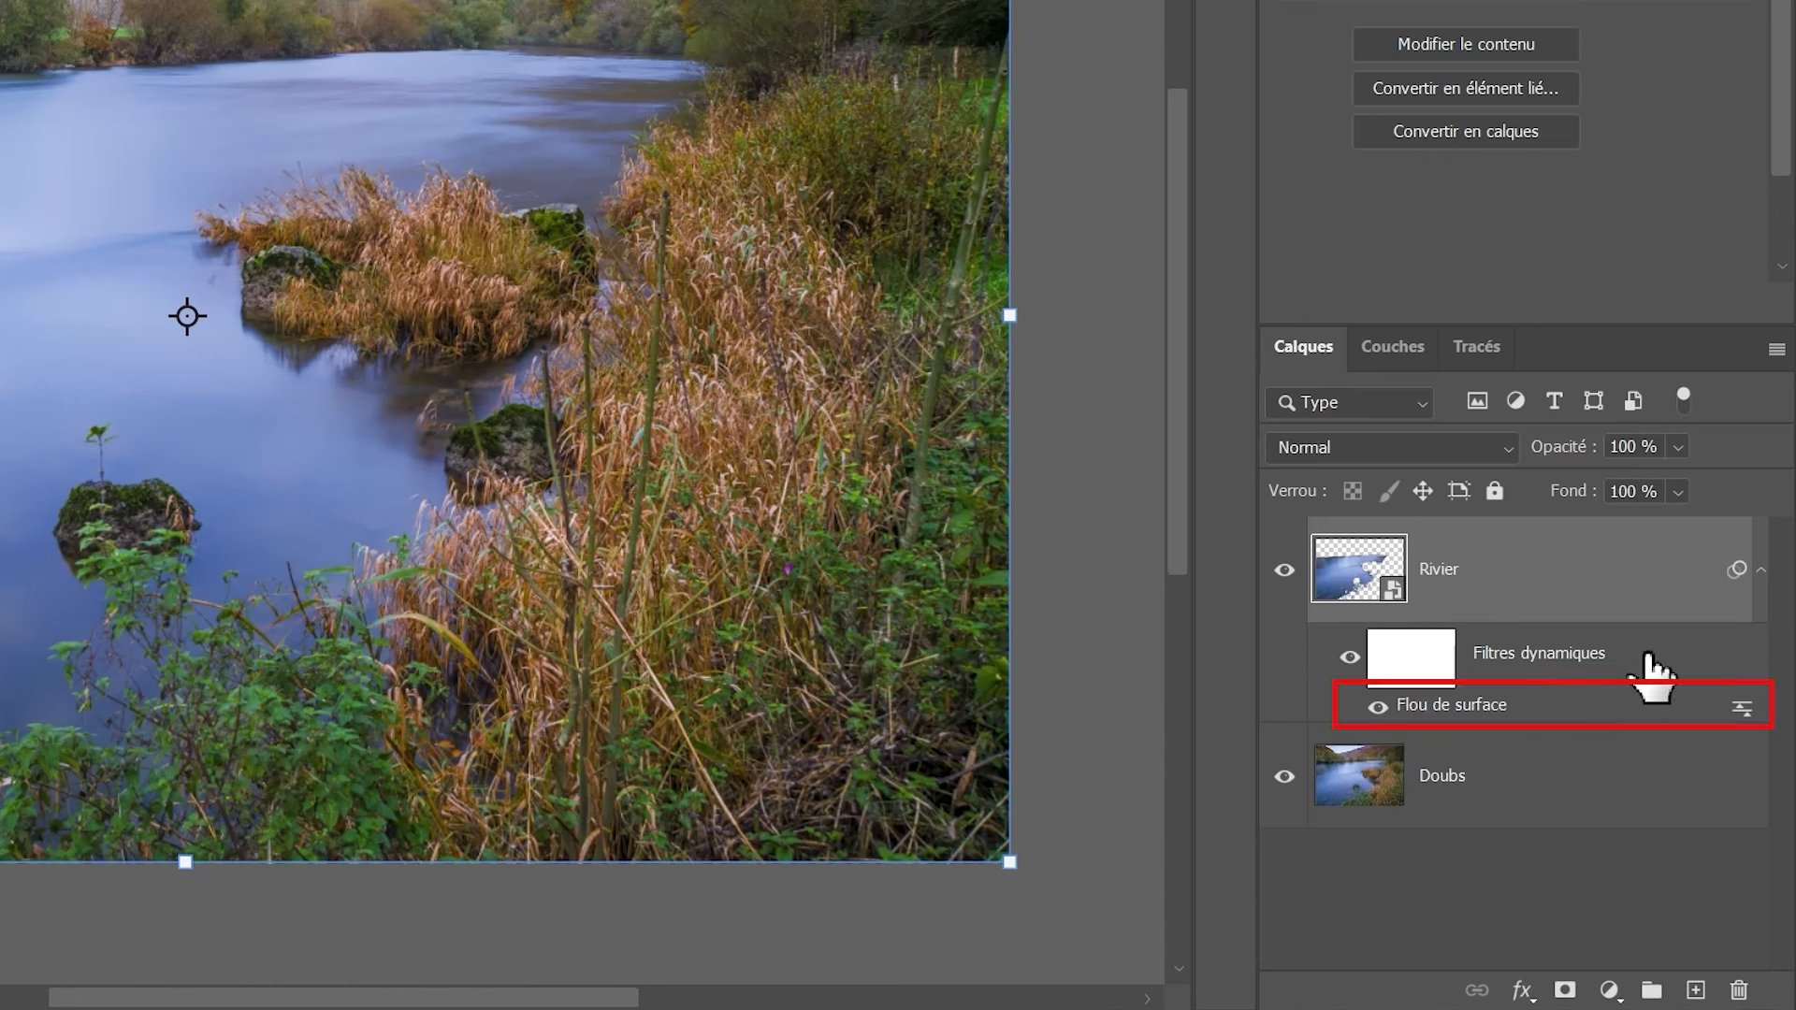
Collapse and expand the Rivier layer's smart filter list, and reopen the Surface Blur settings and cancel them without changes.
click(1762, 569)
click(1762, 568)
click(1762, 568)
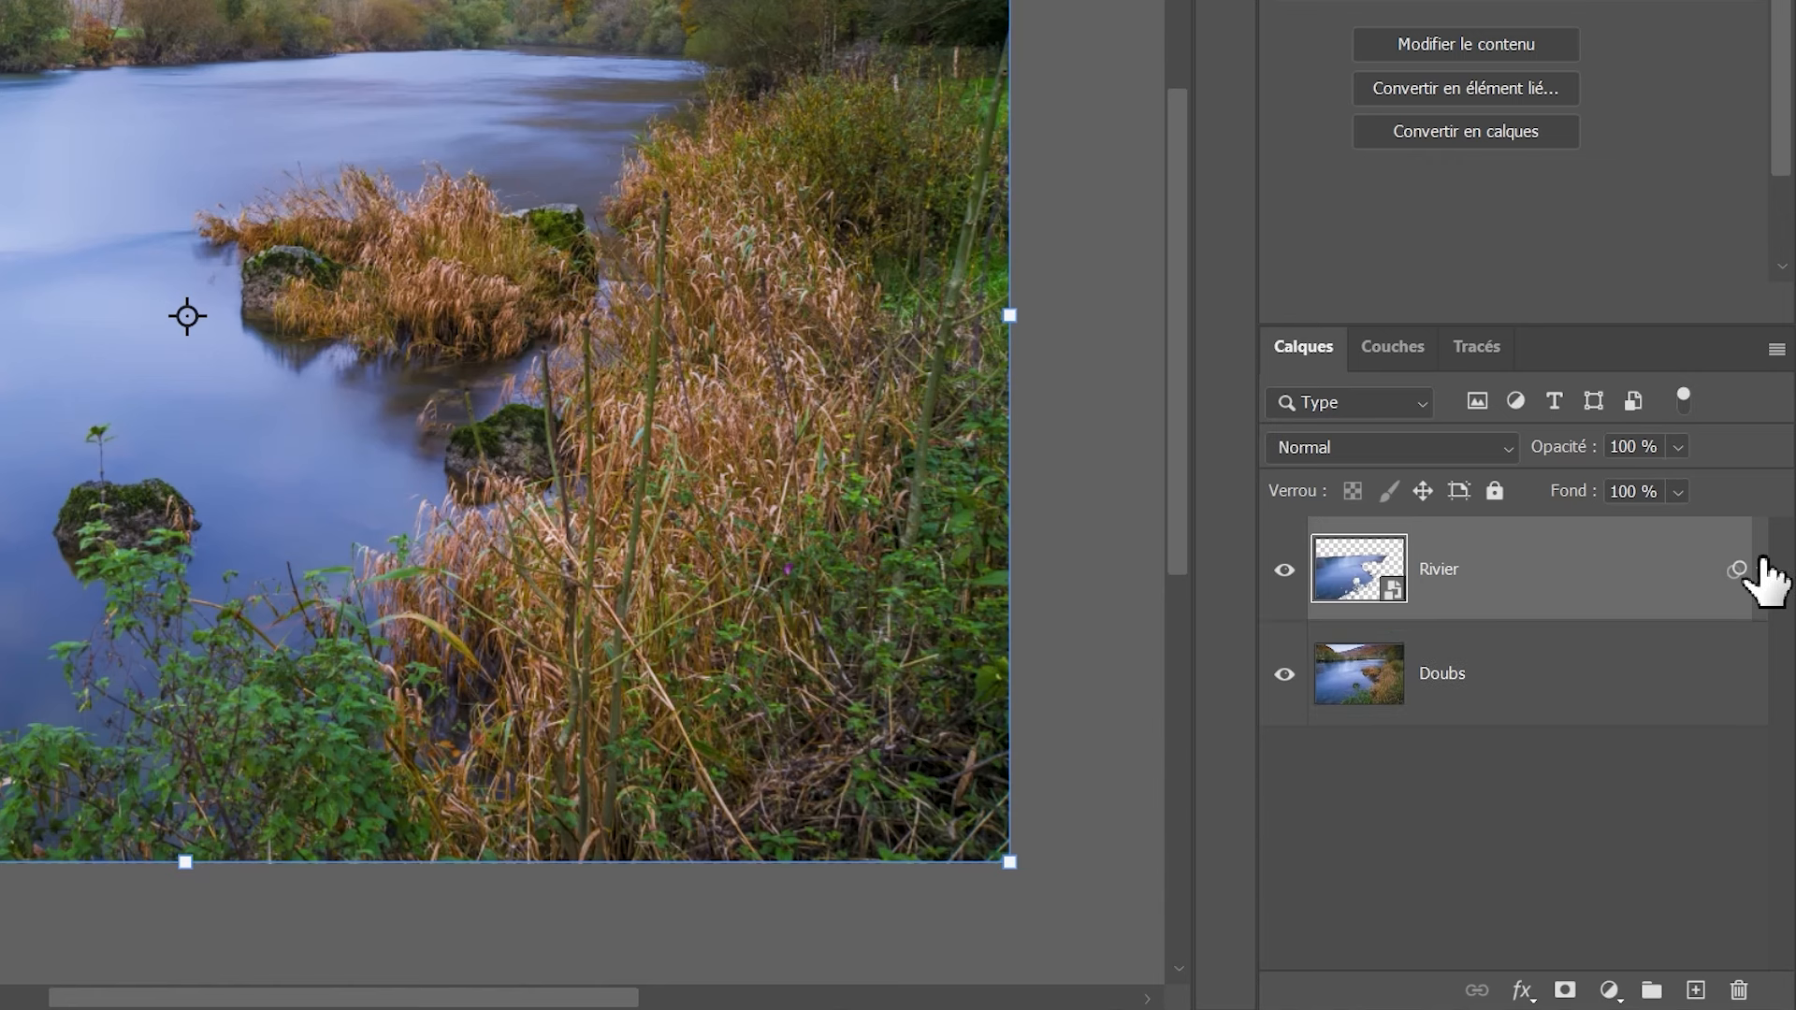
click(1763, 565)
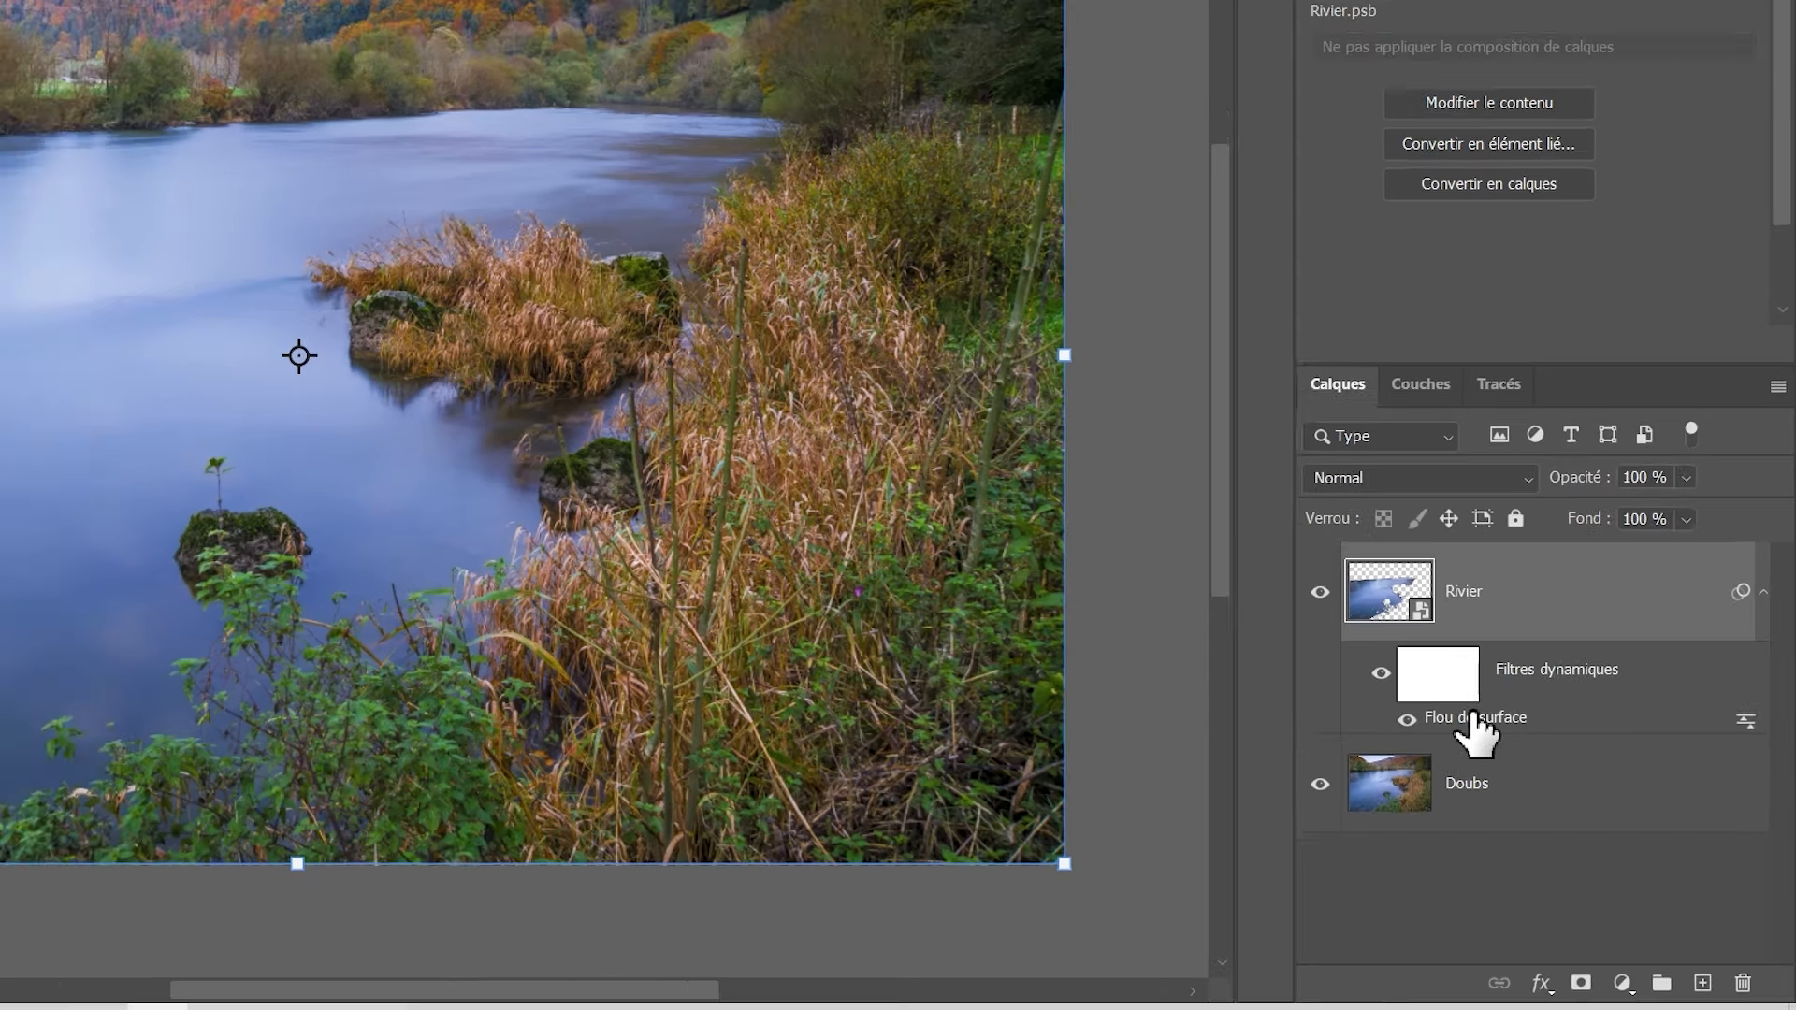
double_click(1427, 707)
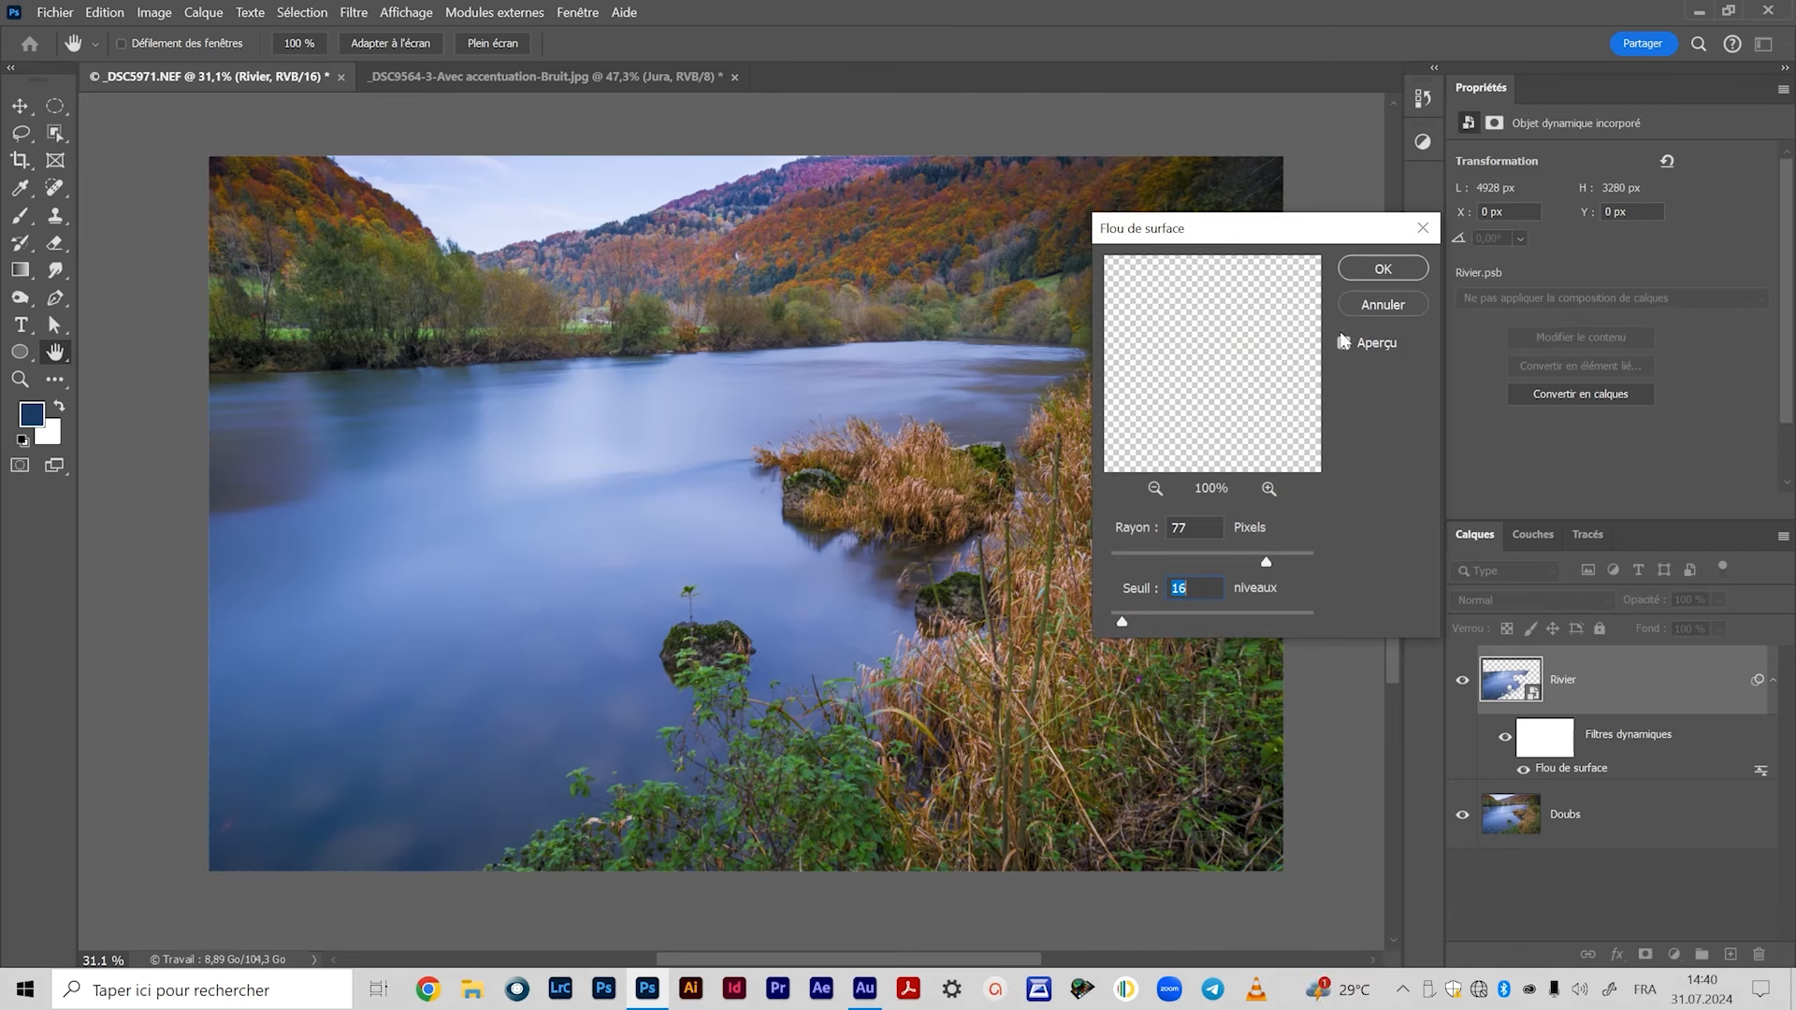
click(1371, 299)
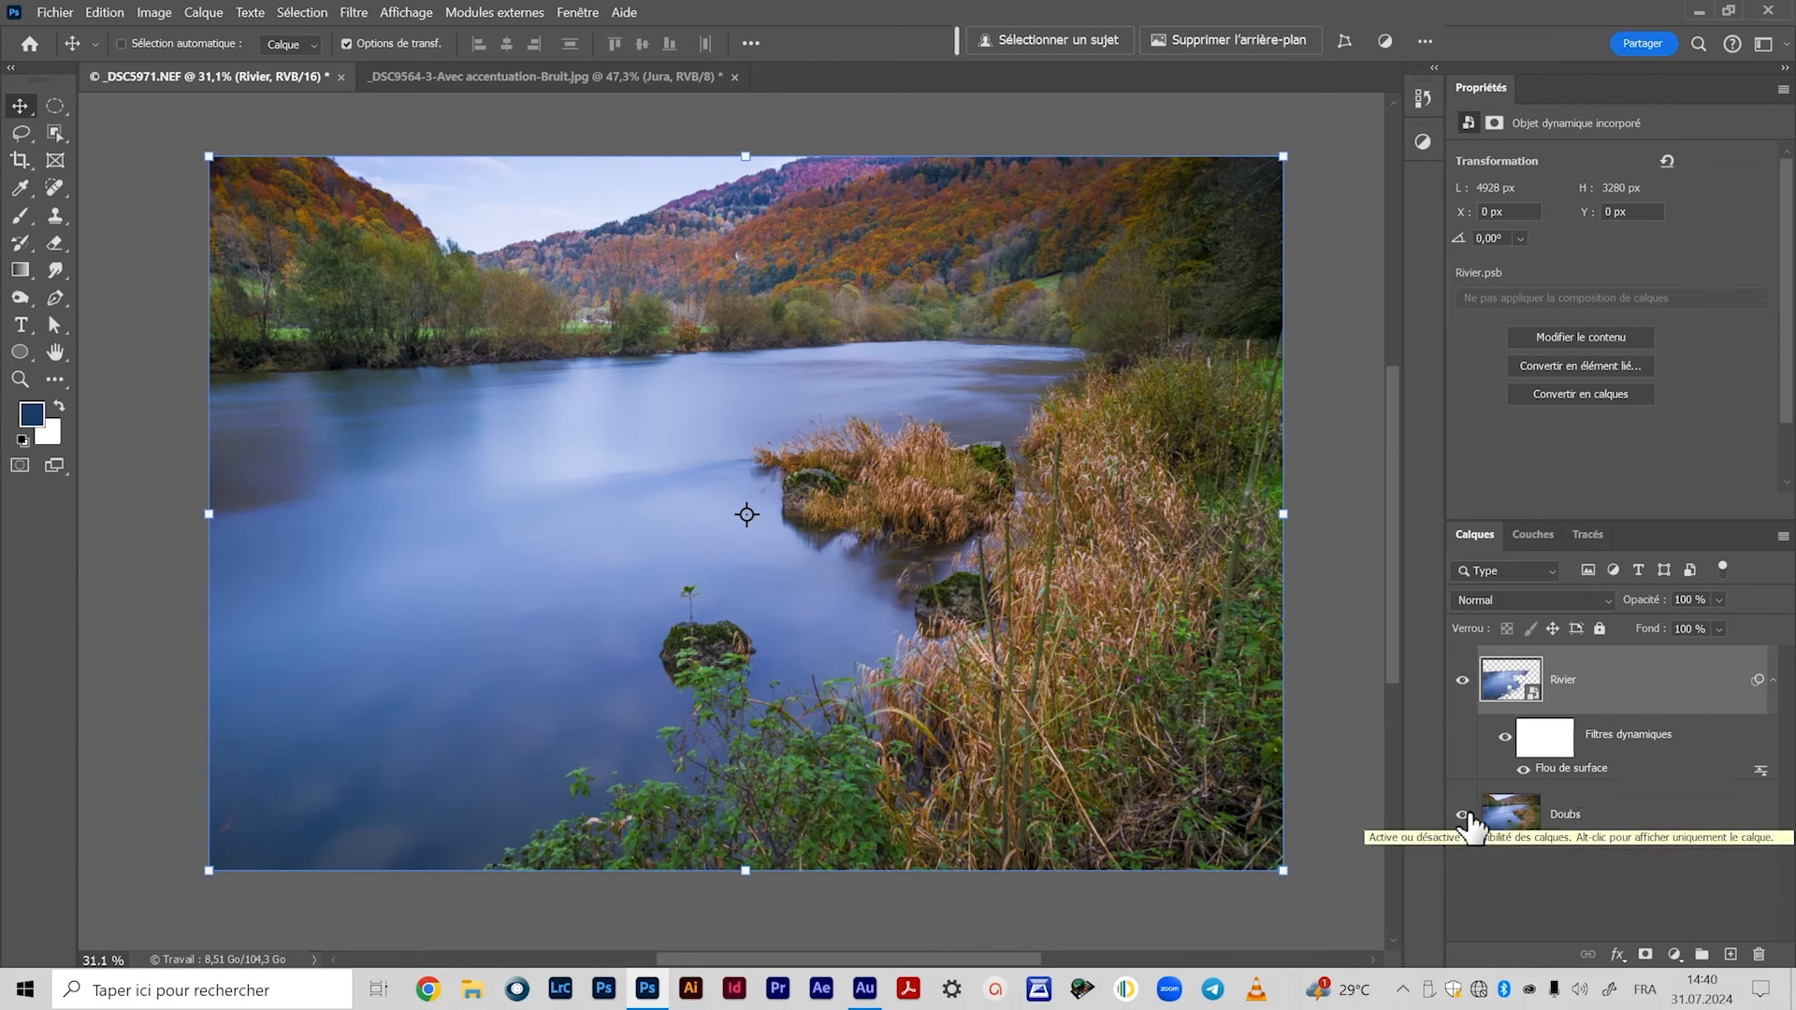
Hide the Doubs layer to isolate the blurred water and reselect the Rivier layer.
click(1463, 827)
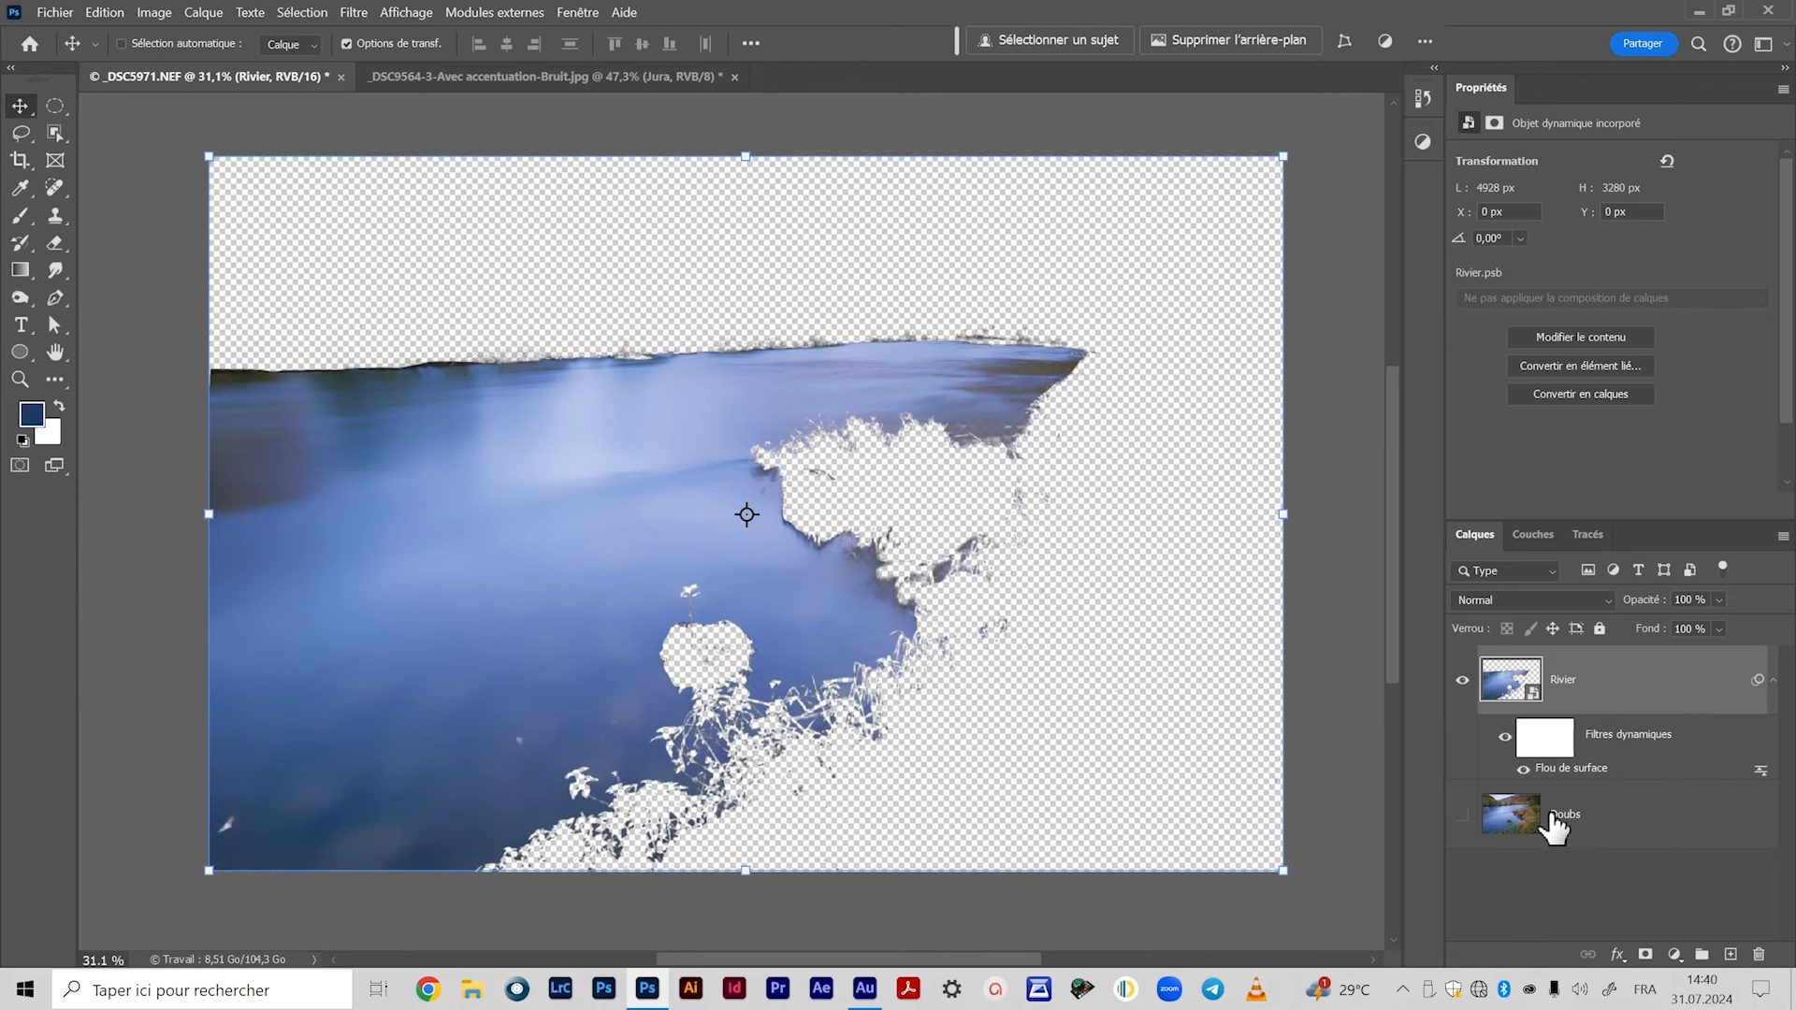
click(1629, 823)
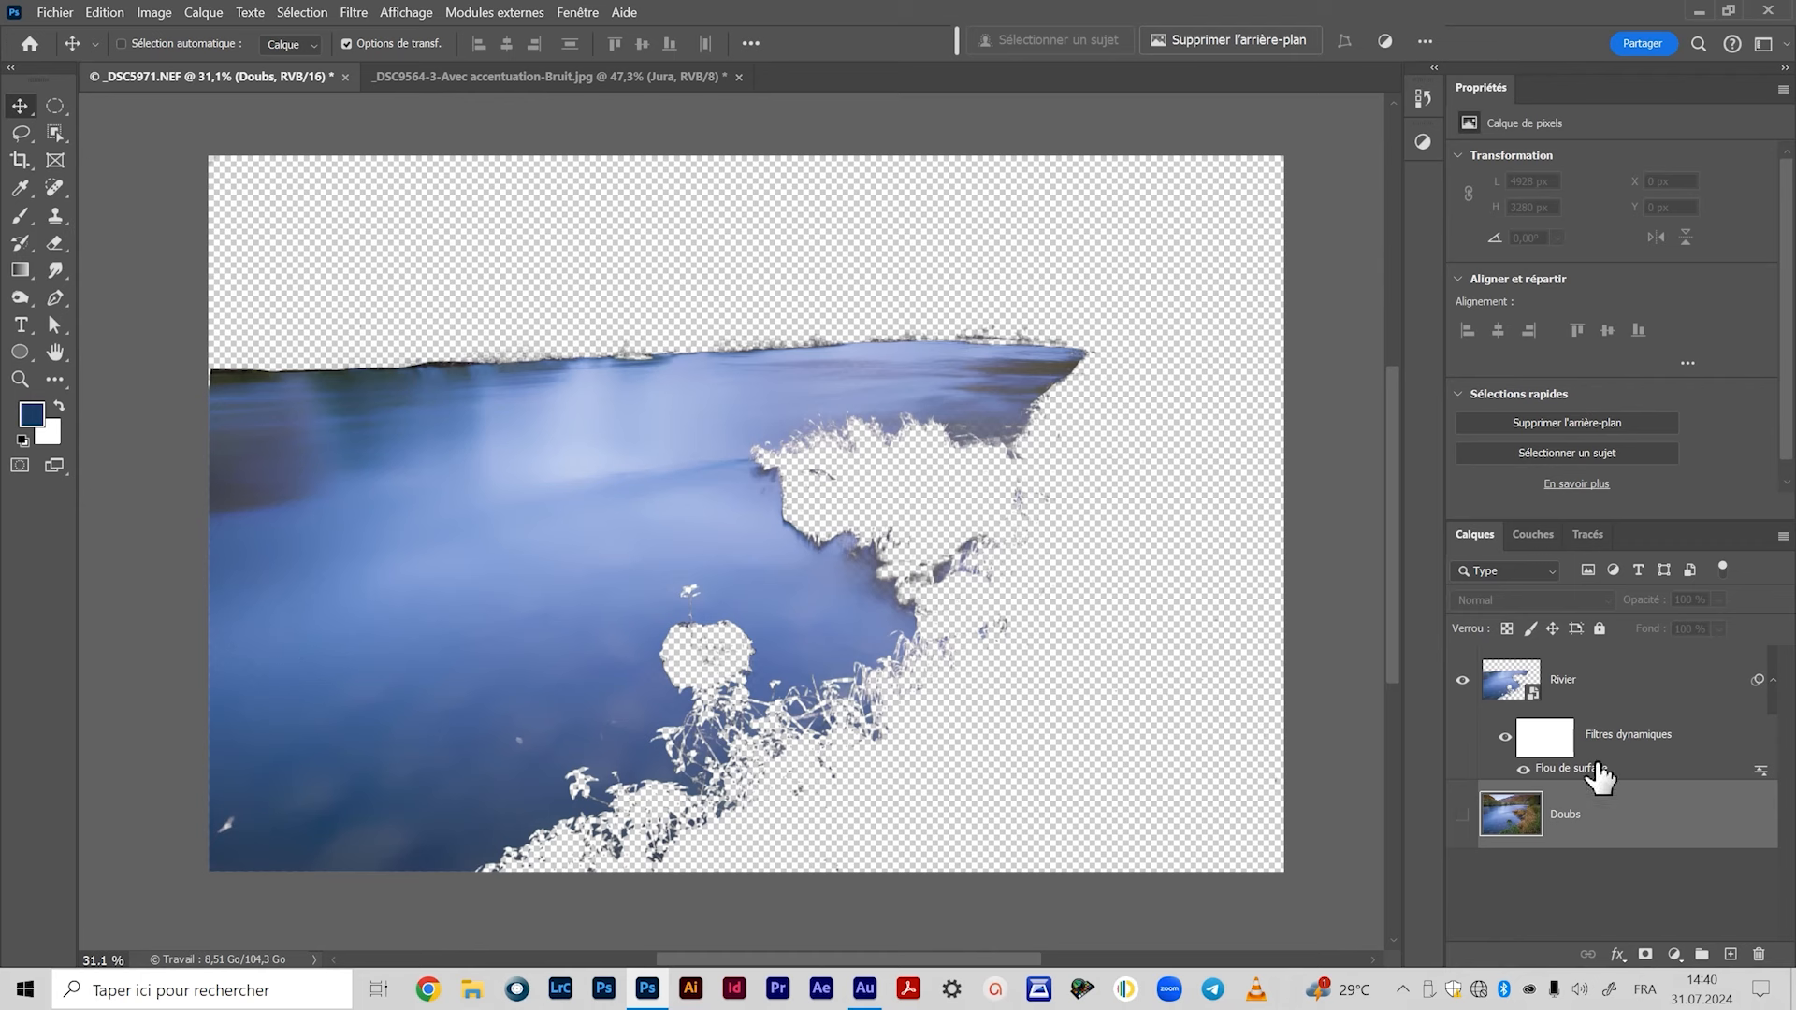
click(1598, 774)
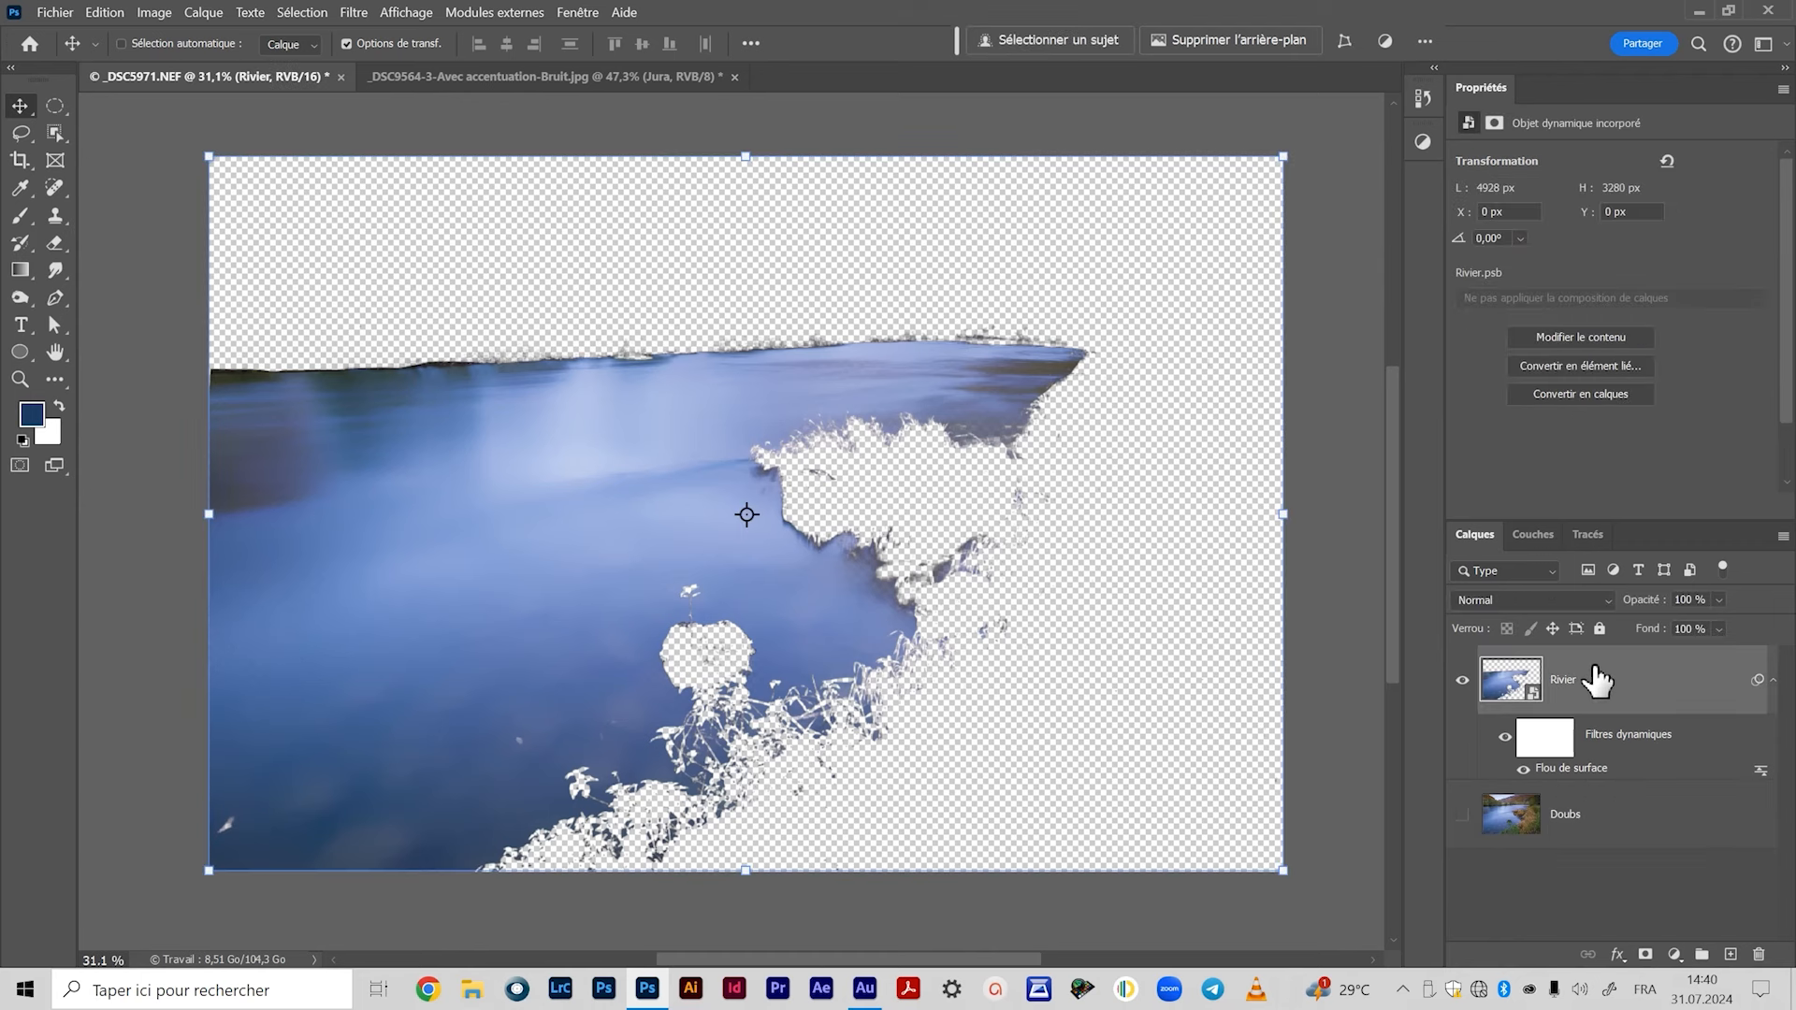
Try a Gaussian Blur with a radius of 16.6 pixels on the Rivier smart object.
click(355, 13)
mouse_move(580, 359)
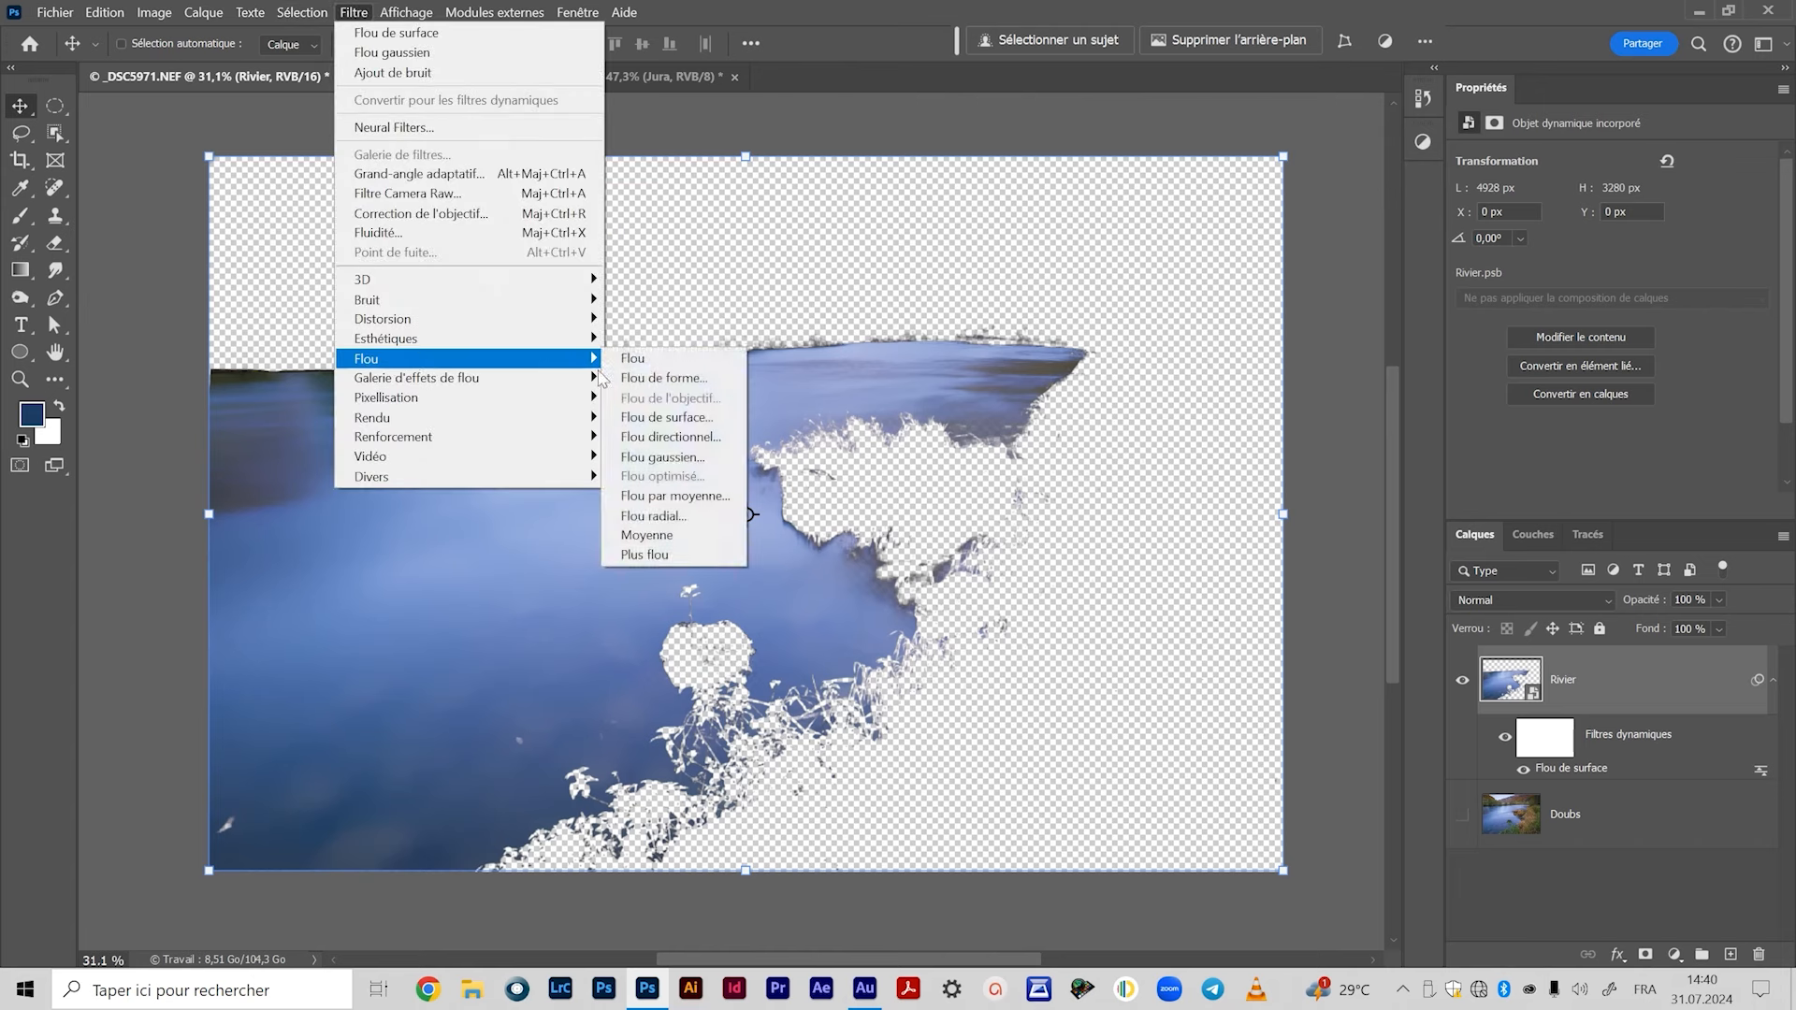
click(680, 459)
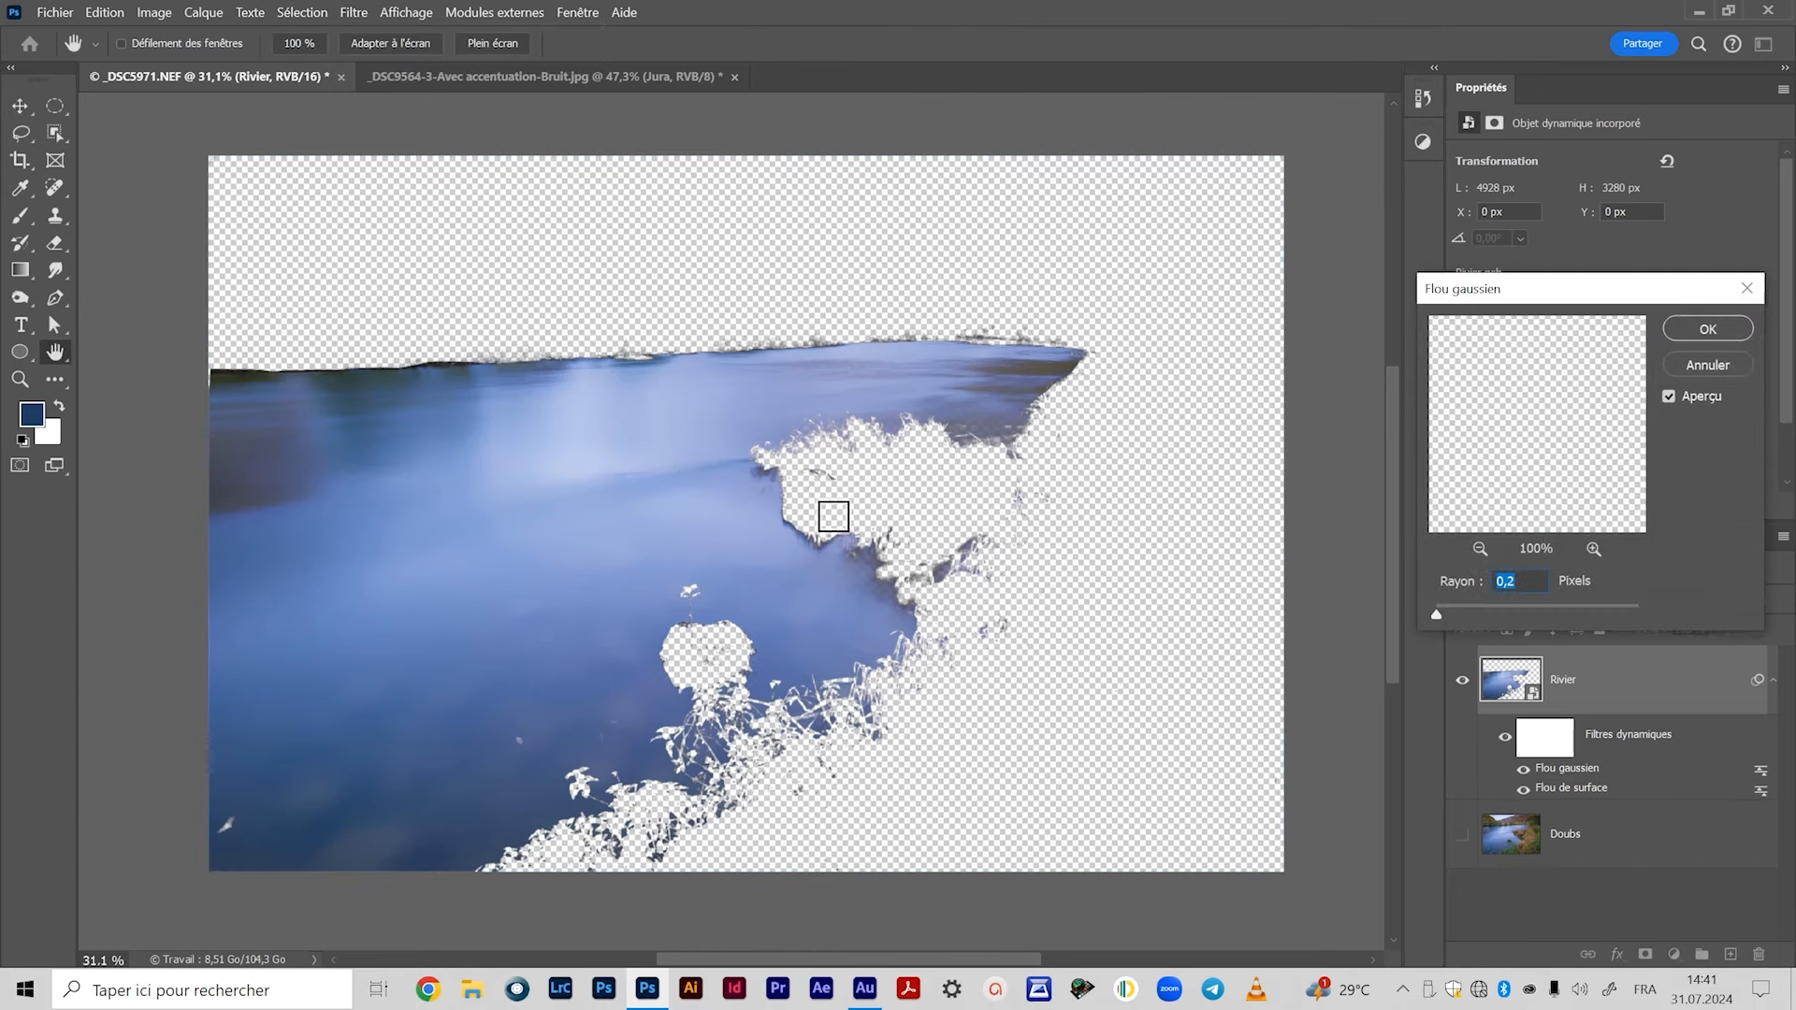
drag(1515, 616, 1521, 614)
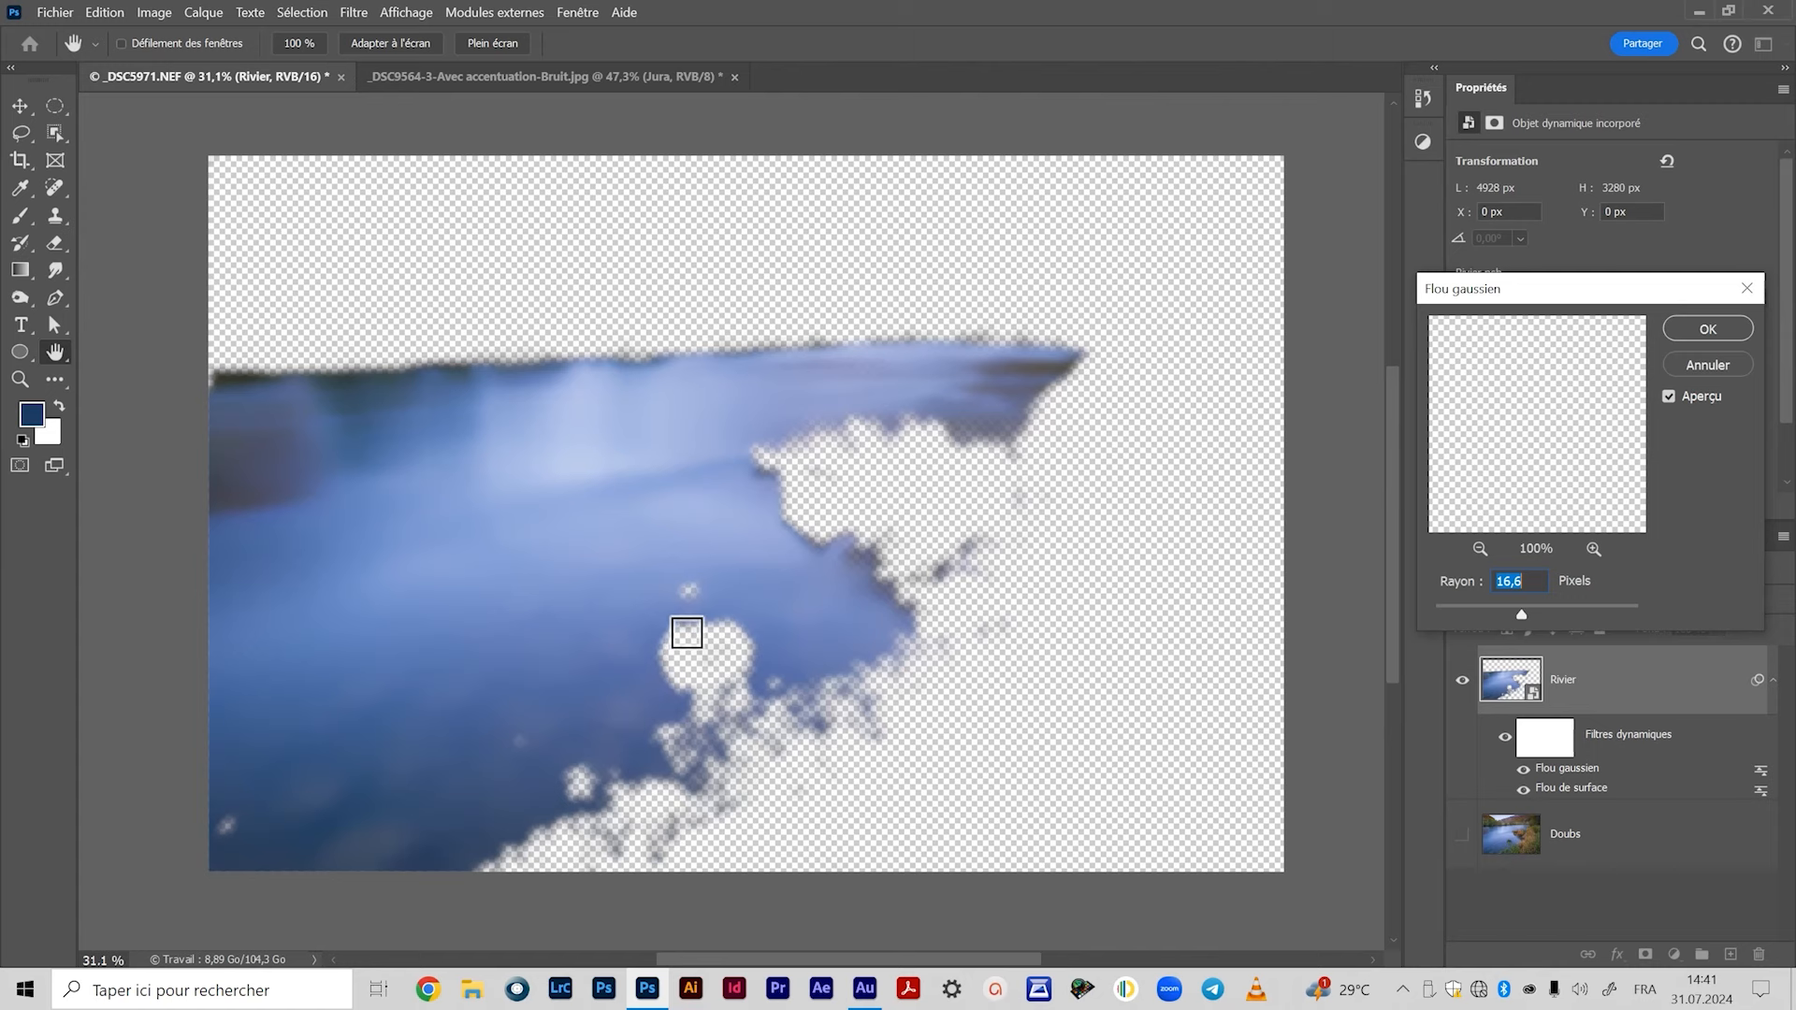
key(alt)
click(1682, 324)
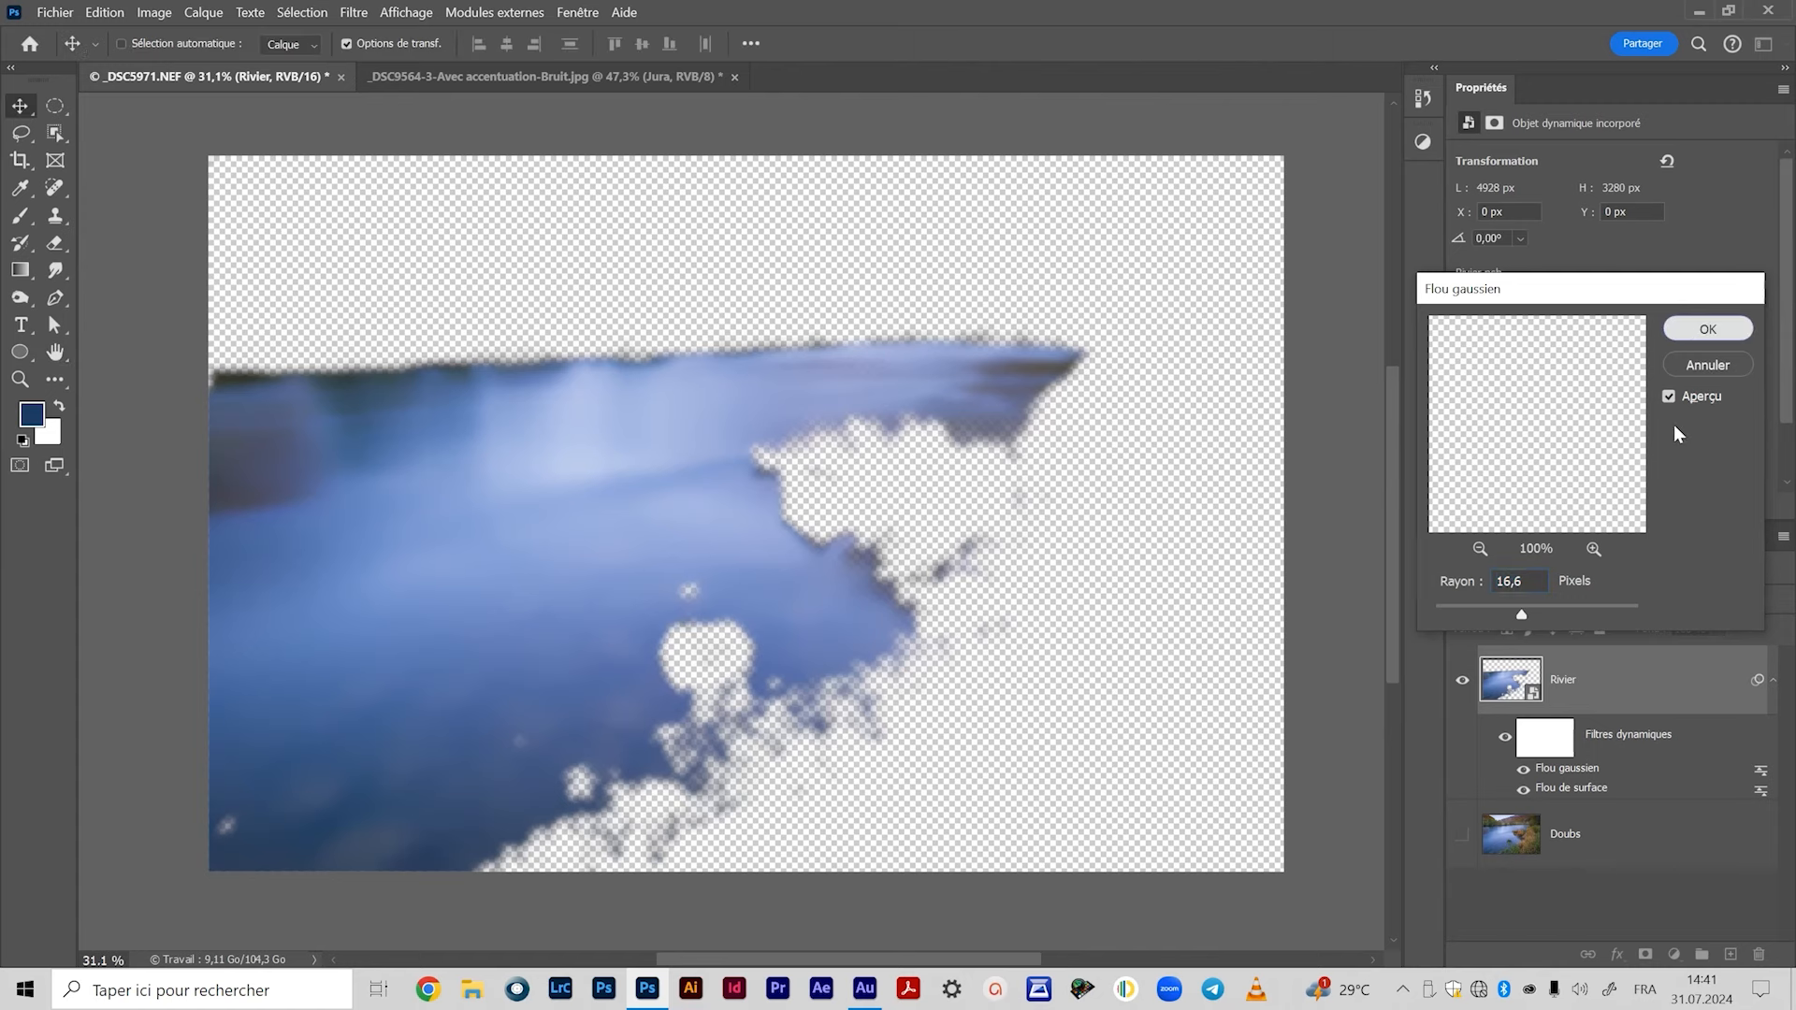
Inspect the water's edge around the rock up close, switching the Gaussian Blur off and on to compare it with the Surface Blur.
key(ctrl+space)
drag(695, 662, 769, 638)
drag(1068, 254, 738, 610)
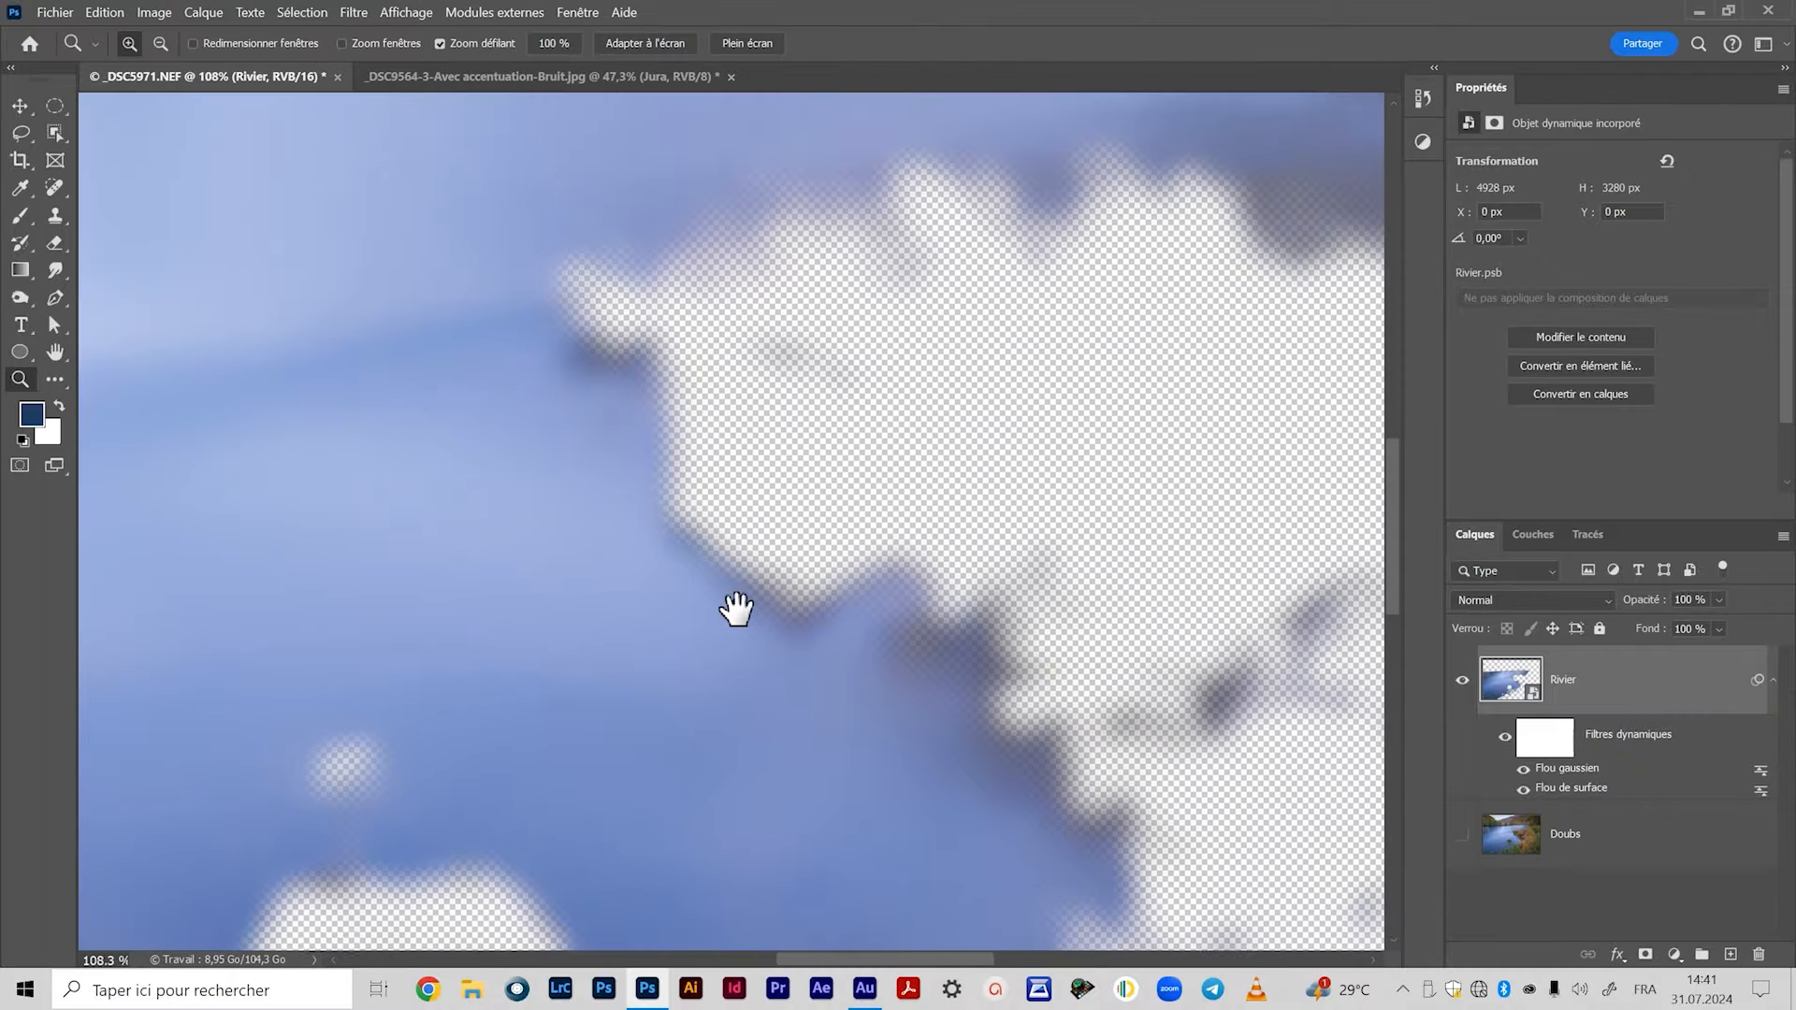
drag(690, 544, 756, 531)
click(1523, 768)
key(v)
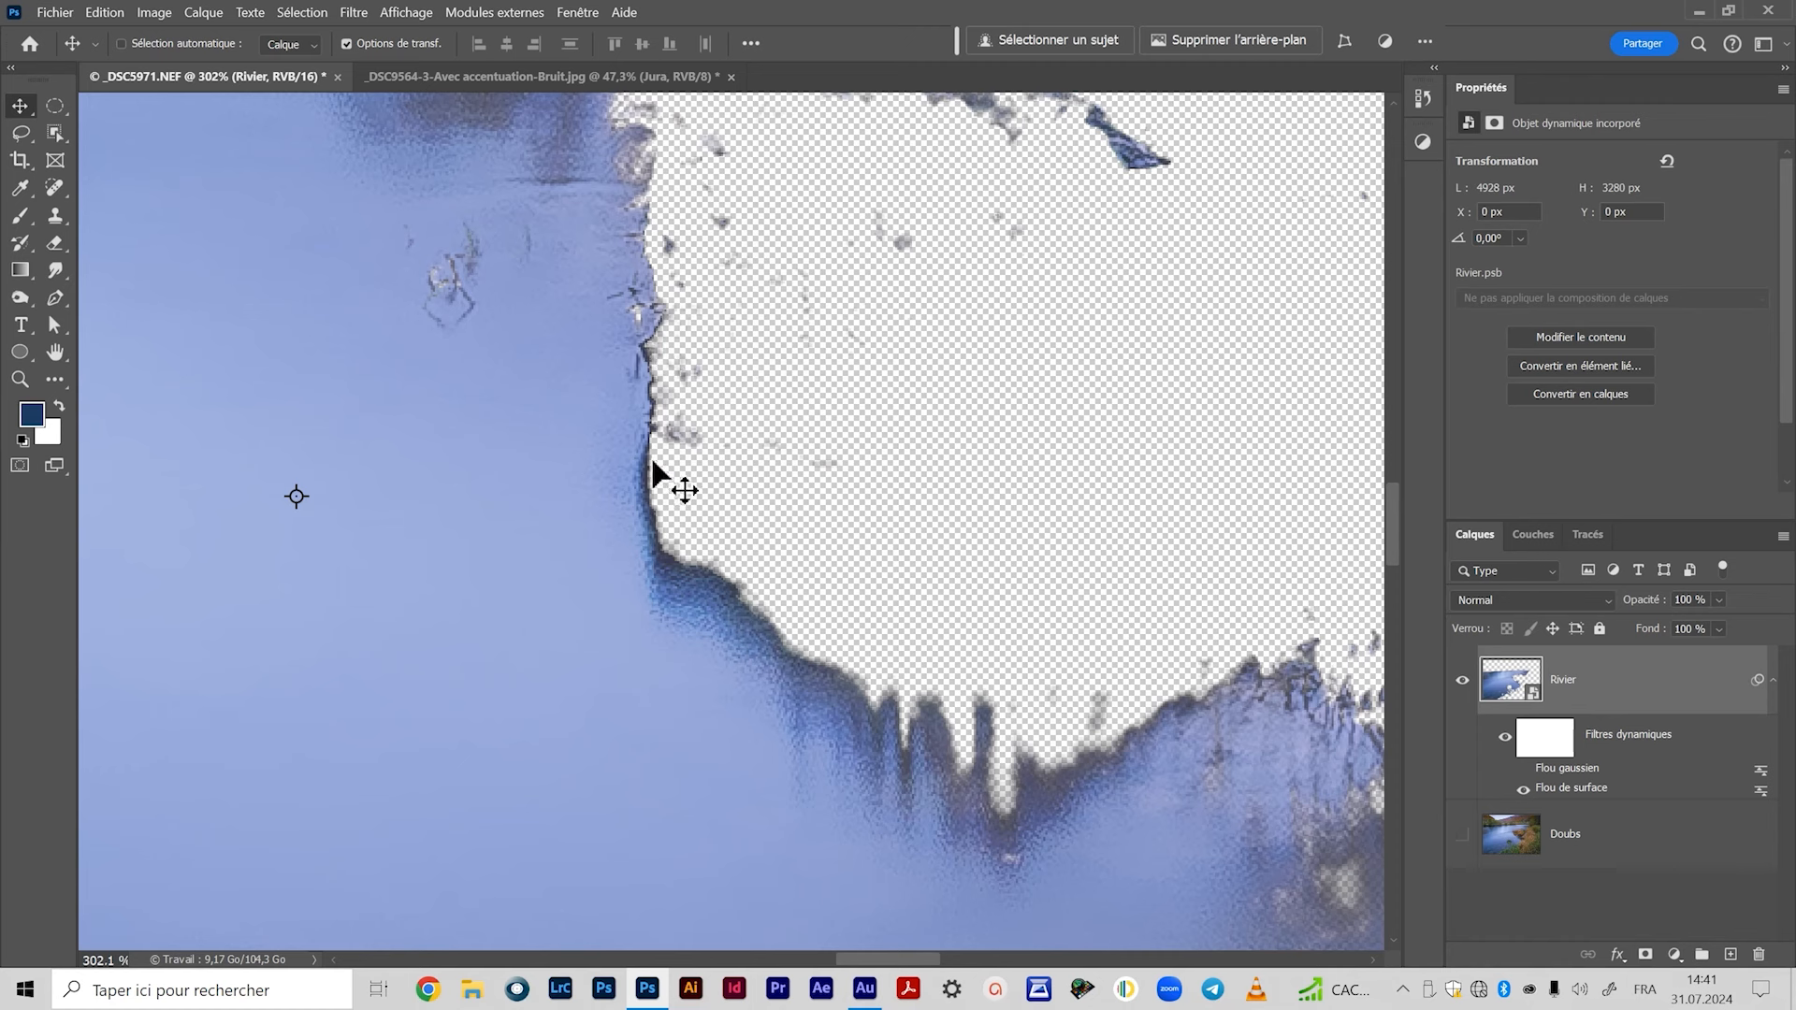
double_click(1557, 770)
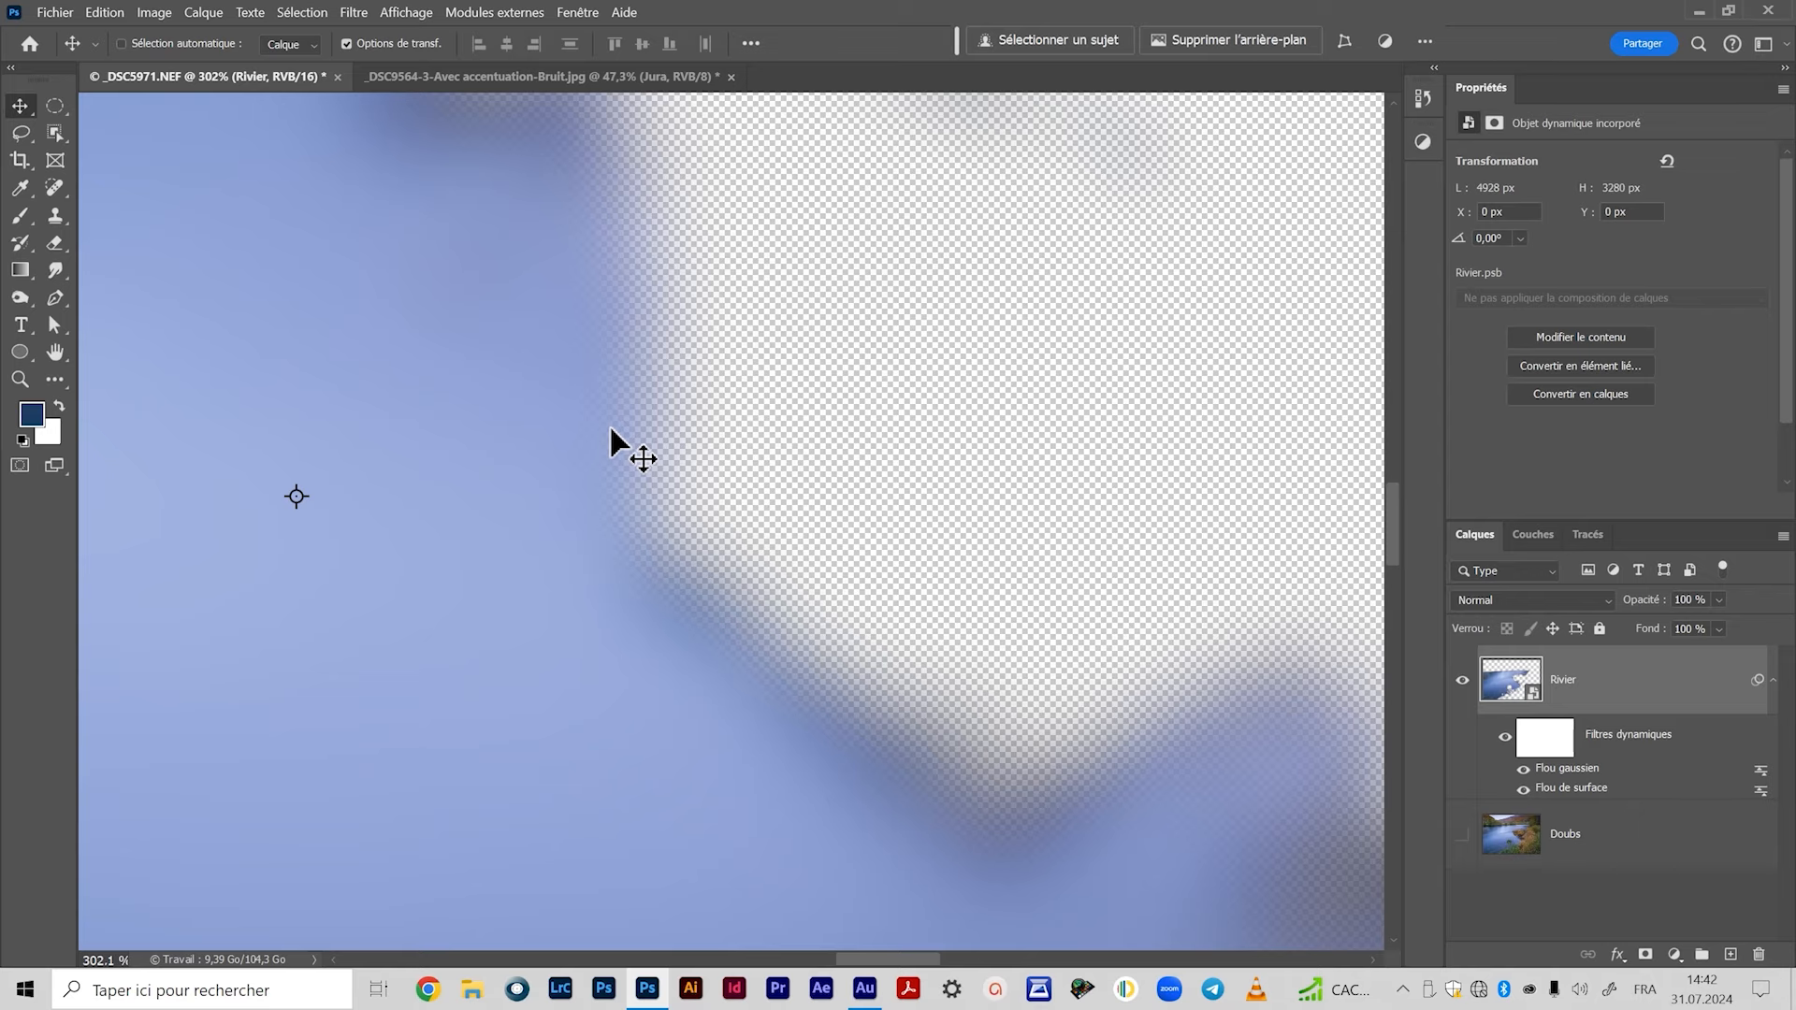
Delete the Gaussian Blur smart filter from the Rivier layer.
scroll(621, 449, down, 10)
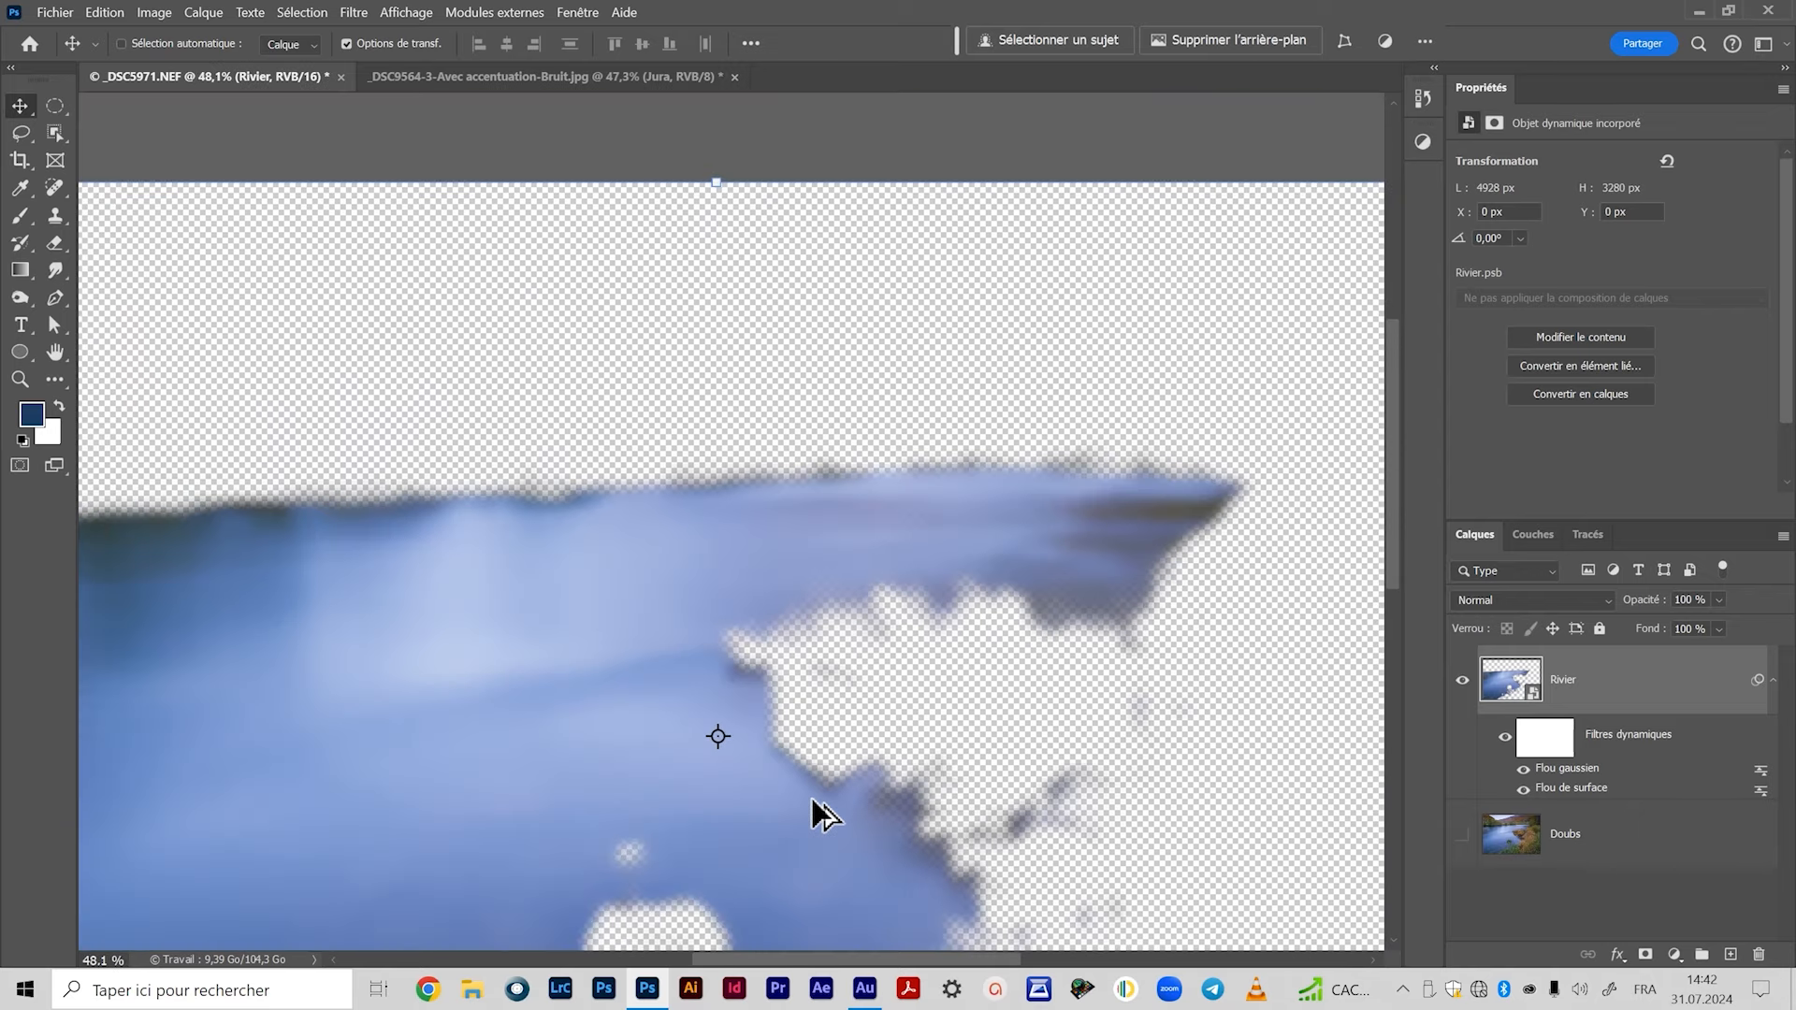
scroll(813, 803, up, 1)
drag(722, 731, 786, 490)
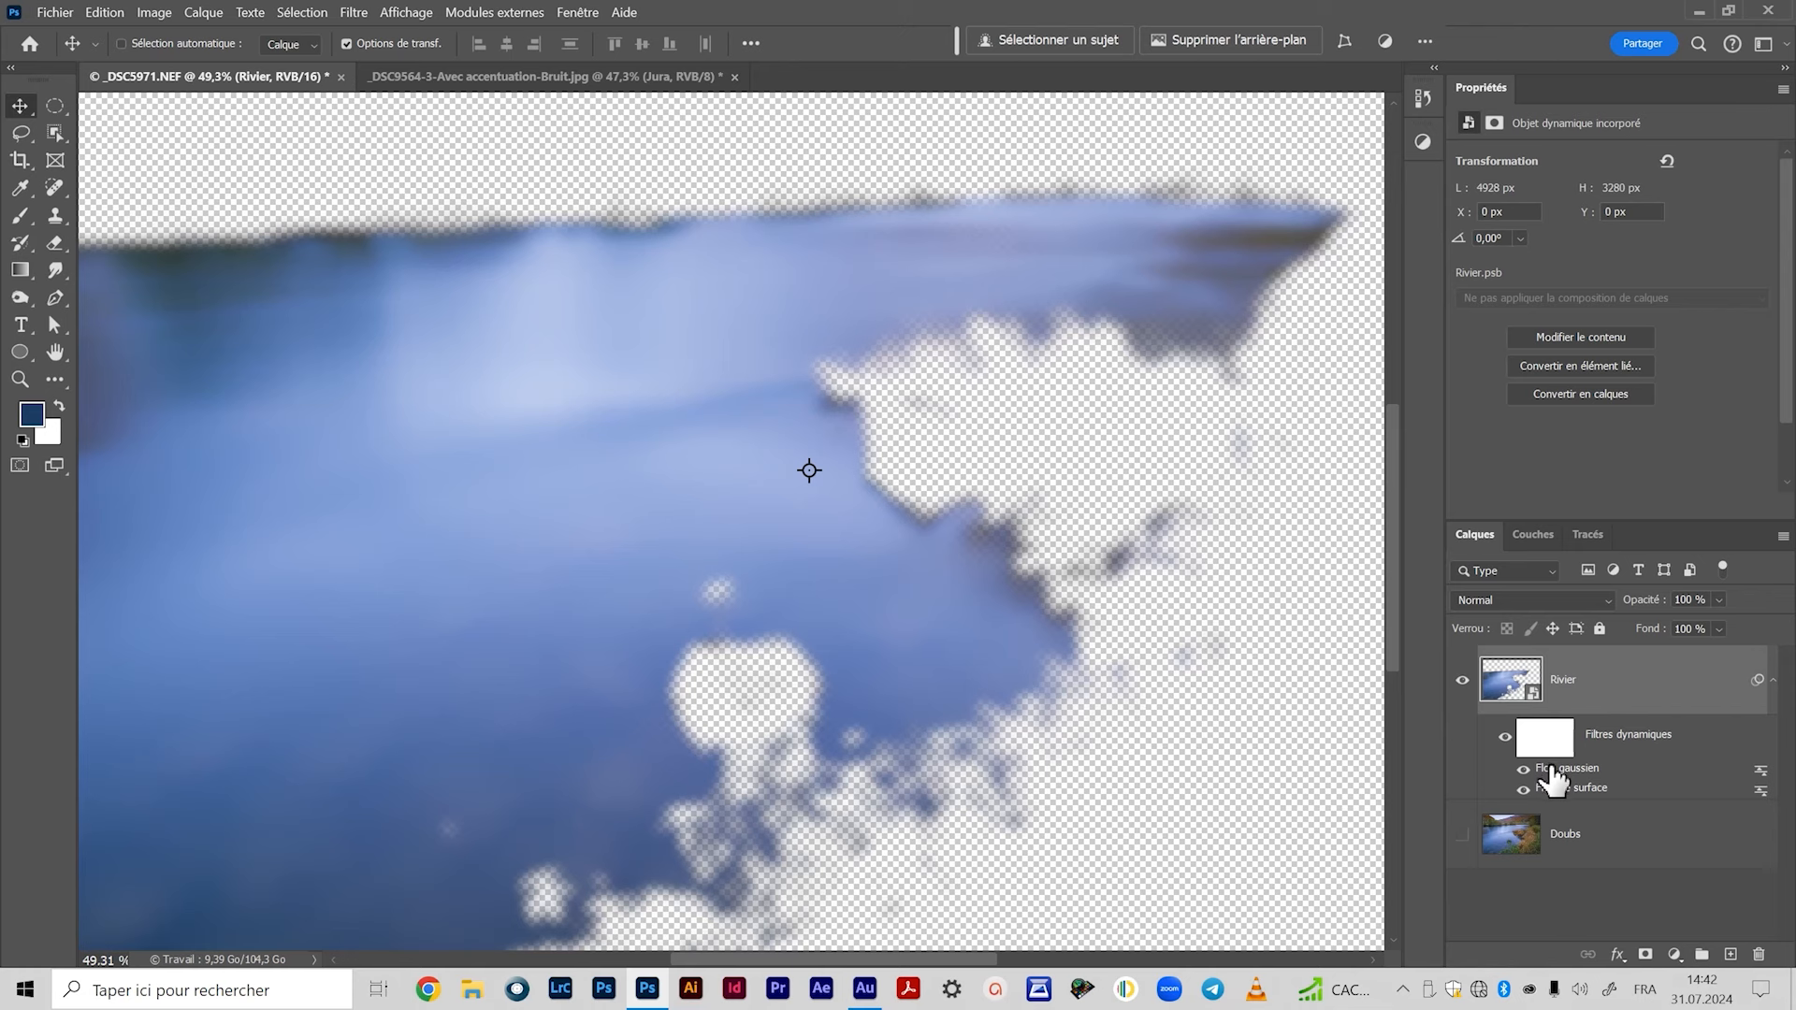
right_click(1588, 778)
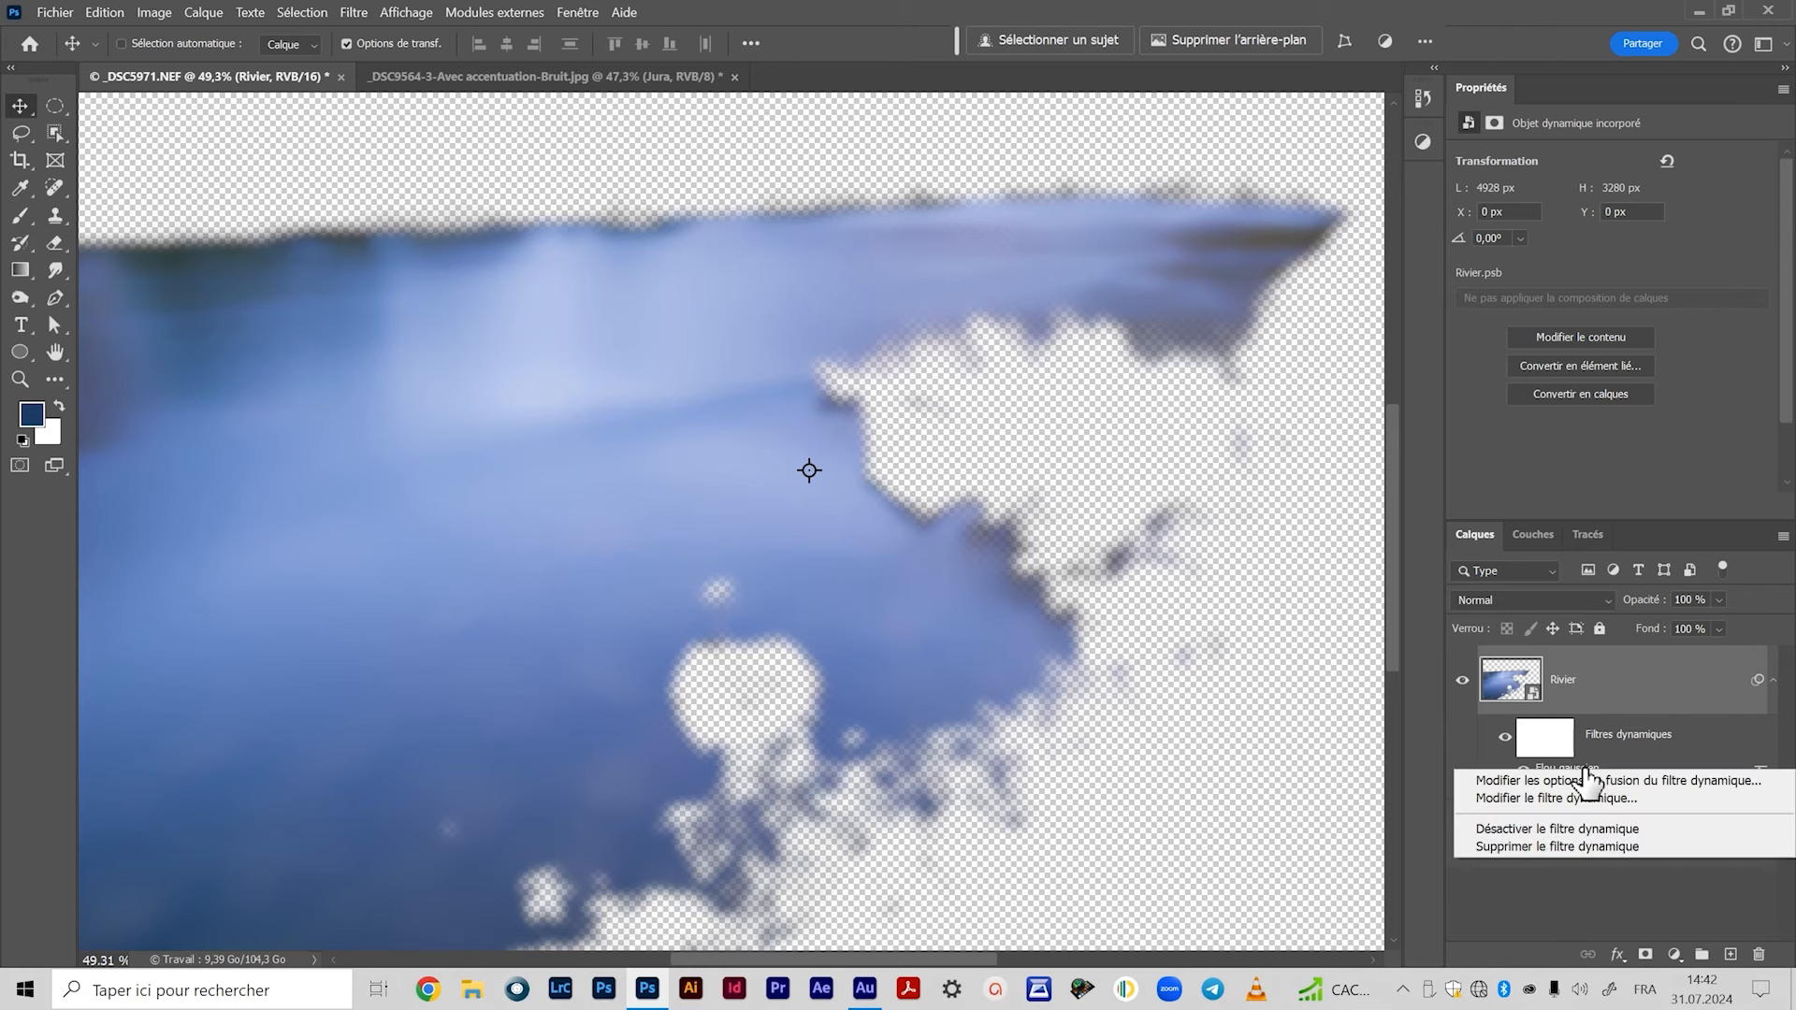
click(1550, 847)
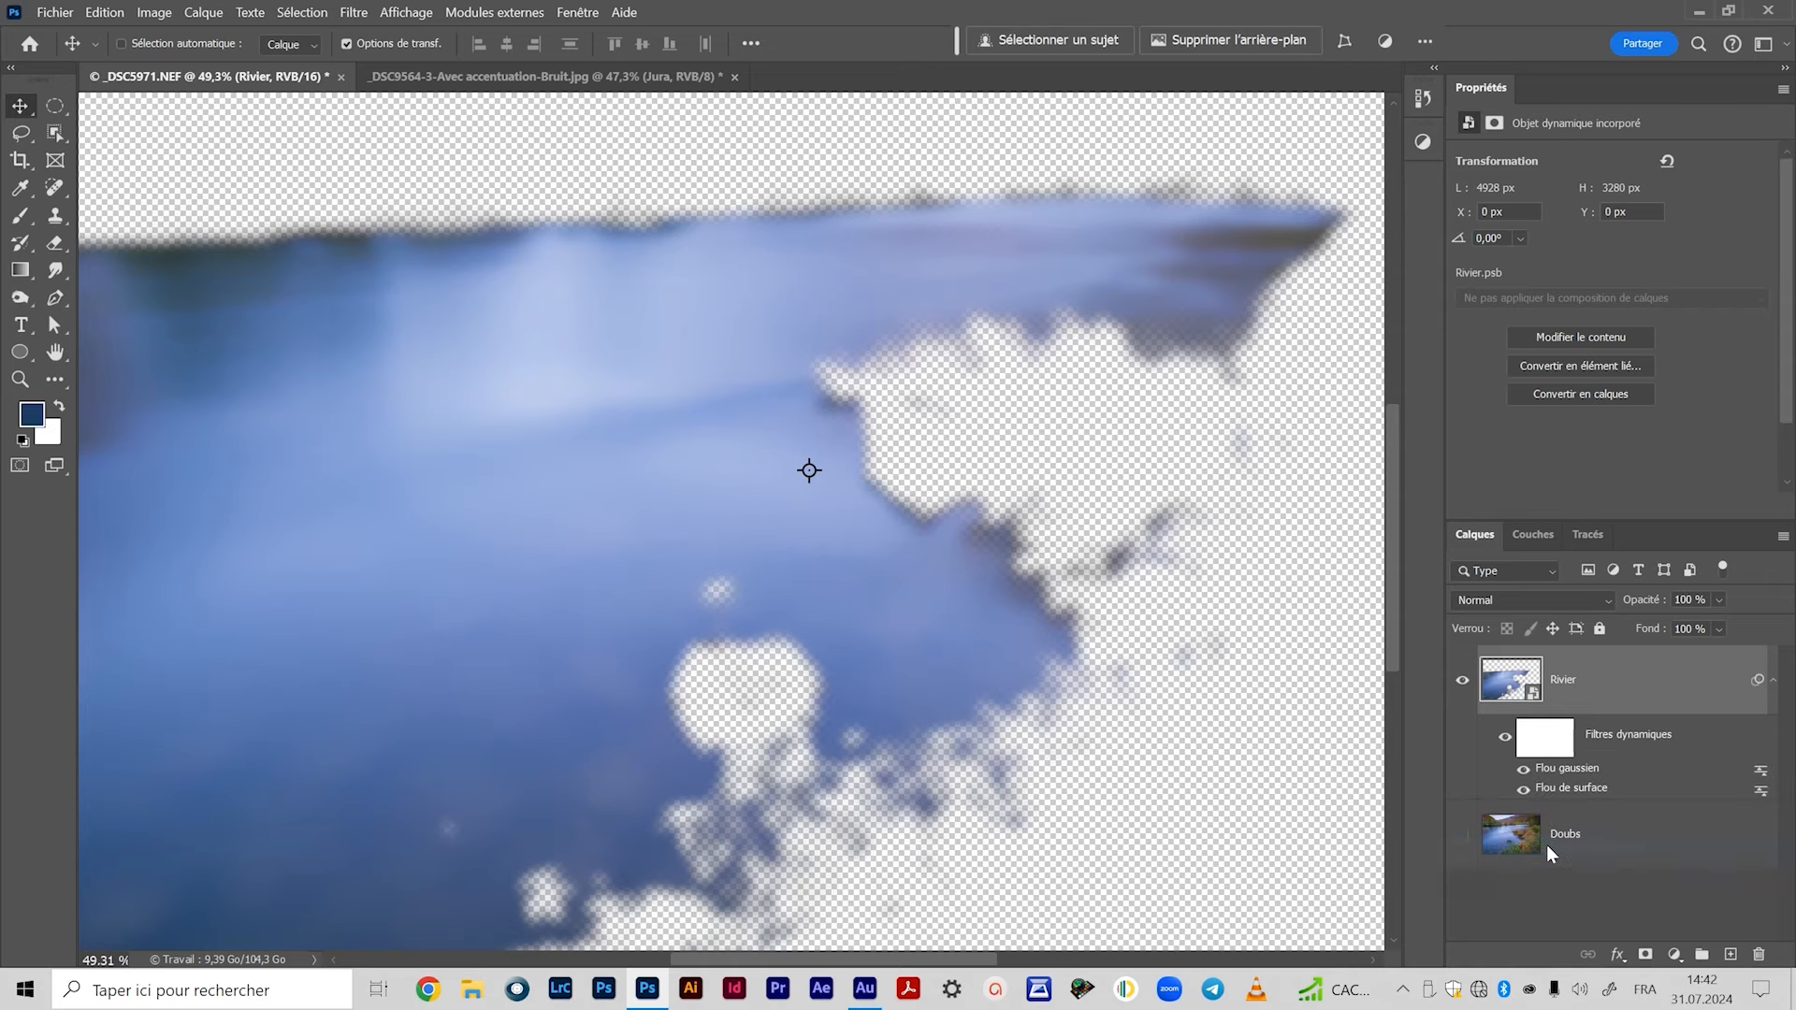
Switch the Surface Blur smart filter off and on to compare its effect on the isolated water.
drag(849, 594, 1026, 562)
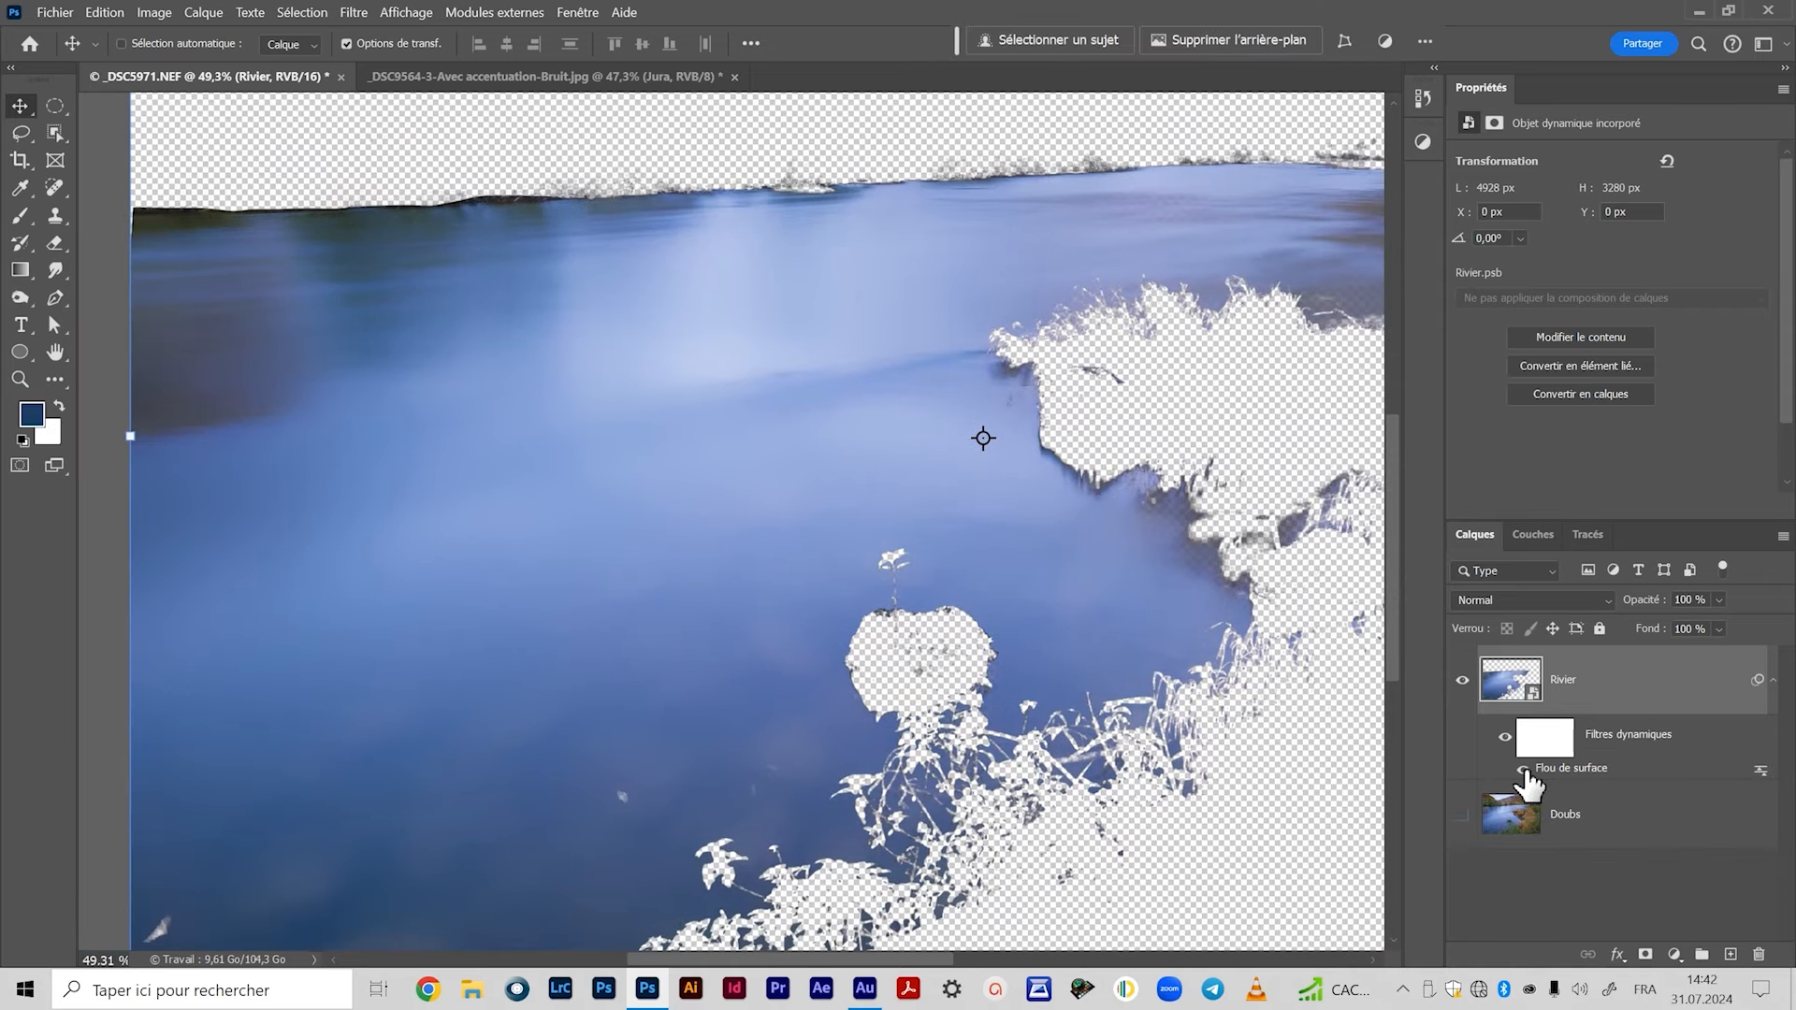
click(1523, 770)
click(1524, 769)
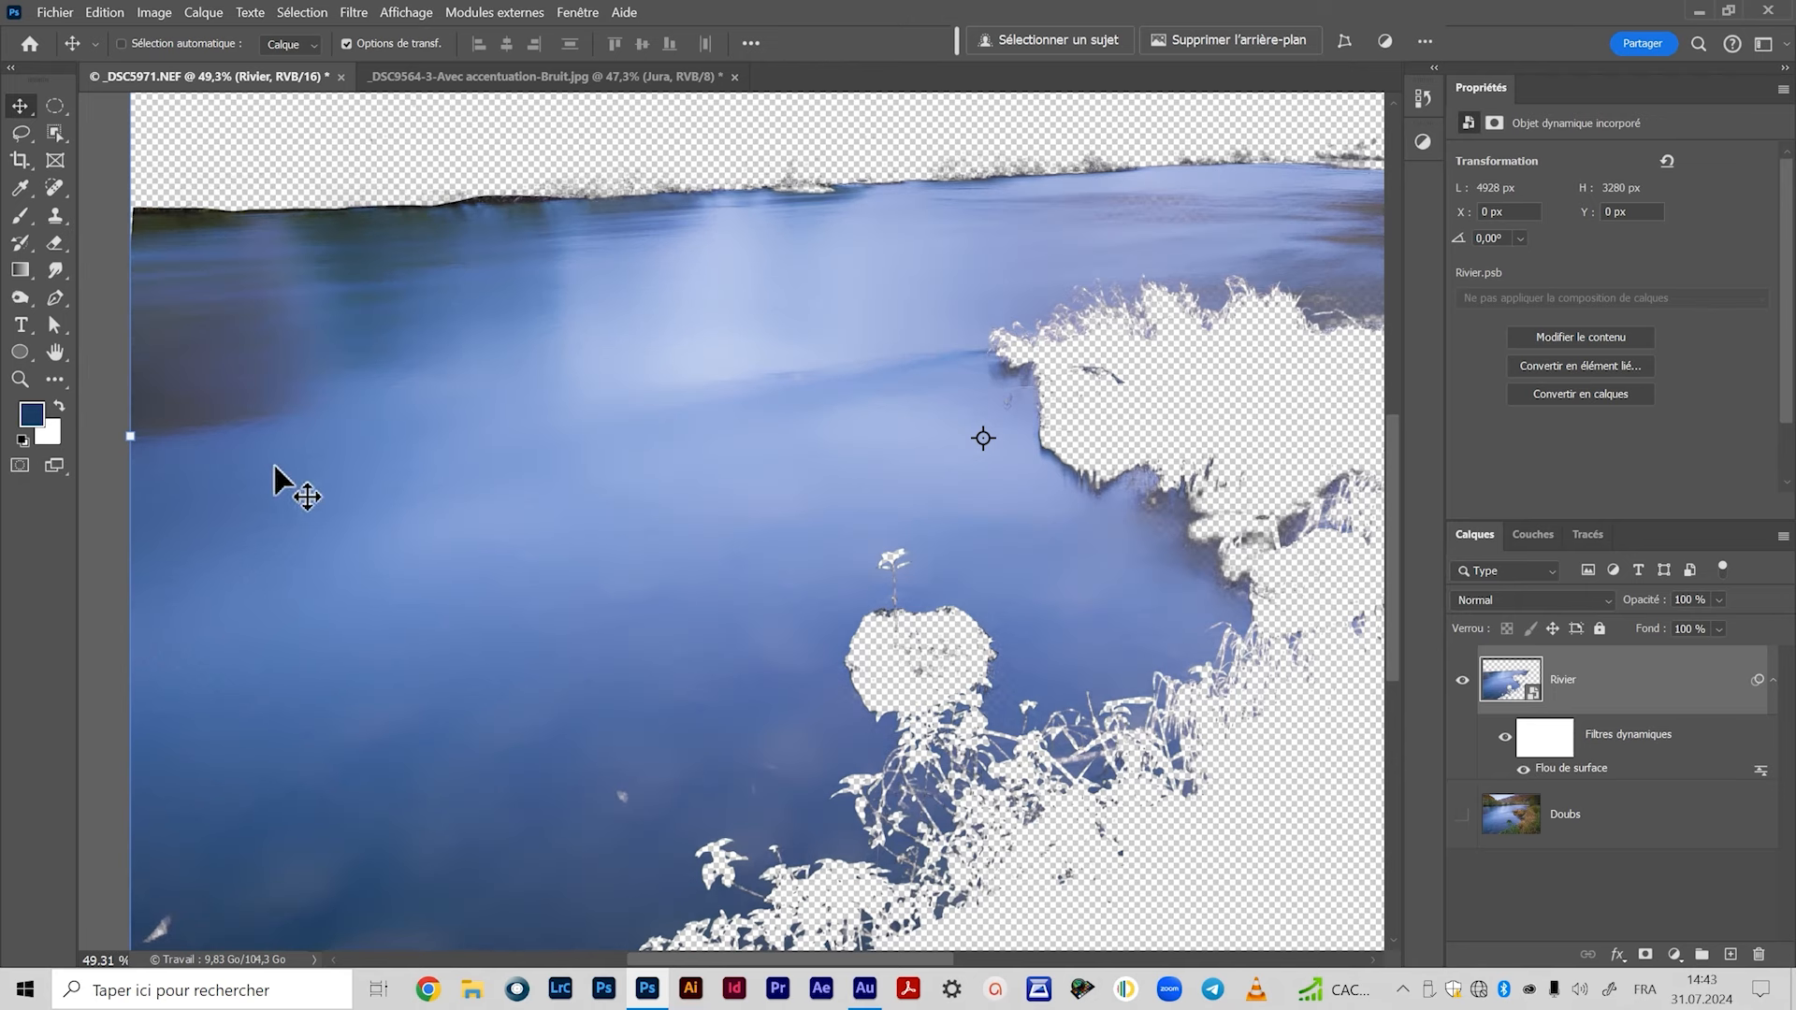
drag(545, 405, 514, 486)
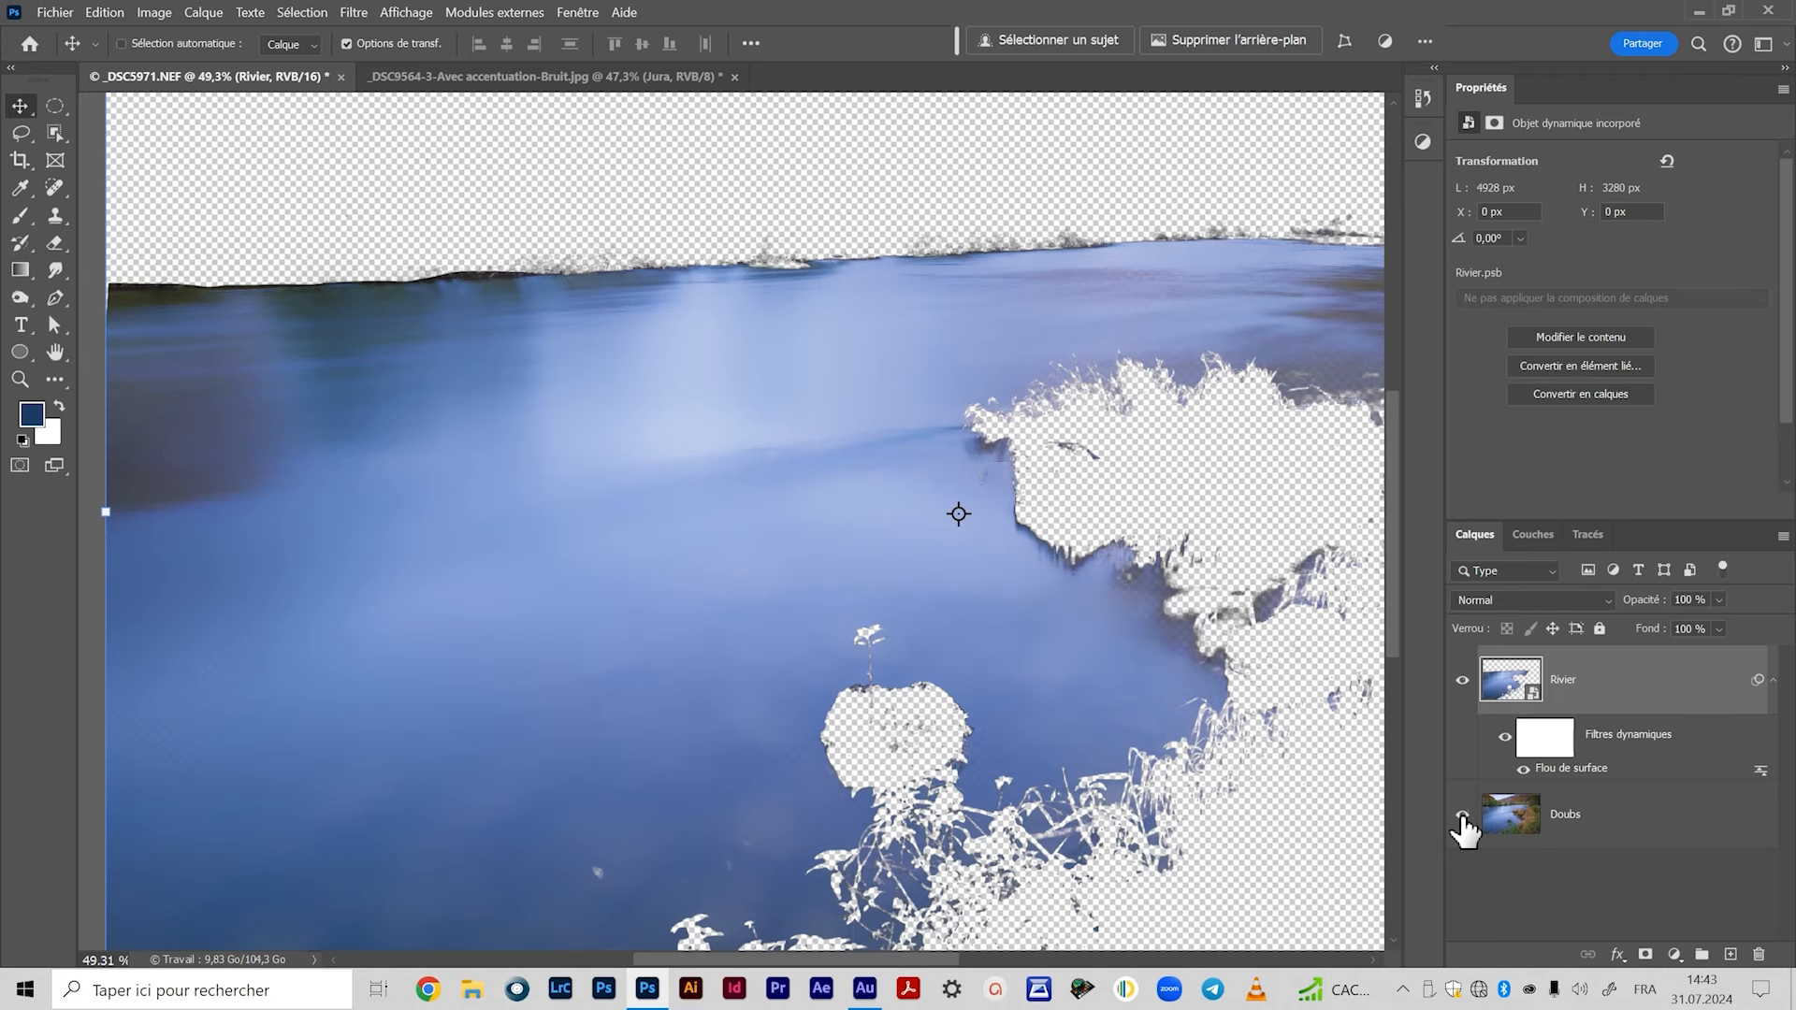
Make the Doubs layer visible again and bring the whole photo into view.
click(1462, 815)
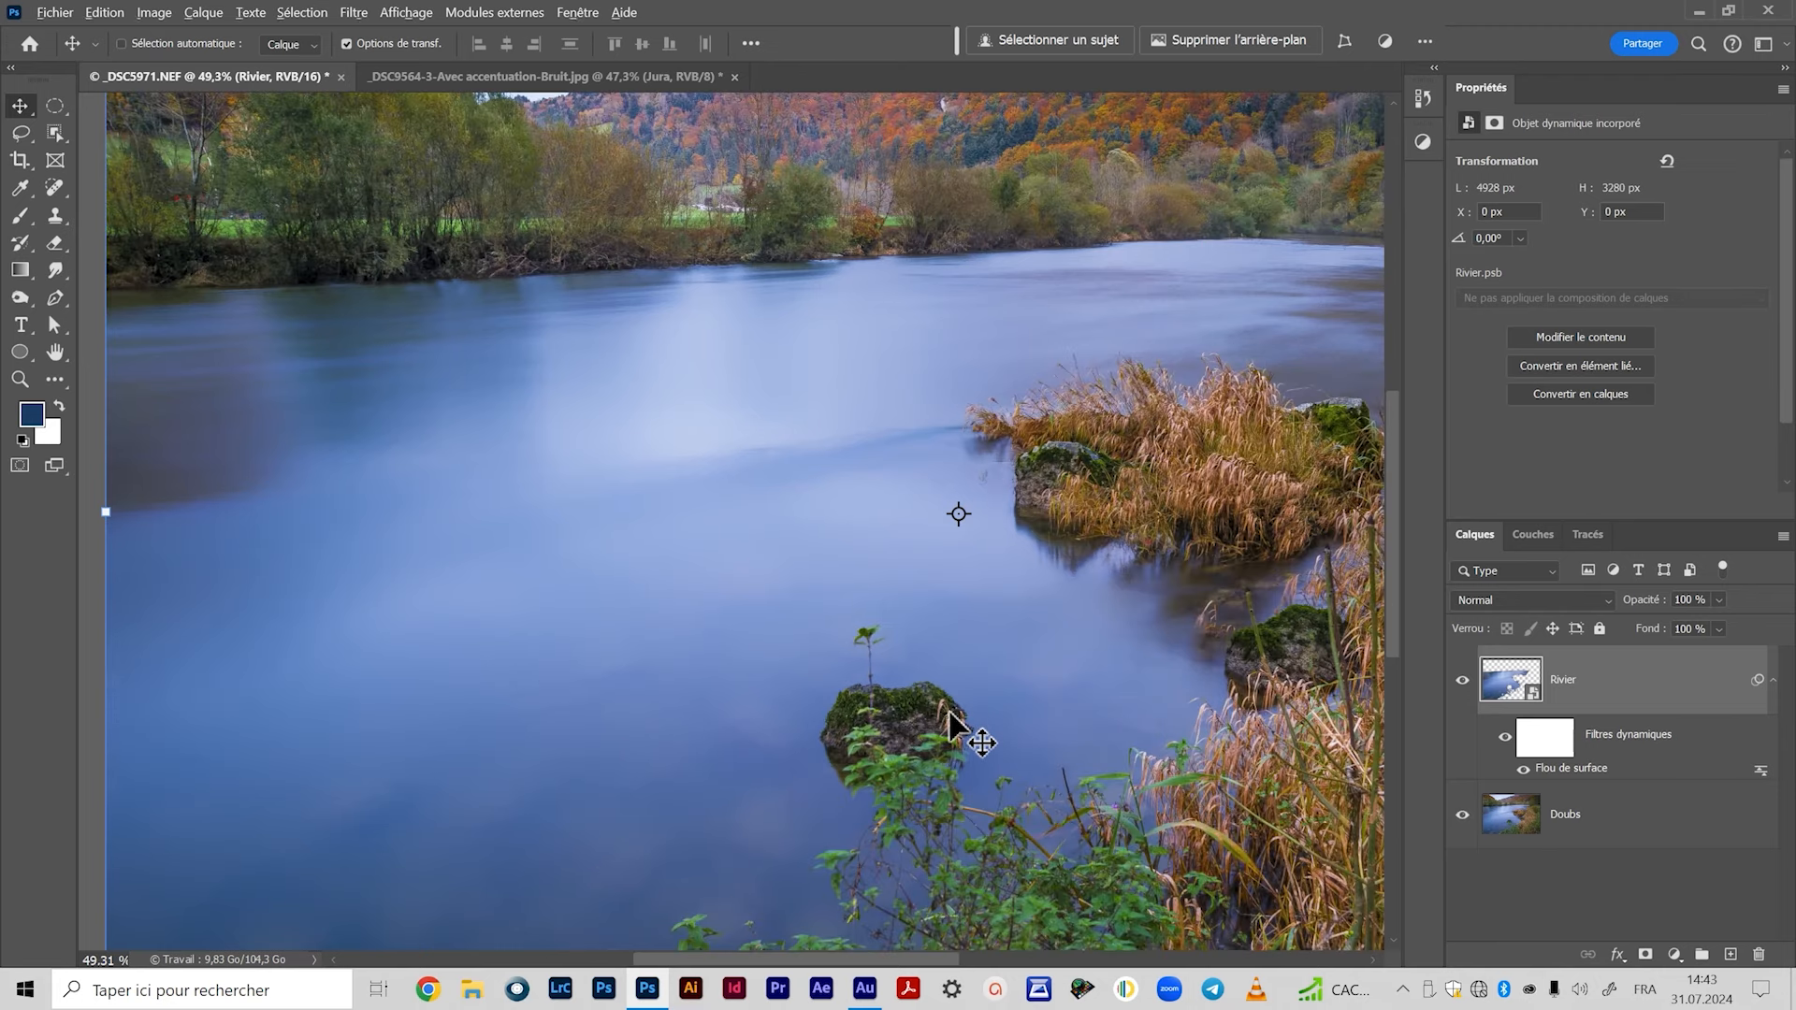
scroll(950, 713, down, 5)
drag(1034, 749, 908, 544)
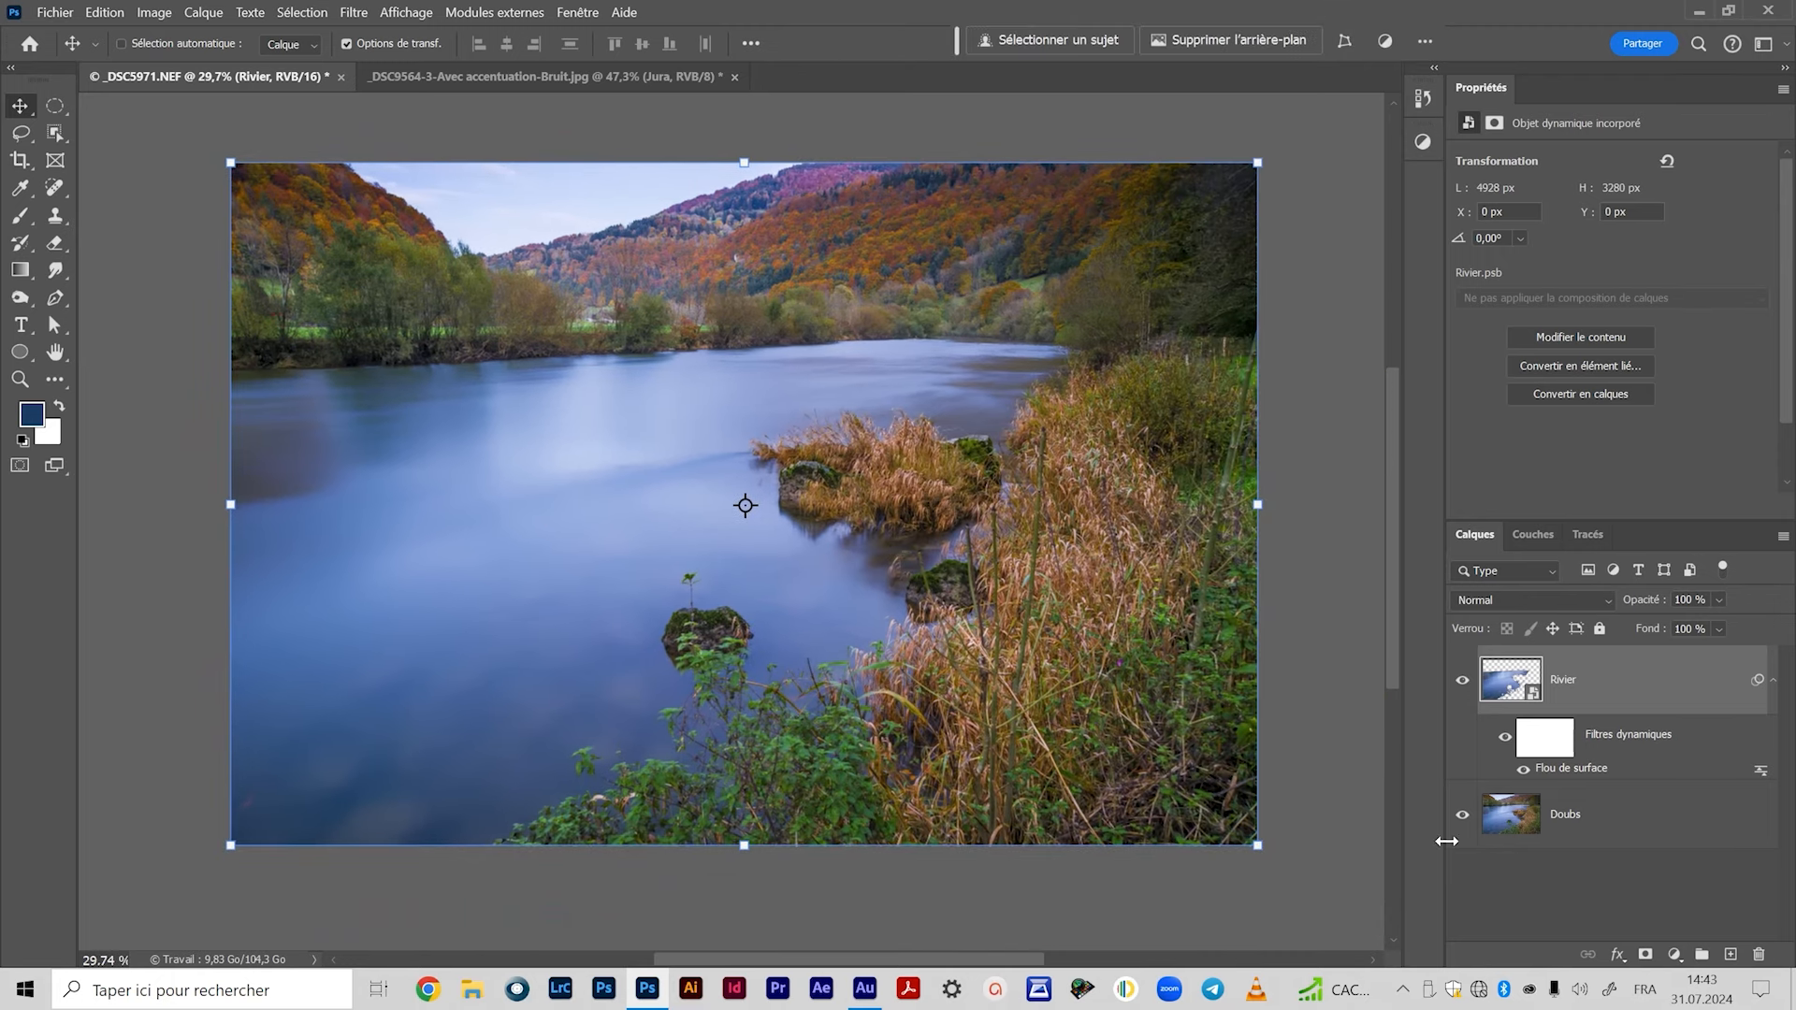
Select the Doubs layer and switch the Rivier layer off and on to compare the river before and after softening.
click(1648, 816)
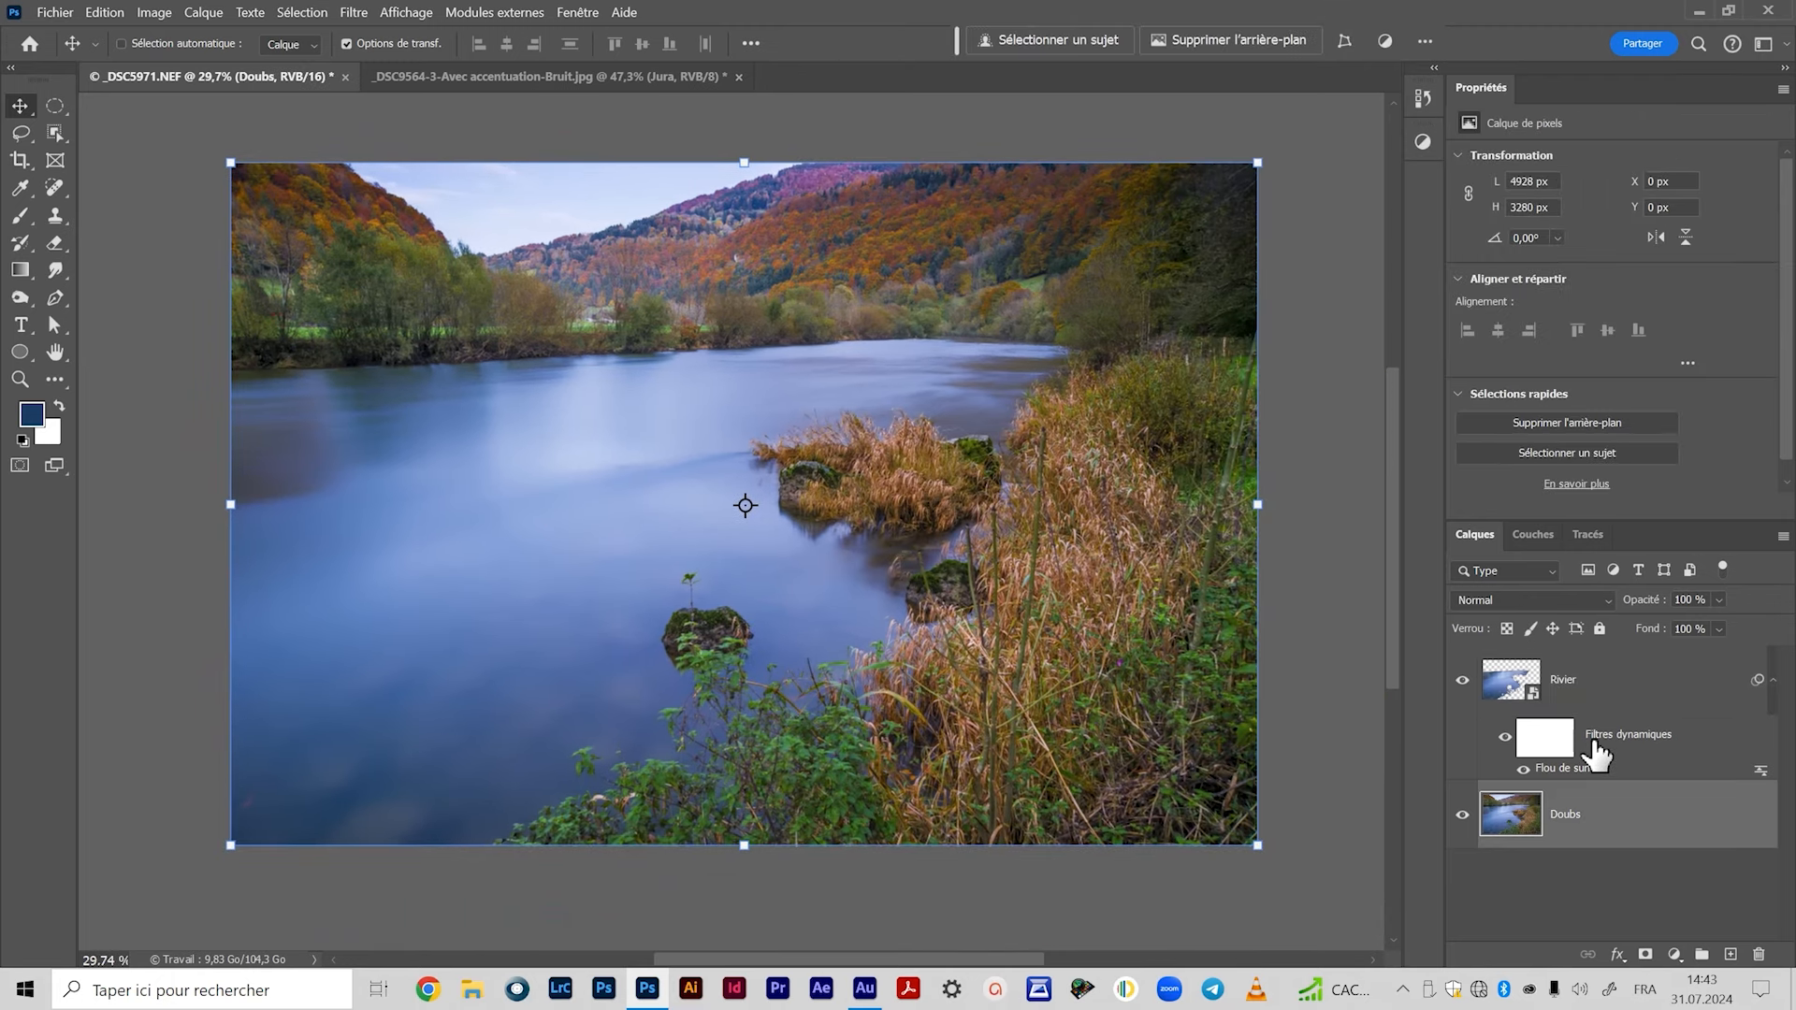
click(1463, 681)
click(1463, 683)
click(1464, 683)
click(1463, 683)
Examine the softened water and its edges along the banks, rocks and grasses at 108% zoom, toggling the Rivier layer to compare.
scroll(589, 384, up, 3)
scroll(592, 391, up, 2)
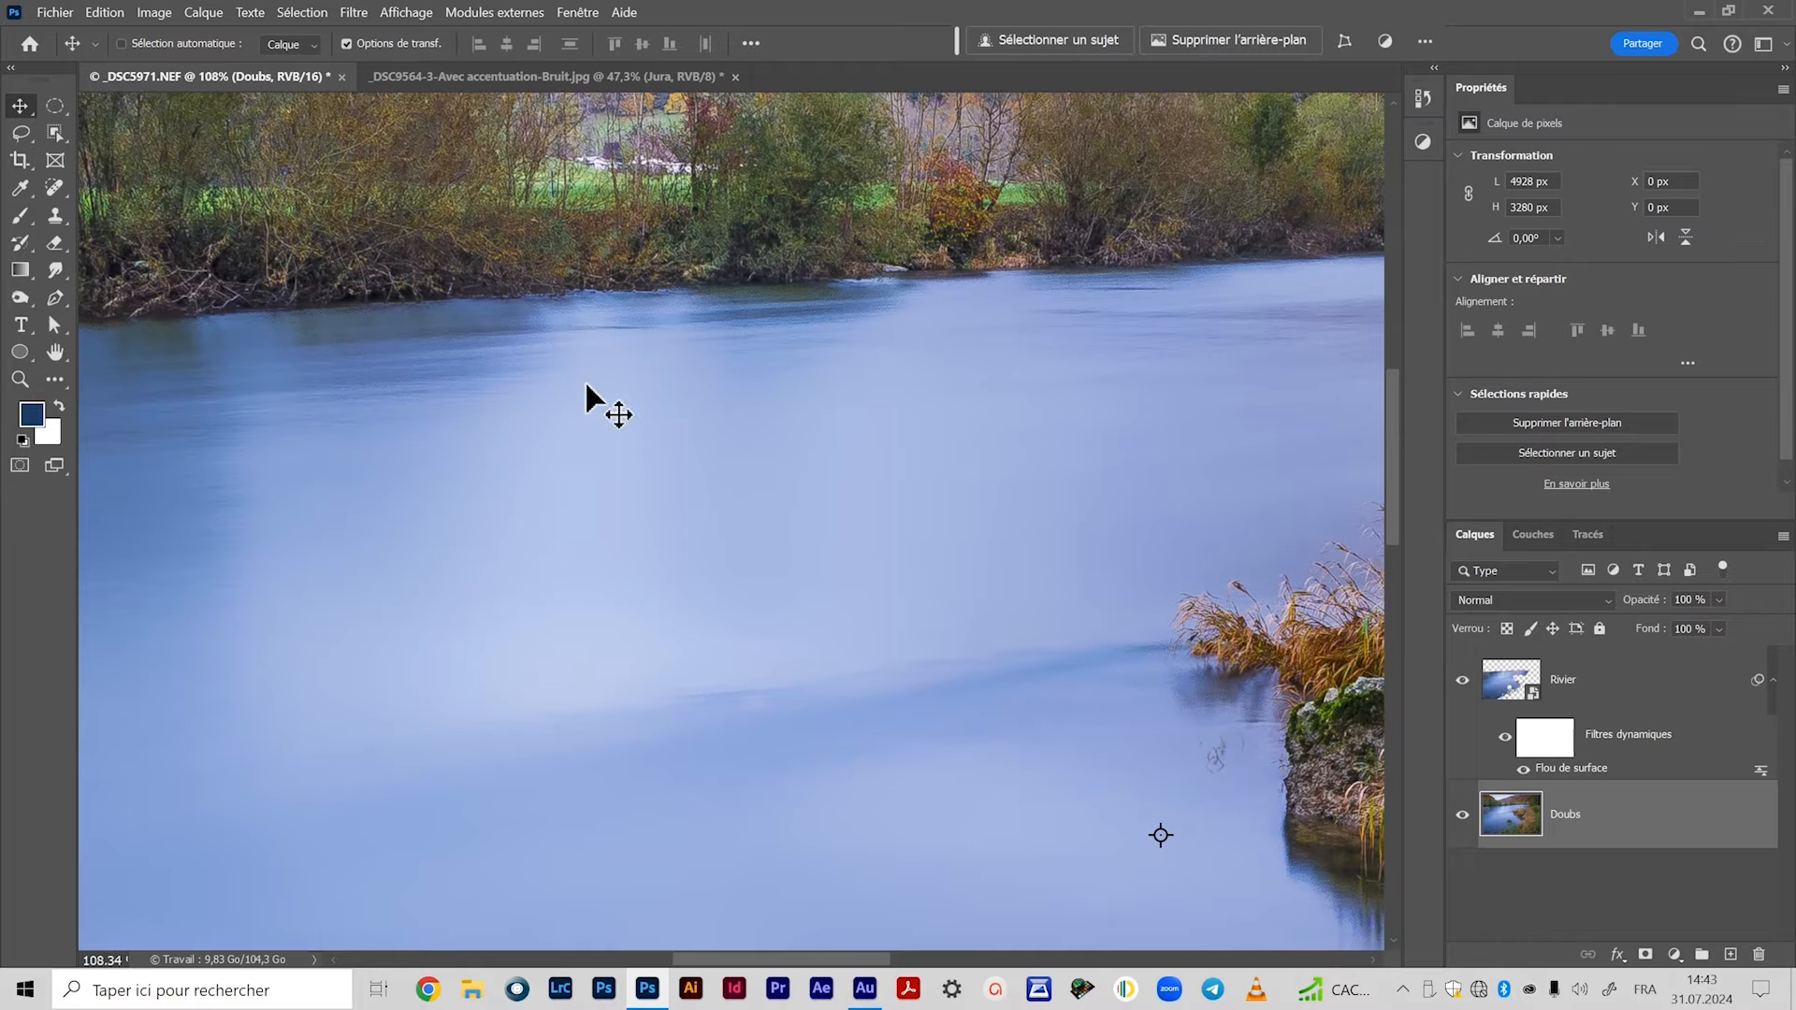
scroll(589, 393, up, 2)
drag(808, 889, 384, 361)
drag(1188, 669, 630, 393)
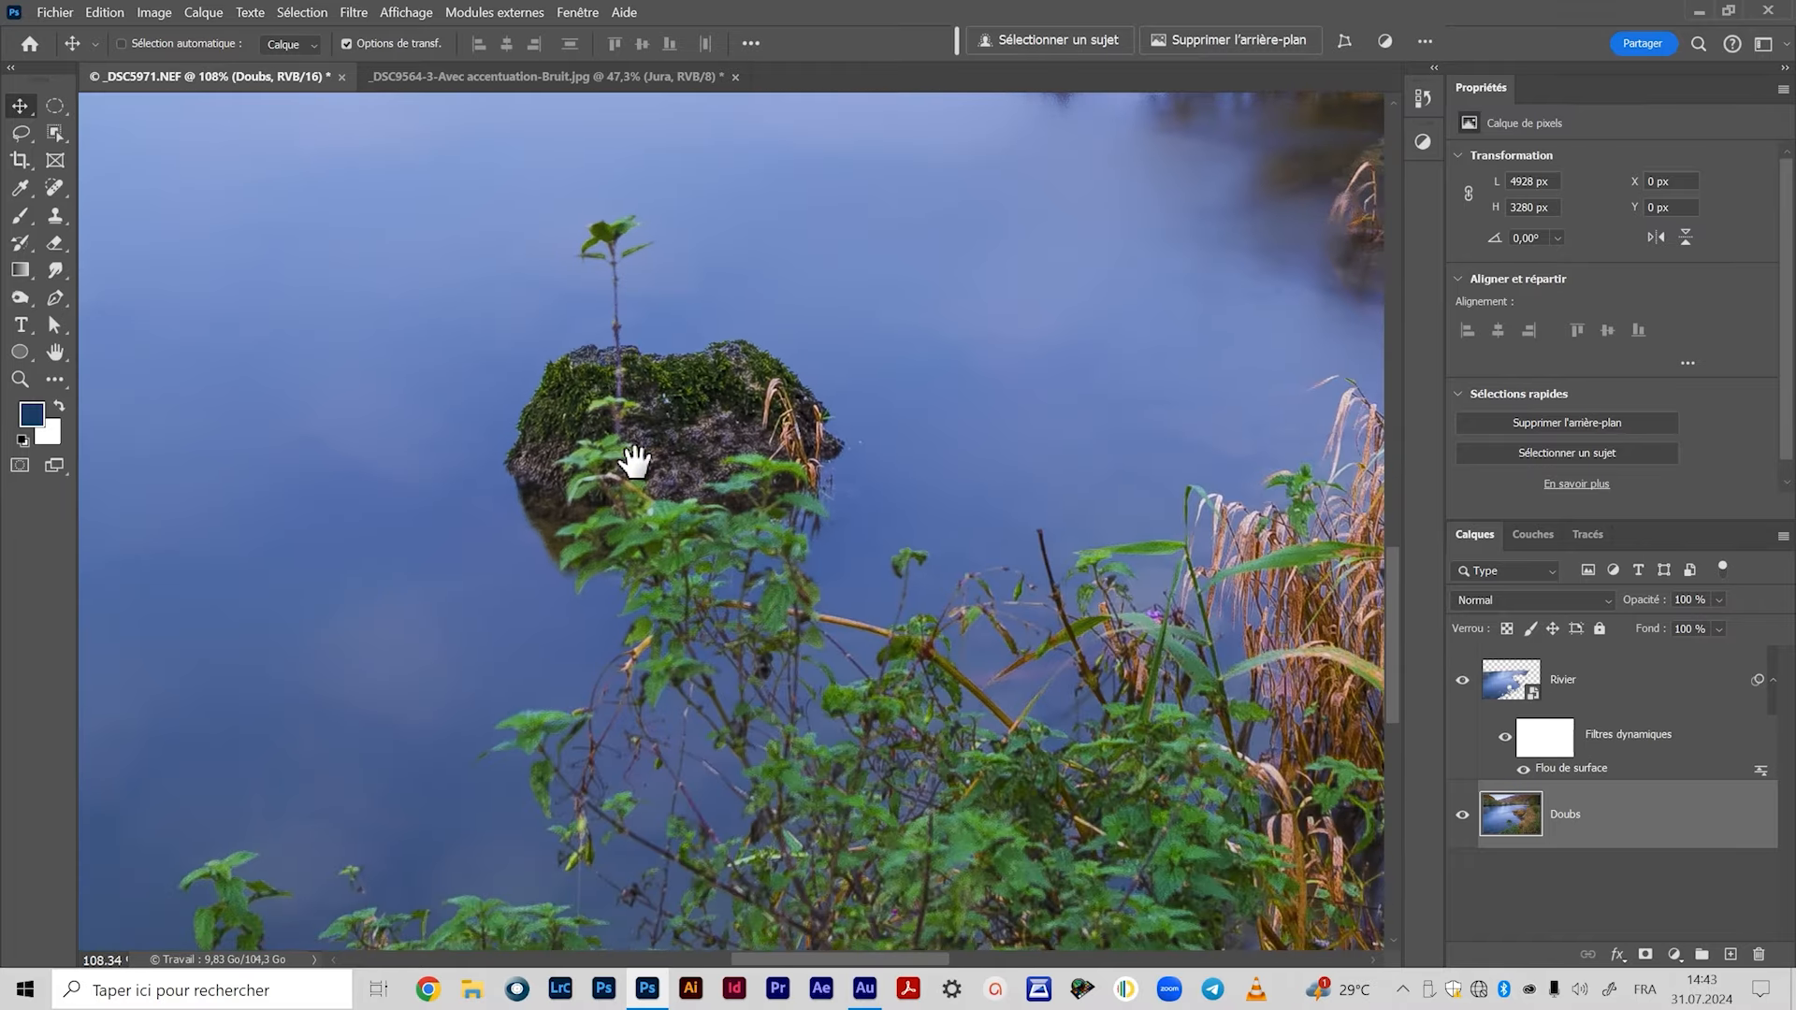
drag(559, 460, 917, 674)
drag(627, 396, 785, 734)
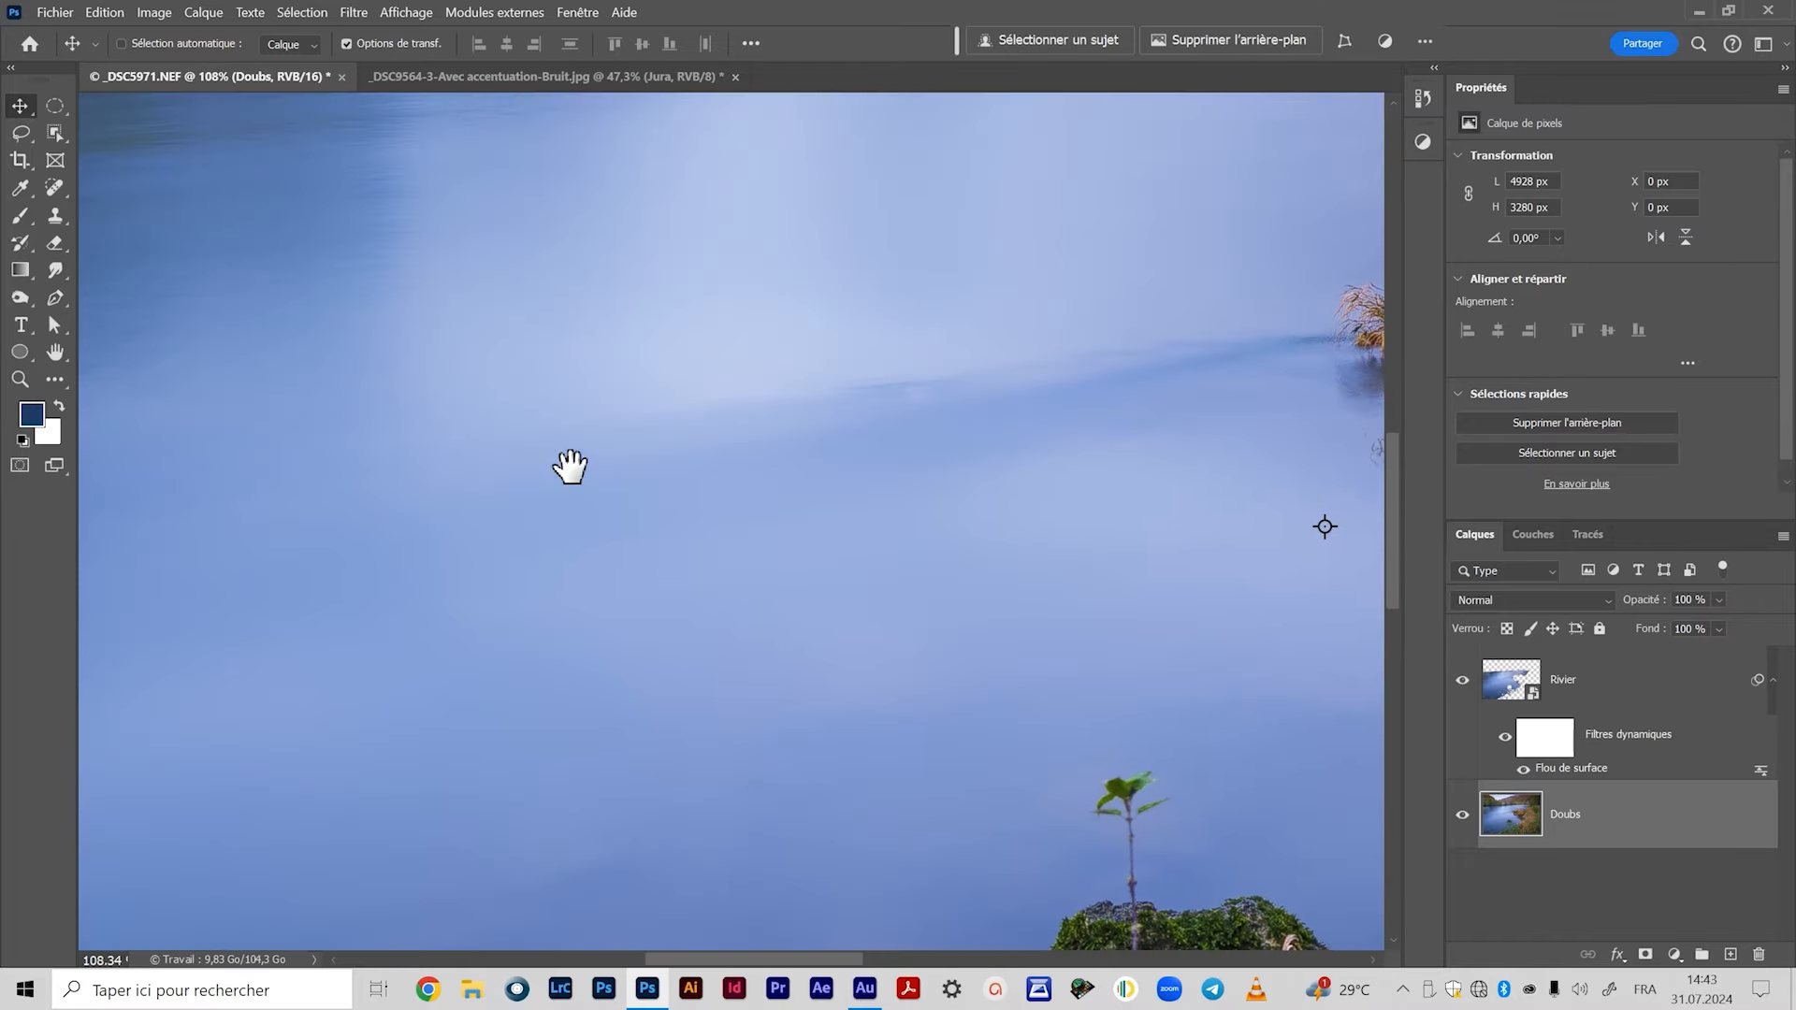
drag(416, 350, 769, 504)
drag(472, 357, 752, 513)
drag(355, 298, 144, 345)
drag(1235, 252, 465, 321)
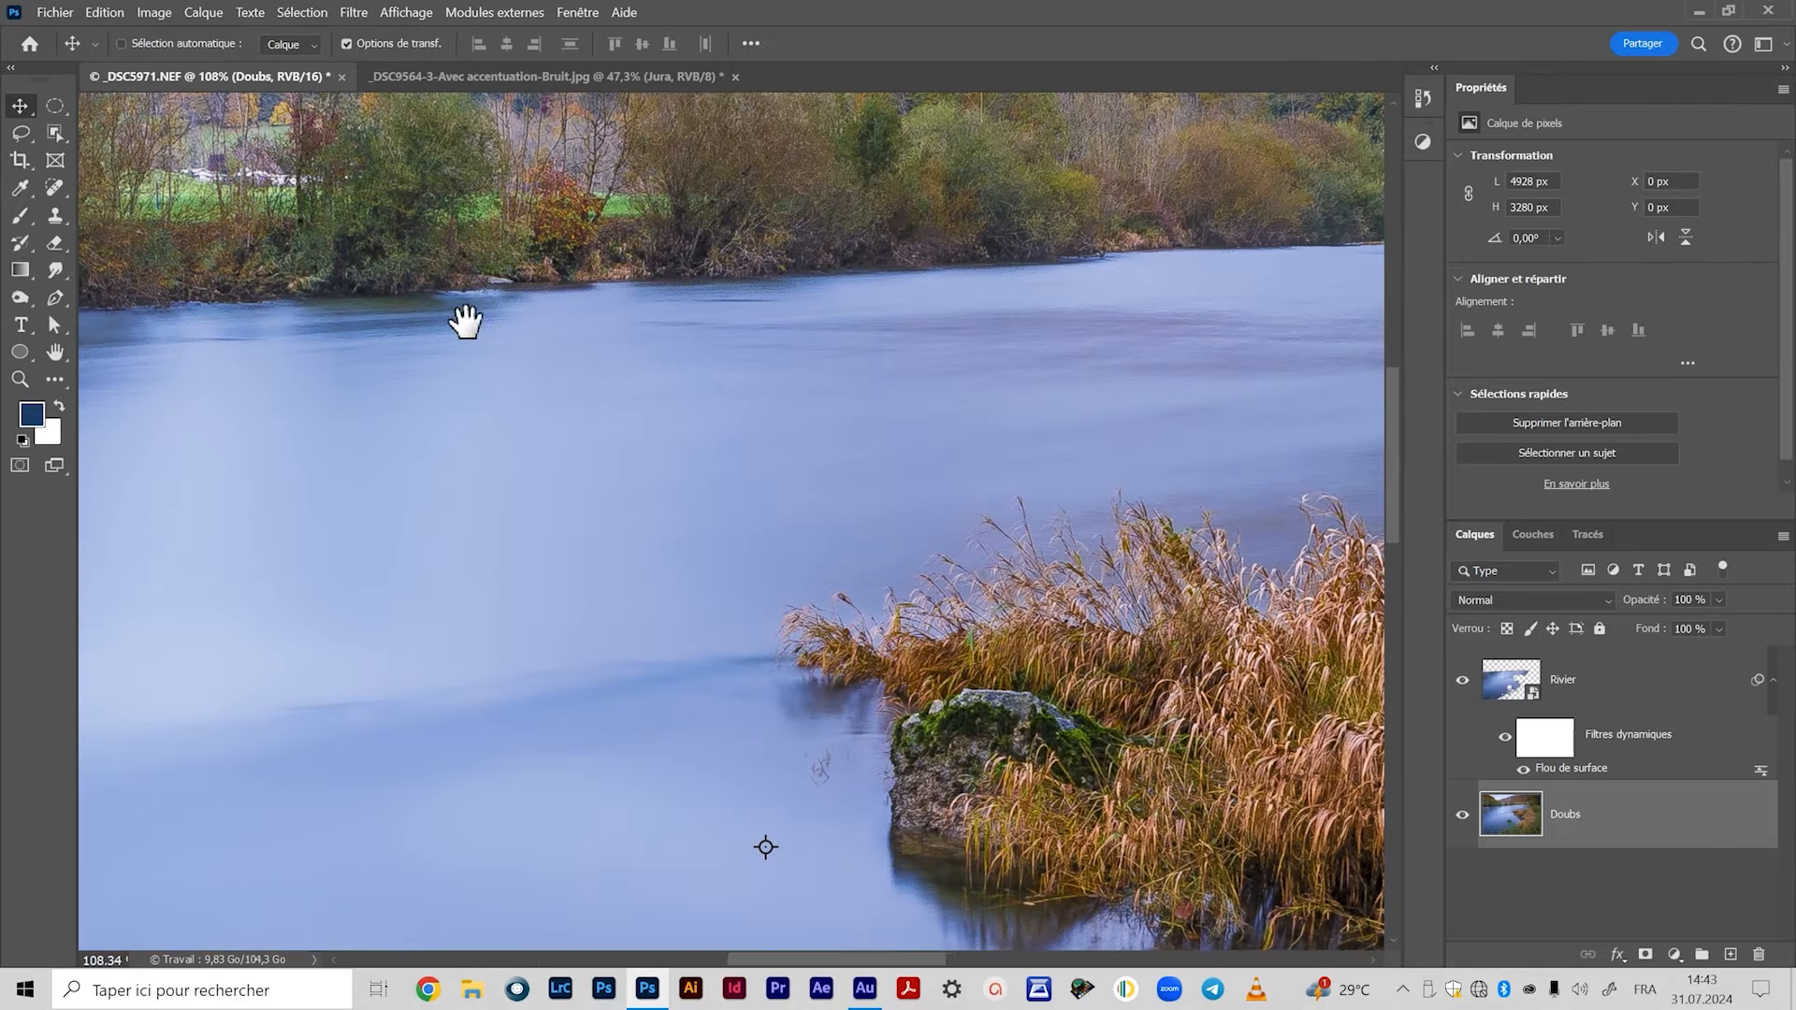
drag(1113, 460, 621, 453)
drag(1275, 293, 994, 180)
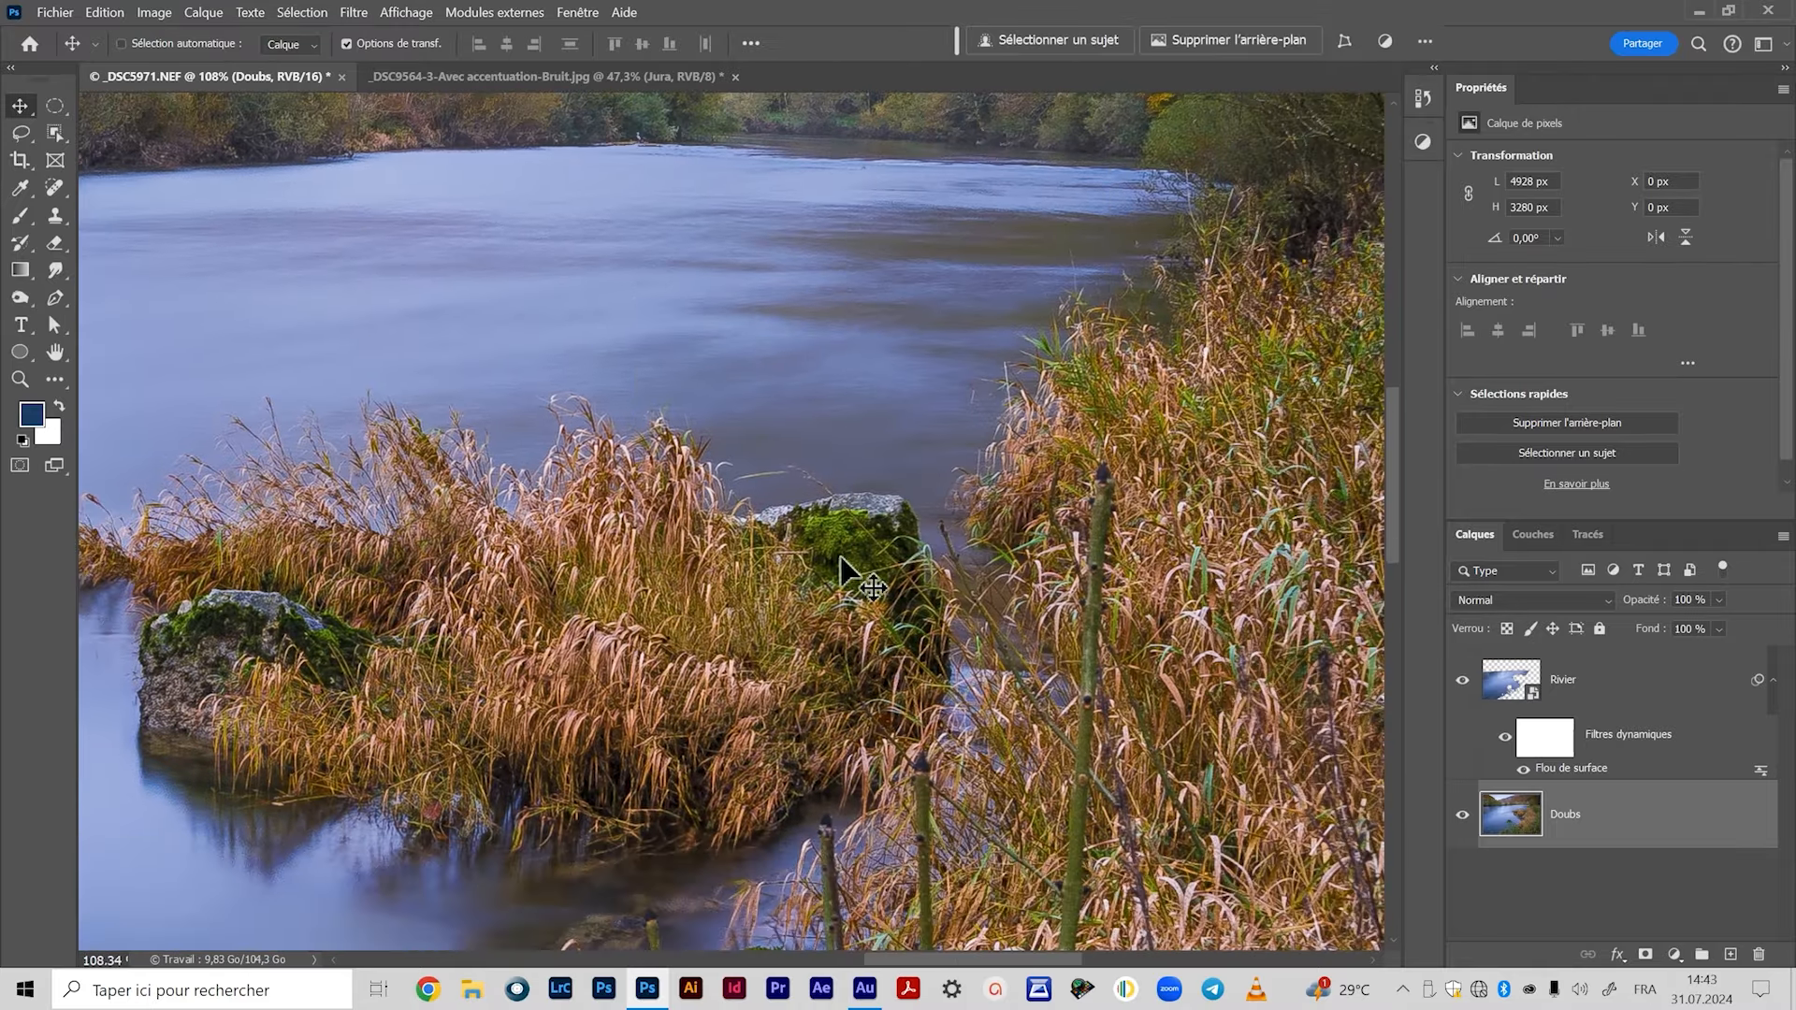
drag(608, 550, 902, 416)
click(1463, 681)
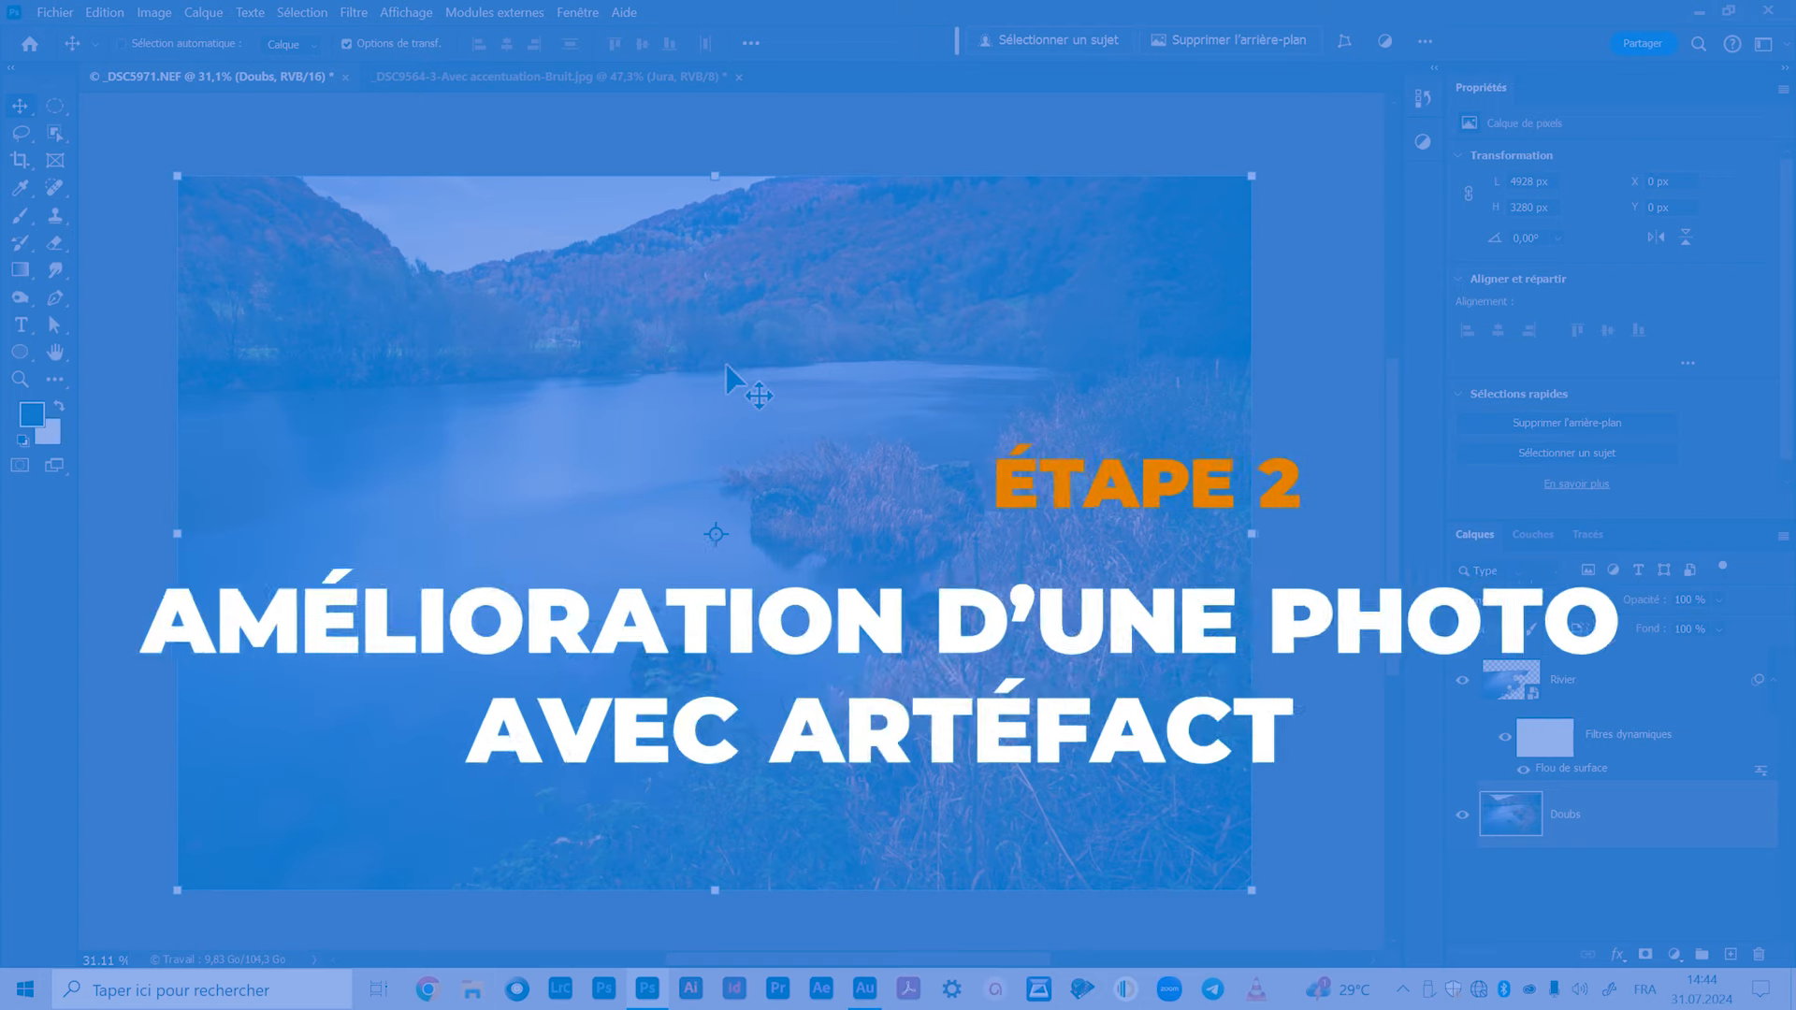
Switch to the Jura photo and duplicate its Jura layer above the original.
click(524, 76)
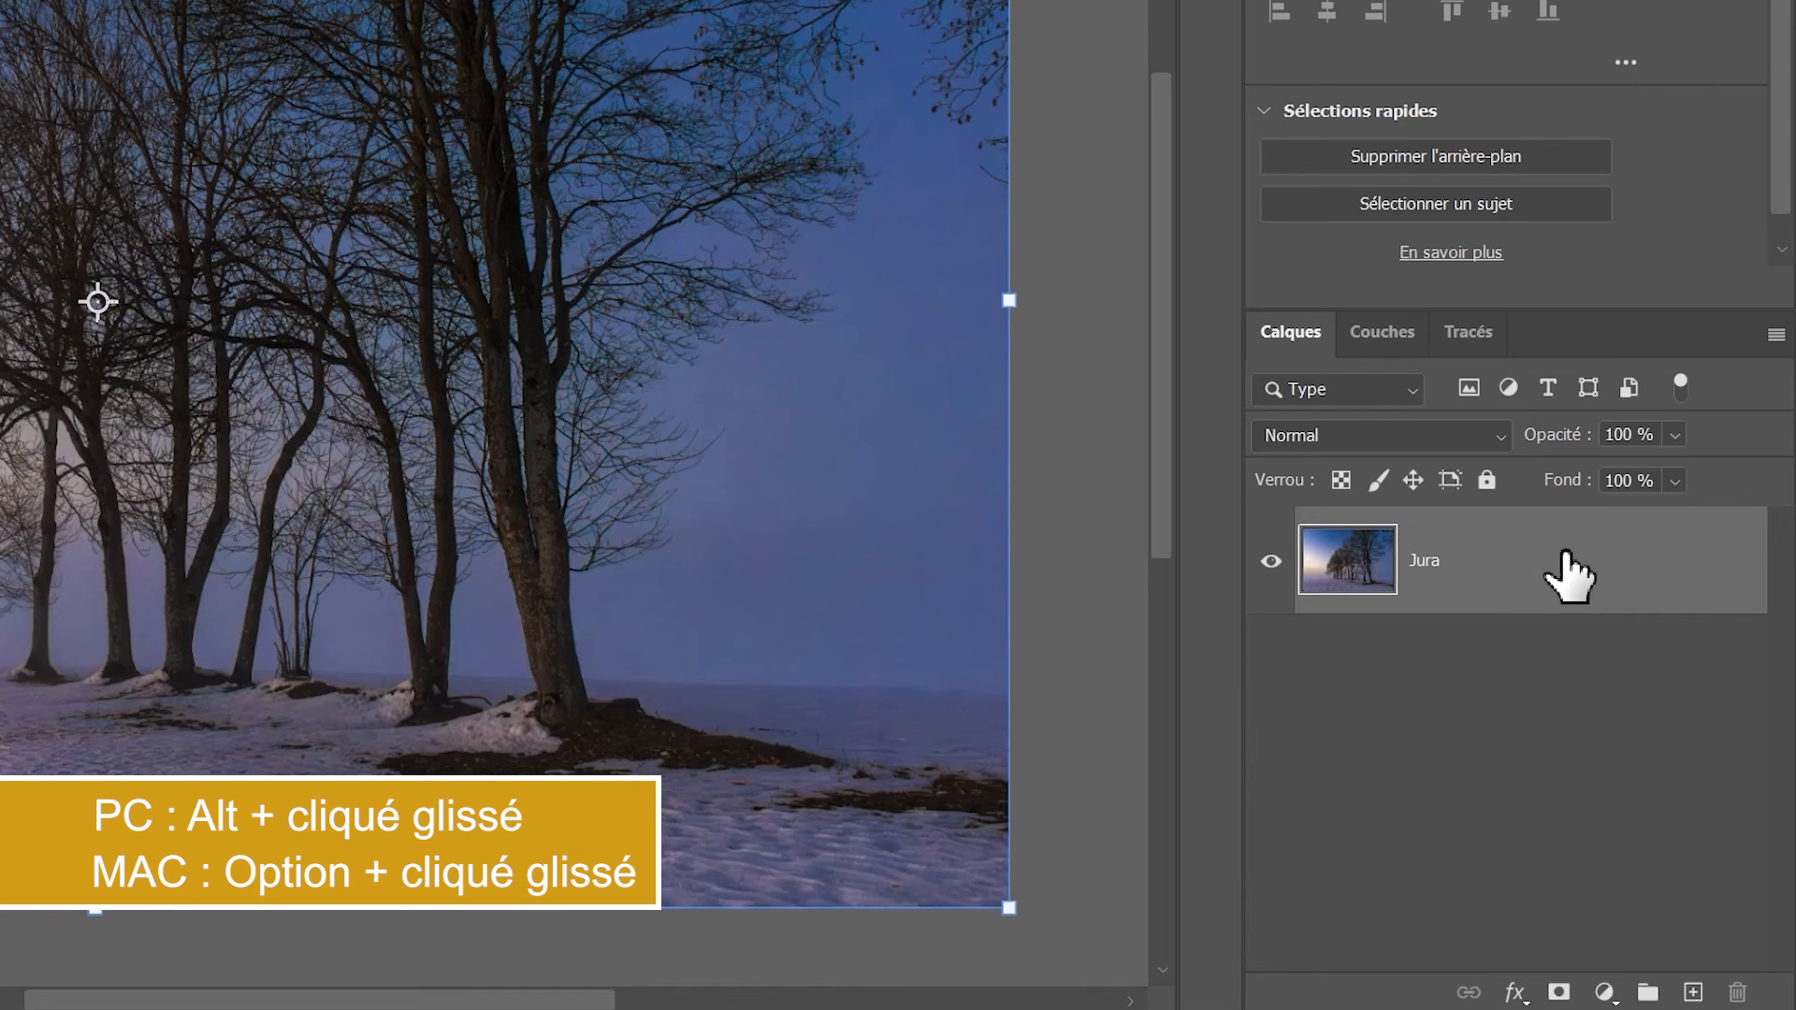
drag(1559, 573, 1570, 506)
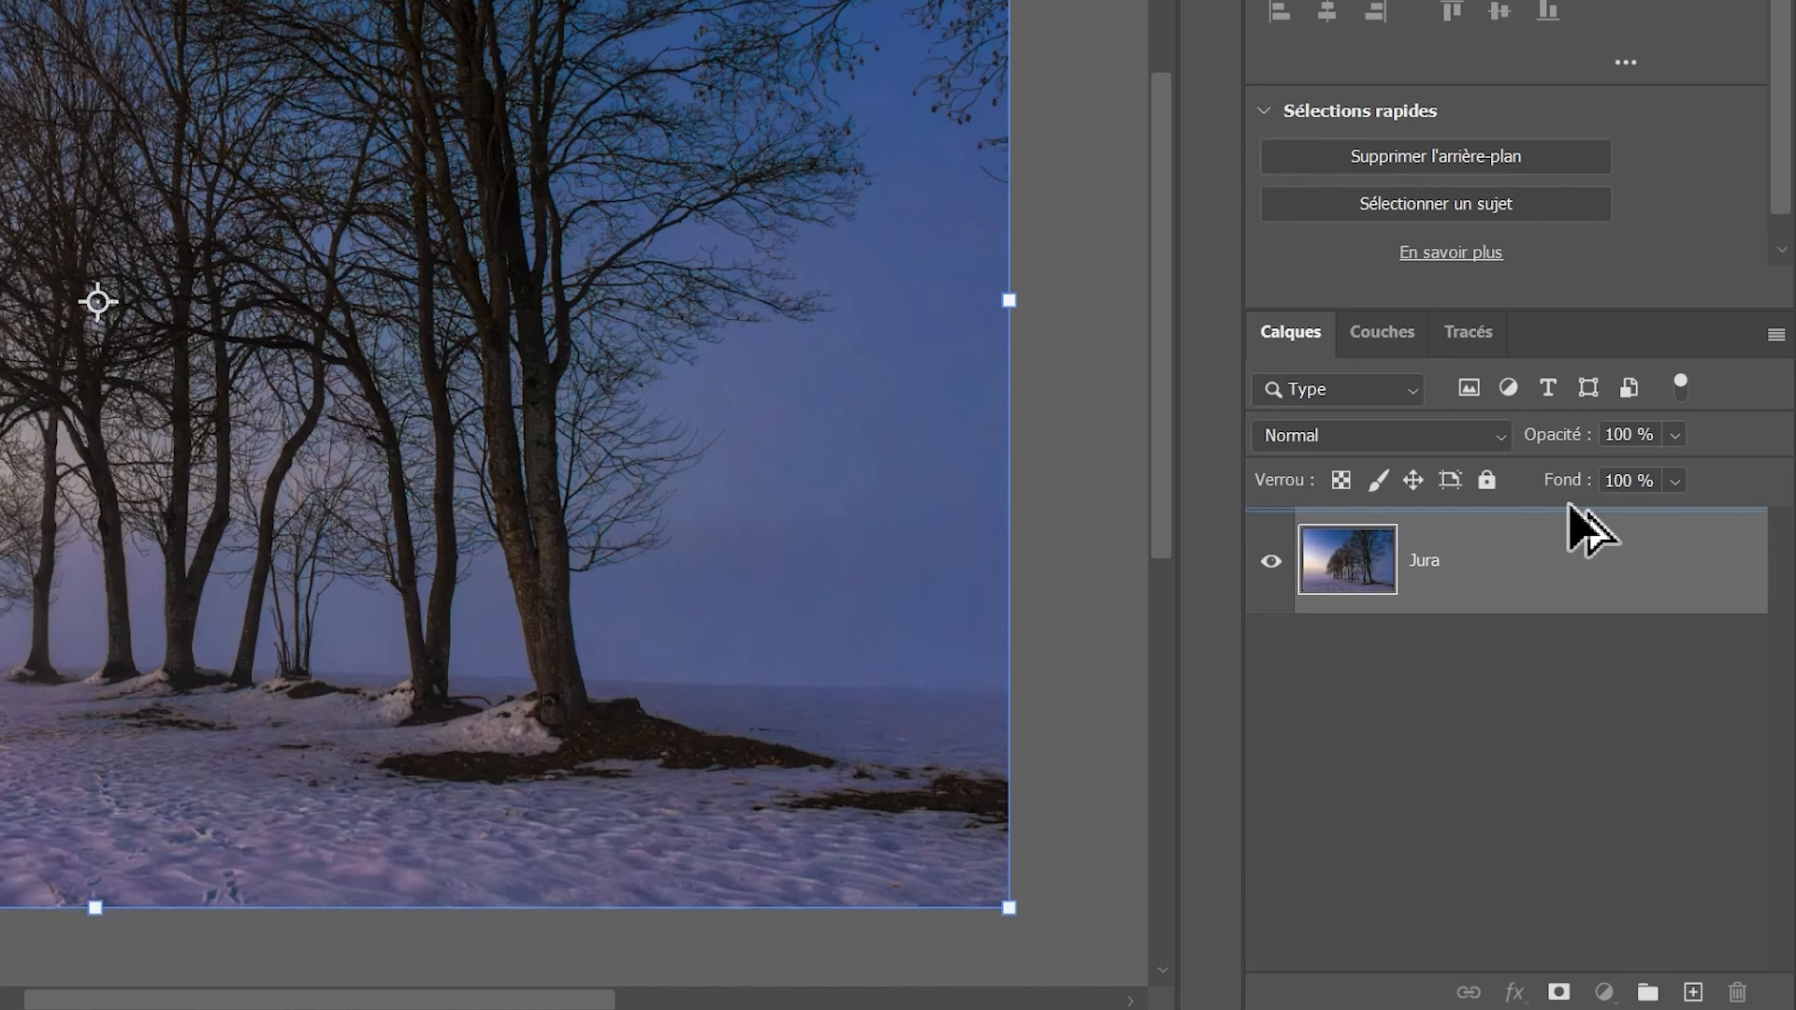
mouse_move(1568, 503)
mouse_down()
mouse_move(1576, 561)
mouse_move(1562, 496)
mouse_move(1572, 514)
mouse_up()
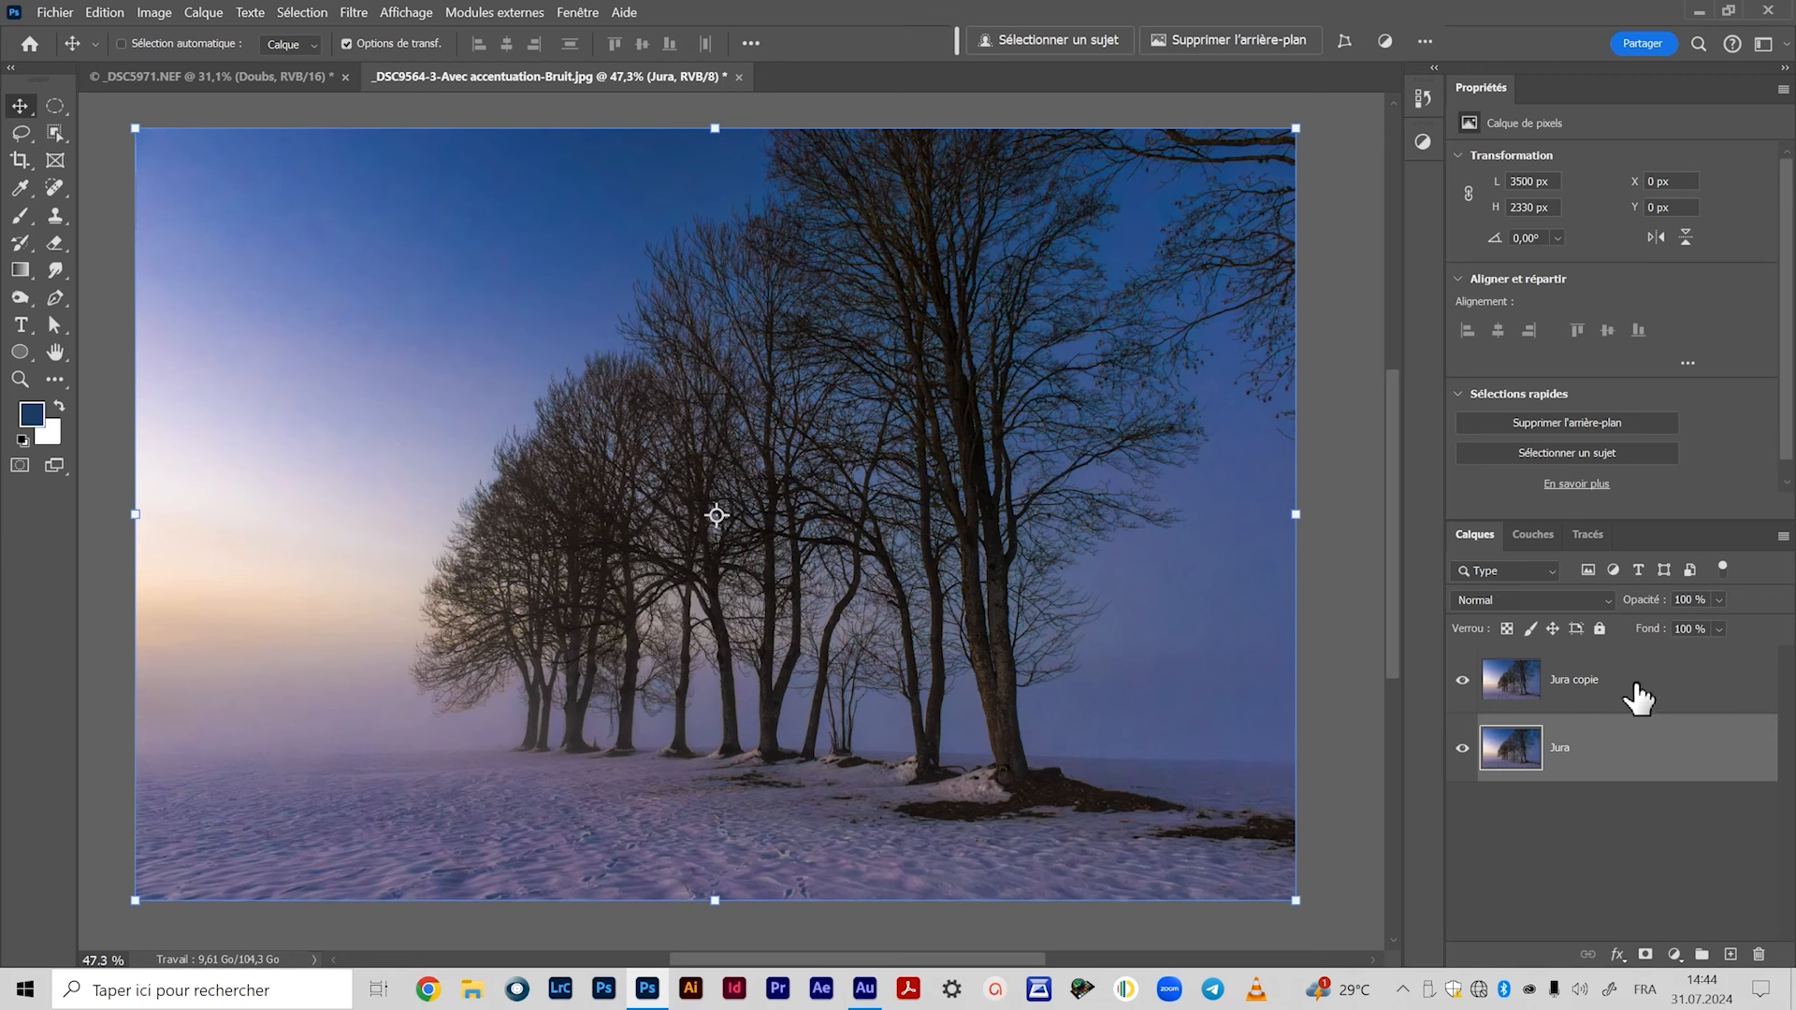
Convert the Jura copie layer to a smart object.
click(1638, 692)
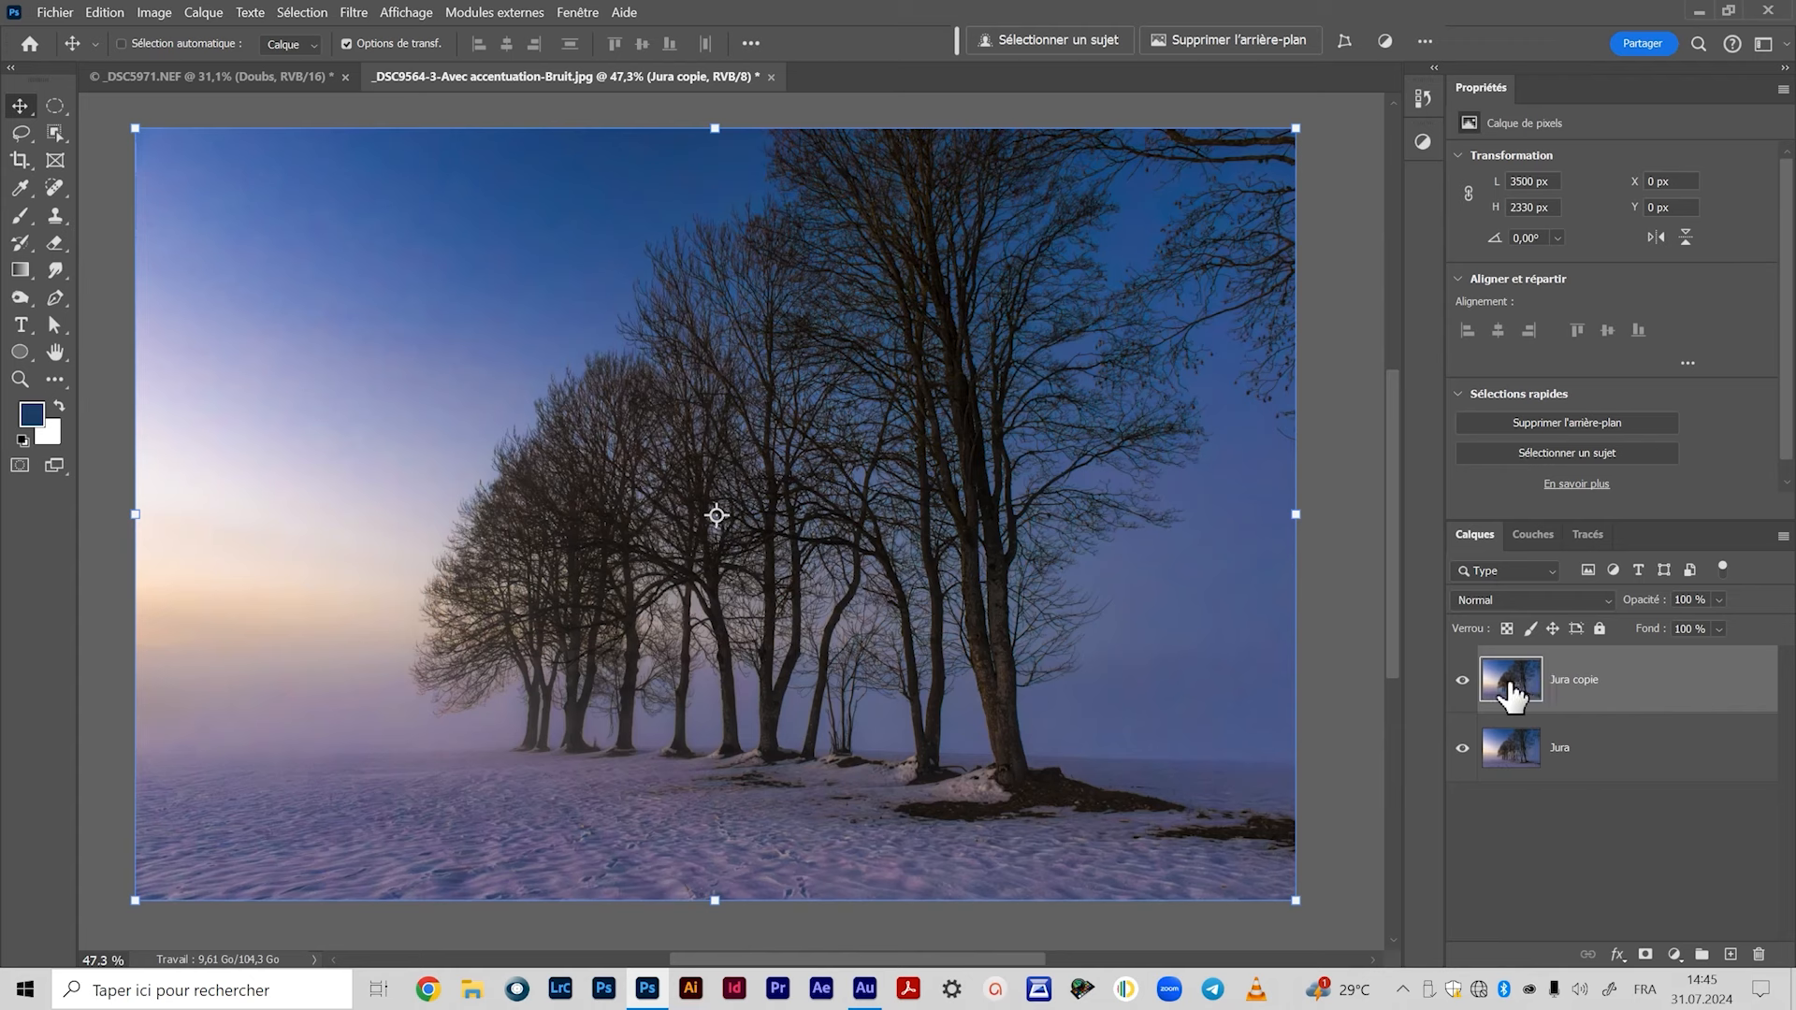
right_click(1635, 691)
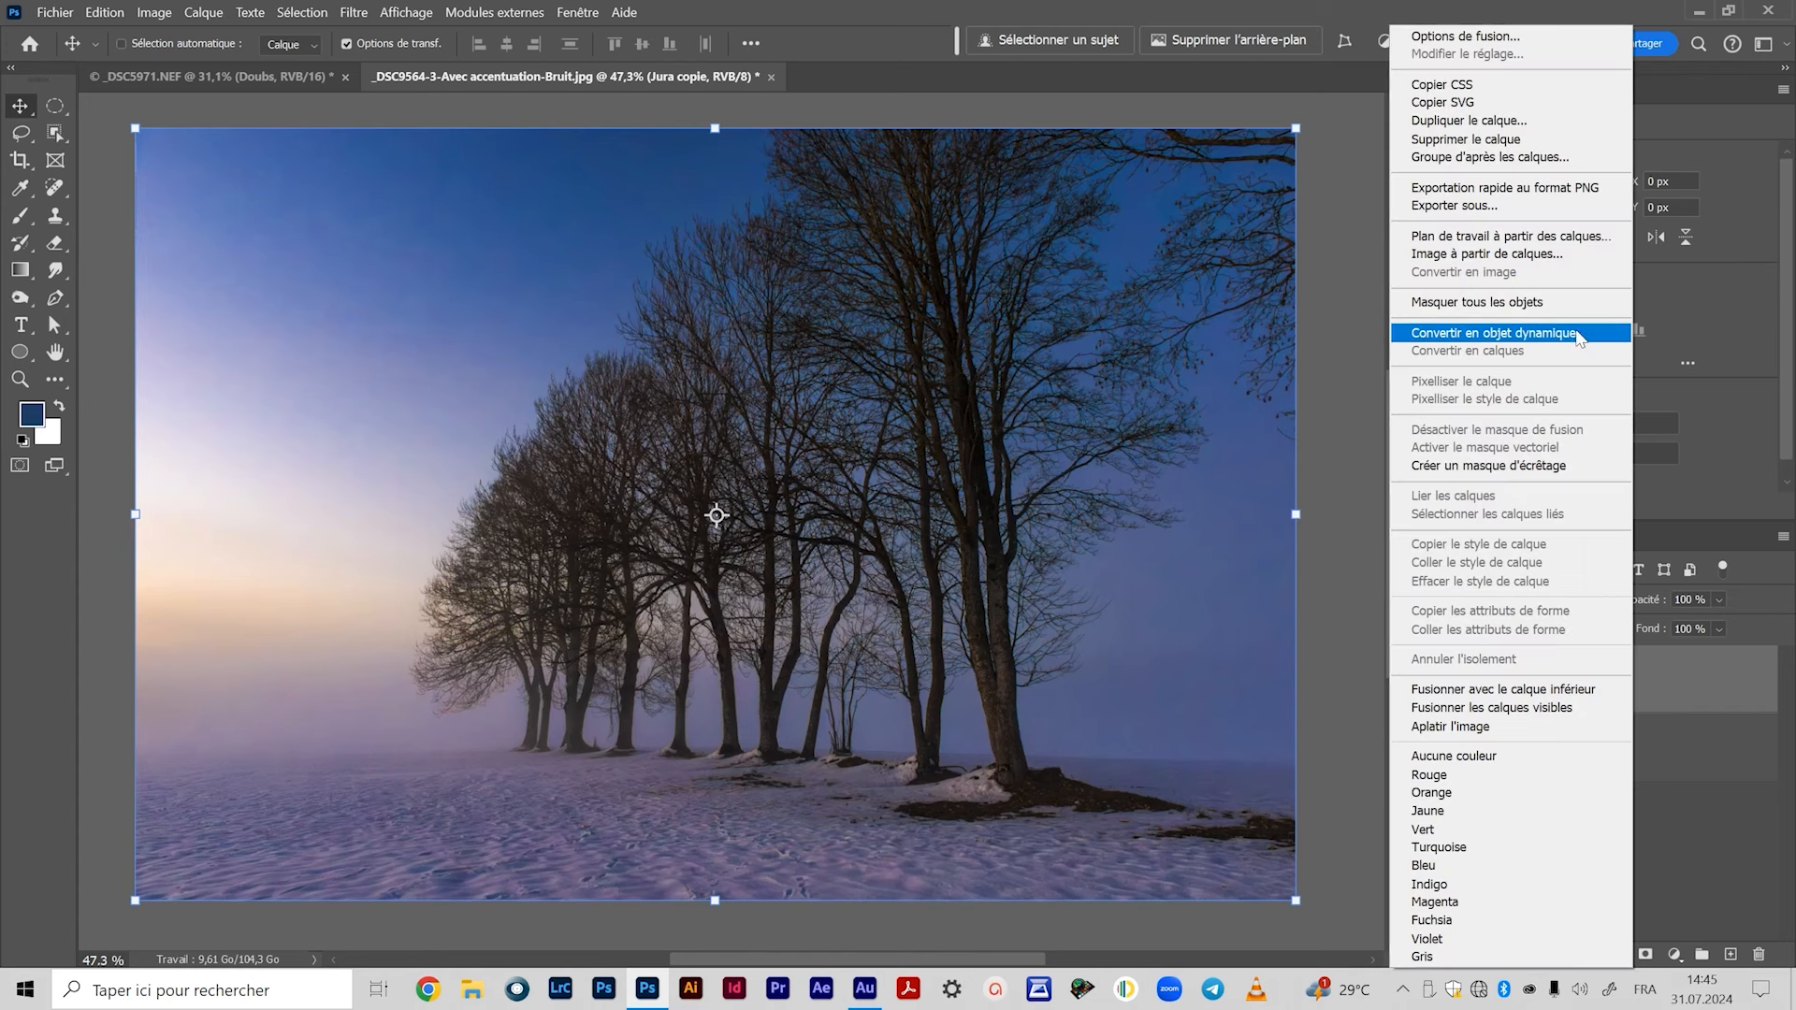
click(1579, 335)
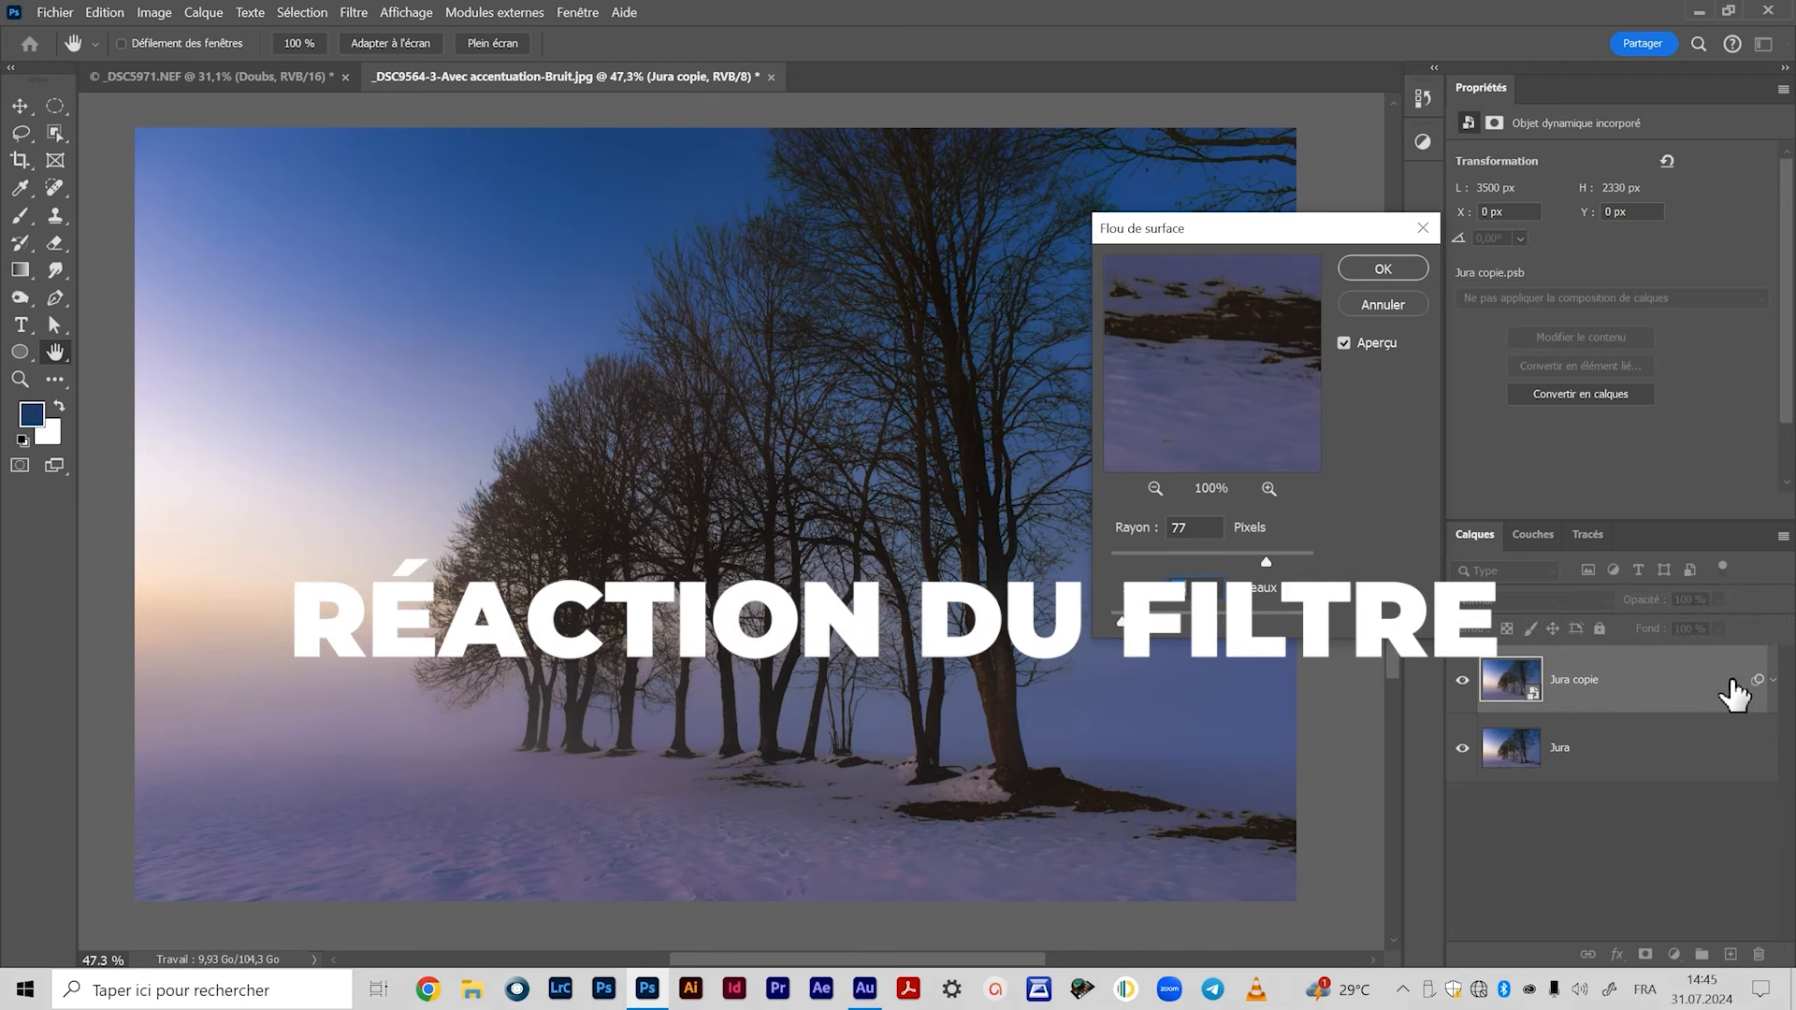
Try a Surface Blur on Jura copie with a radius of 81 pixels and a threshold of 2 levels.
drag(1279, 234, 959, 258)
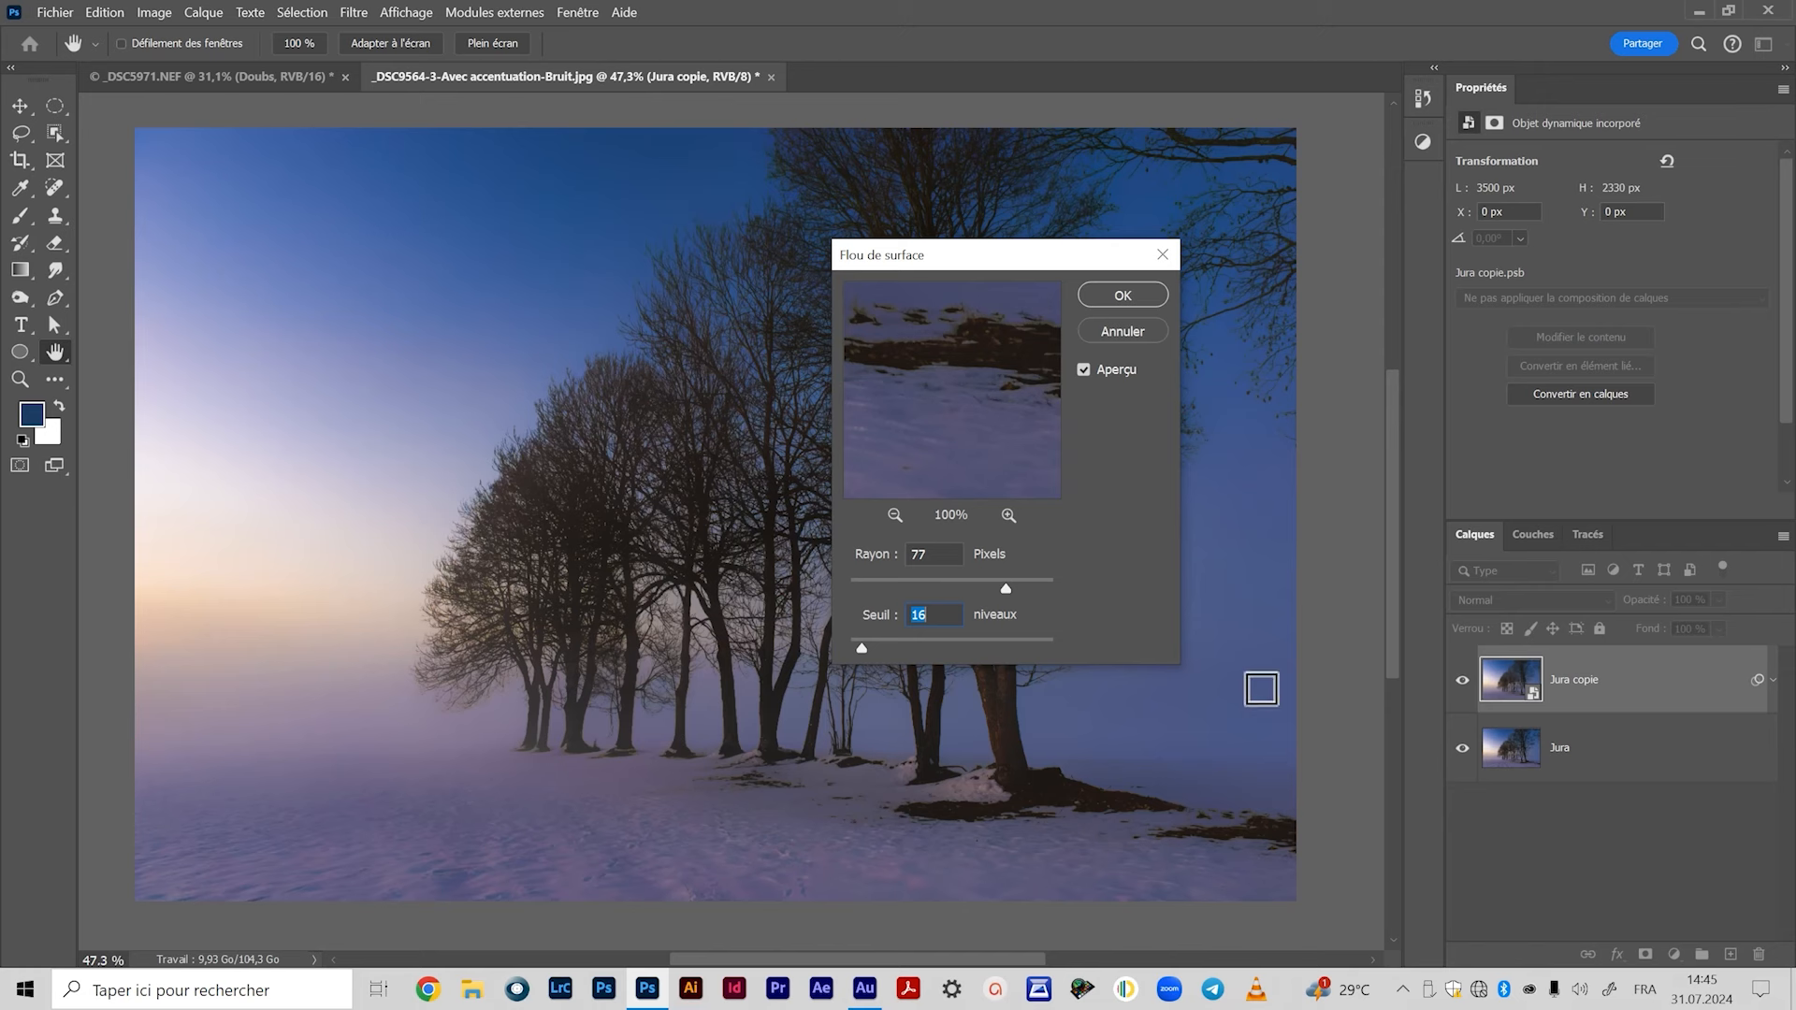
drag(995, 254, 936, 267)
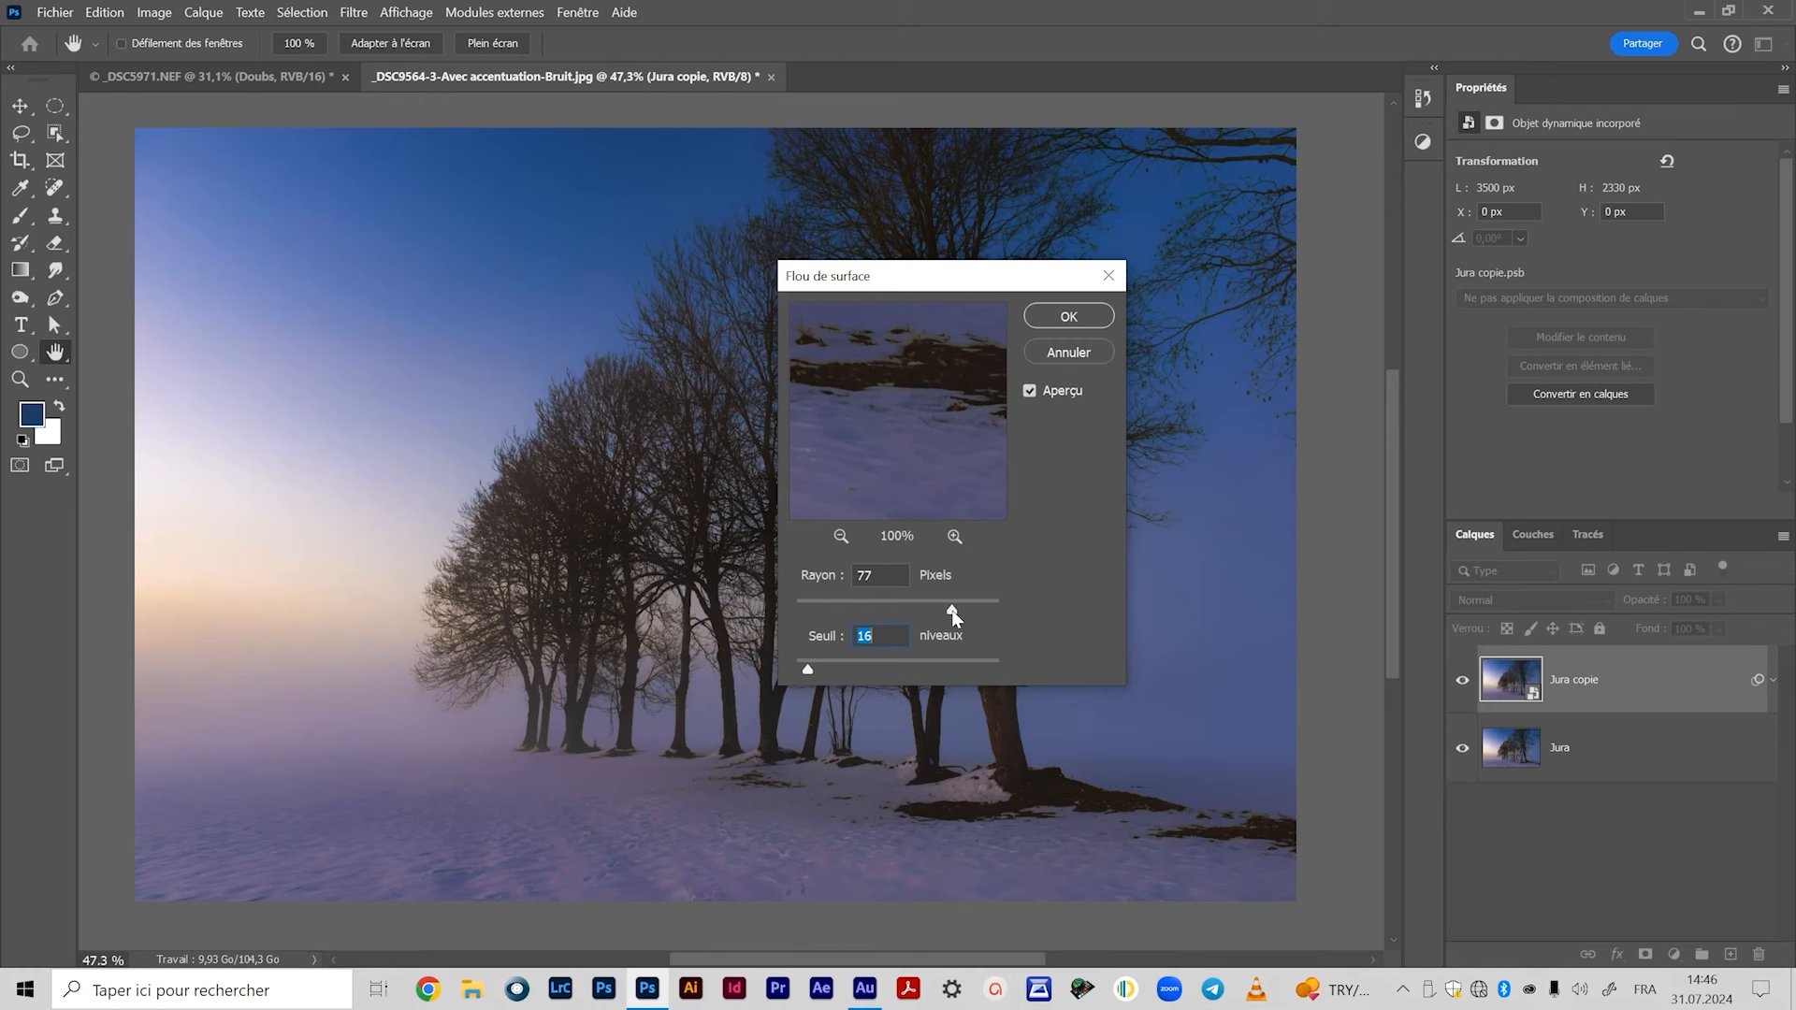
key(shift+Tab)
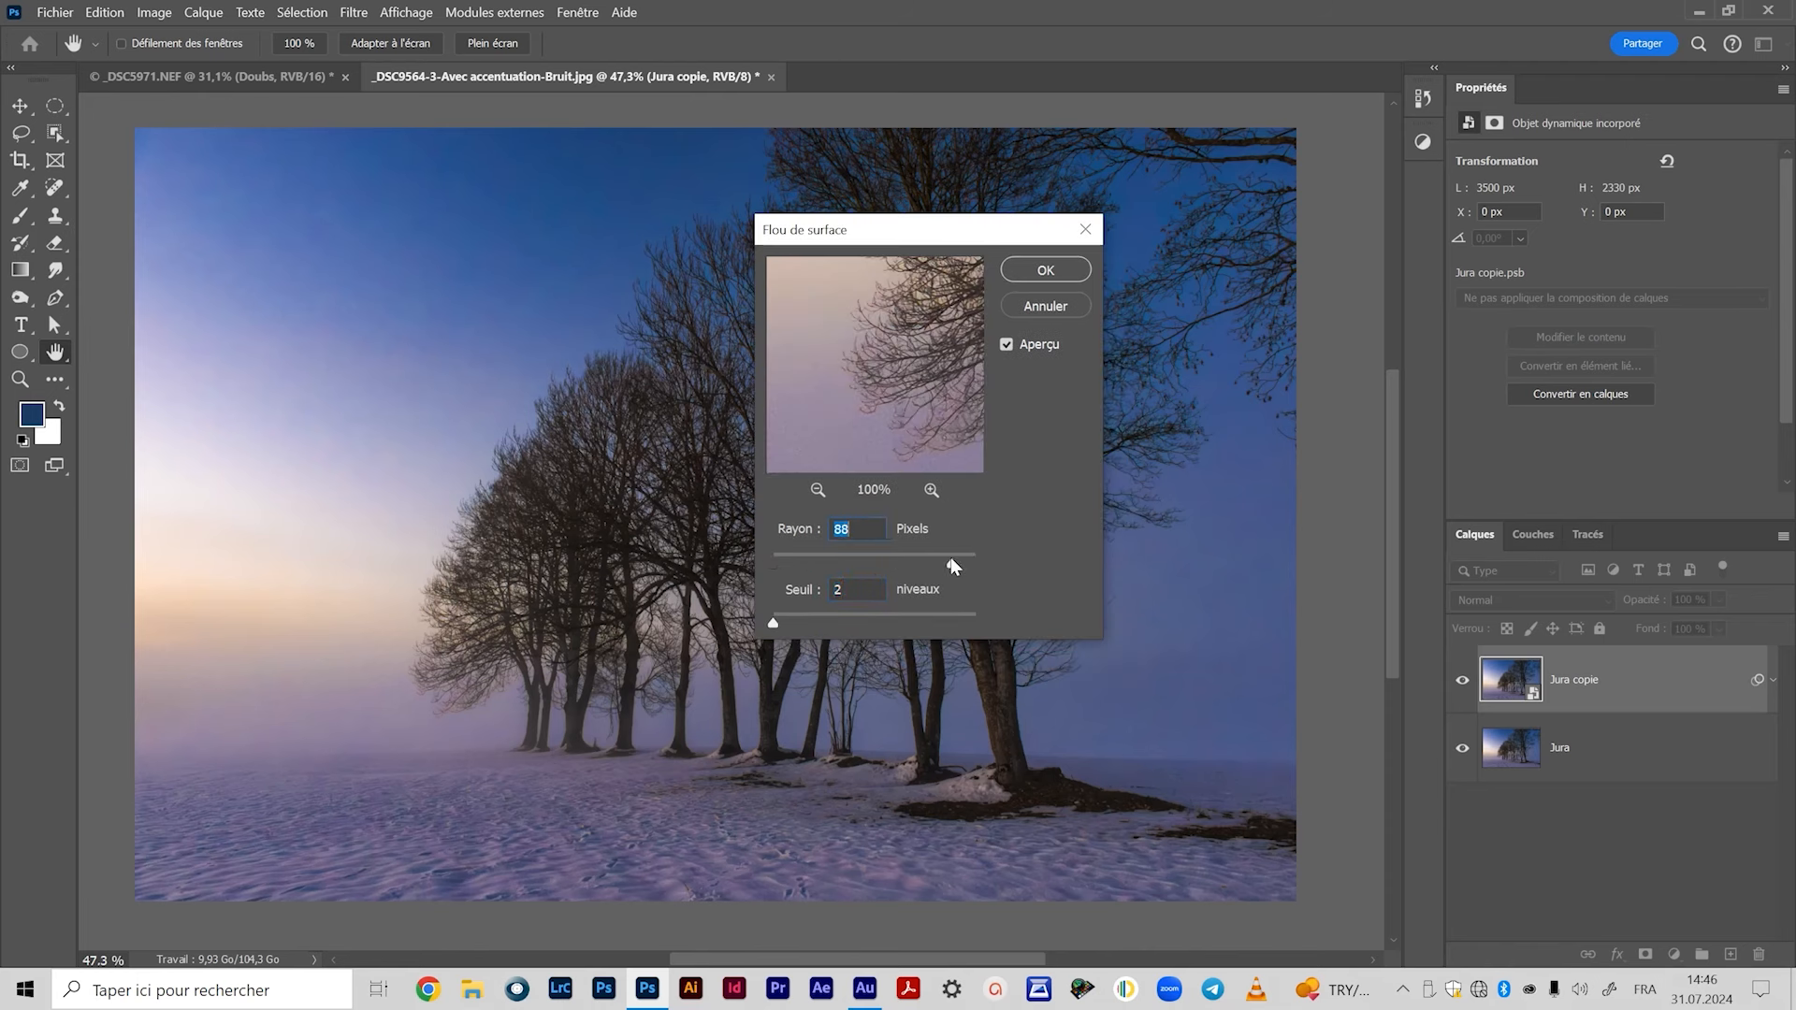
drag(951, 558, 938, 558)
key(Tab)
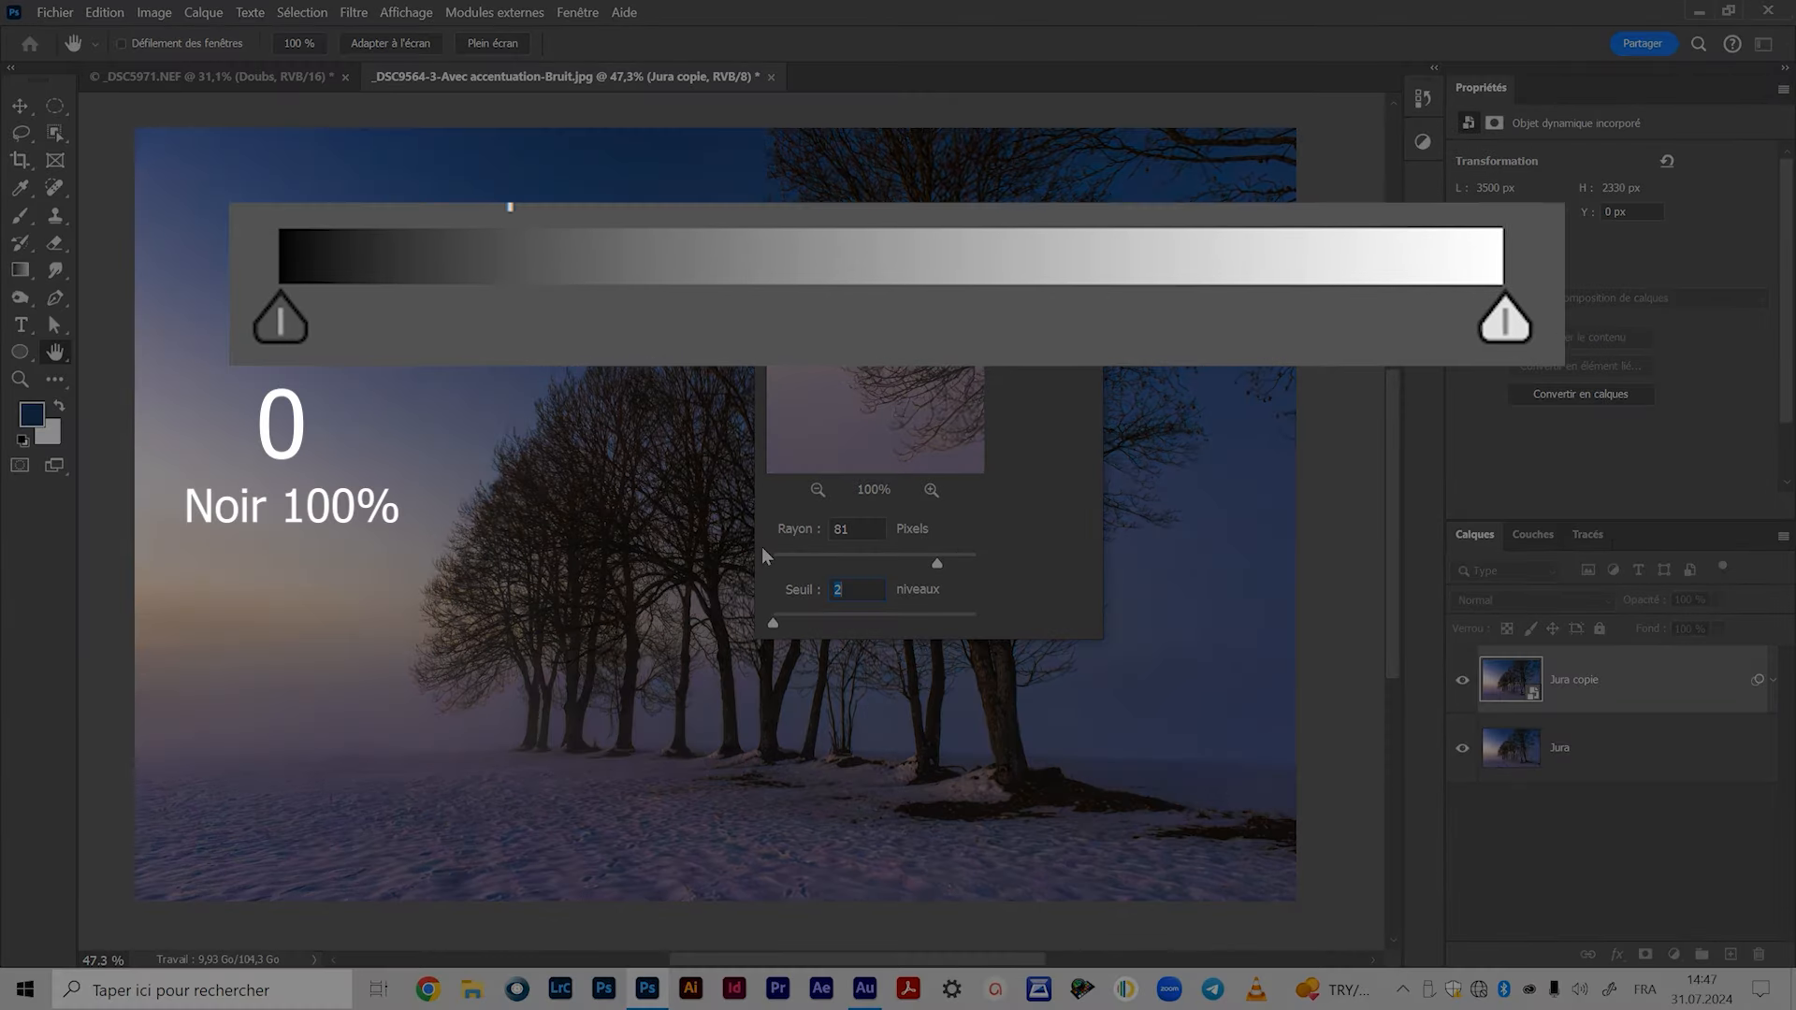
Compare Surface Blur thresholds of 255, 2 and 128 levels at the 81-pixel radius.
click(977, 613)
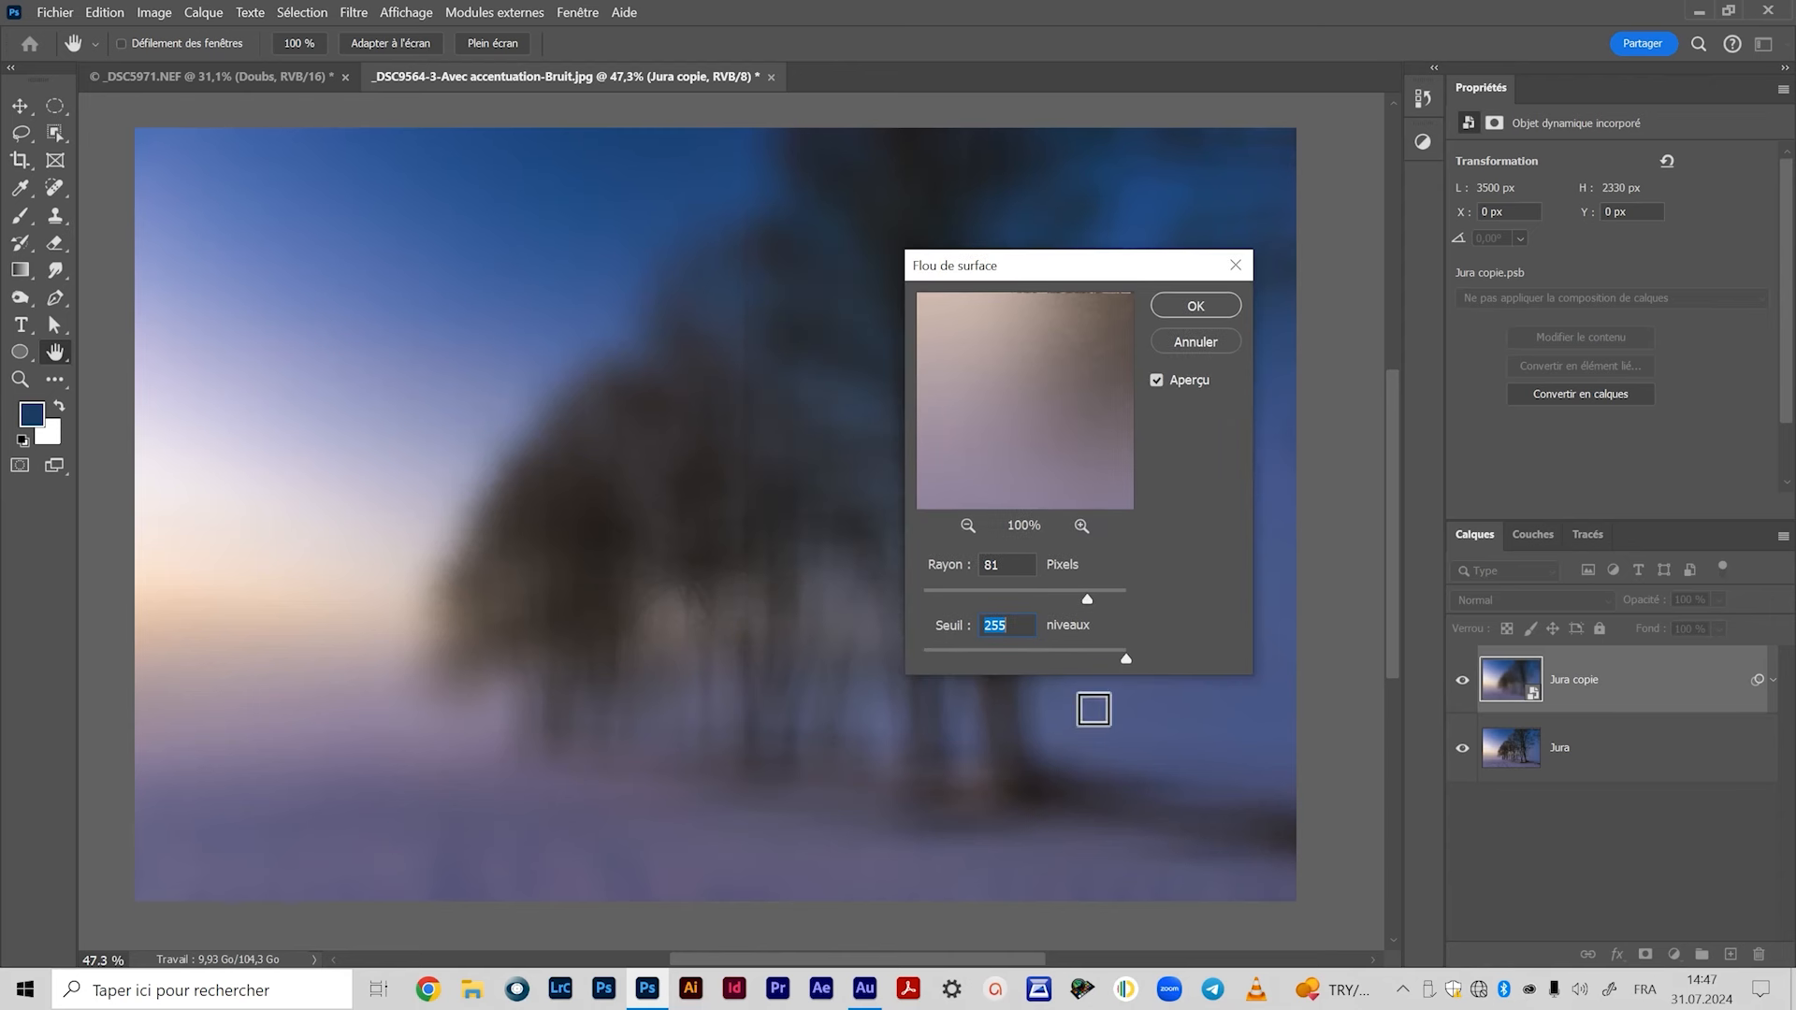
drag(1125, 658, 873, 633)
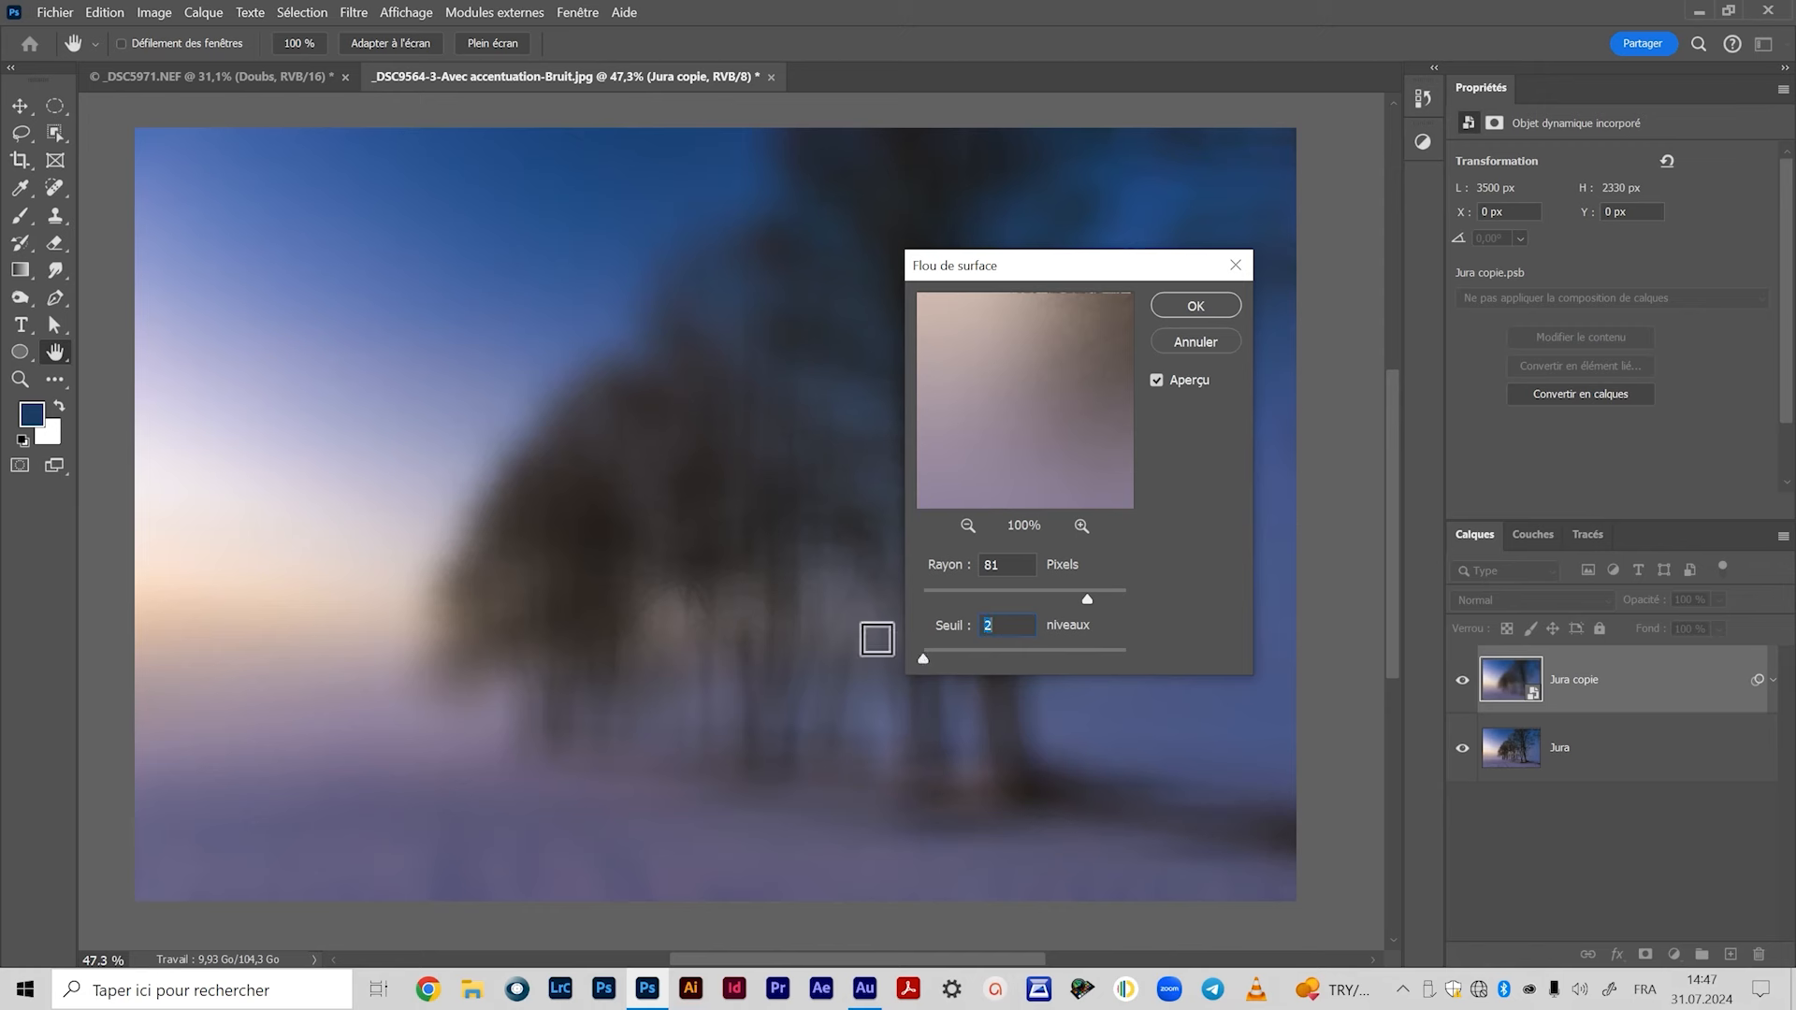
click(1004, 628)
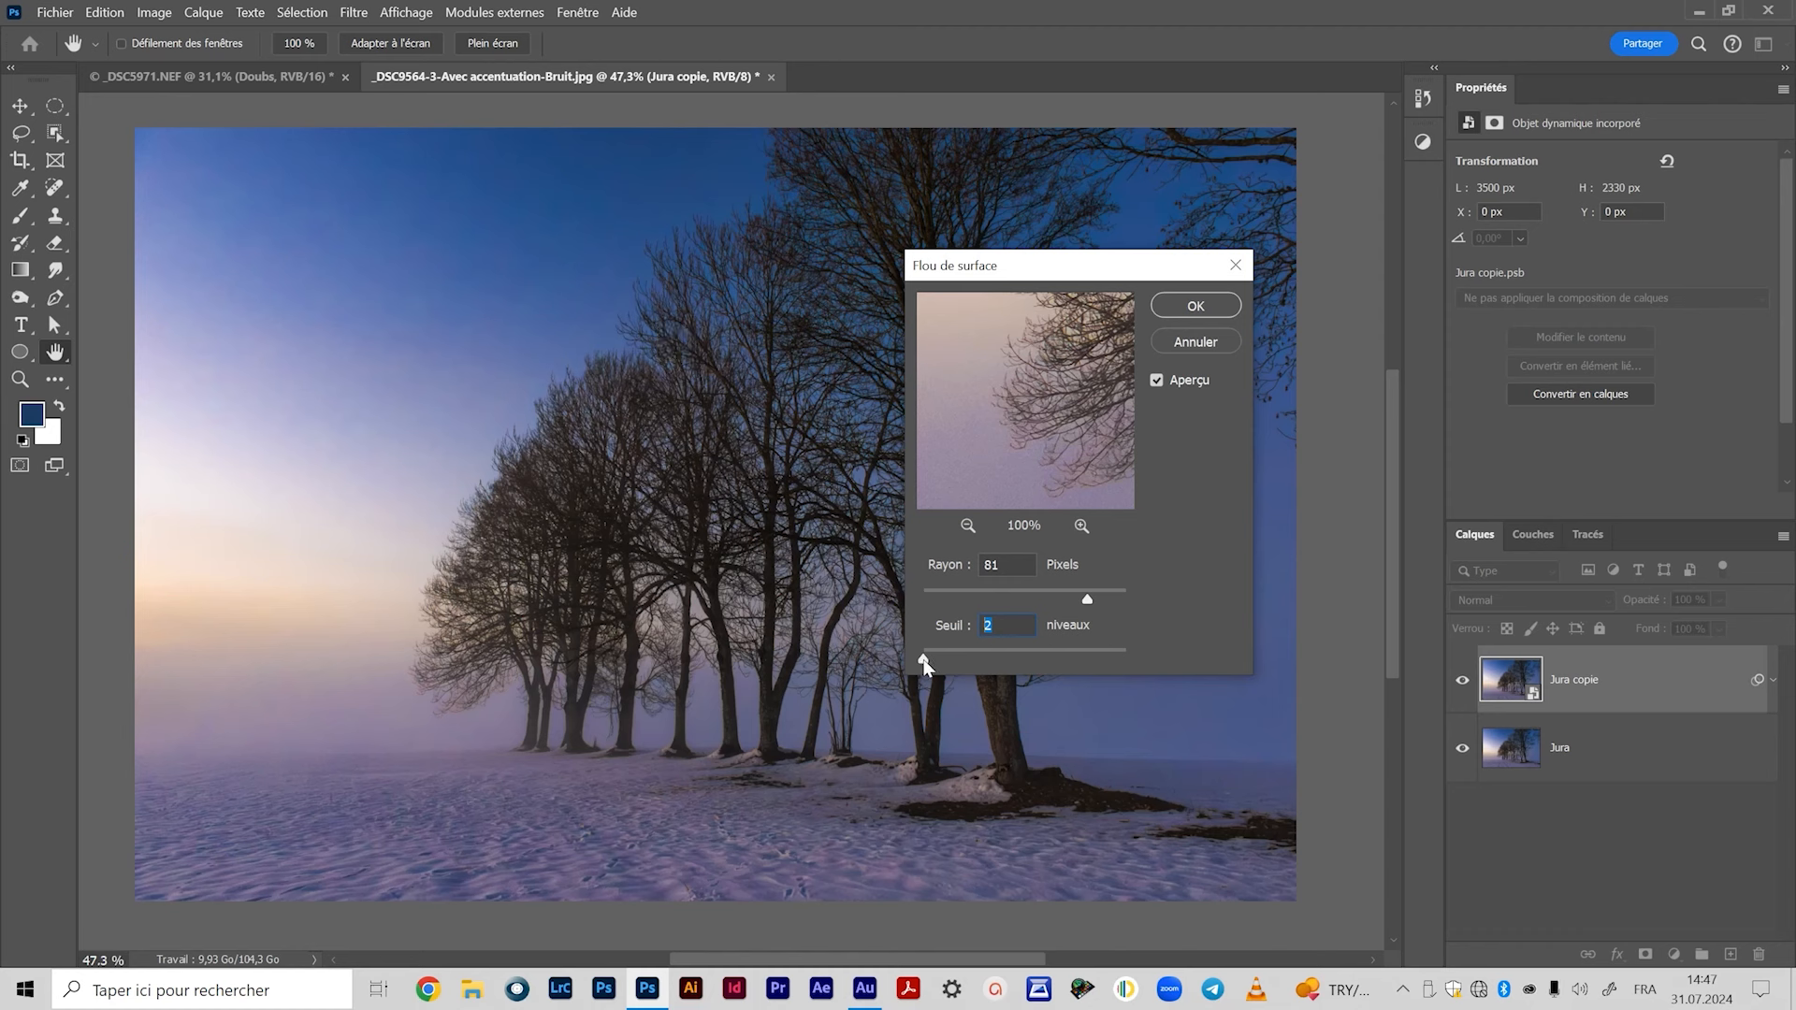
drag(924, 660, 1024, 647)
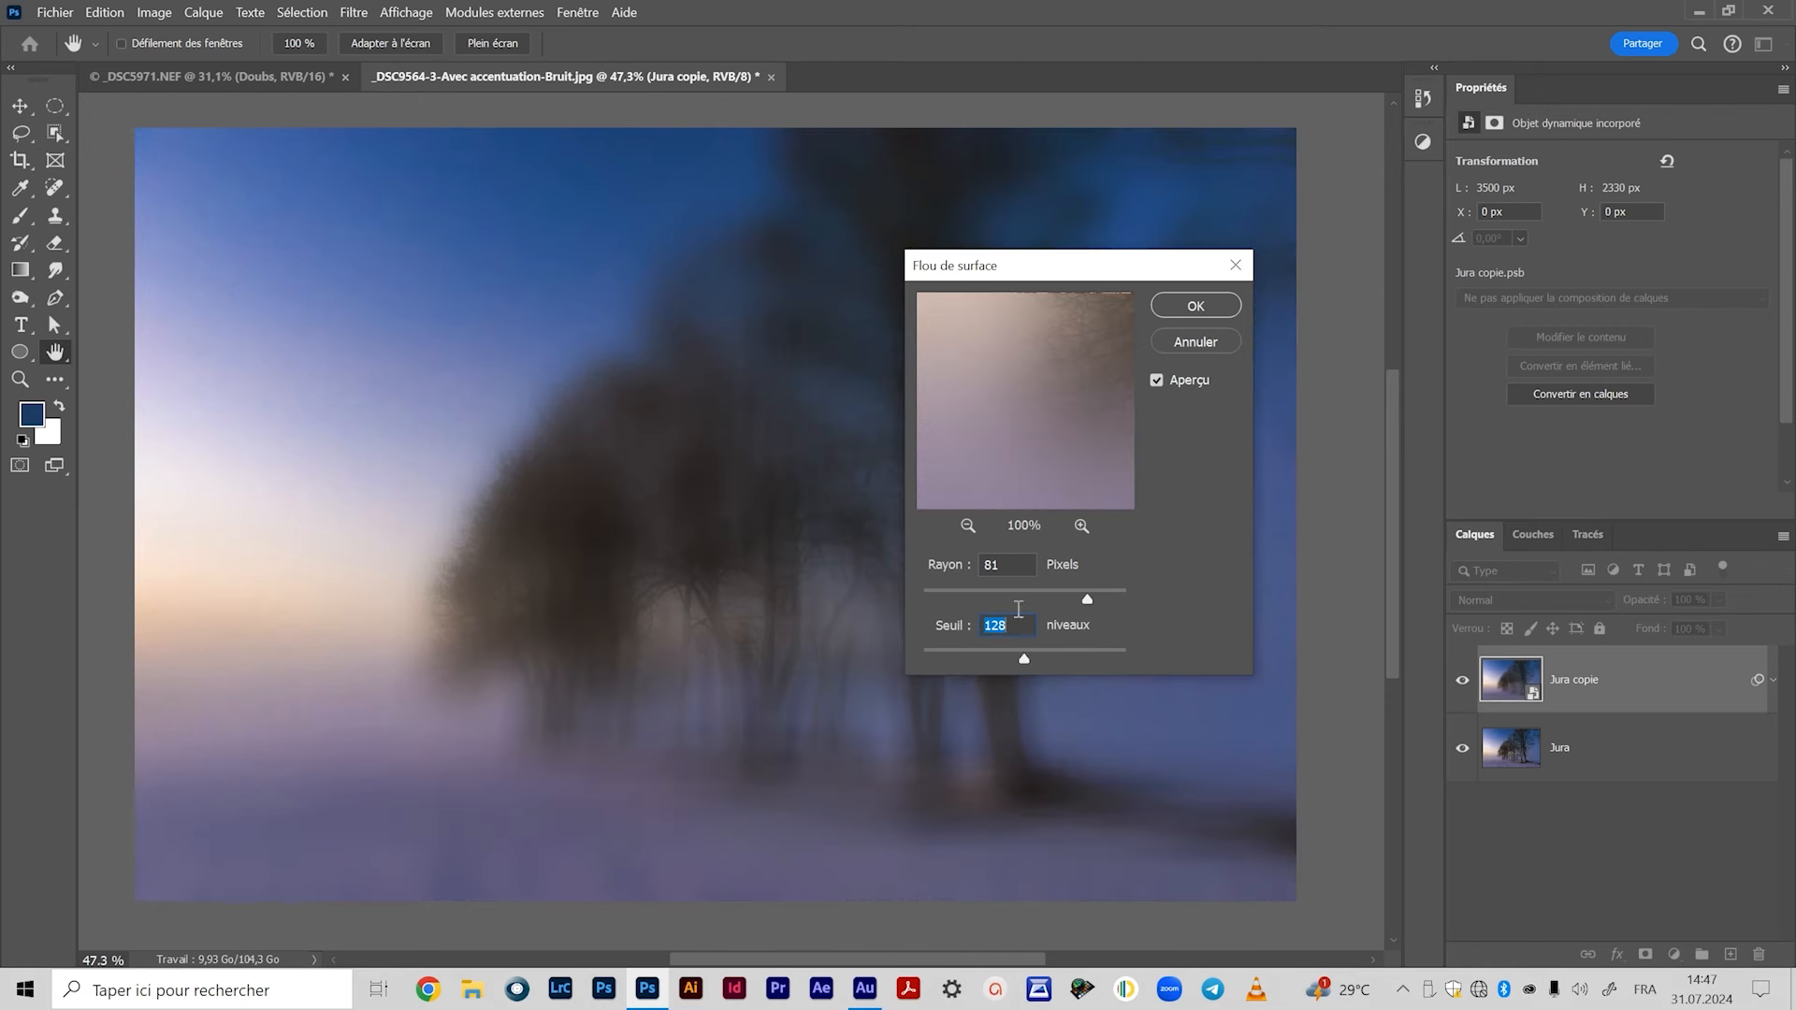
Compare Surface Blur radii of 1 and 51 pixels at the 128-level threshold, keeping the trees in view.
drag(1073, 273, 1290, 281)
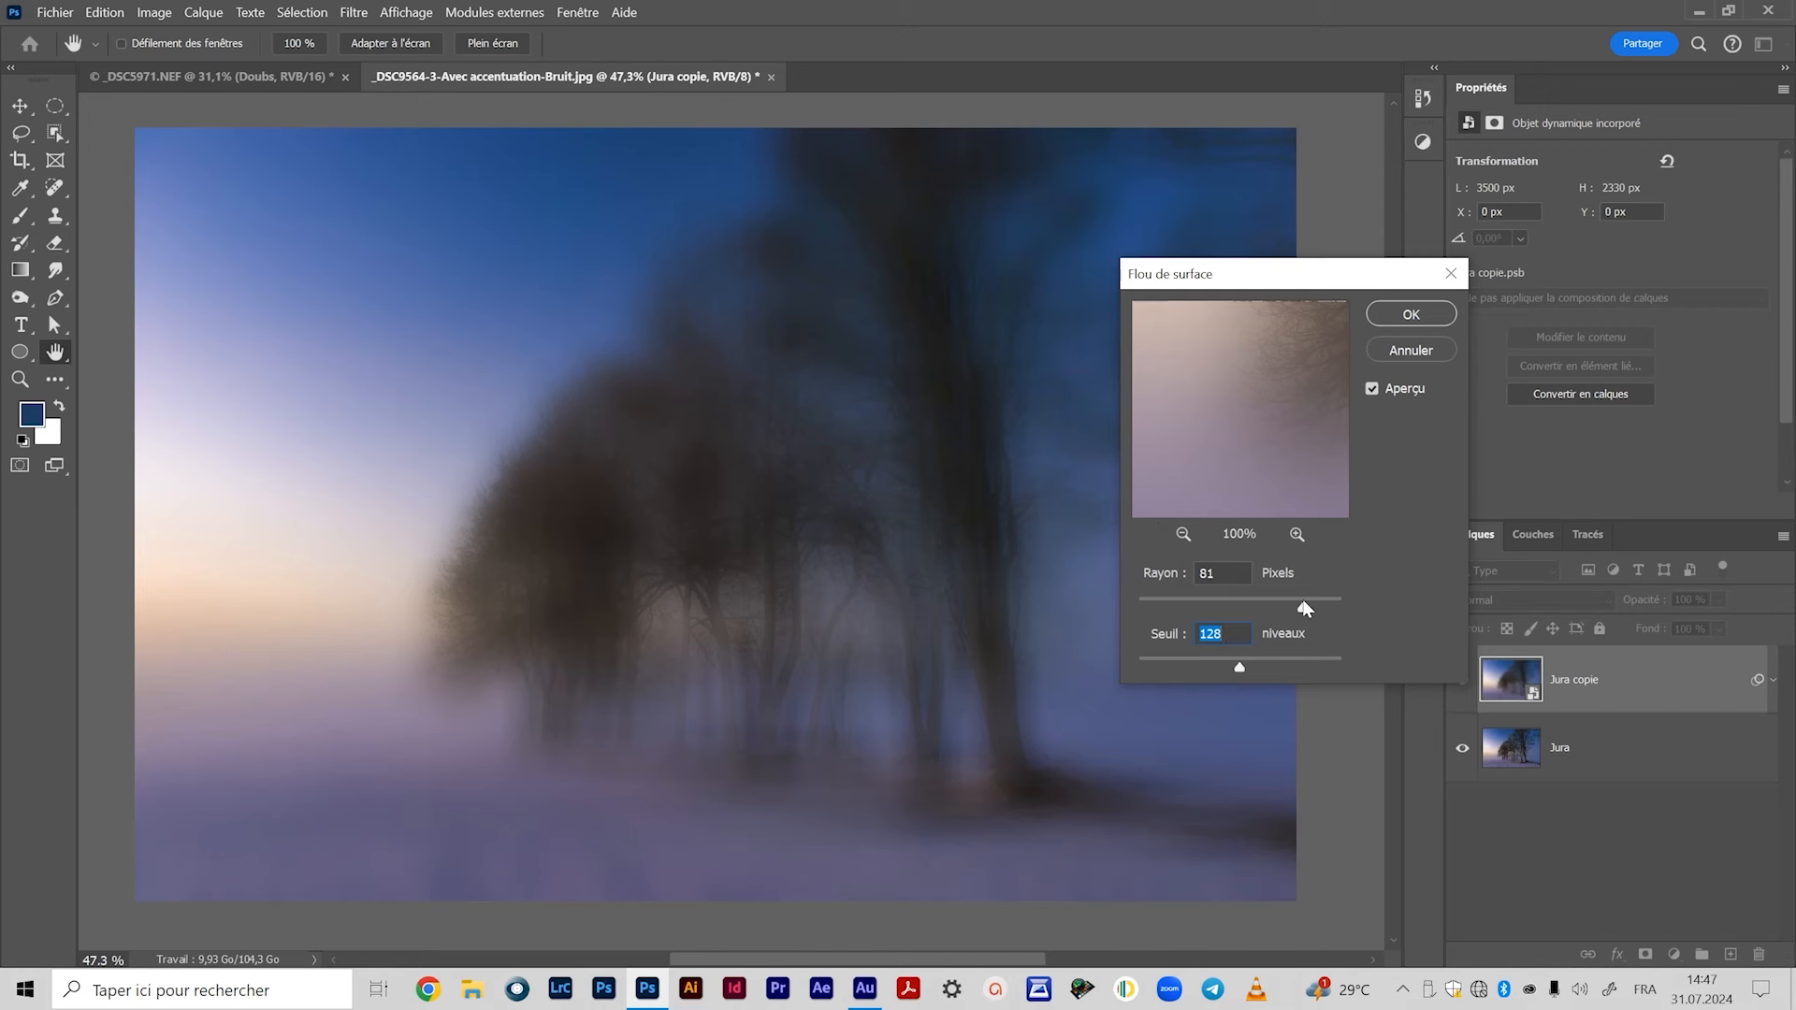
drag(1302, 609, 1281, 609)
drag(1149, 609, 1130, 609)
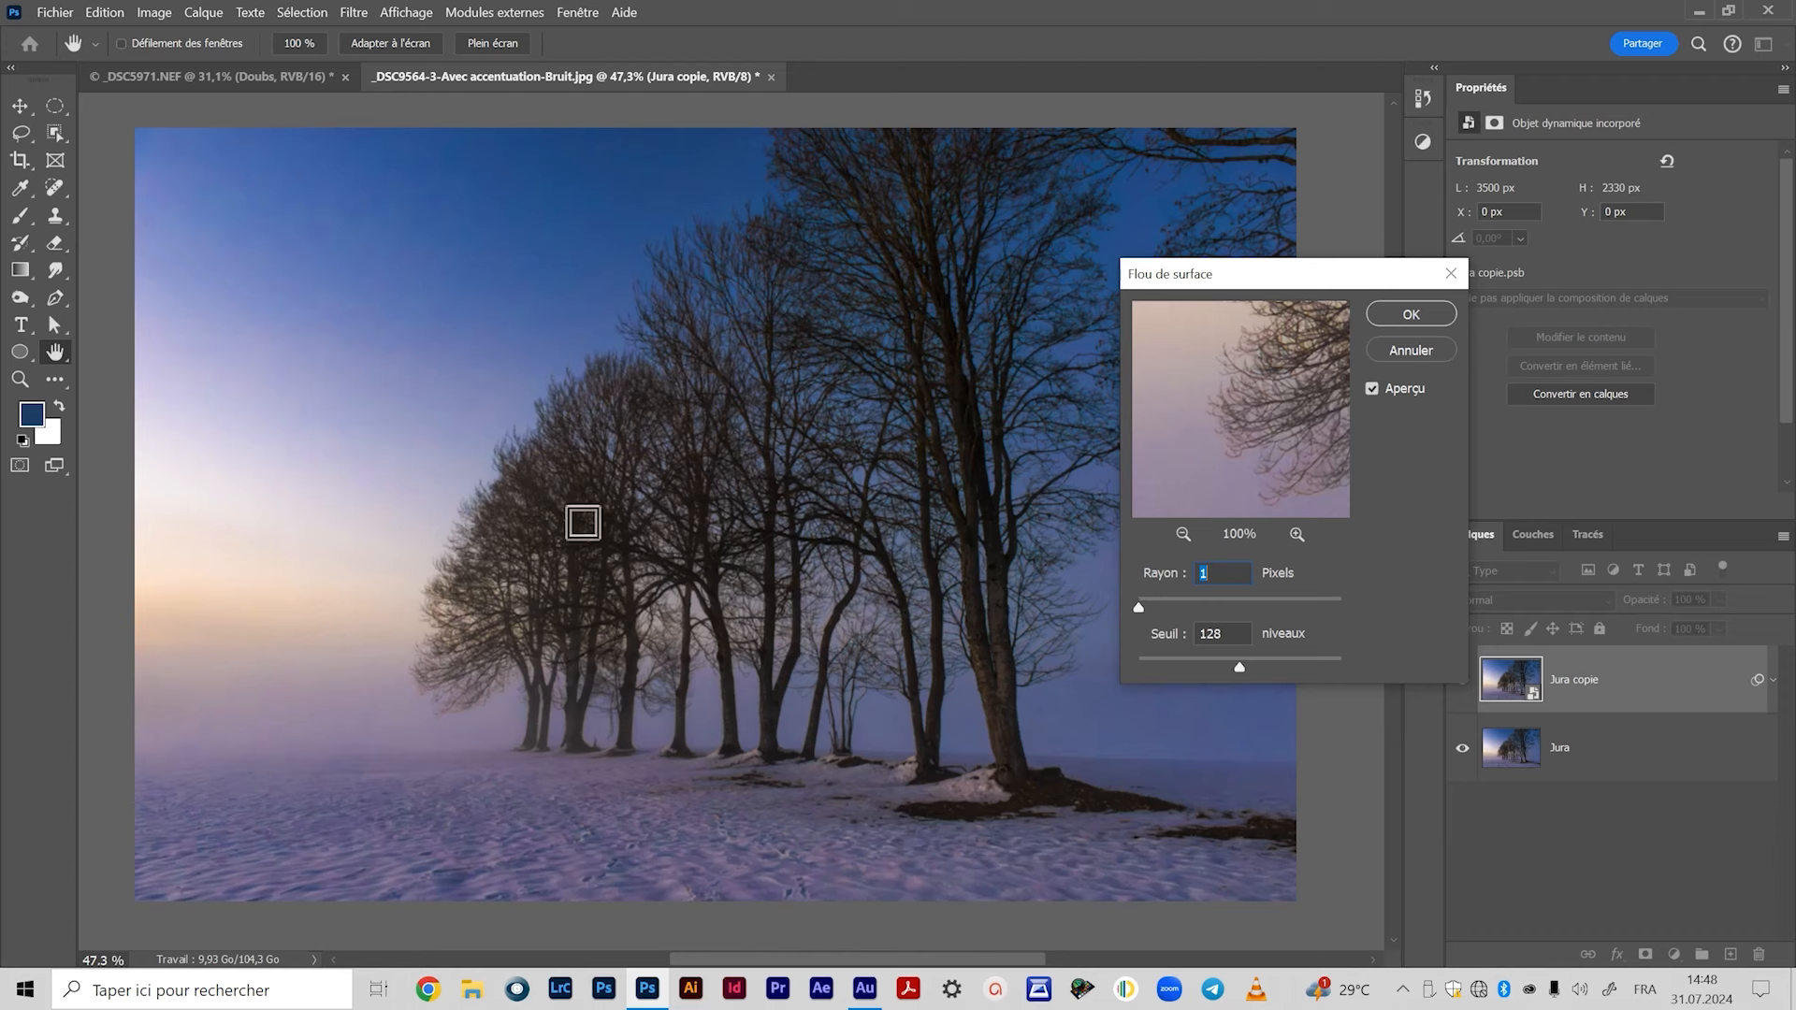
drag(1139, 607, 1242, 602)
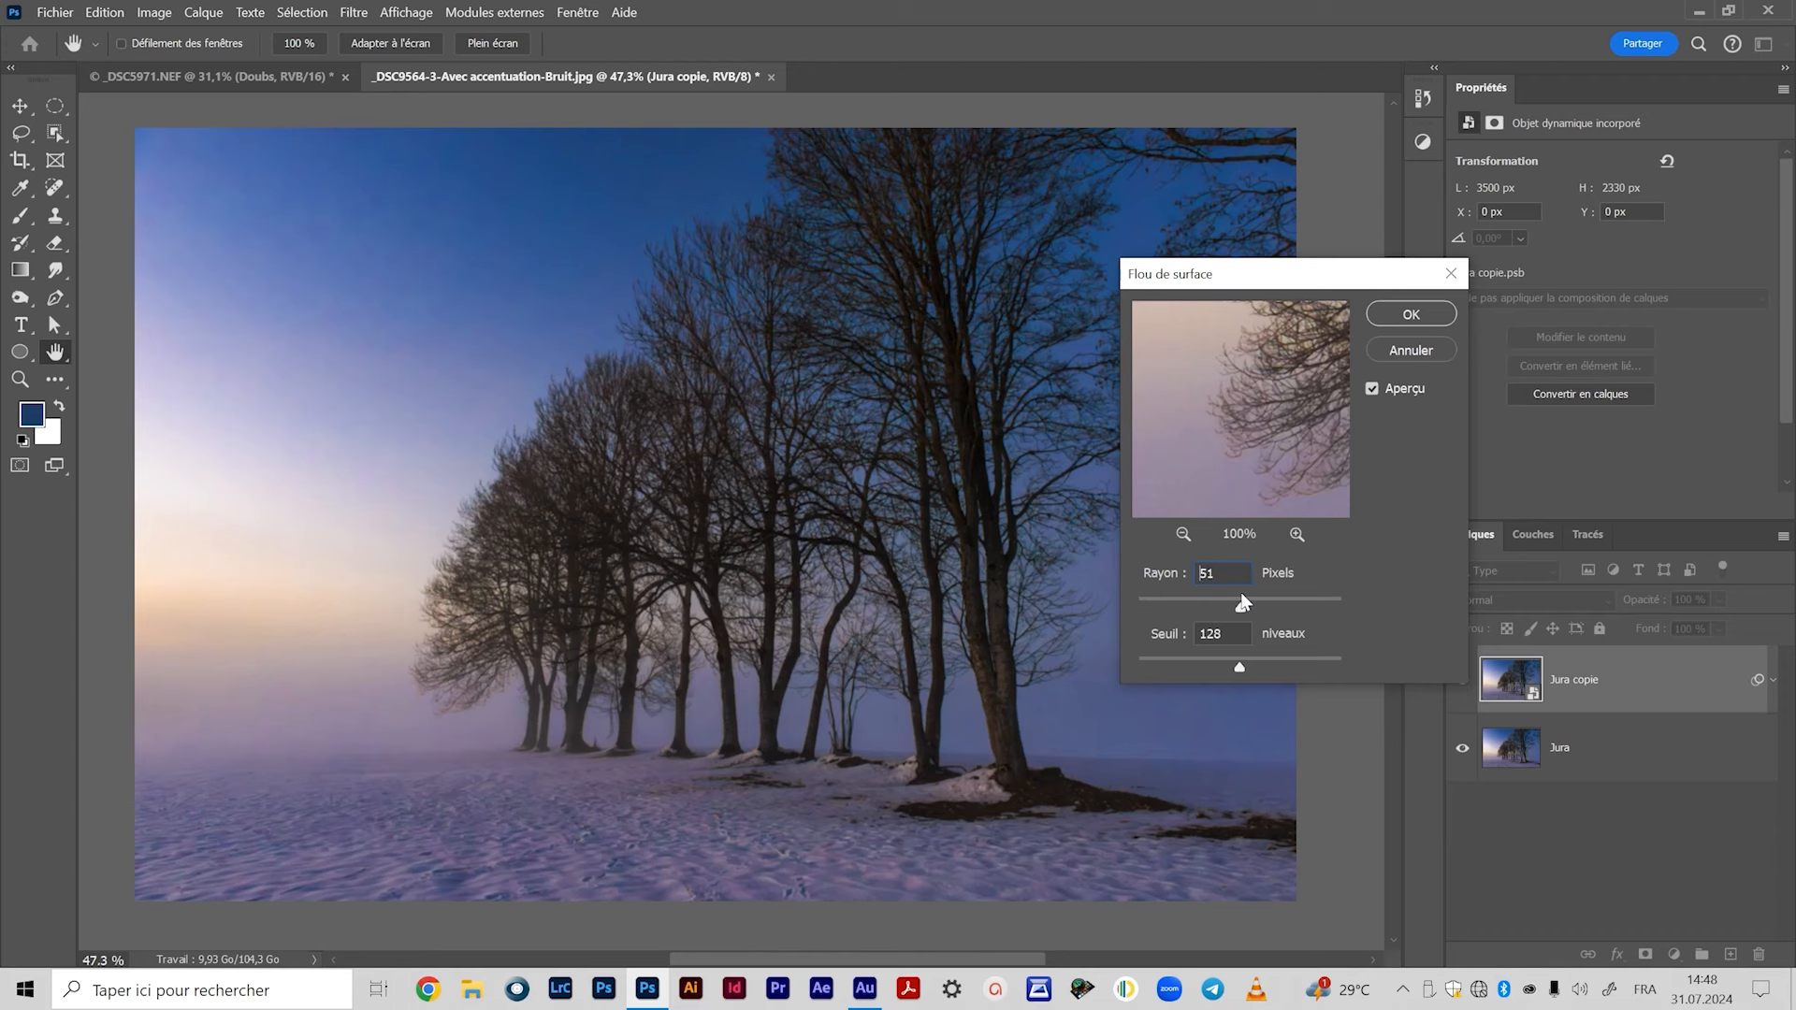
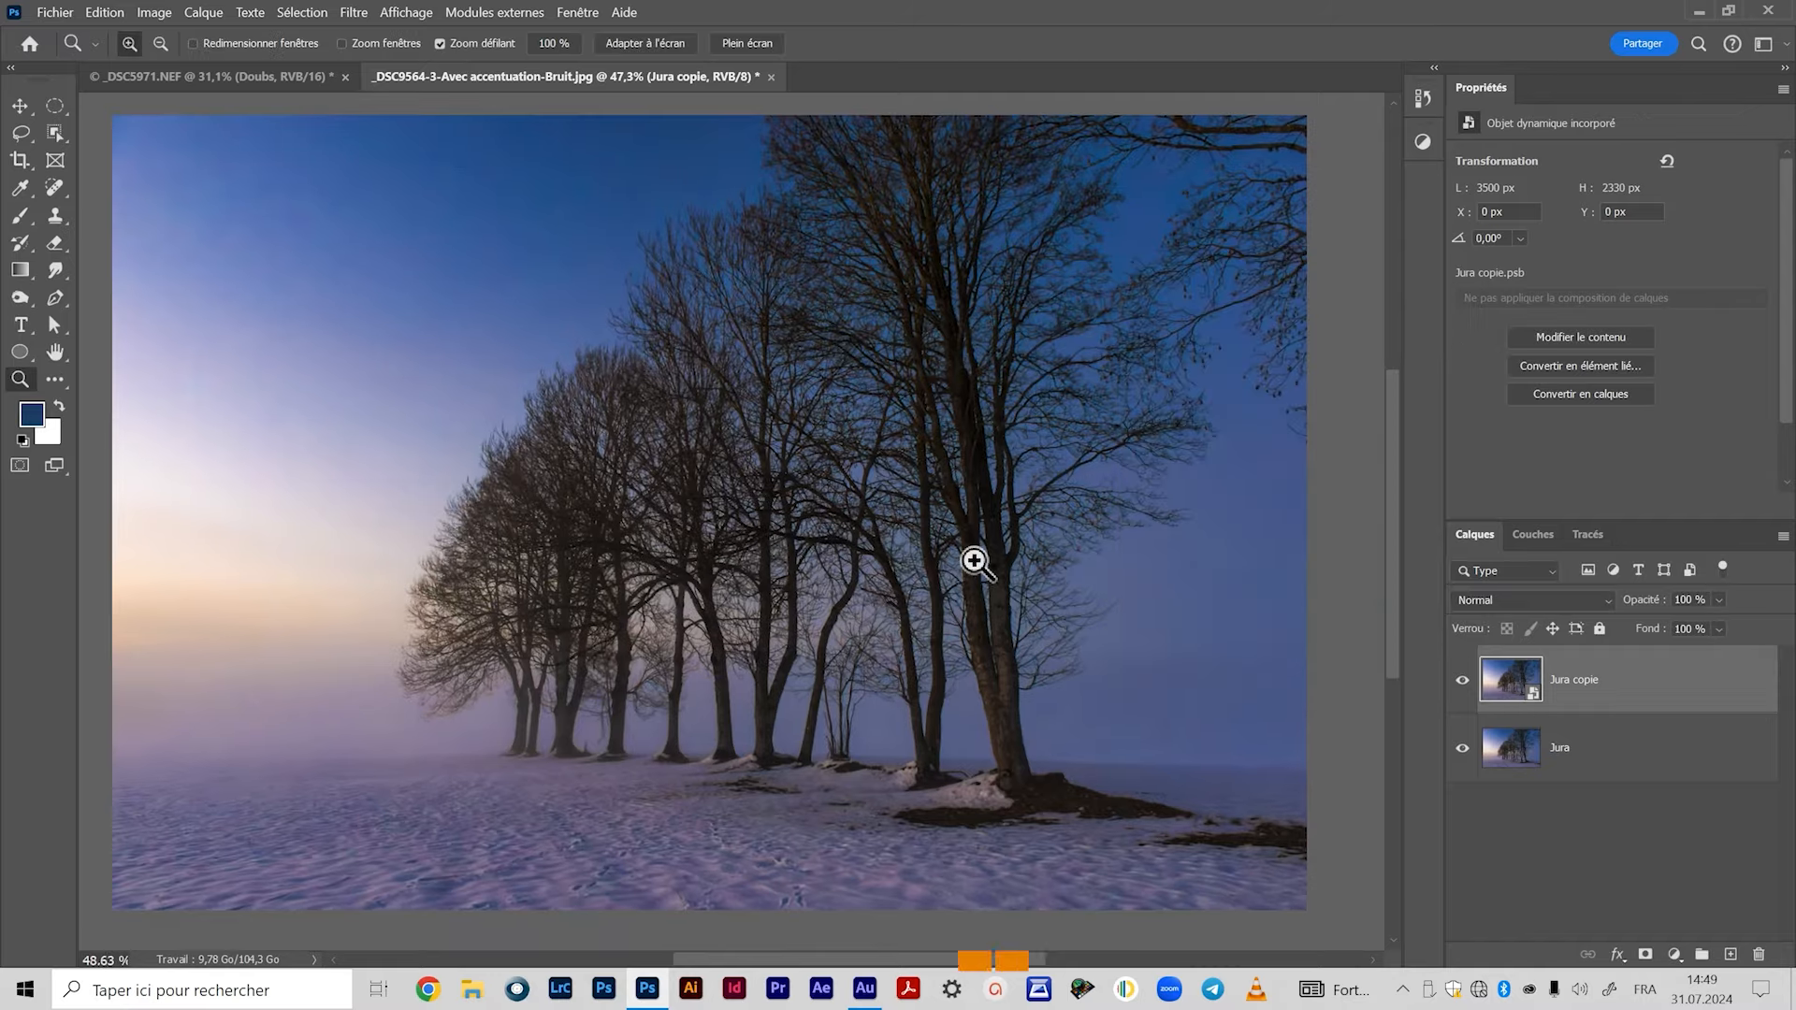
Start a Surface Blur on Jura copie with the base of the large trees magnified to about 179%.
drag(970, 561, 1014, 550)
drag(1030, 793, 566, 210)
mouse_move(670, 517)
mouse_down()
mouse_move(725, 496)
mouse_move(675, 504)
mouse_up()
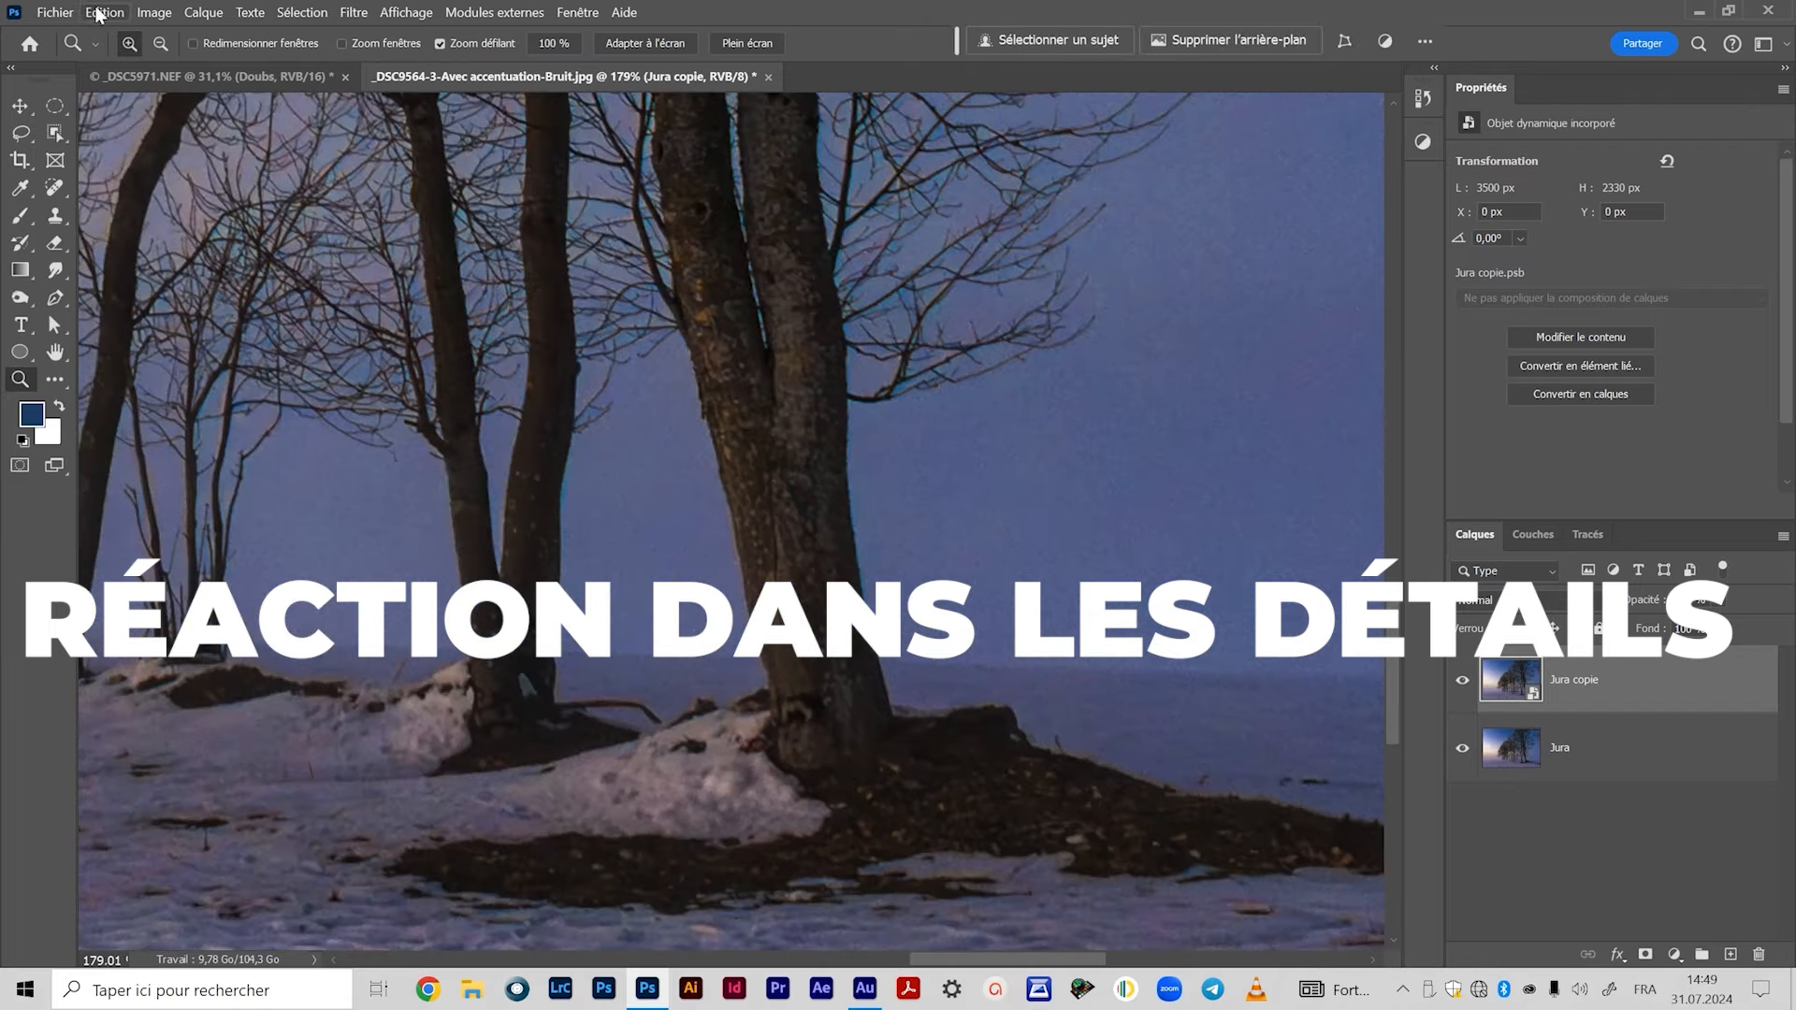
click(352, 14)
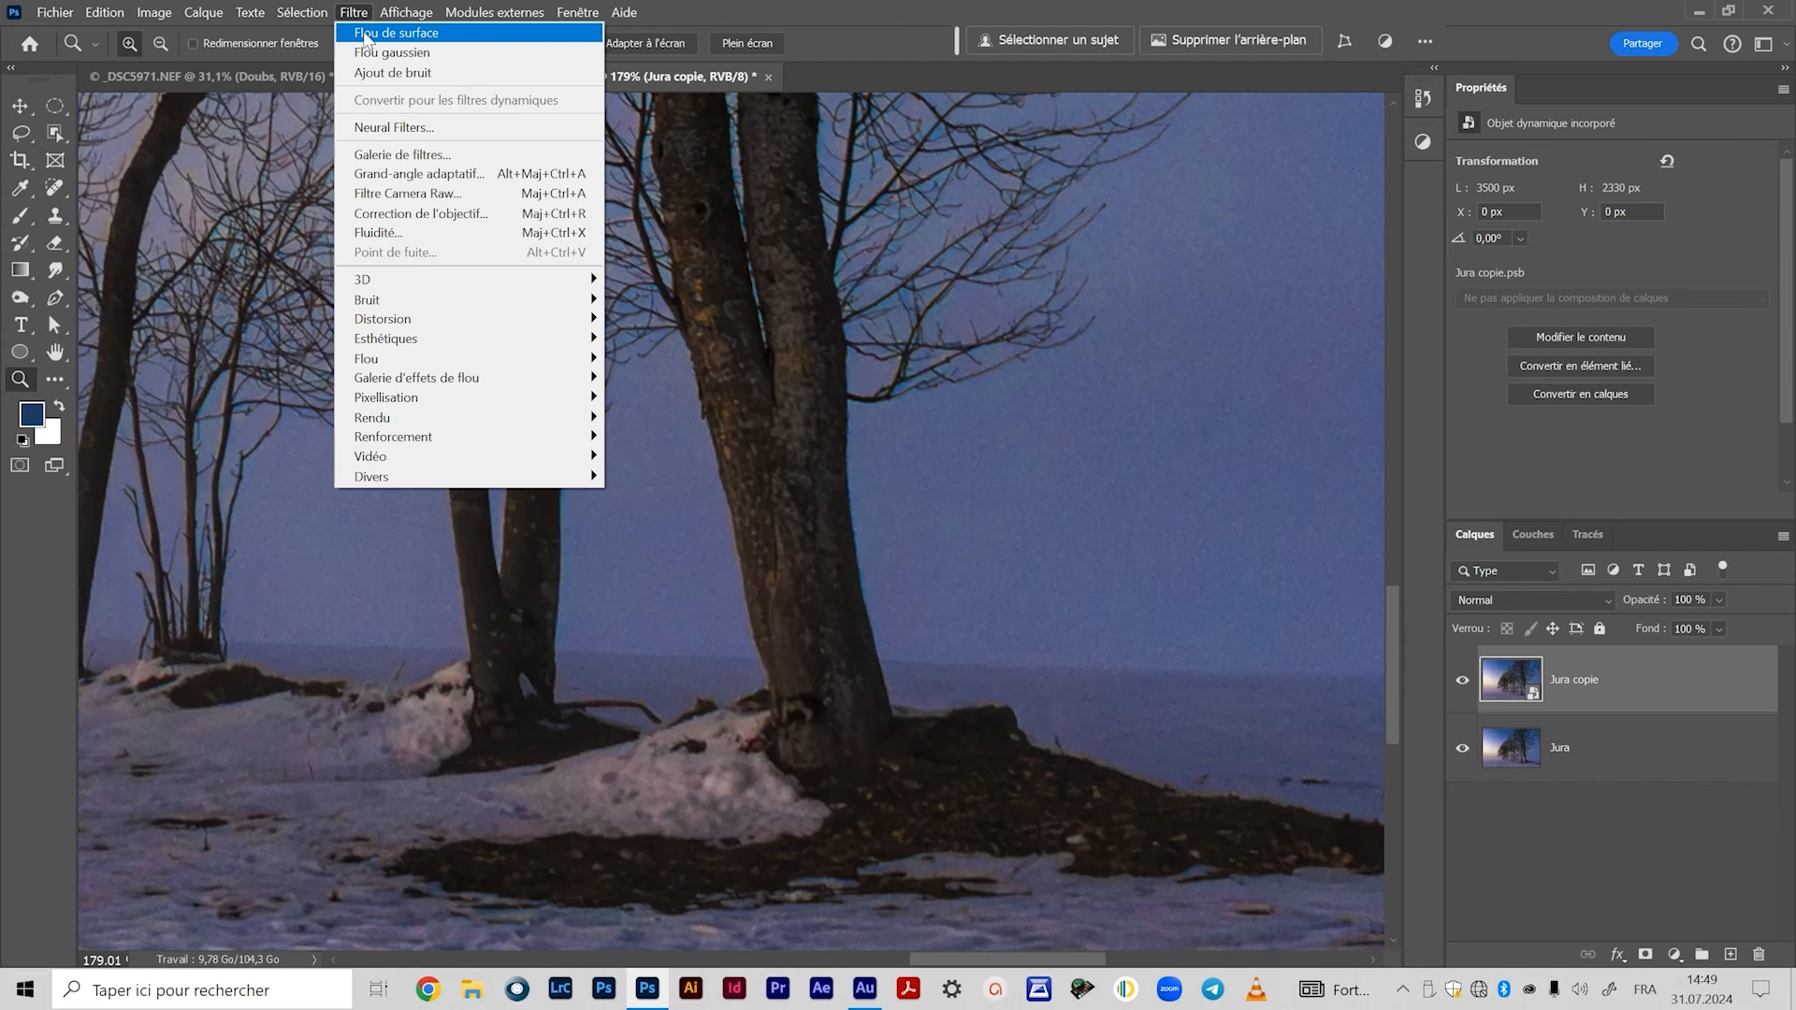
click(384, 37)
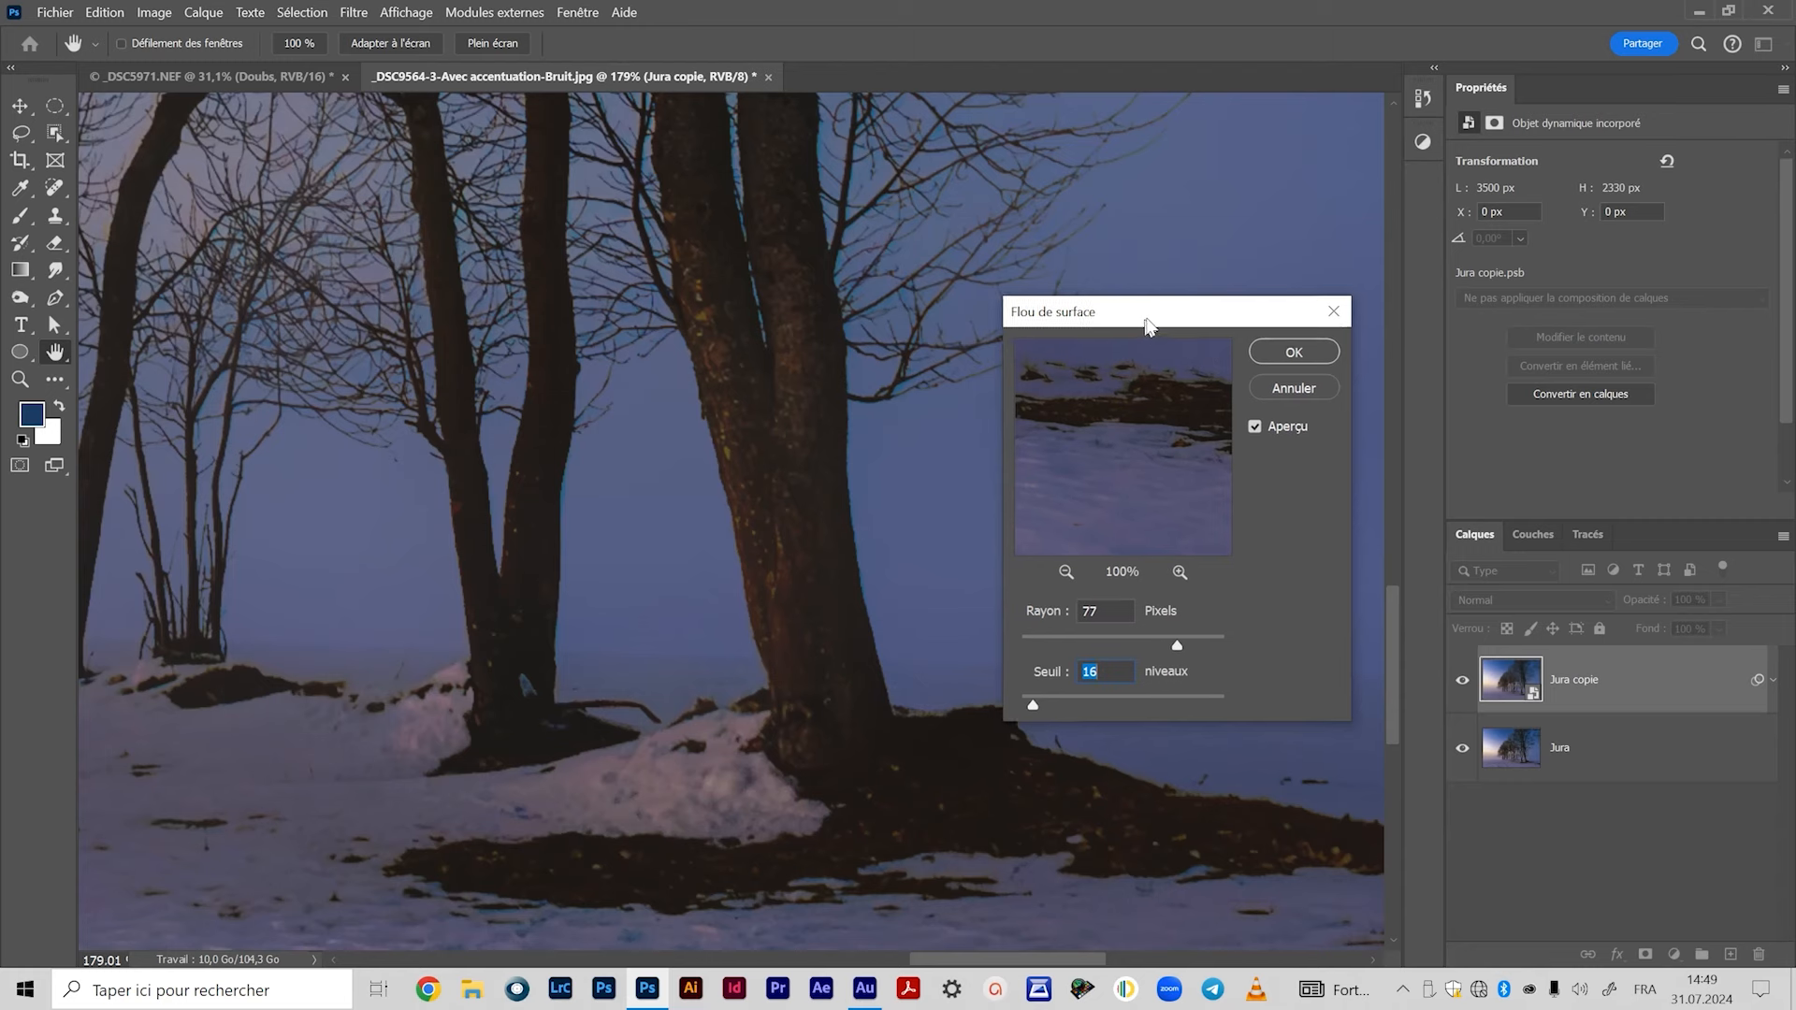
drag(1139, 327, 1372, 197)
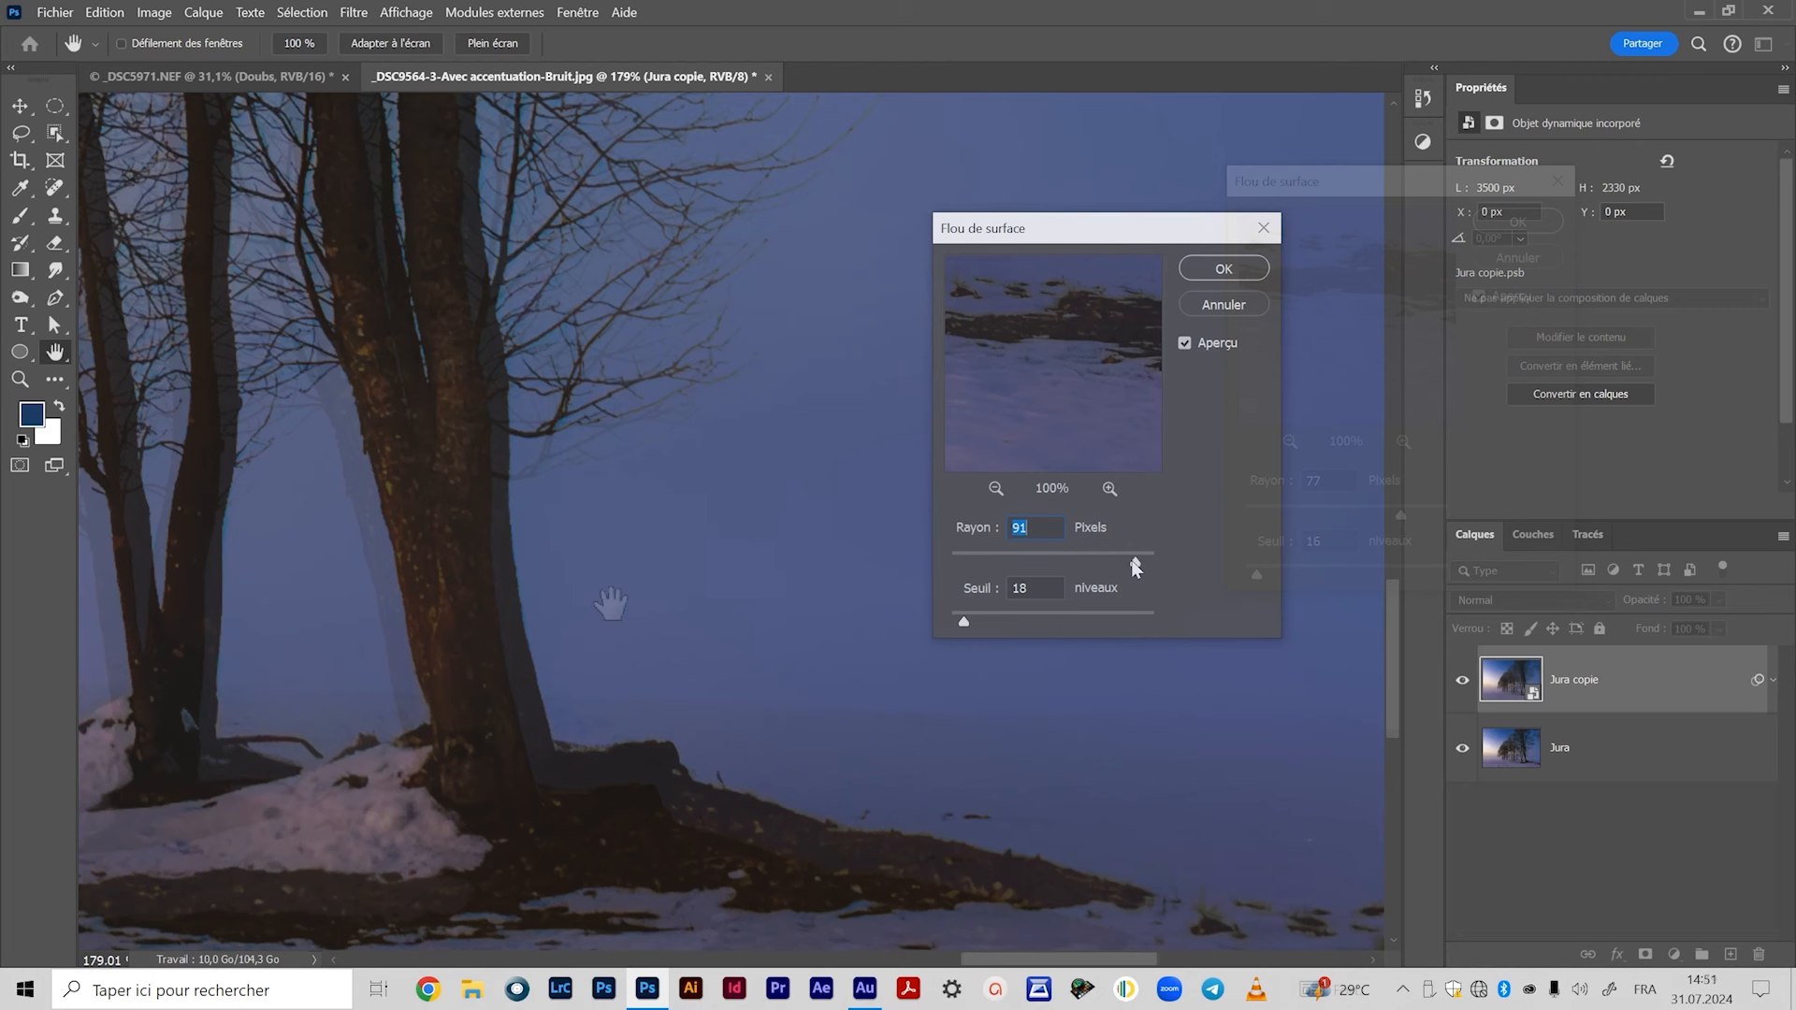
Compare Surface Blur radii of 94 and 14 pixels at an 18-level threshold on the trunks, bare ground and snow.
mouse_move(1132, 559)
mouse_down()
mouse_move(1120, 537)
mouse_move(1142, 530)
mouse_up()
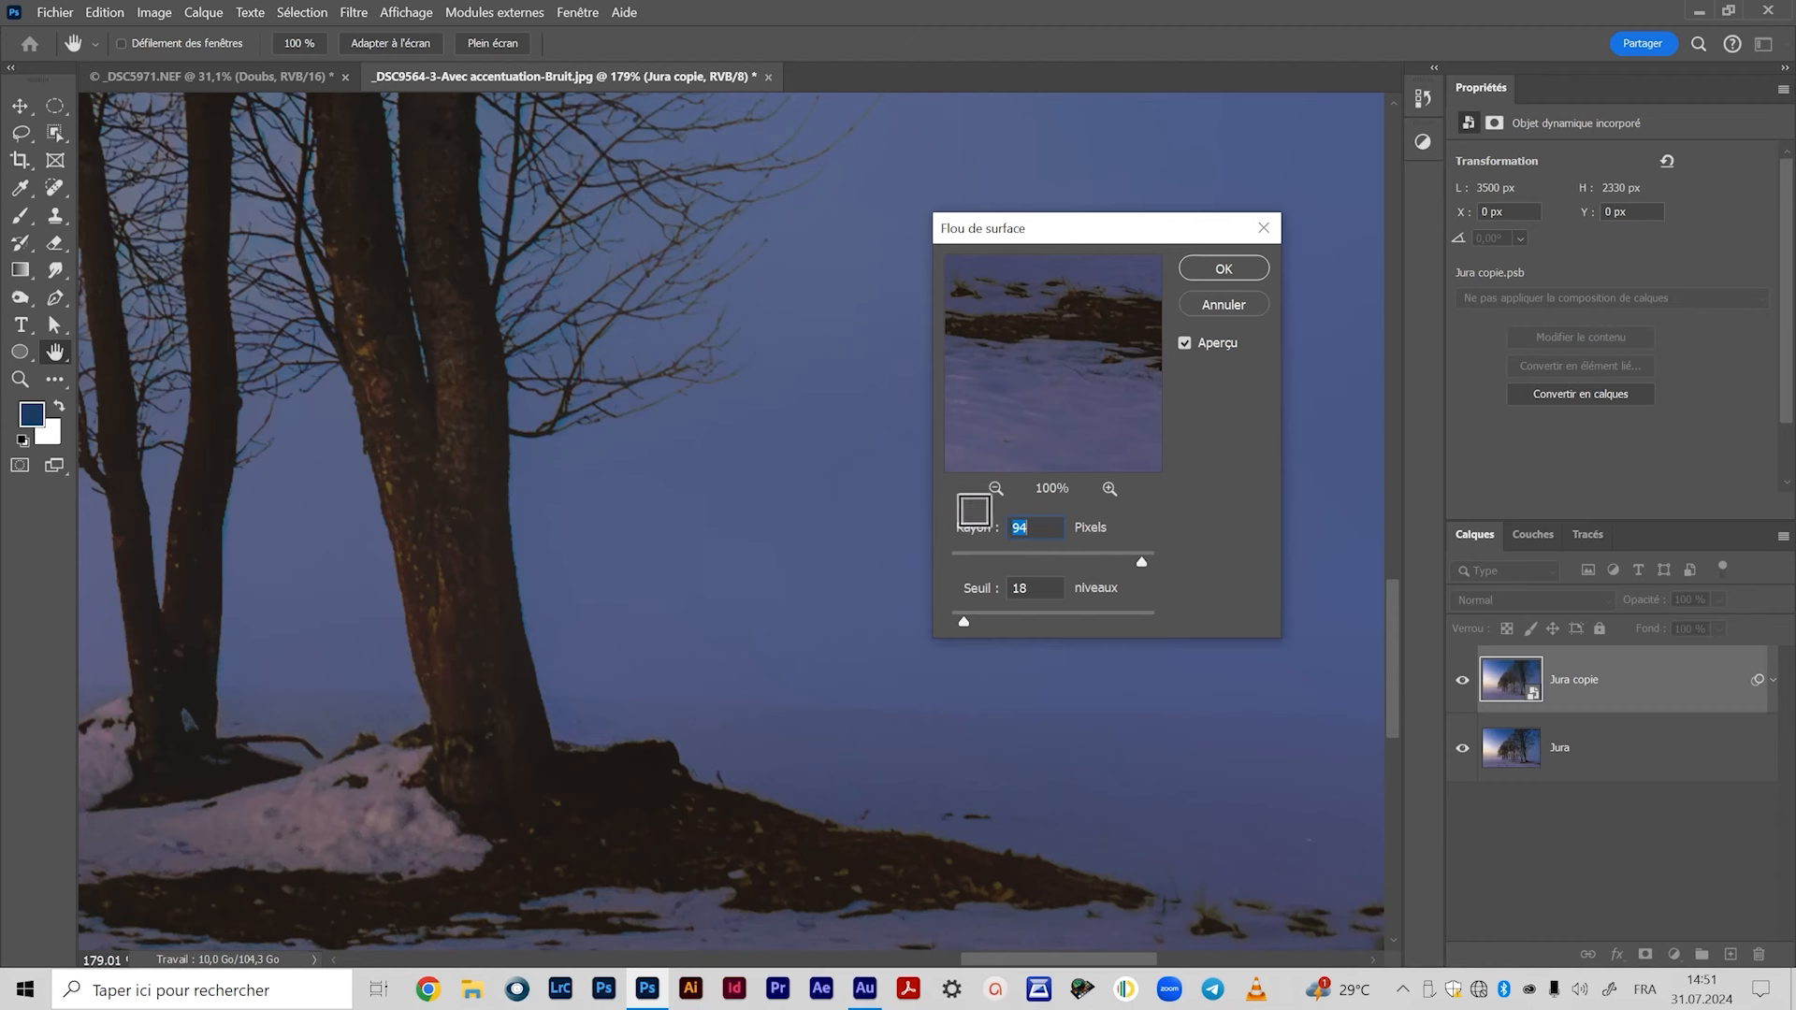
drag(1027, 555, 978, 557)
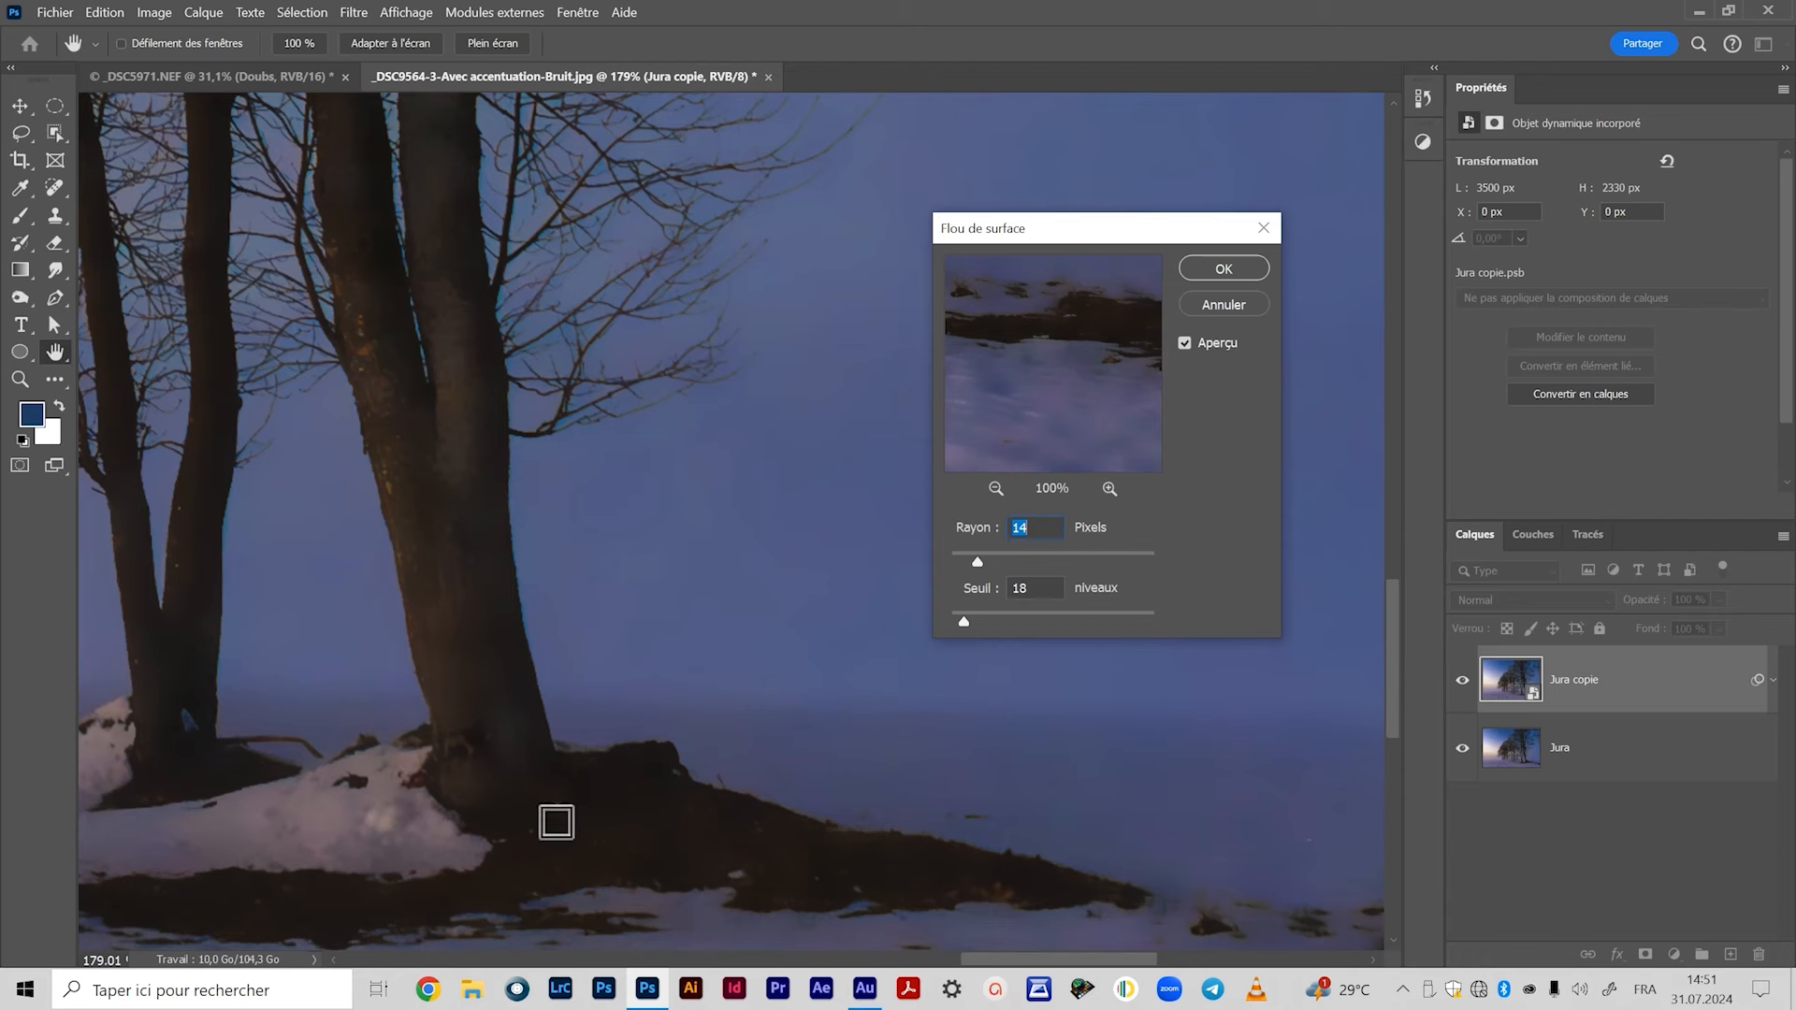
drag(414, 769, 890, 600)
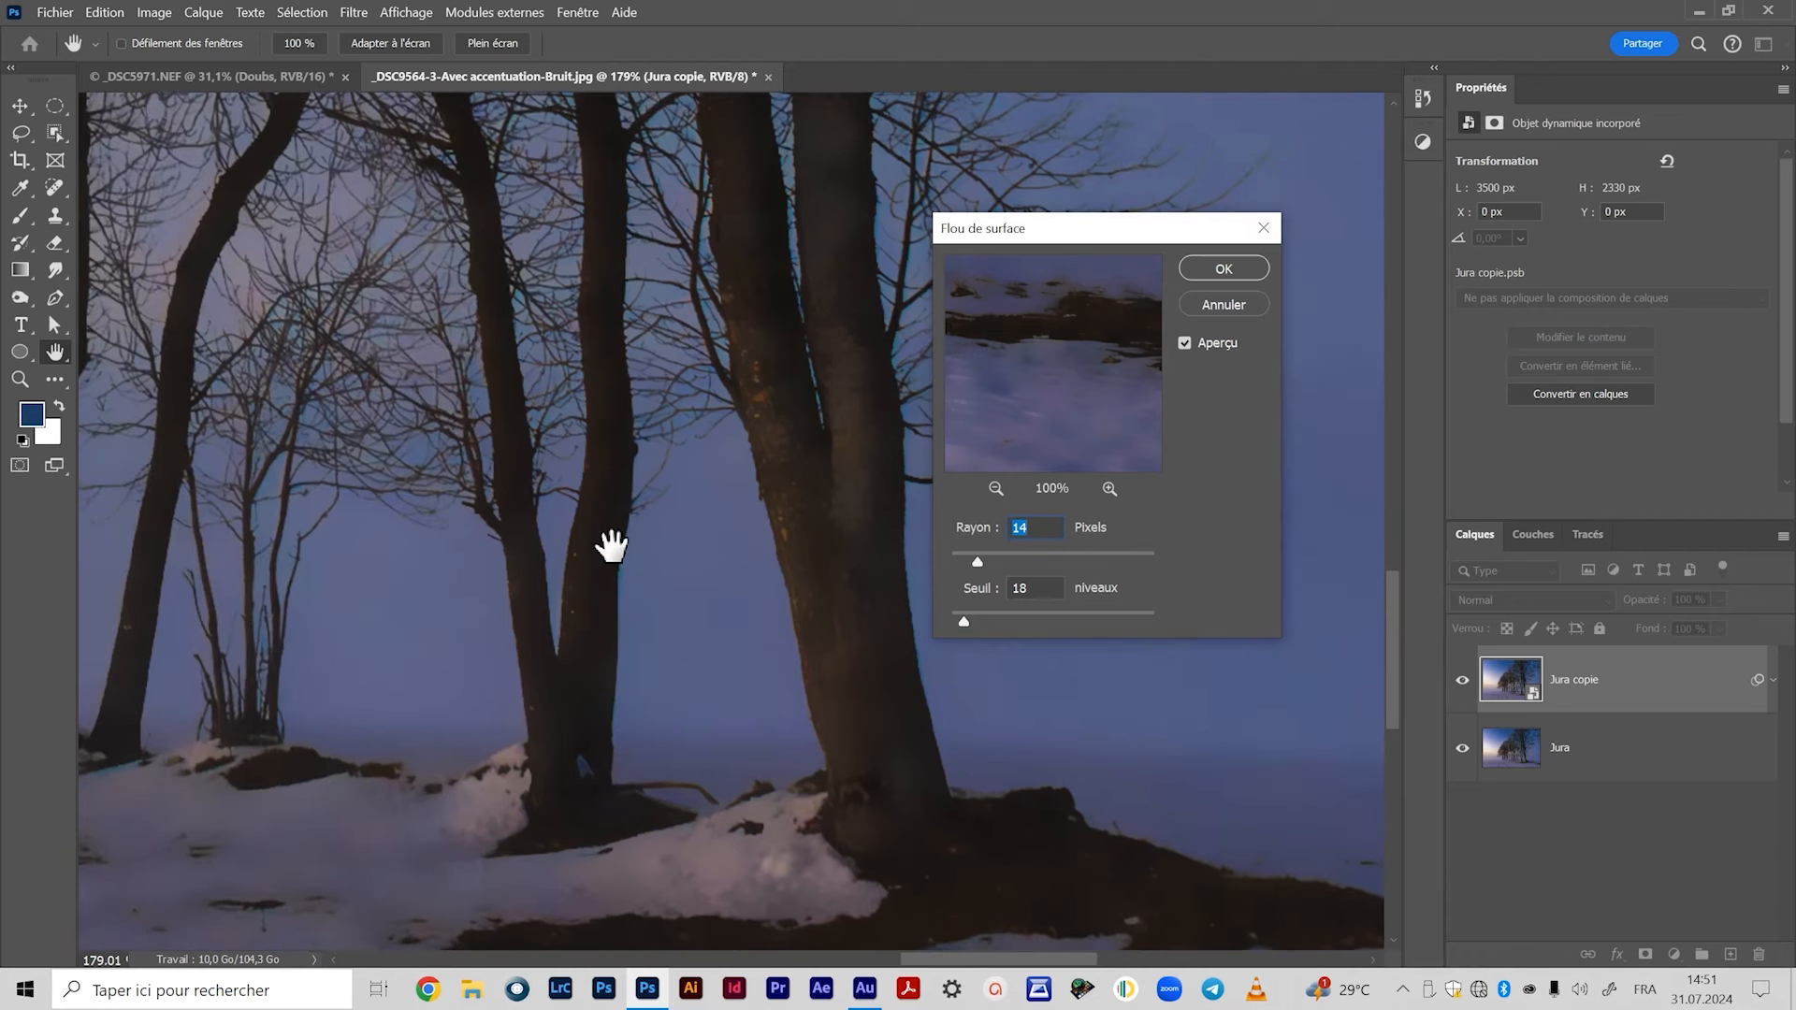
drag(617, 806, 401, 665)
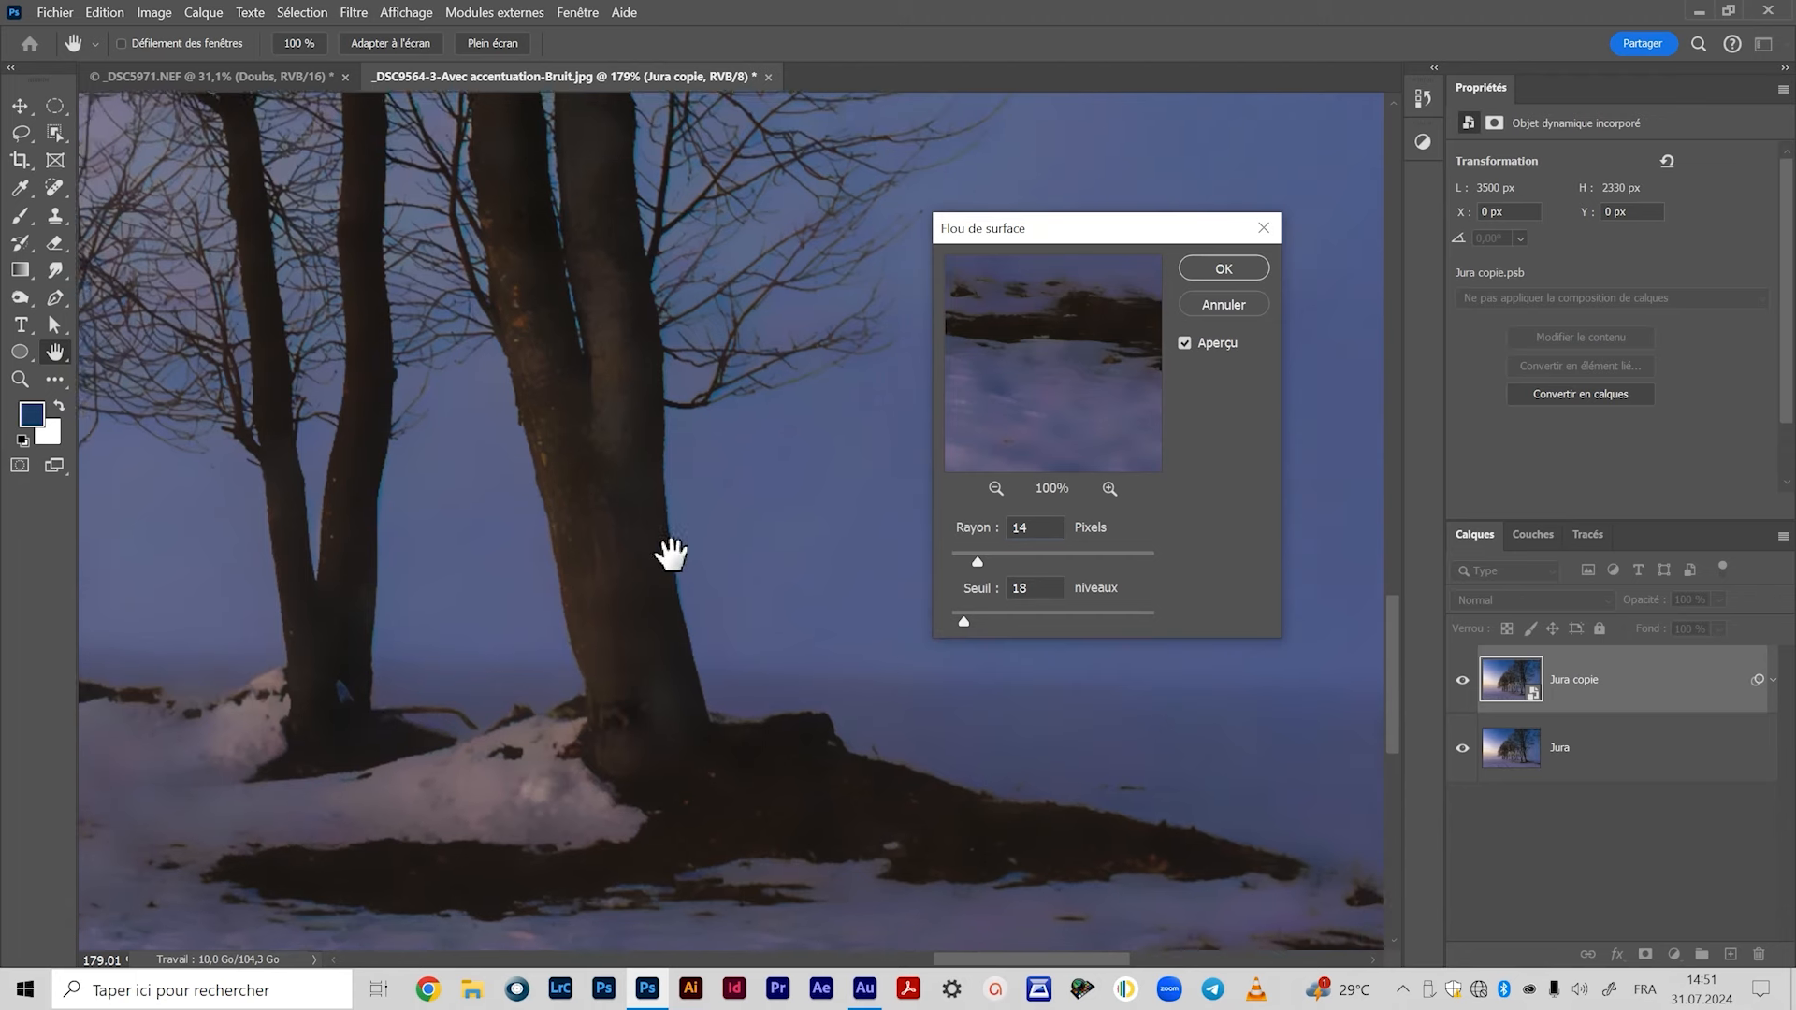
drag(671, 555, 657, 573)
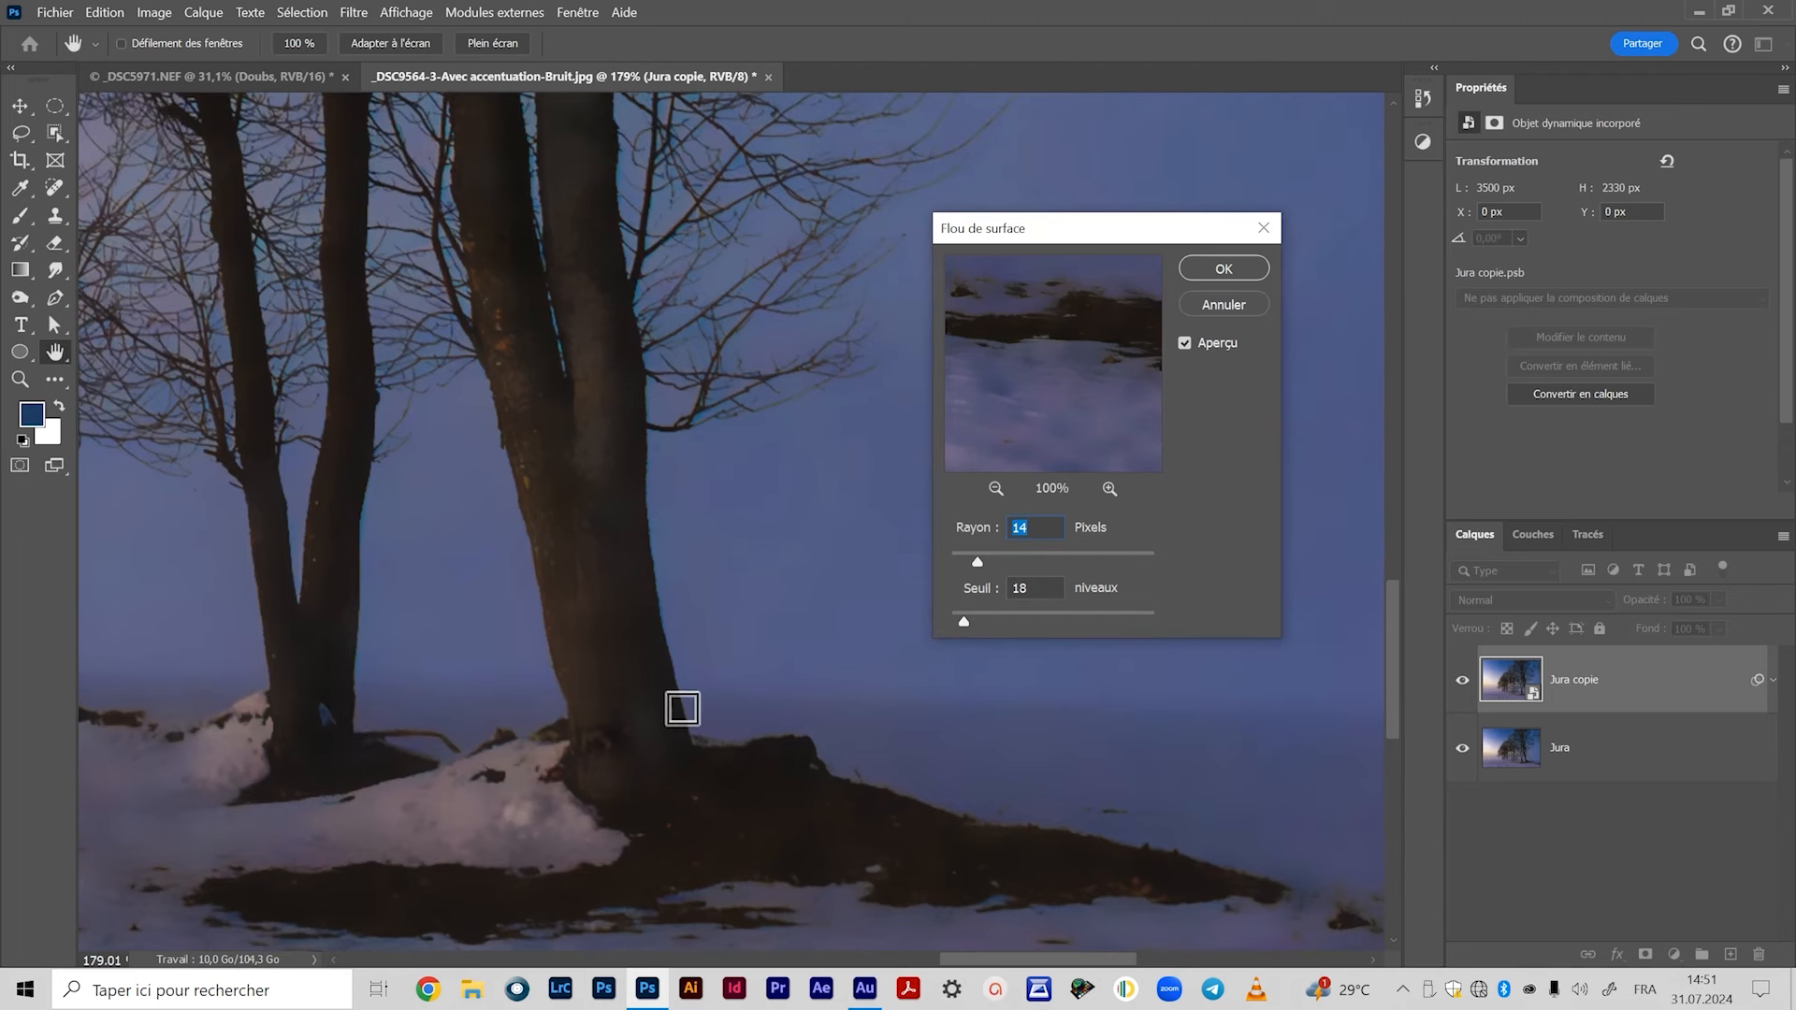
Test stronger Surface Blur thresholds such as 49 levels, then set the threshold to 14 levels.
click(991, 617)
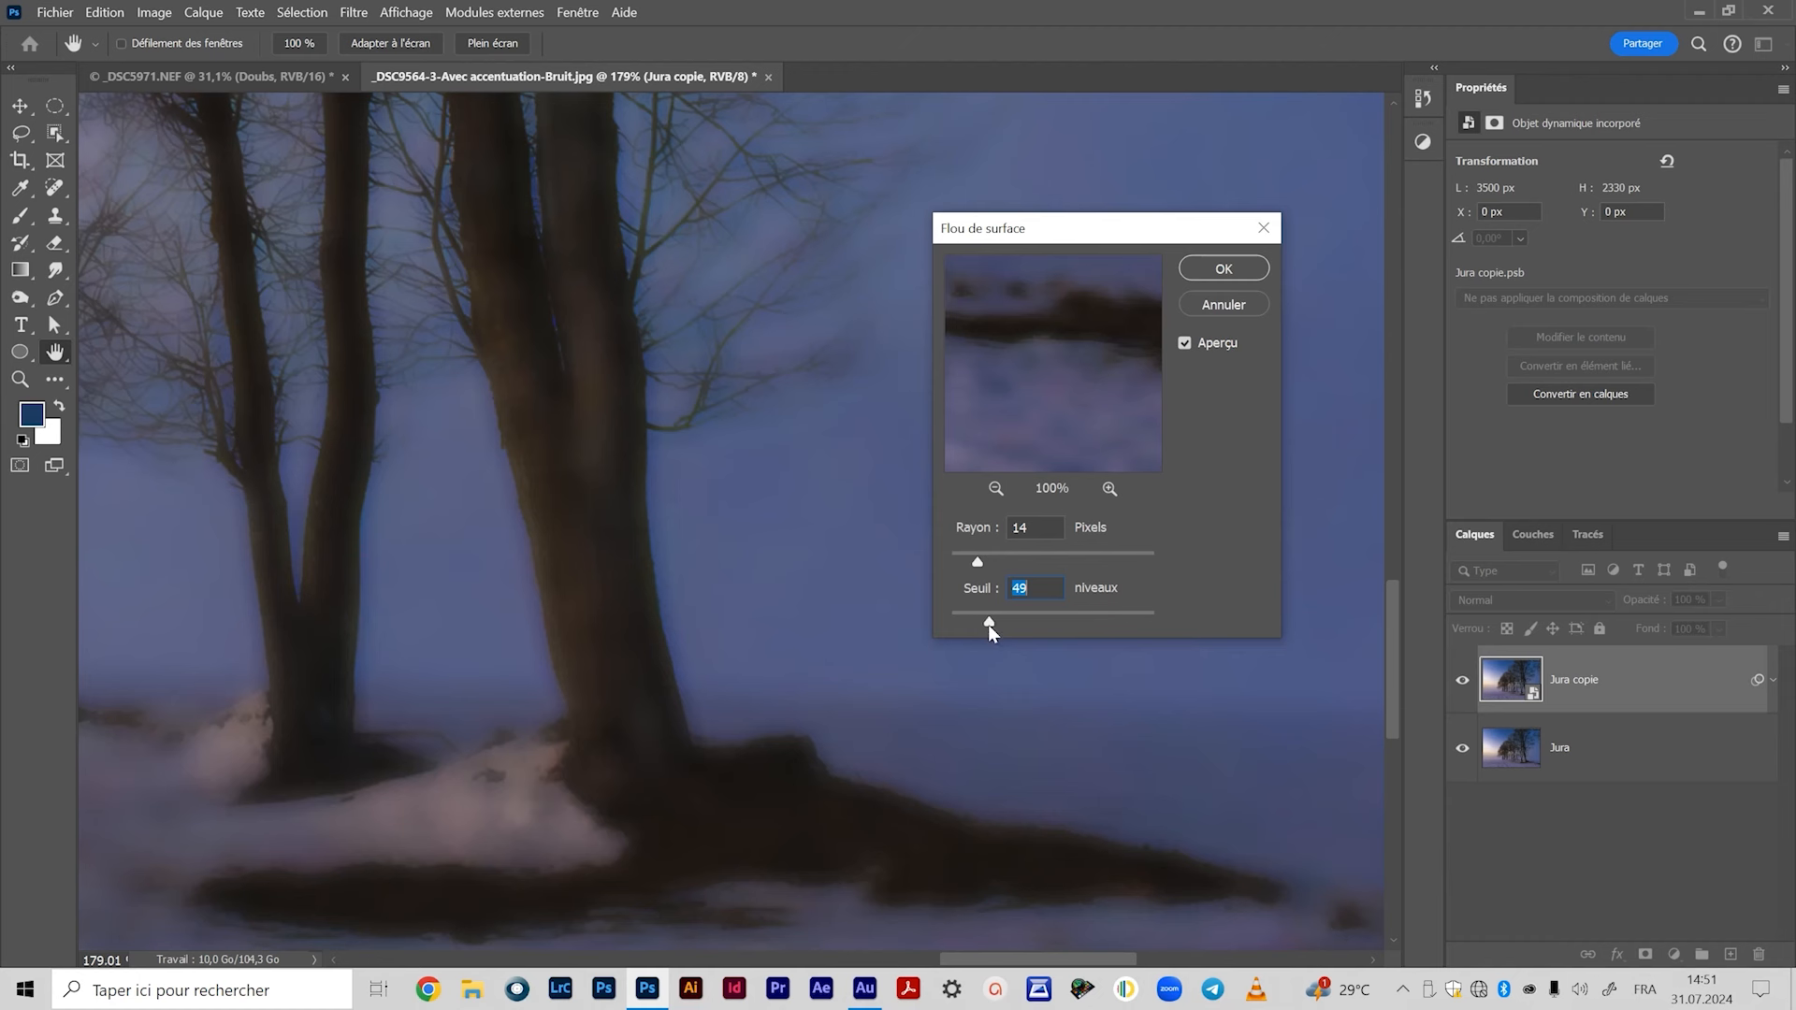
drag(990, 625, 1052, 627)
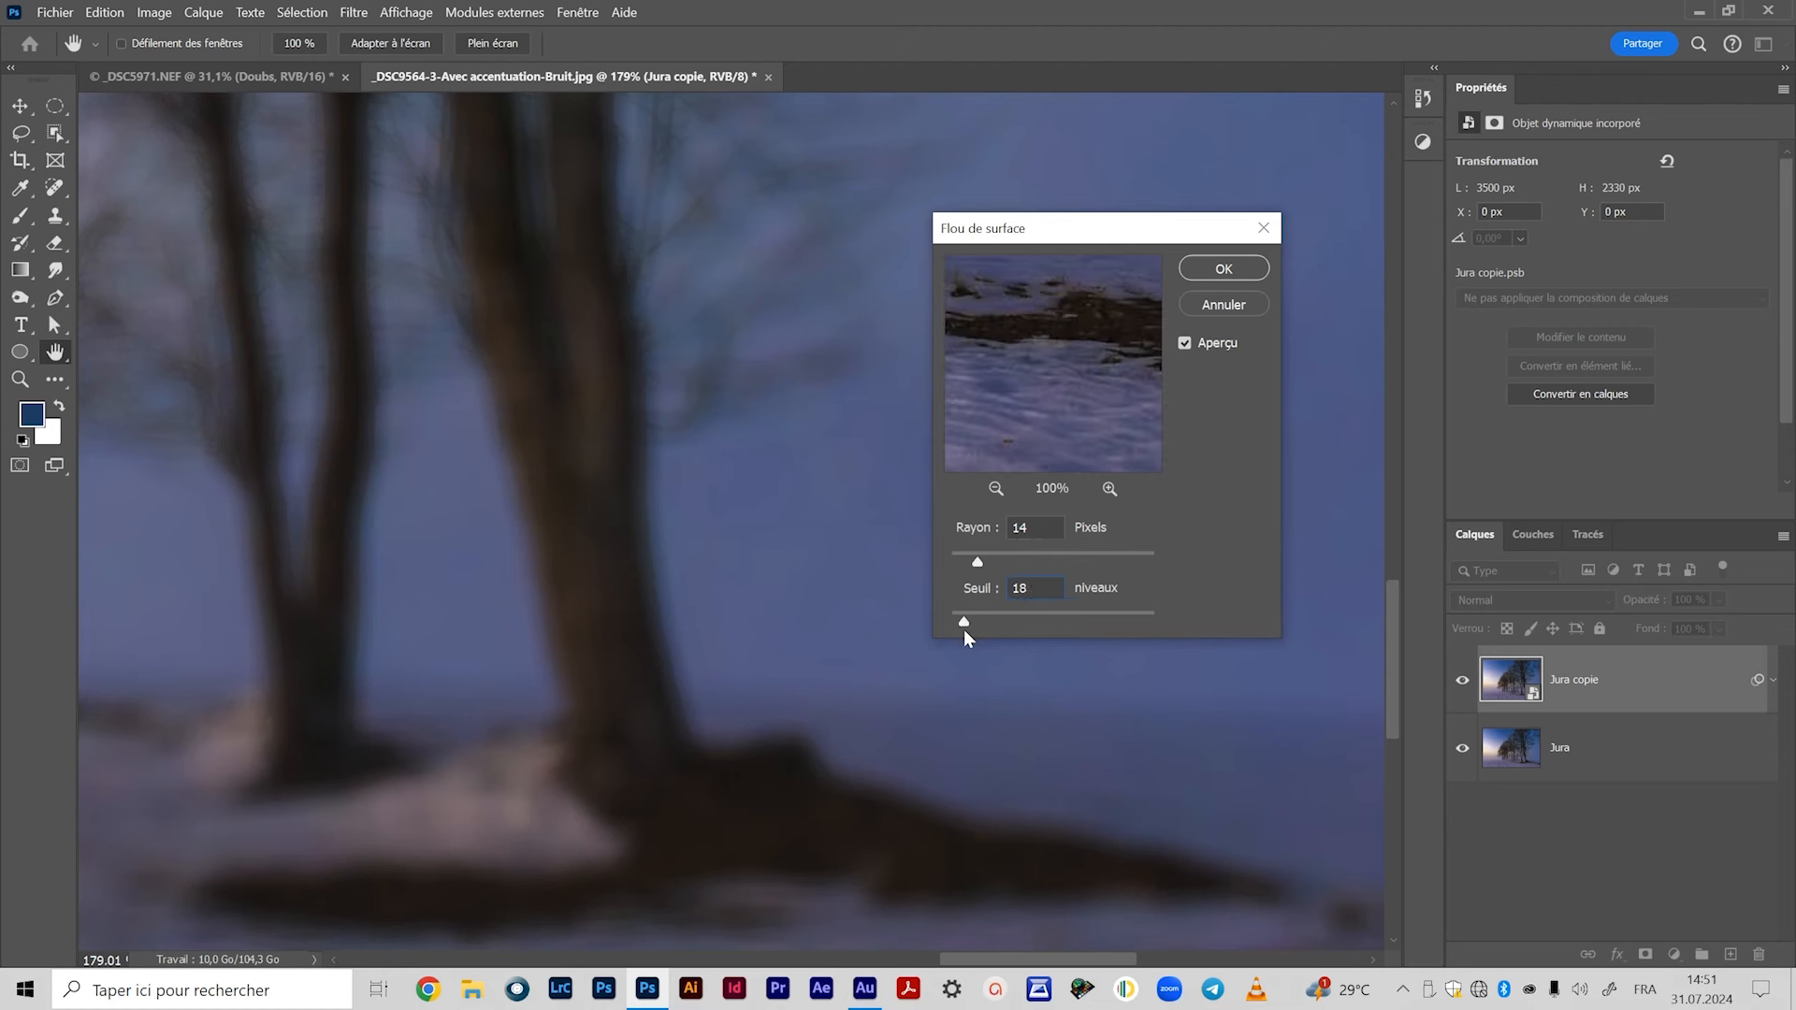
drag(962, 631, 962, 631)
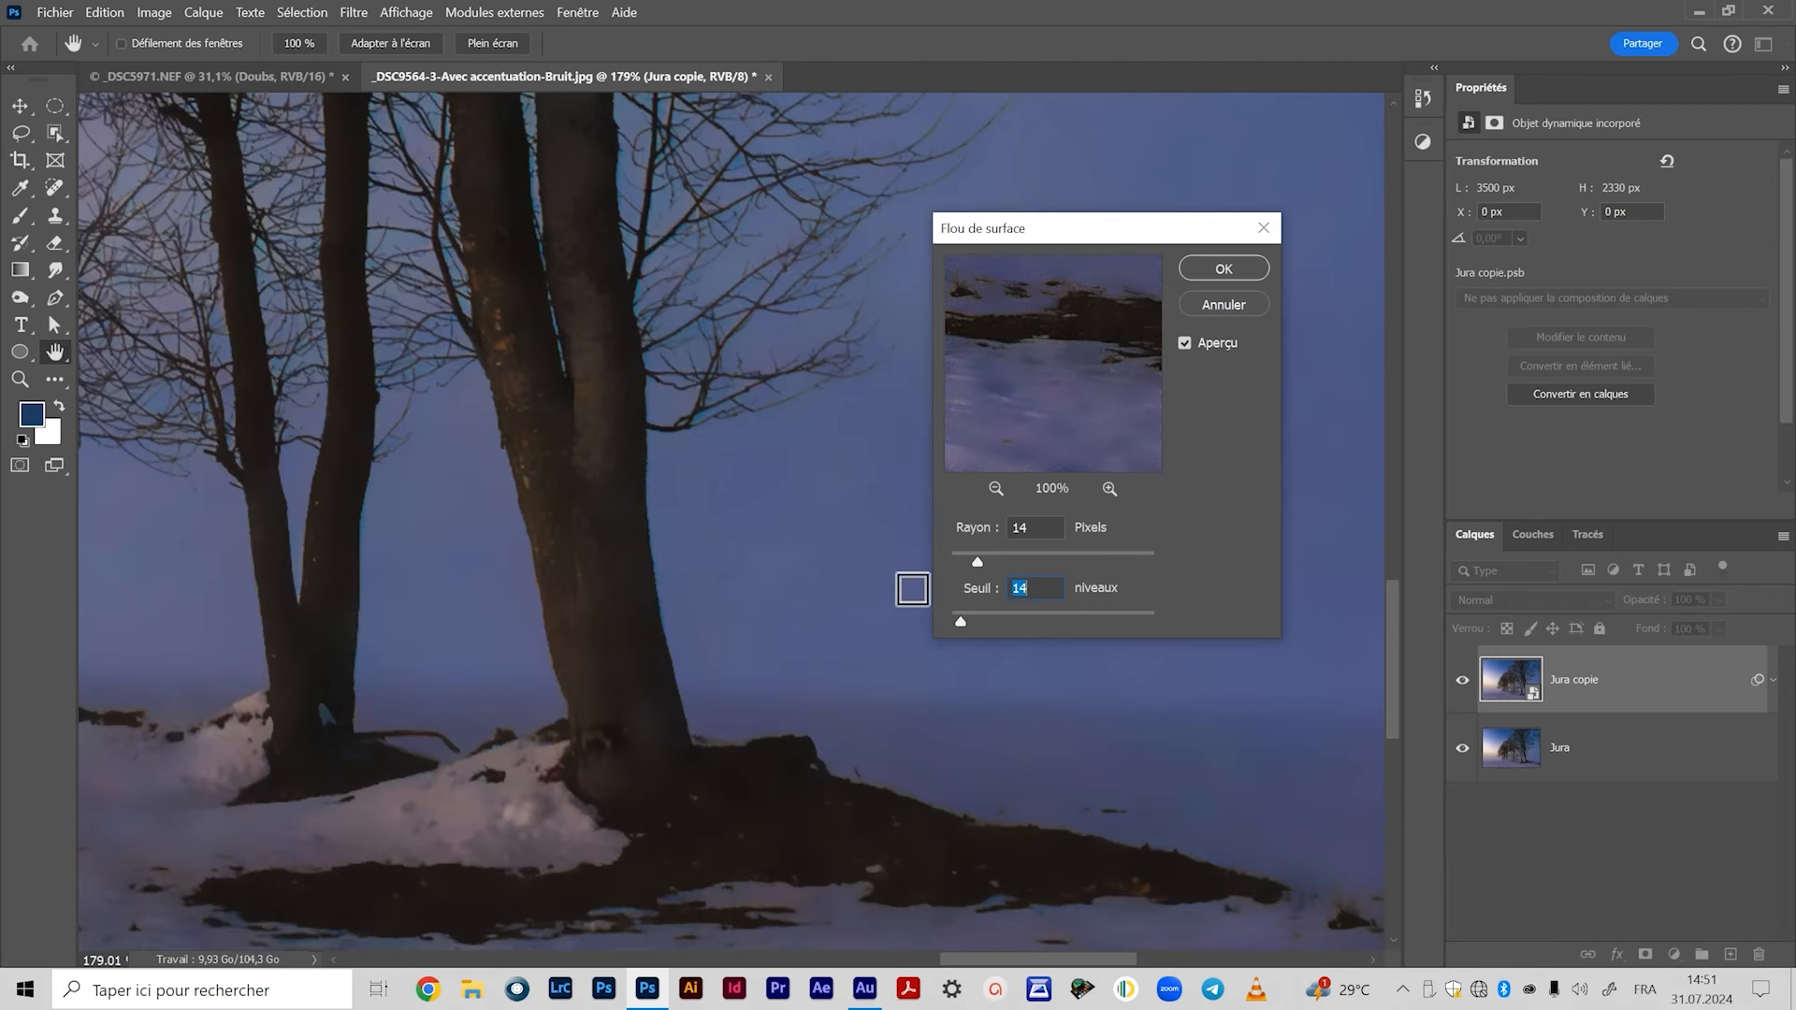
Examine the Surface Blur preview along the smaller trees, their fine branches and the open sky.
drag(419, 498, 763, 496)
drag(424, 465, 654, 497)
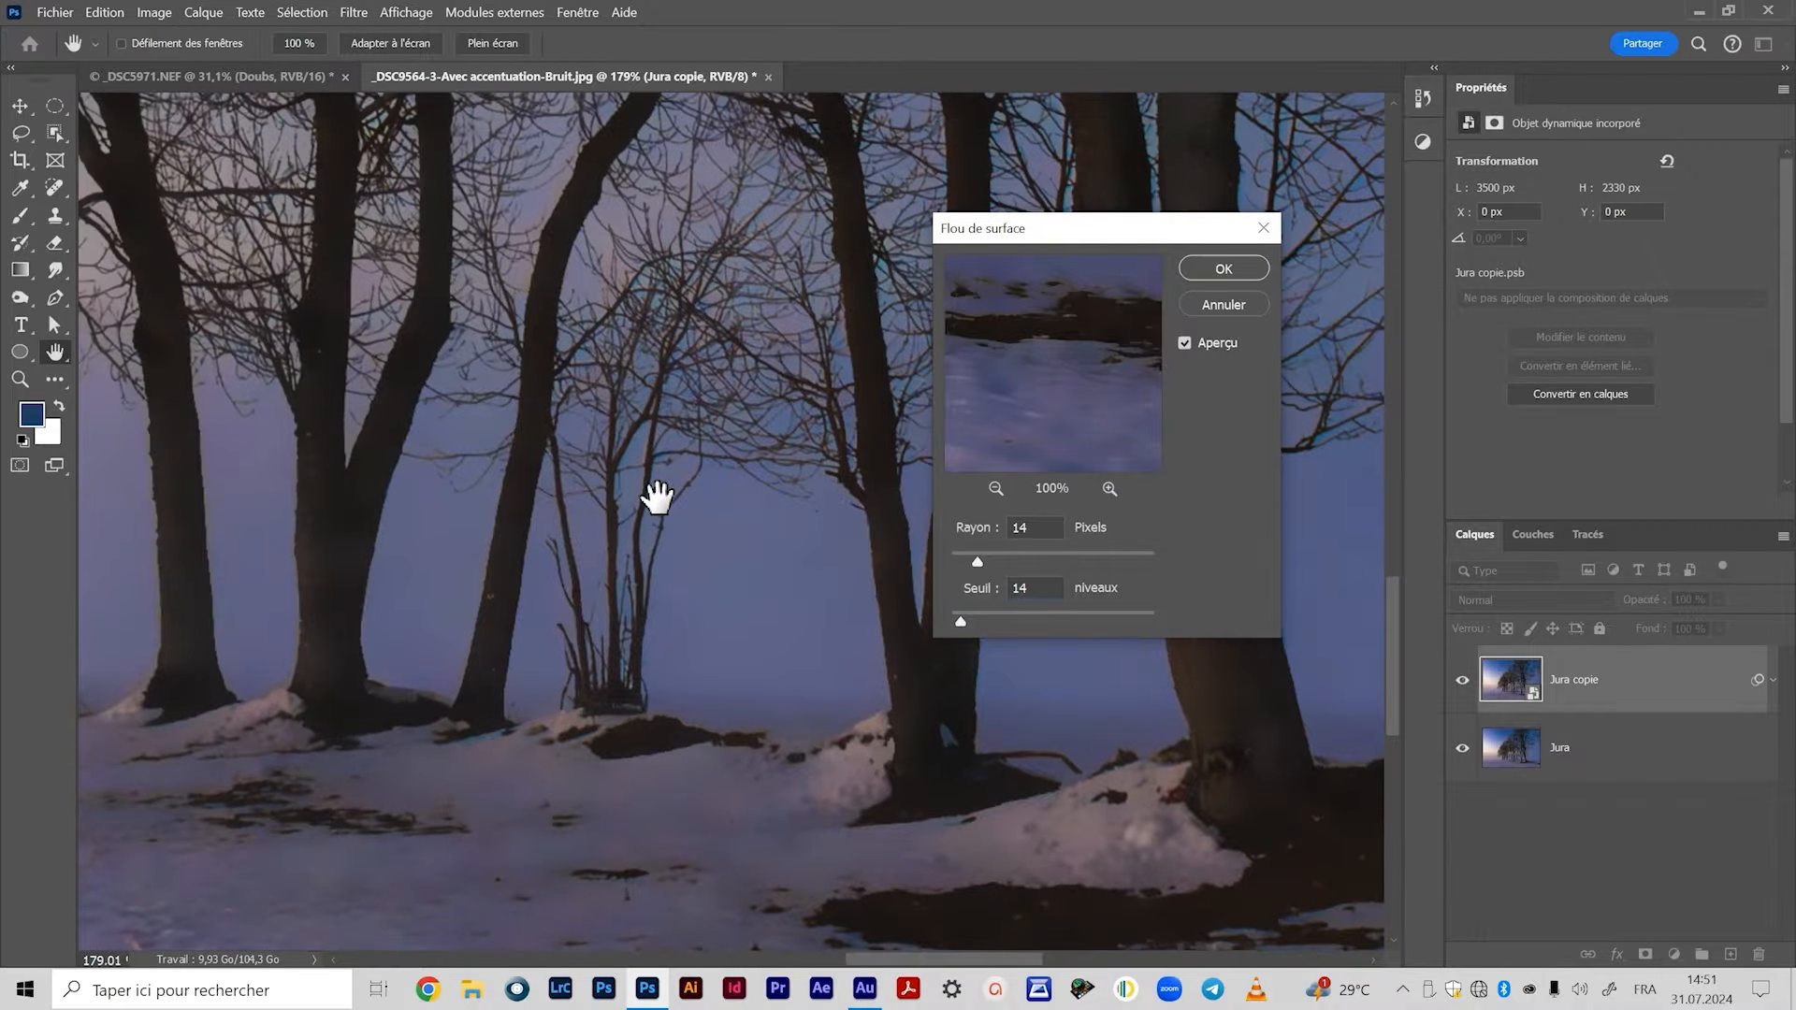
drag(333, 609, 653, 385)
drag(396, 409, 1047, 828)
drag(602, 564, 121, 509)
drag(774, 509, 417, 349)
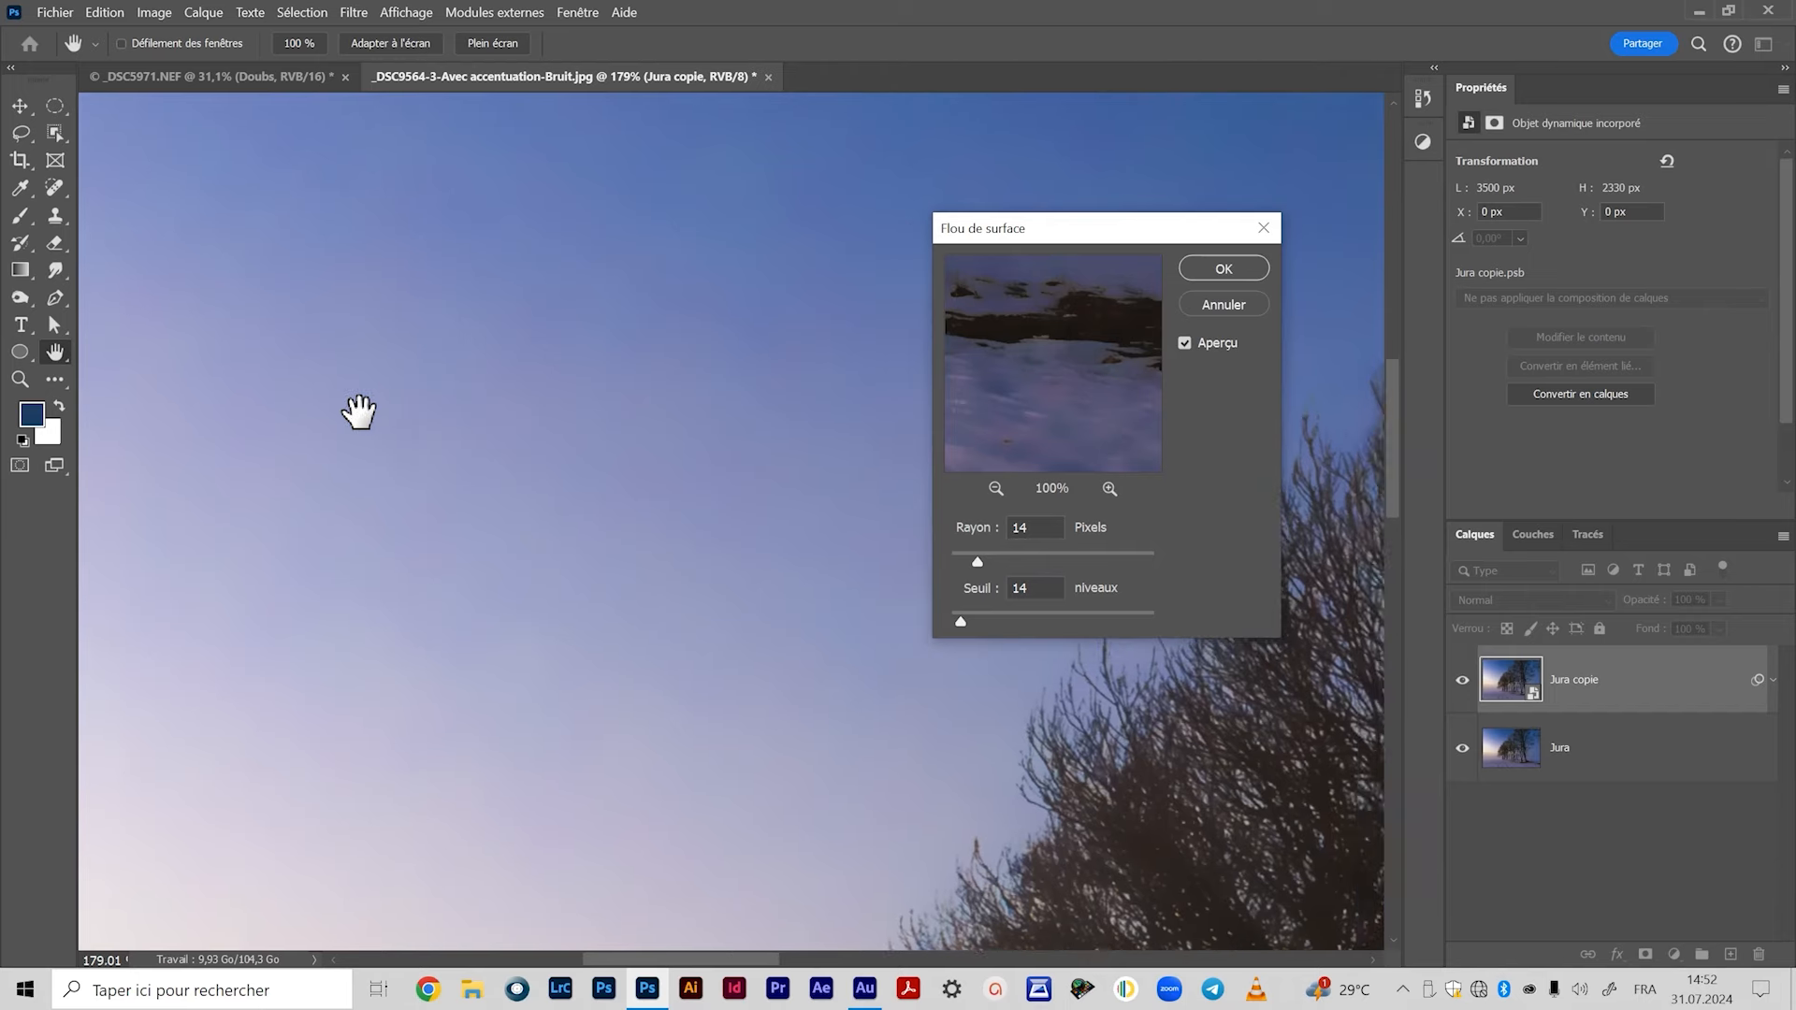
drag(356, 405, 457, 474)
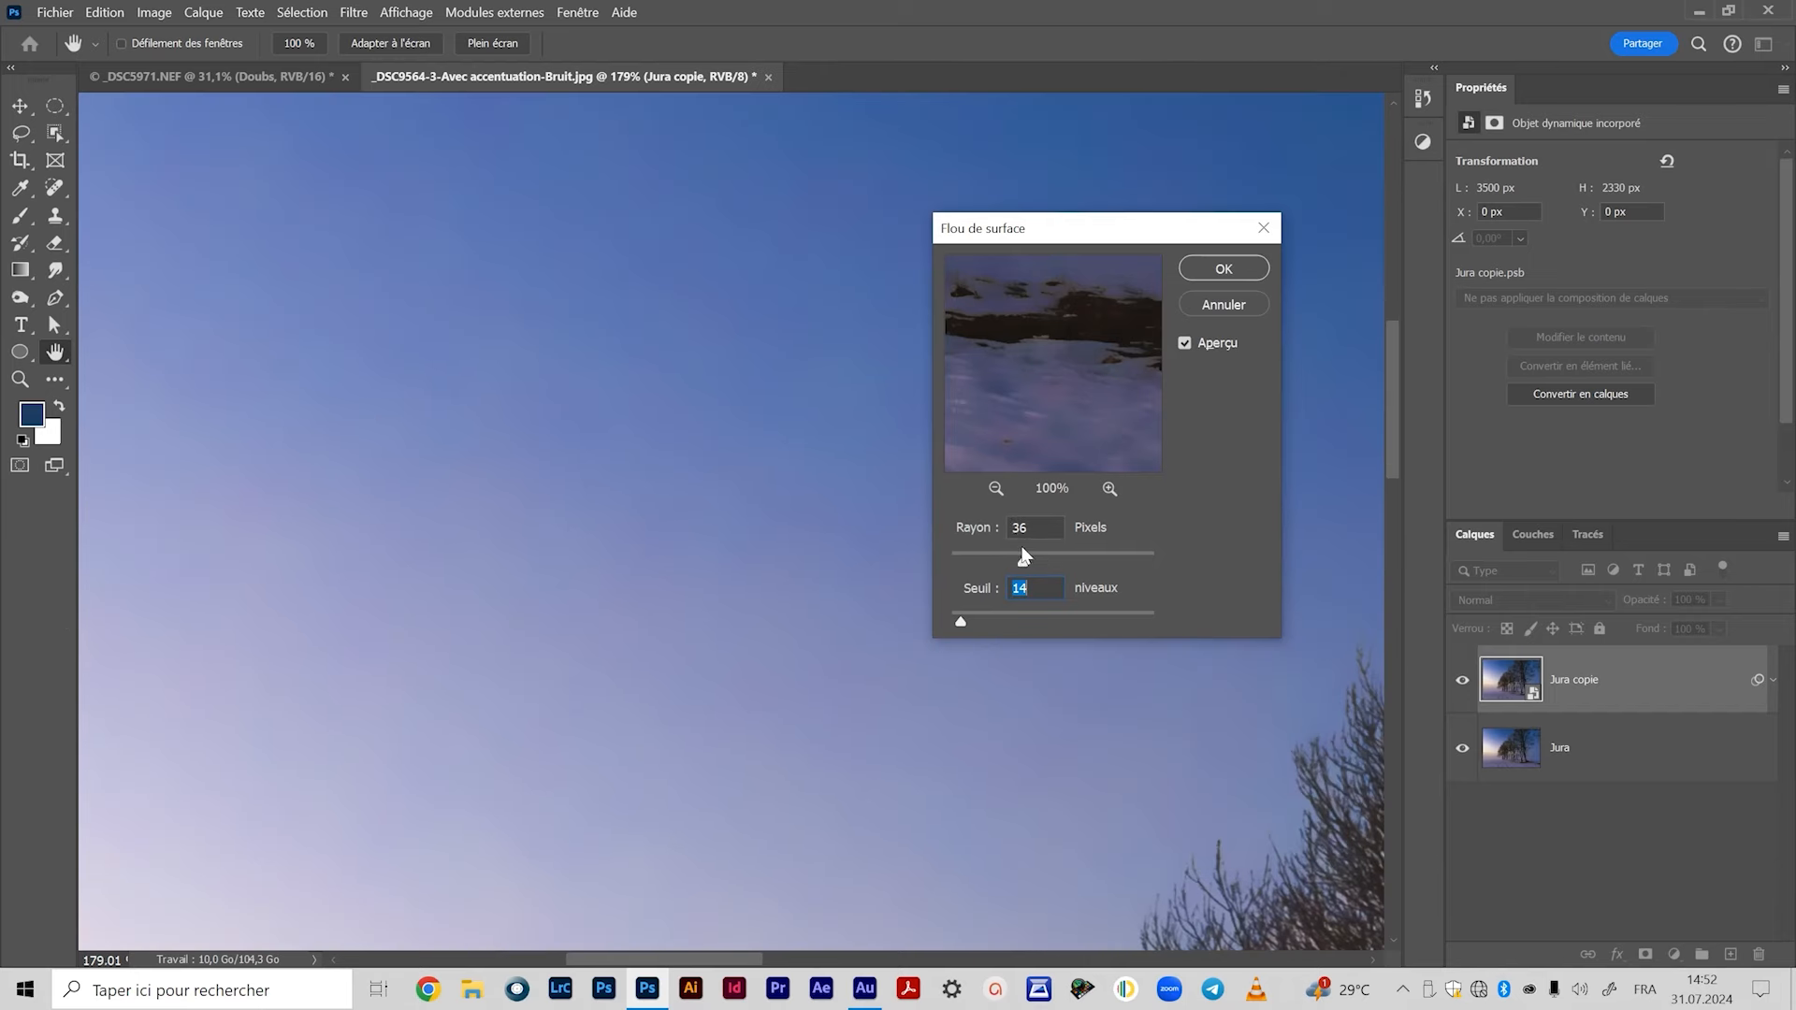
Set the Surface Blur radius to 61 pixels, apply the filter and bring the whole photo into view.
key(shift+Tab)
drag(1042, 559, 389, 400)
click(1220, 277)
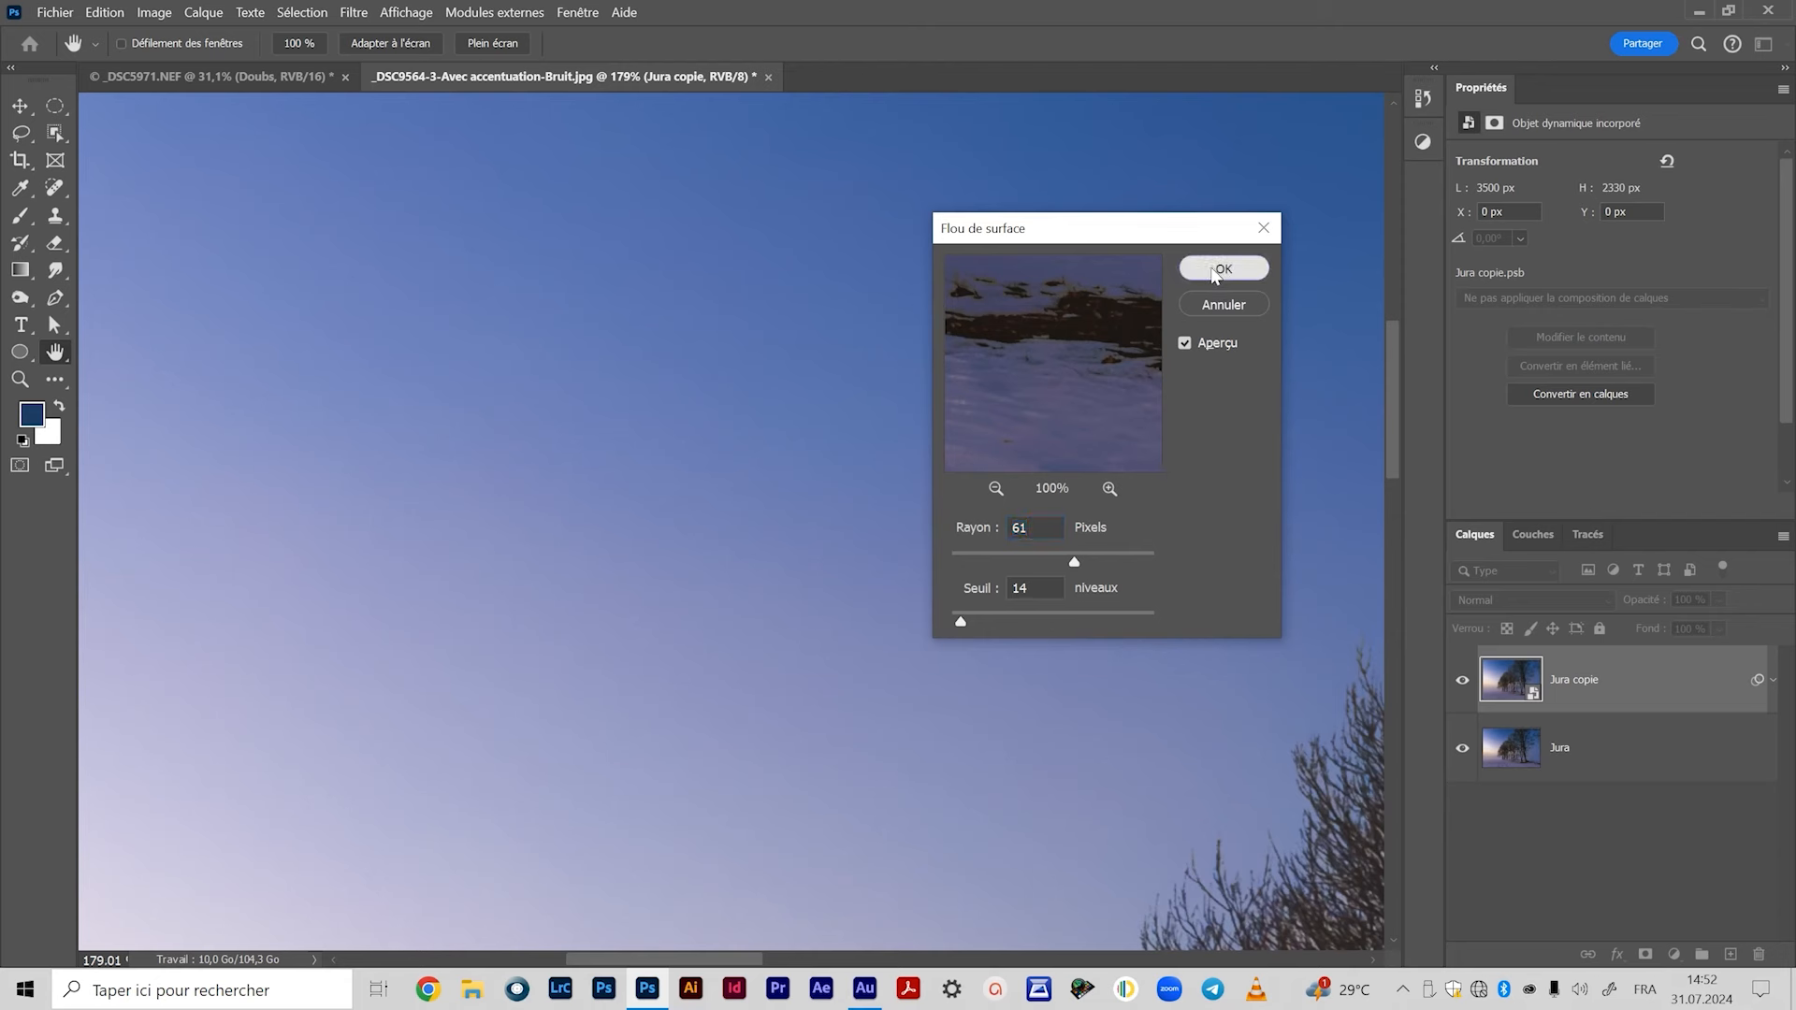
drag(798, 668, 728, 672)
drag(1039, 754, 749, 580)
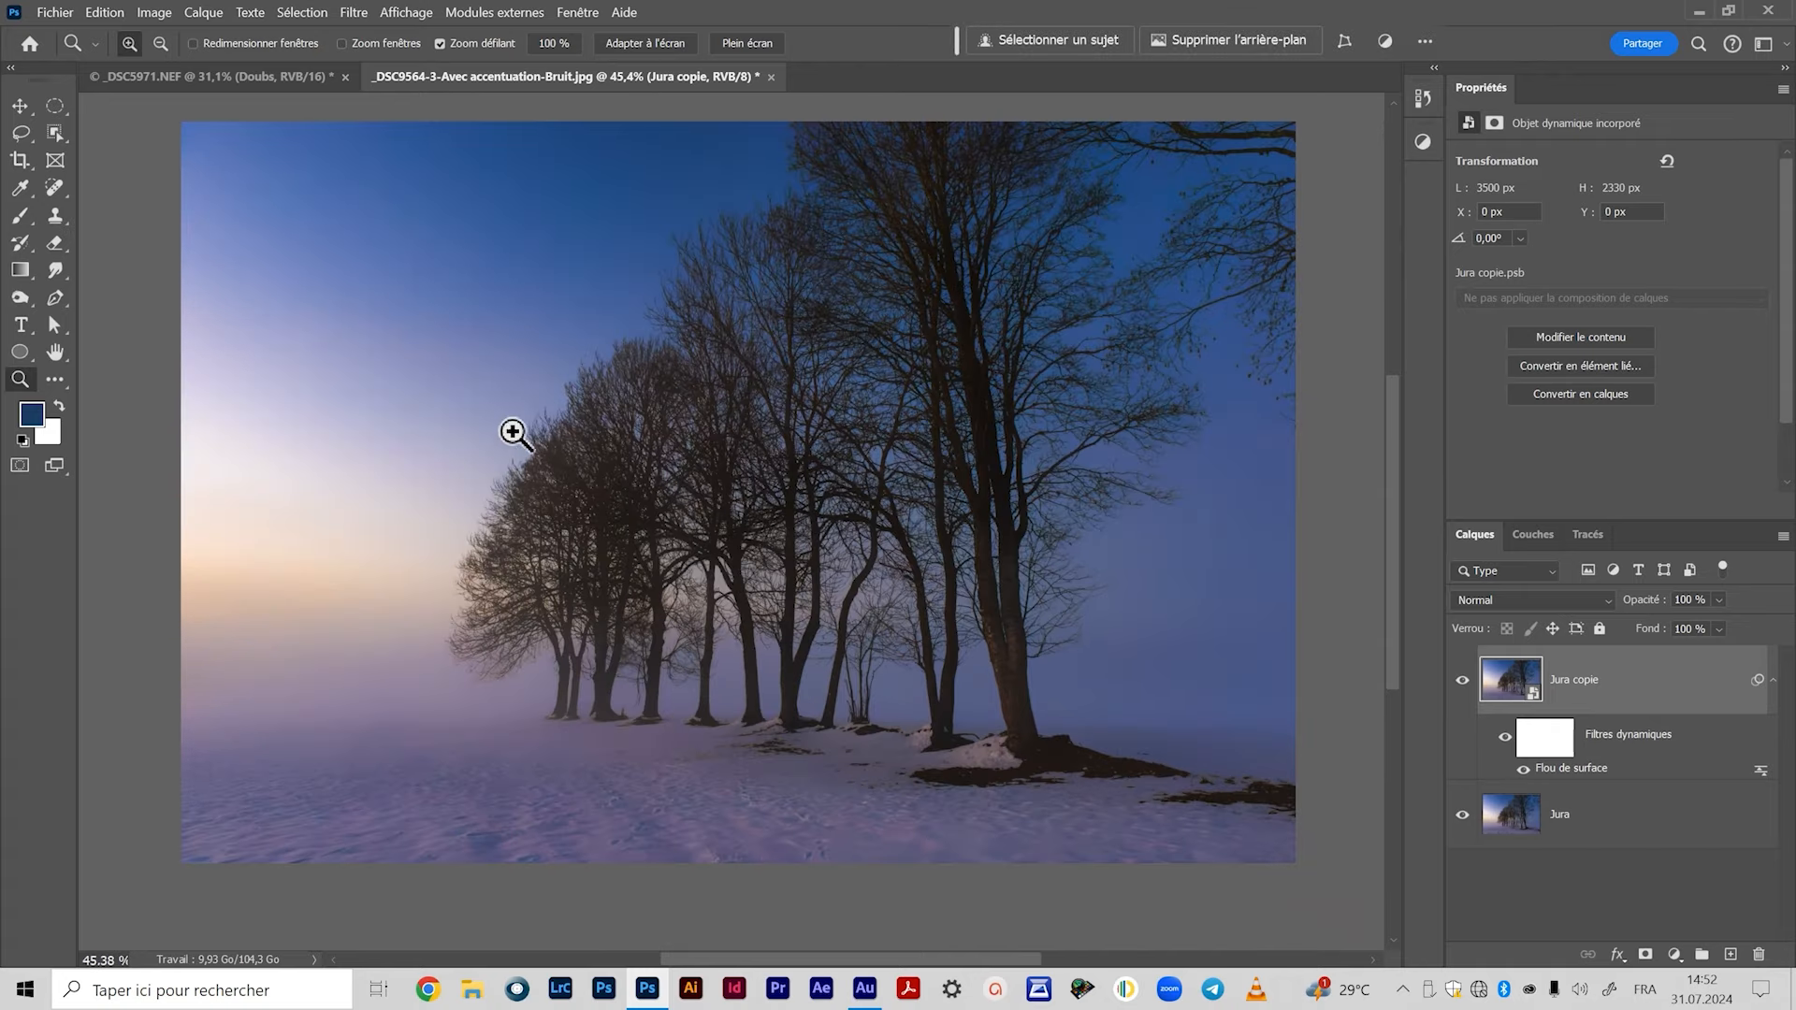
Examine the blurred branches, trunks and sky at close range, comparing them with the Jura copie layer hidden and shown.
drag(514, 433, 561, 413)
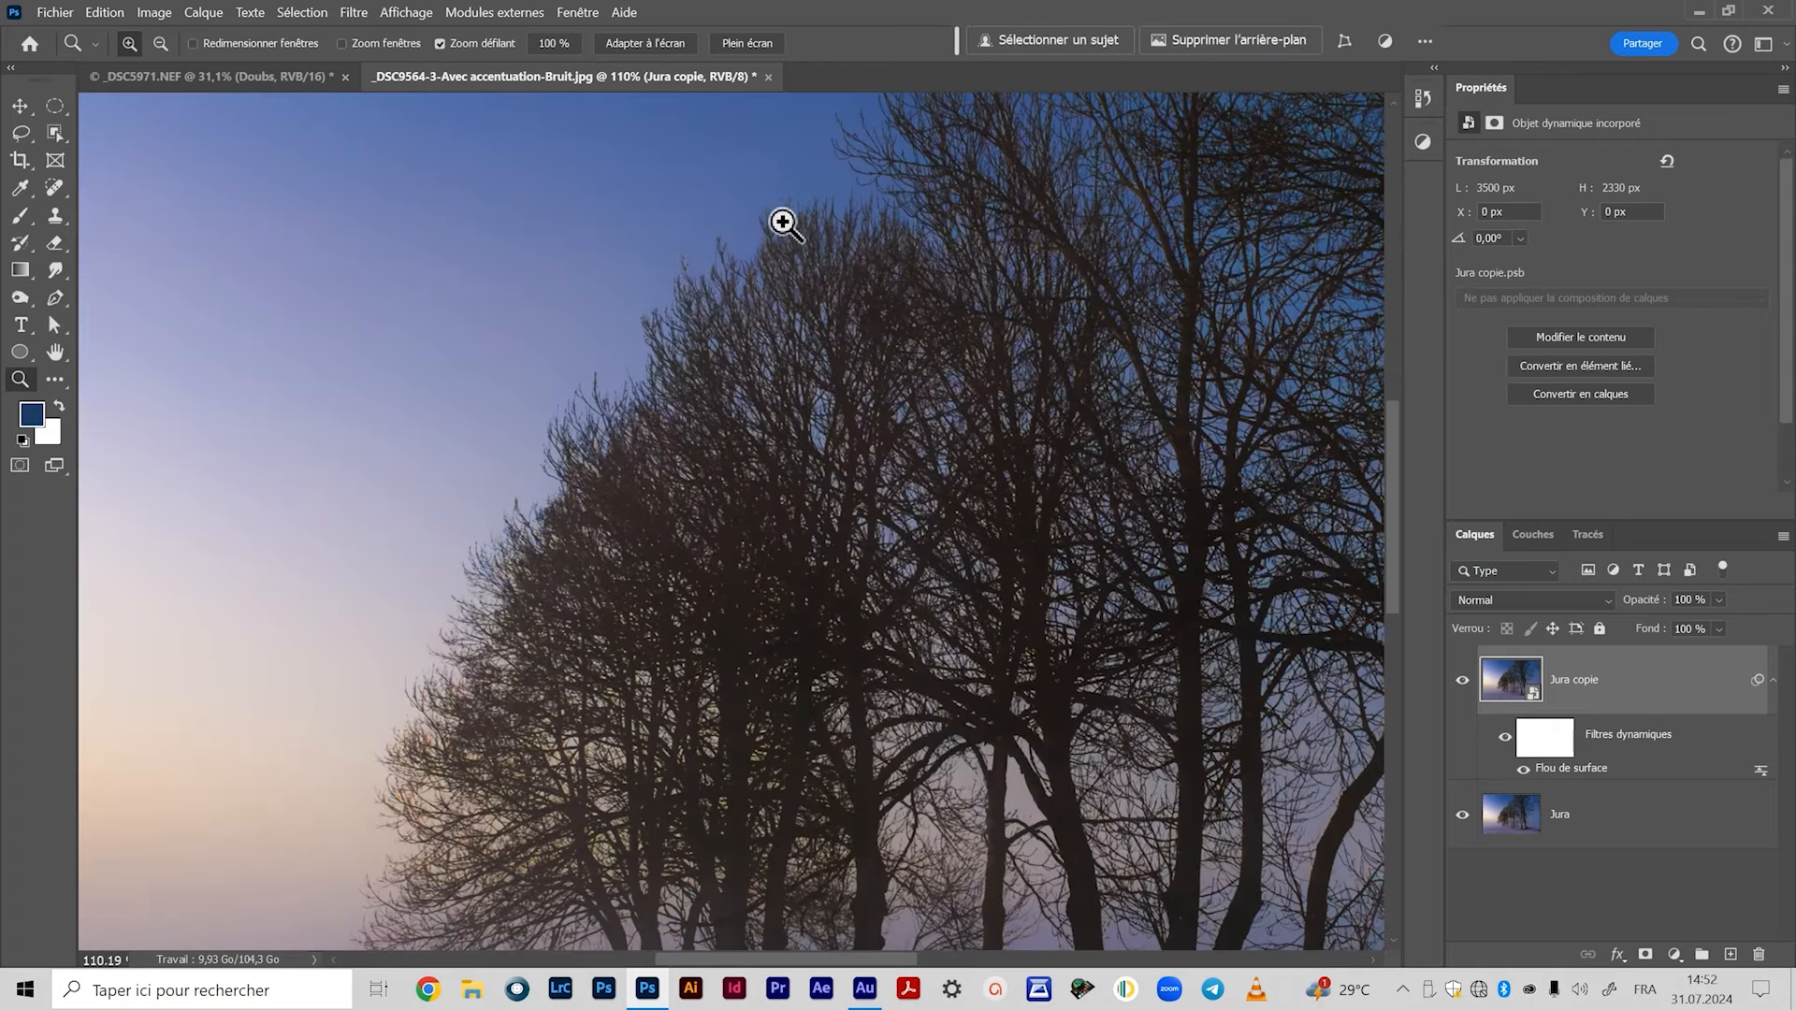
key(space)
drag(992, 312, 537, 529)
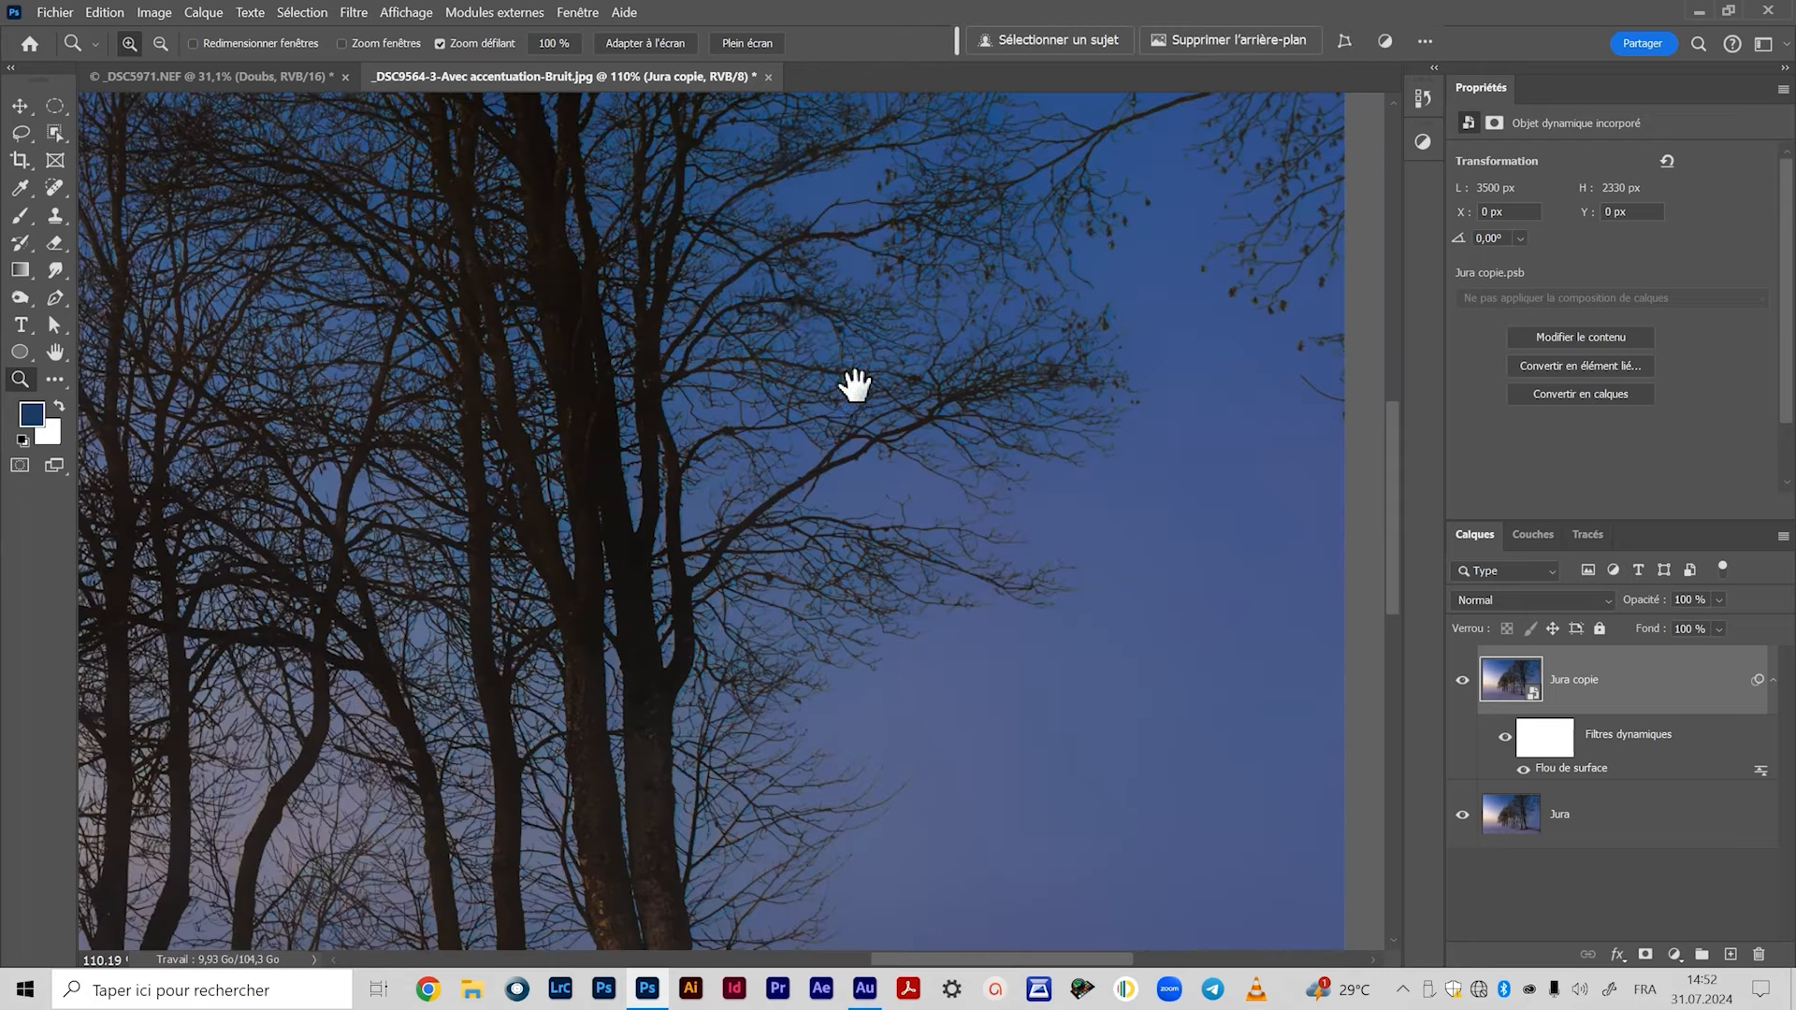
click(1462, 680)
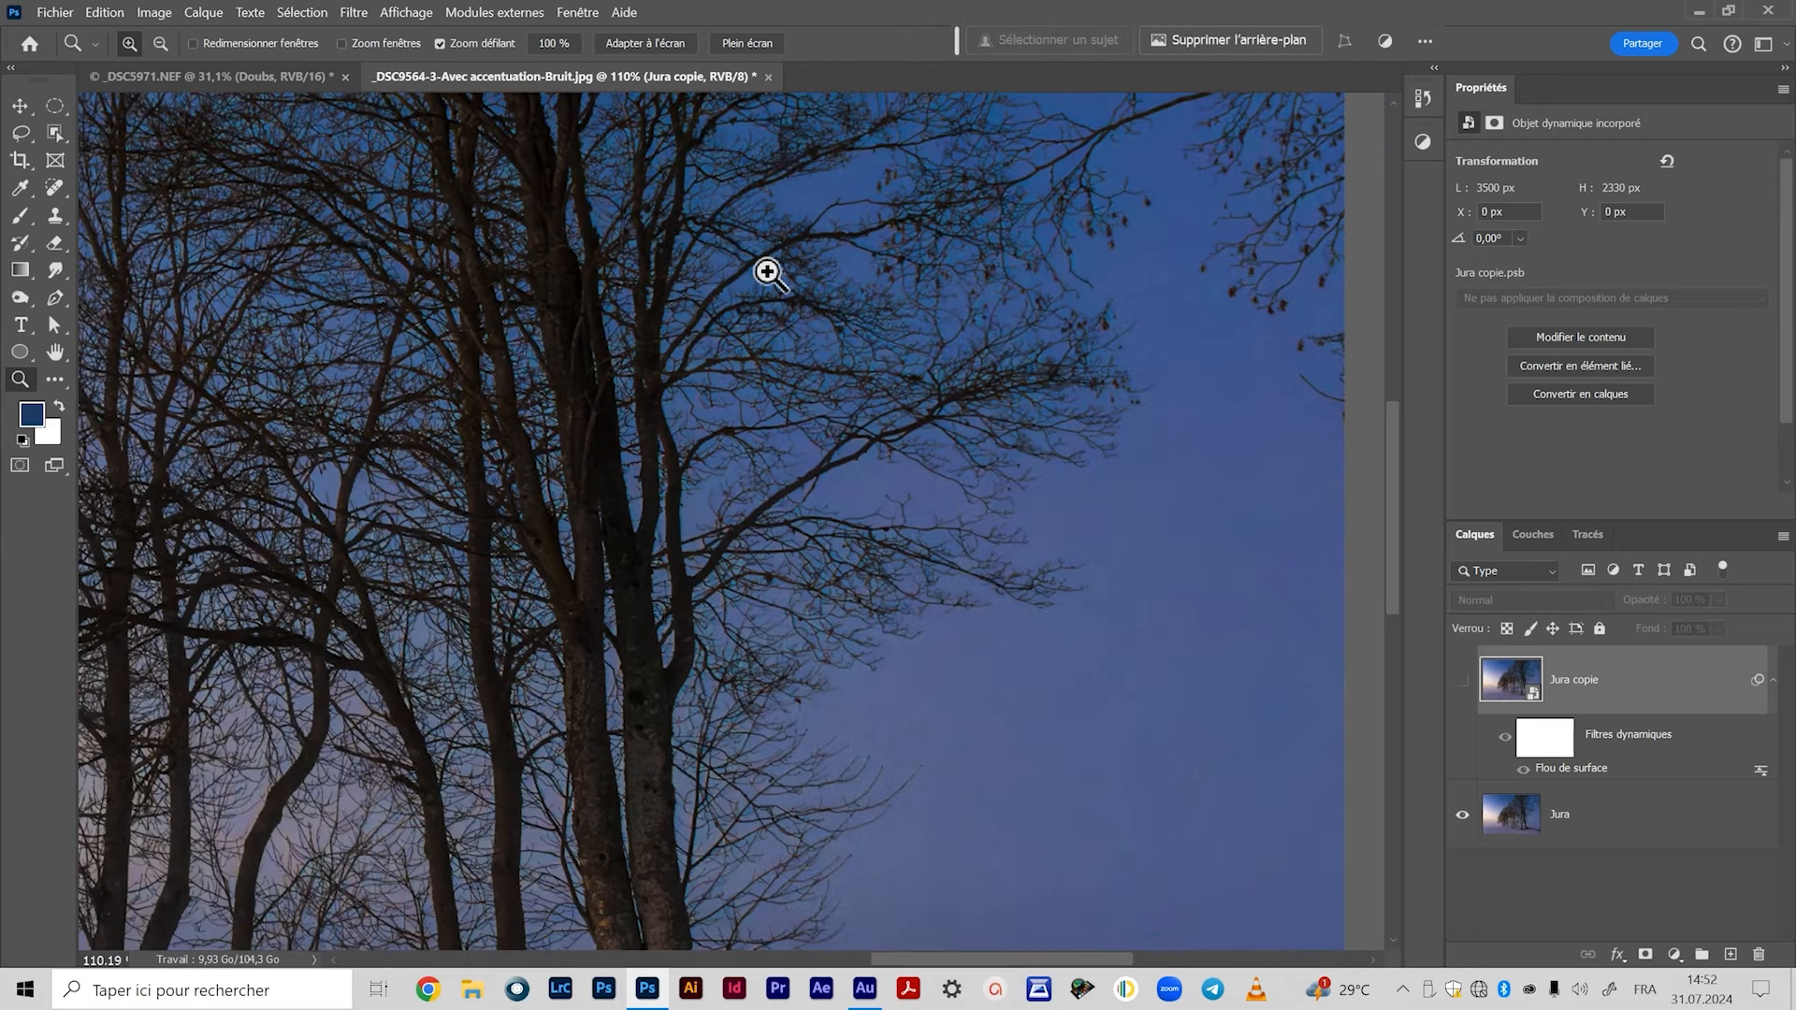
click(1462, 681)
drag(489, 304, 986, 437)
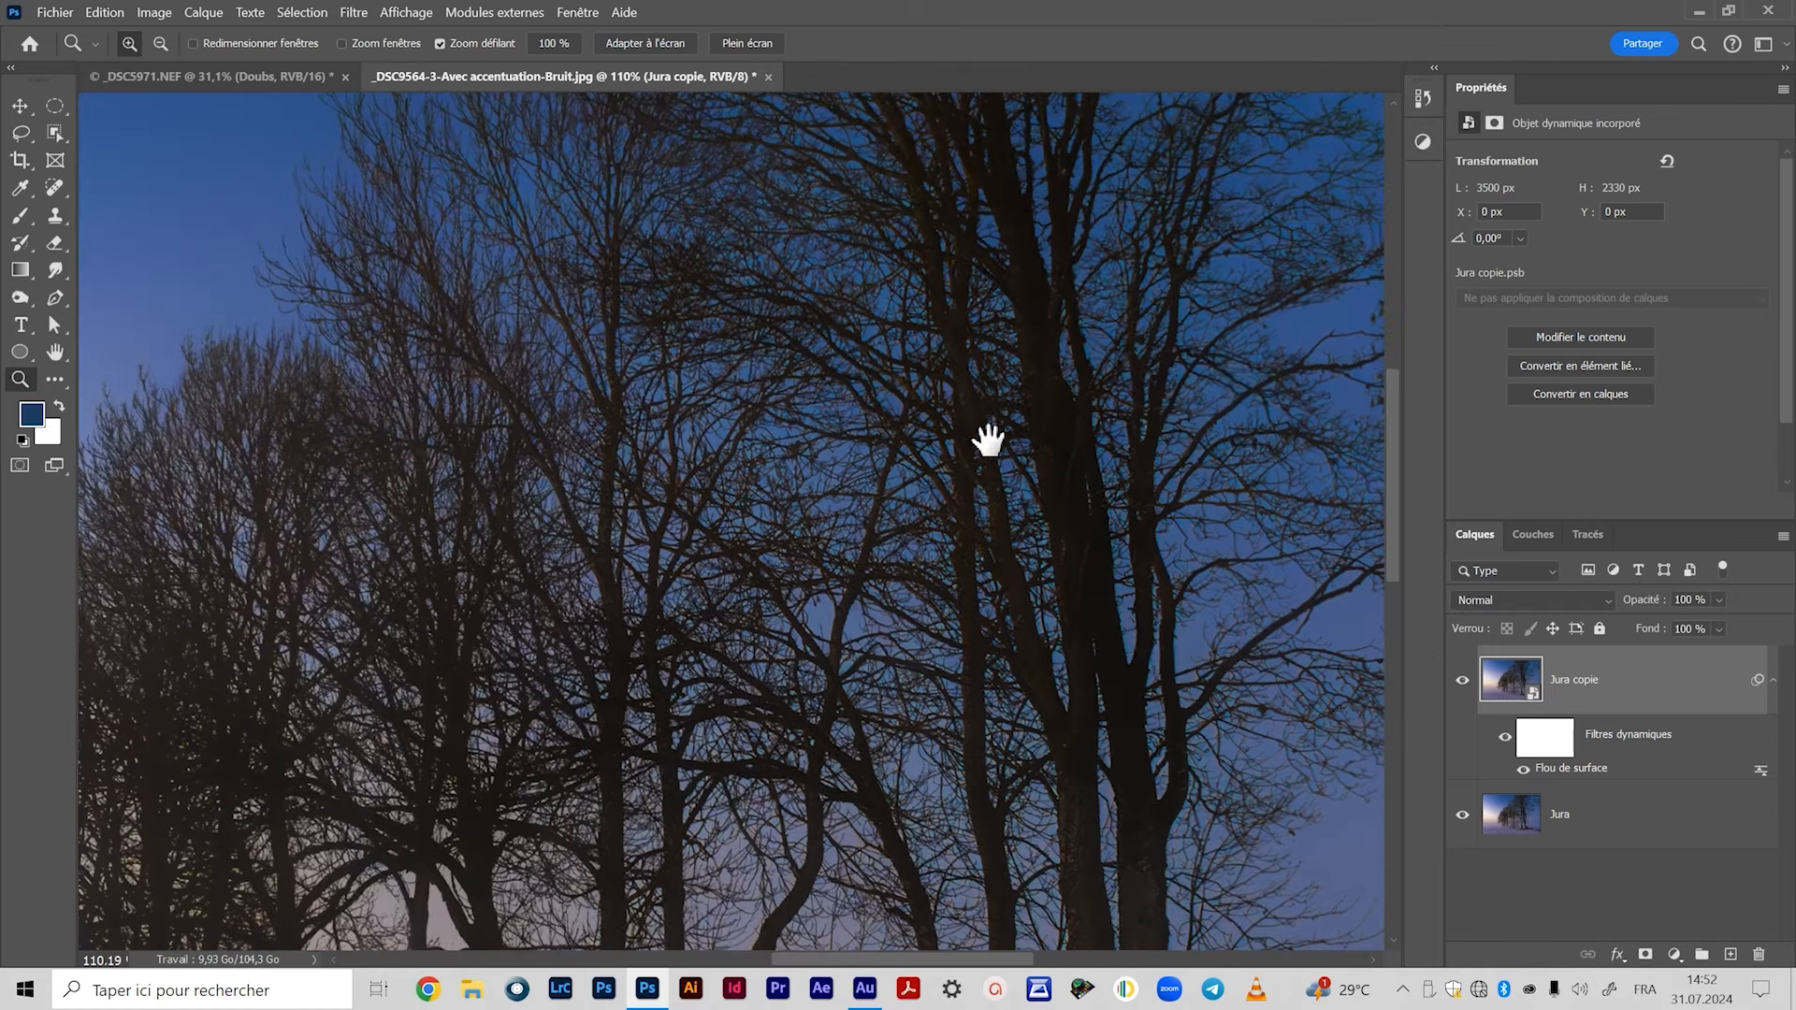
scroll(642, 417, down, 3)
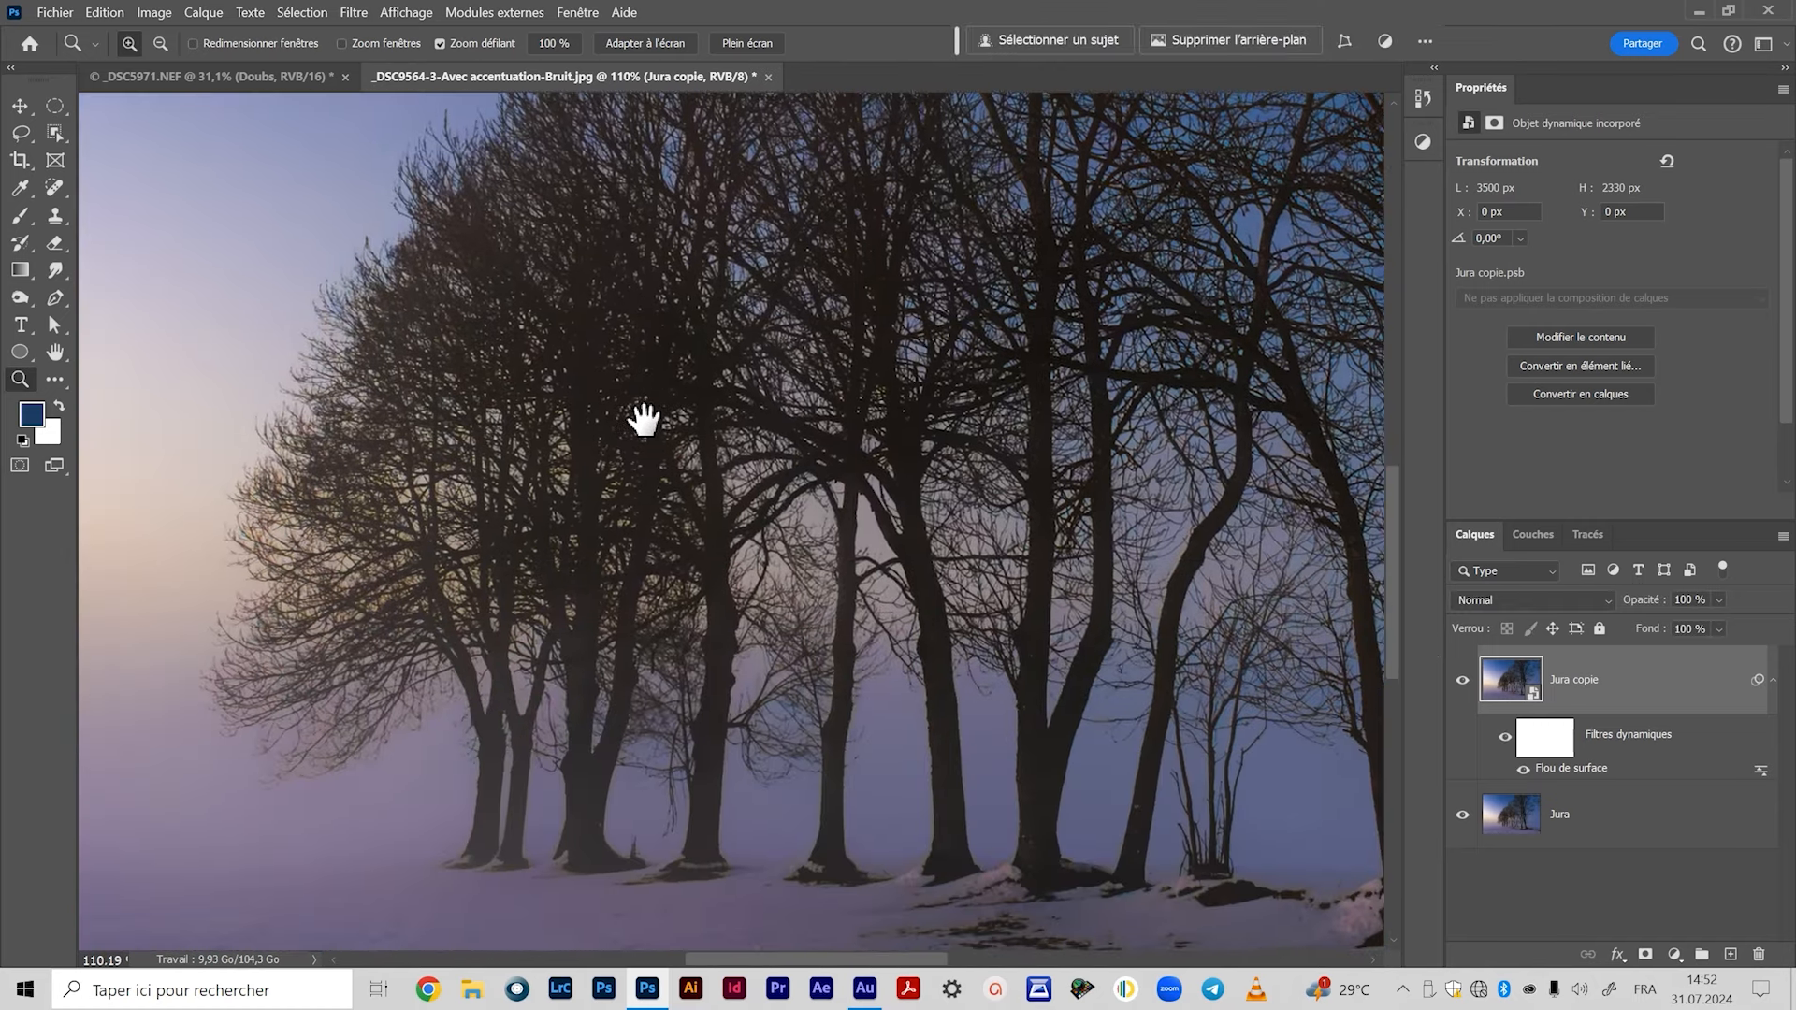
drag(815, 673, 733, 549)
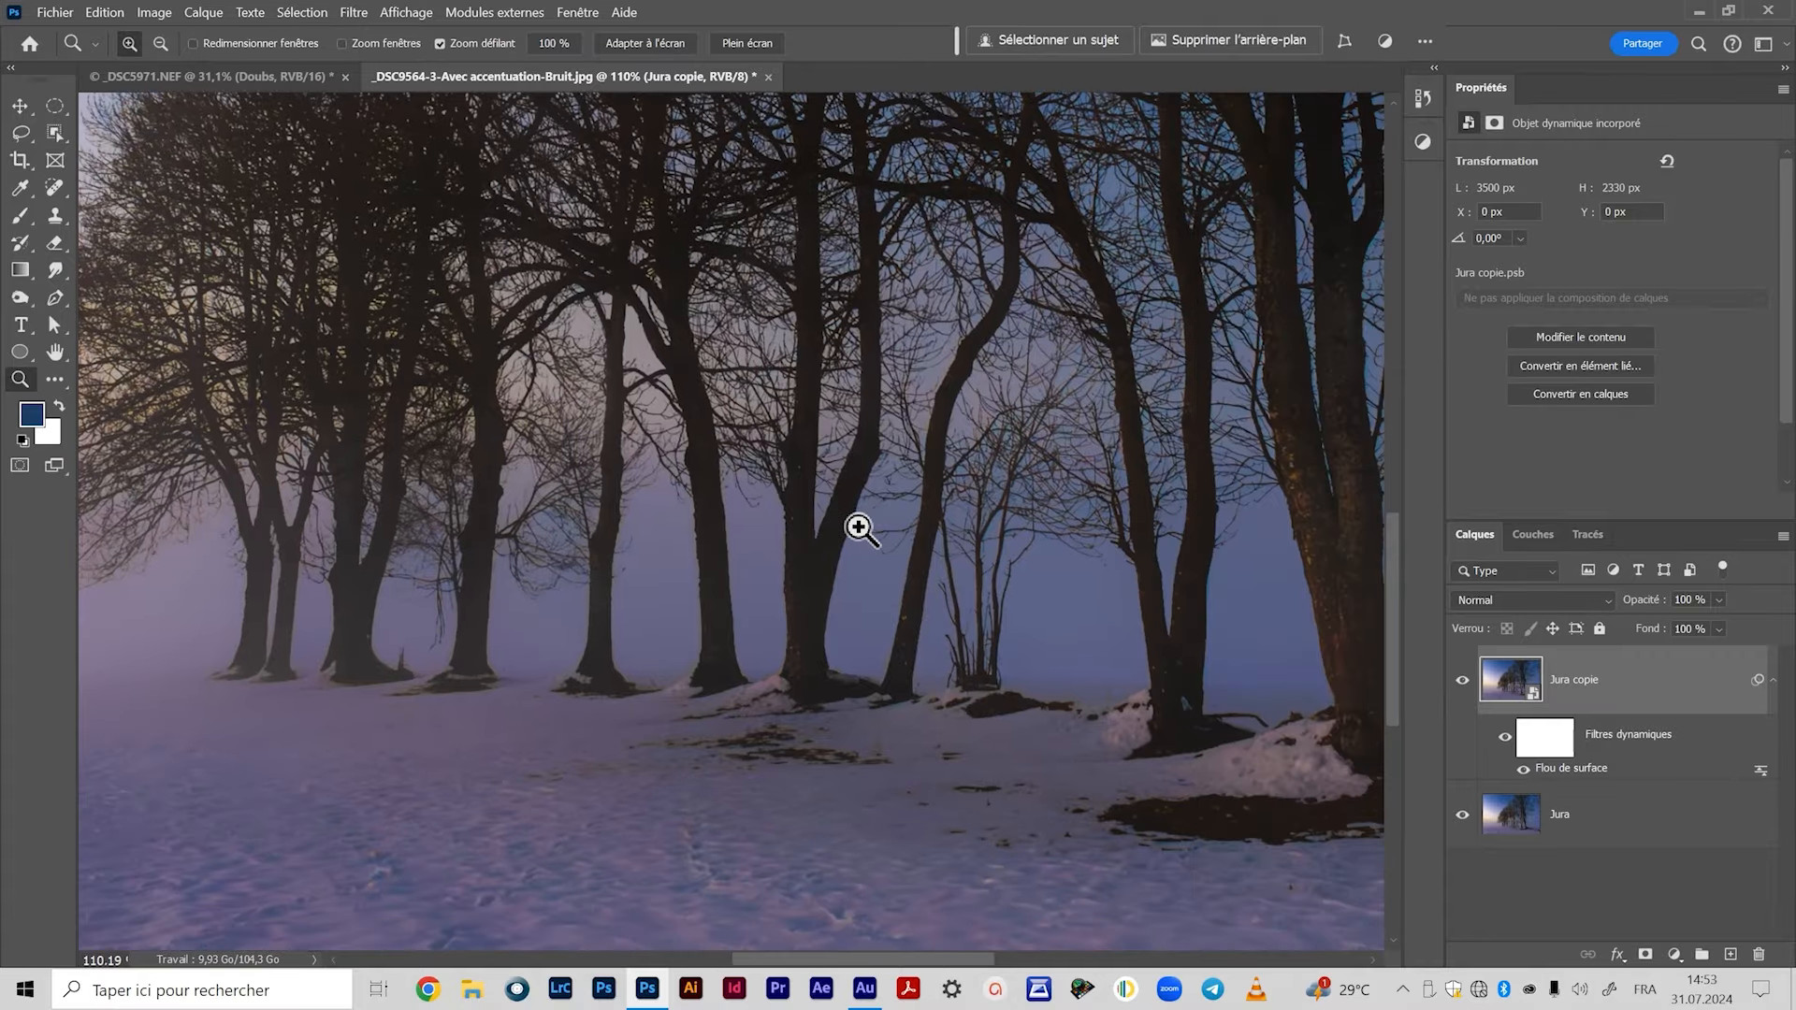
Paint black on the Surface Blur filter mask over the large foreground trunk and its base, using a 66 px brush at 23% hardness.
drag(1083, 689, 593, 698)
drag(877, 683, 889, 642)
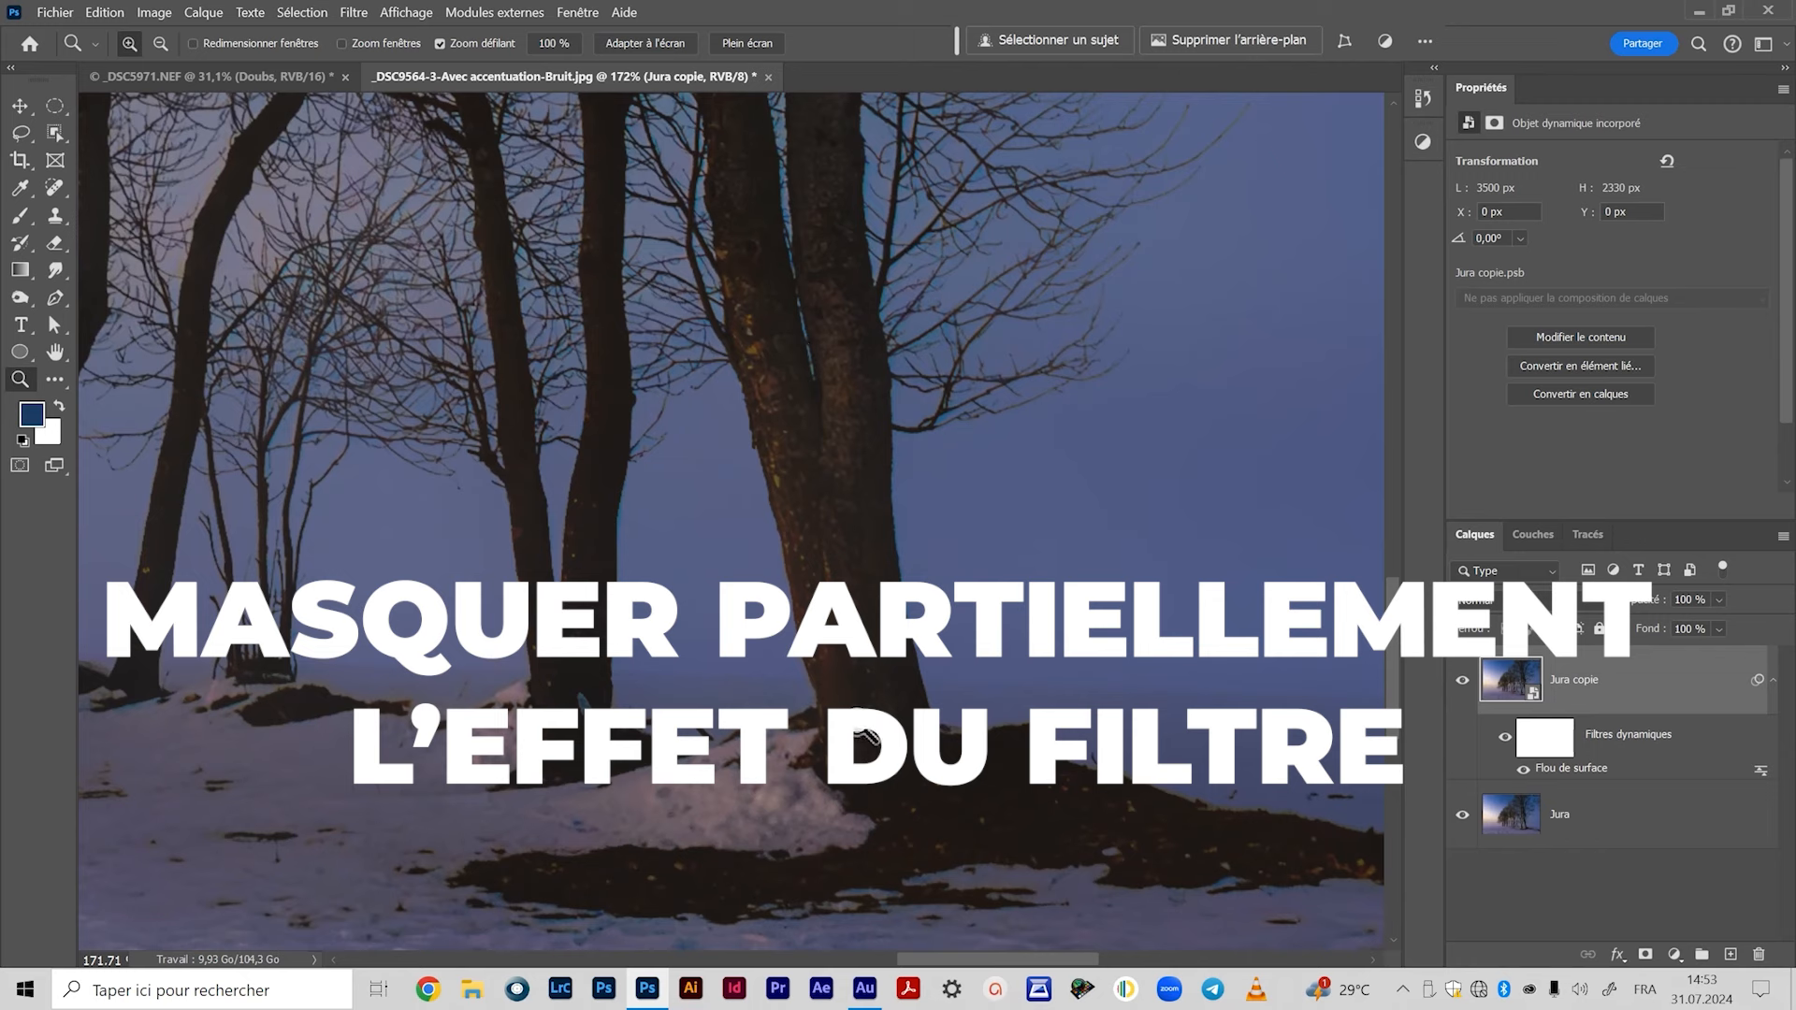
click(1559, 741)
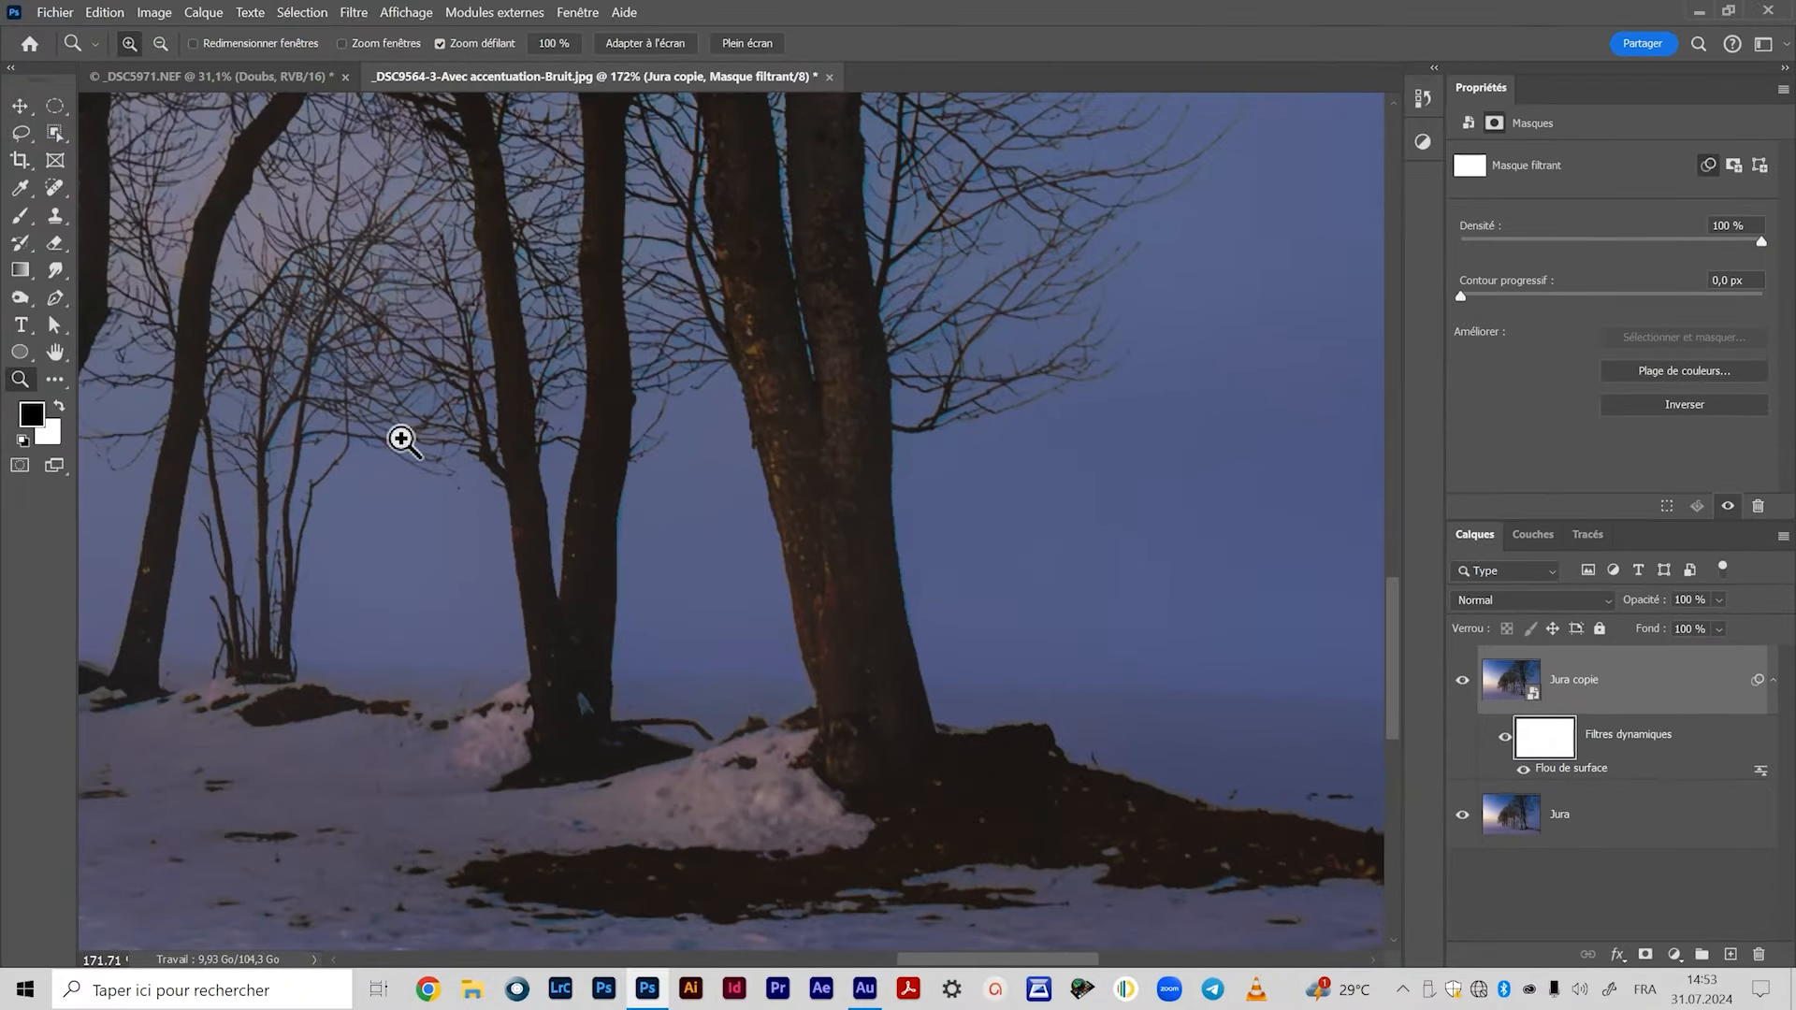
click(19, 220)
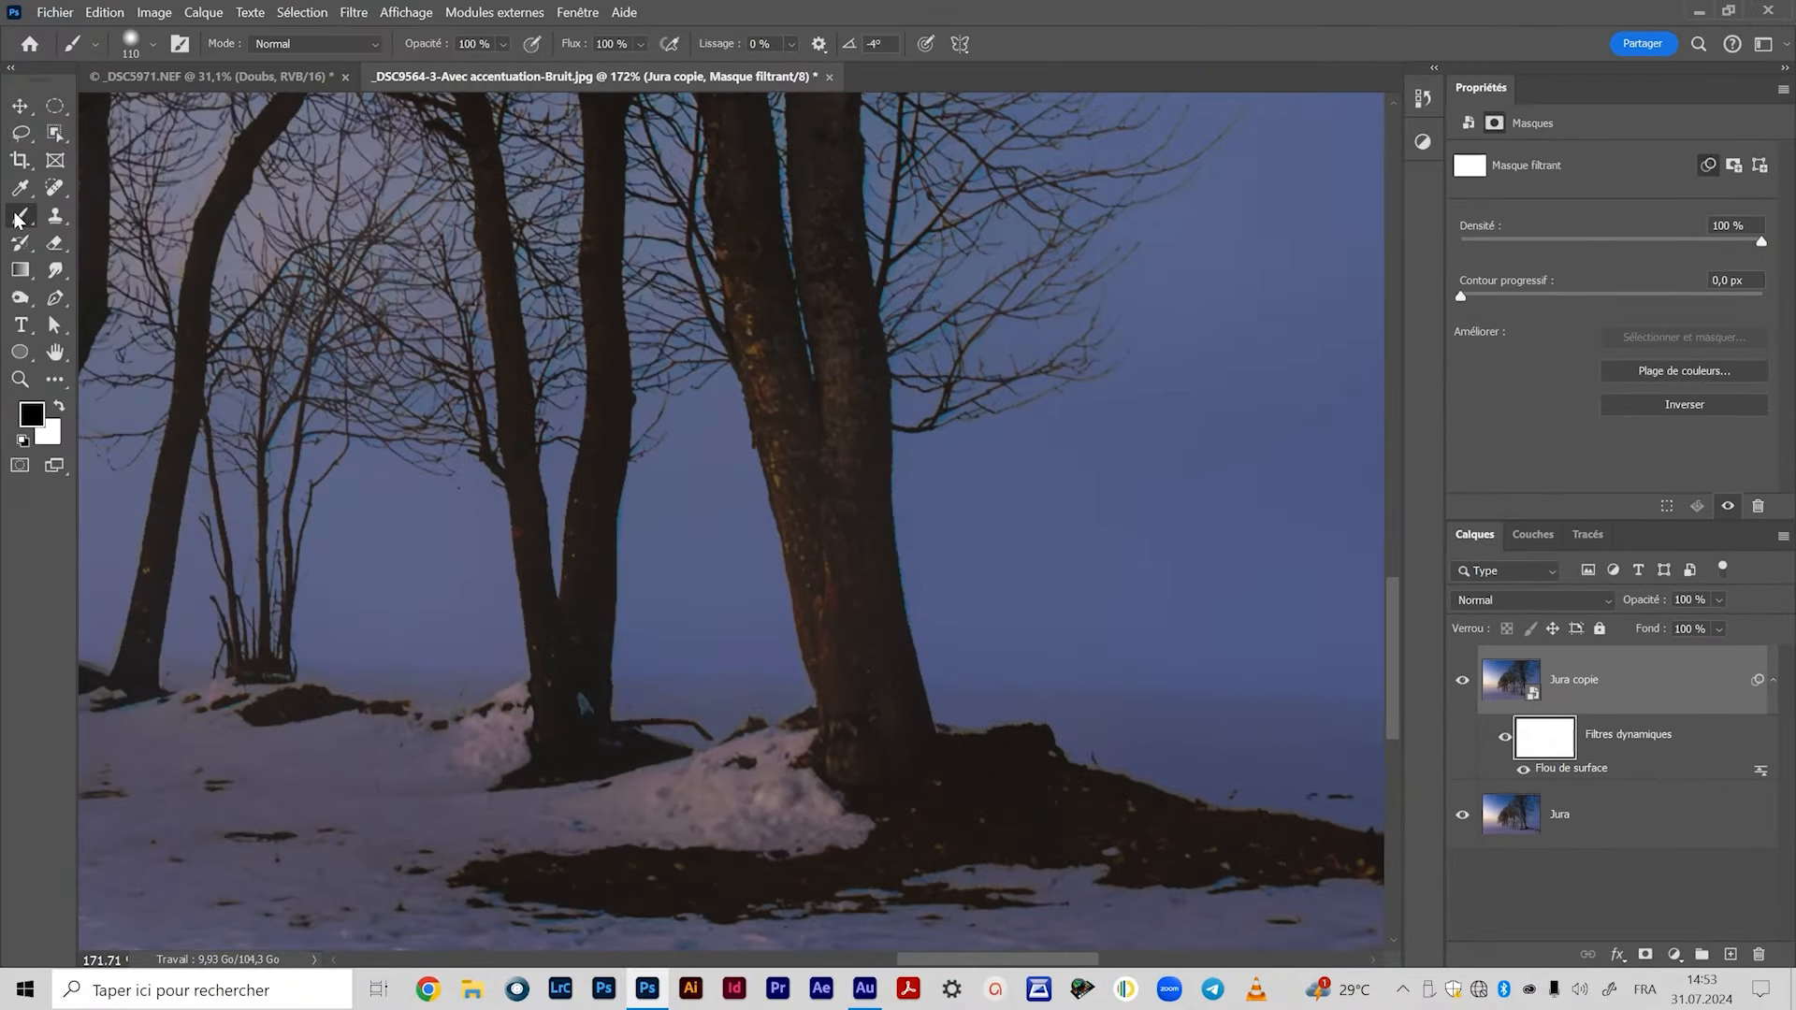
alt+right_click(838, 582)
right_click(834, 581)
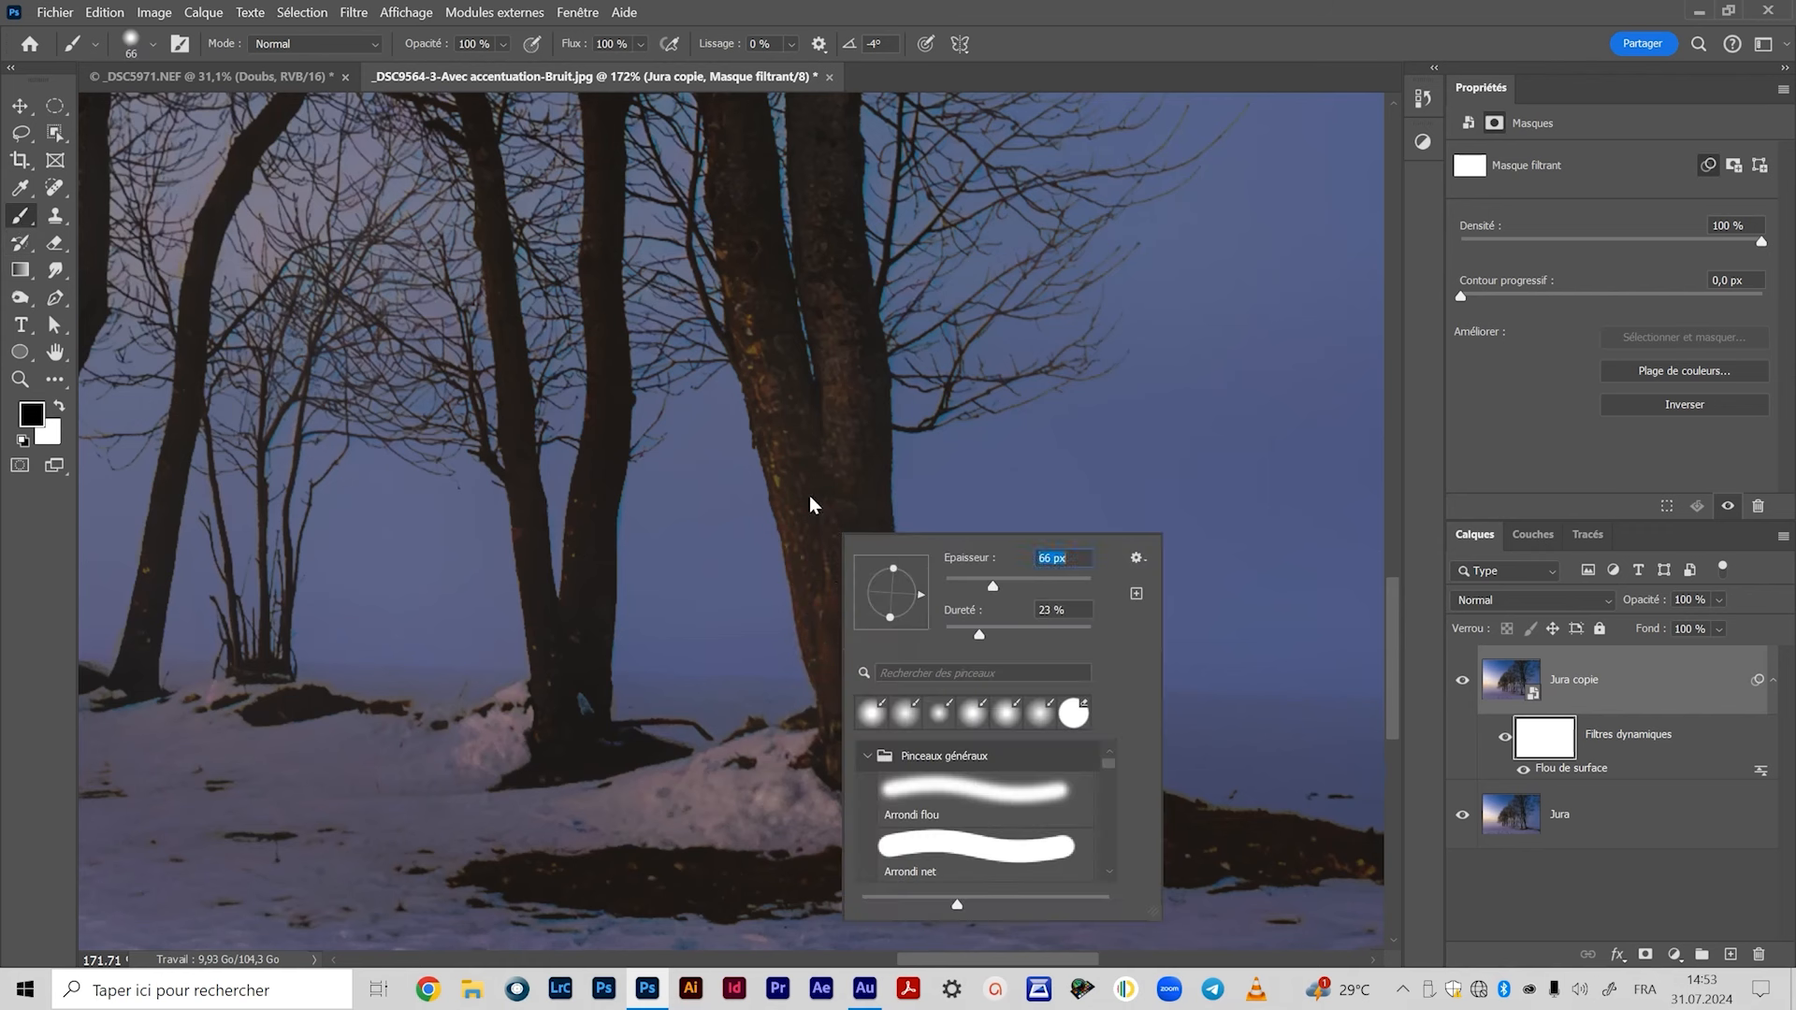
drag(825, 519, 833, 522)
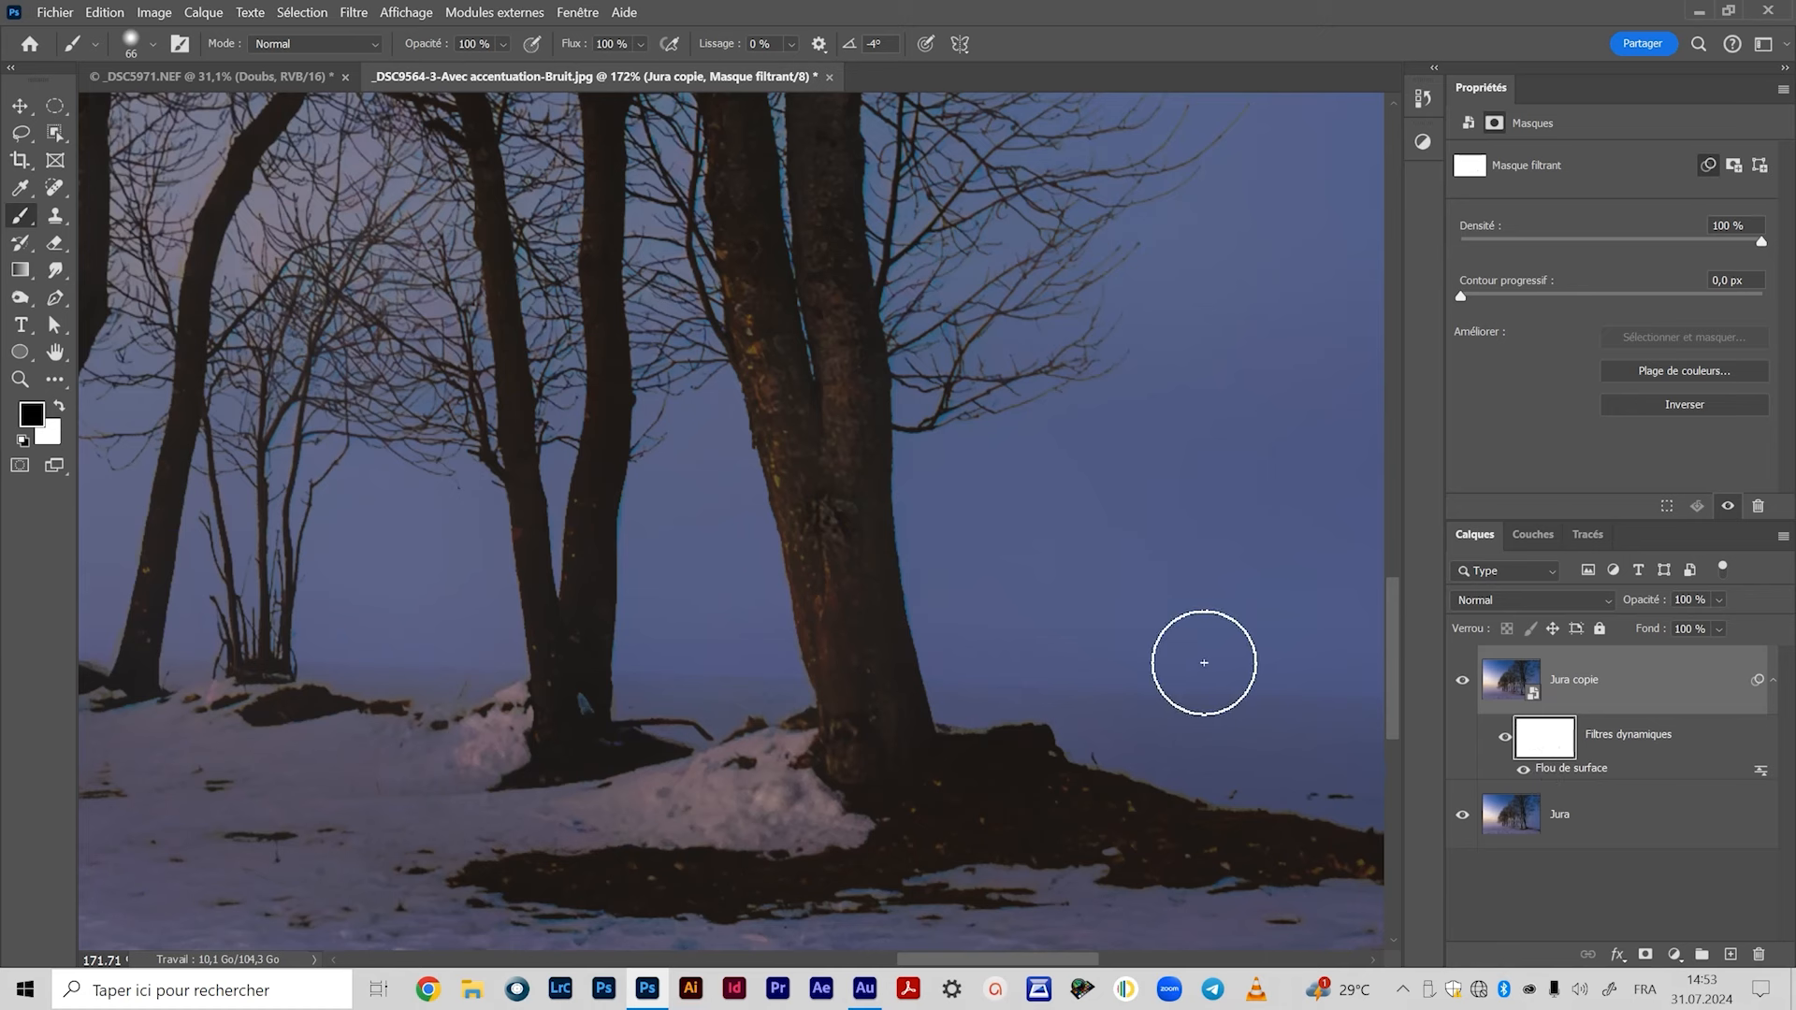
mouse_move(866, 766)
mouse_down()
mouse_move(845, 602)
mouse_move(795, 807)
mouse_move(866, 735)
mouse_up()
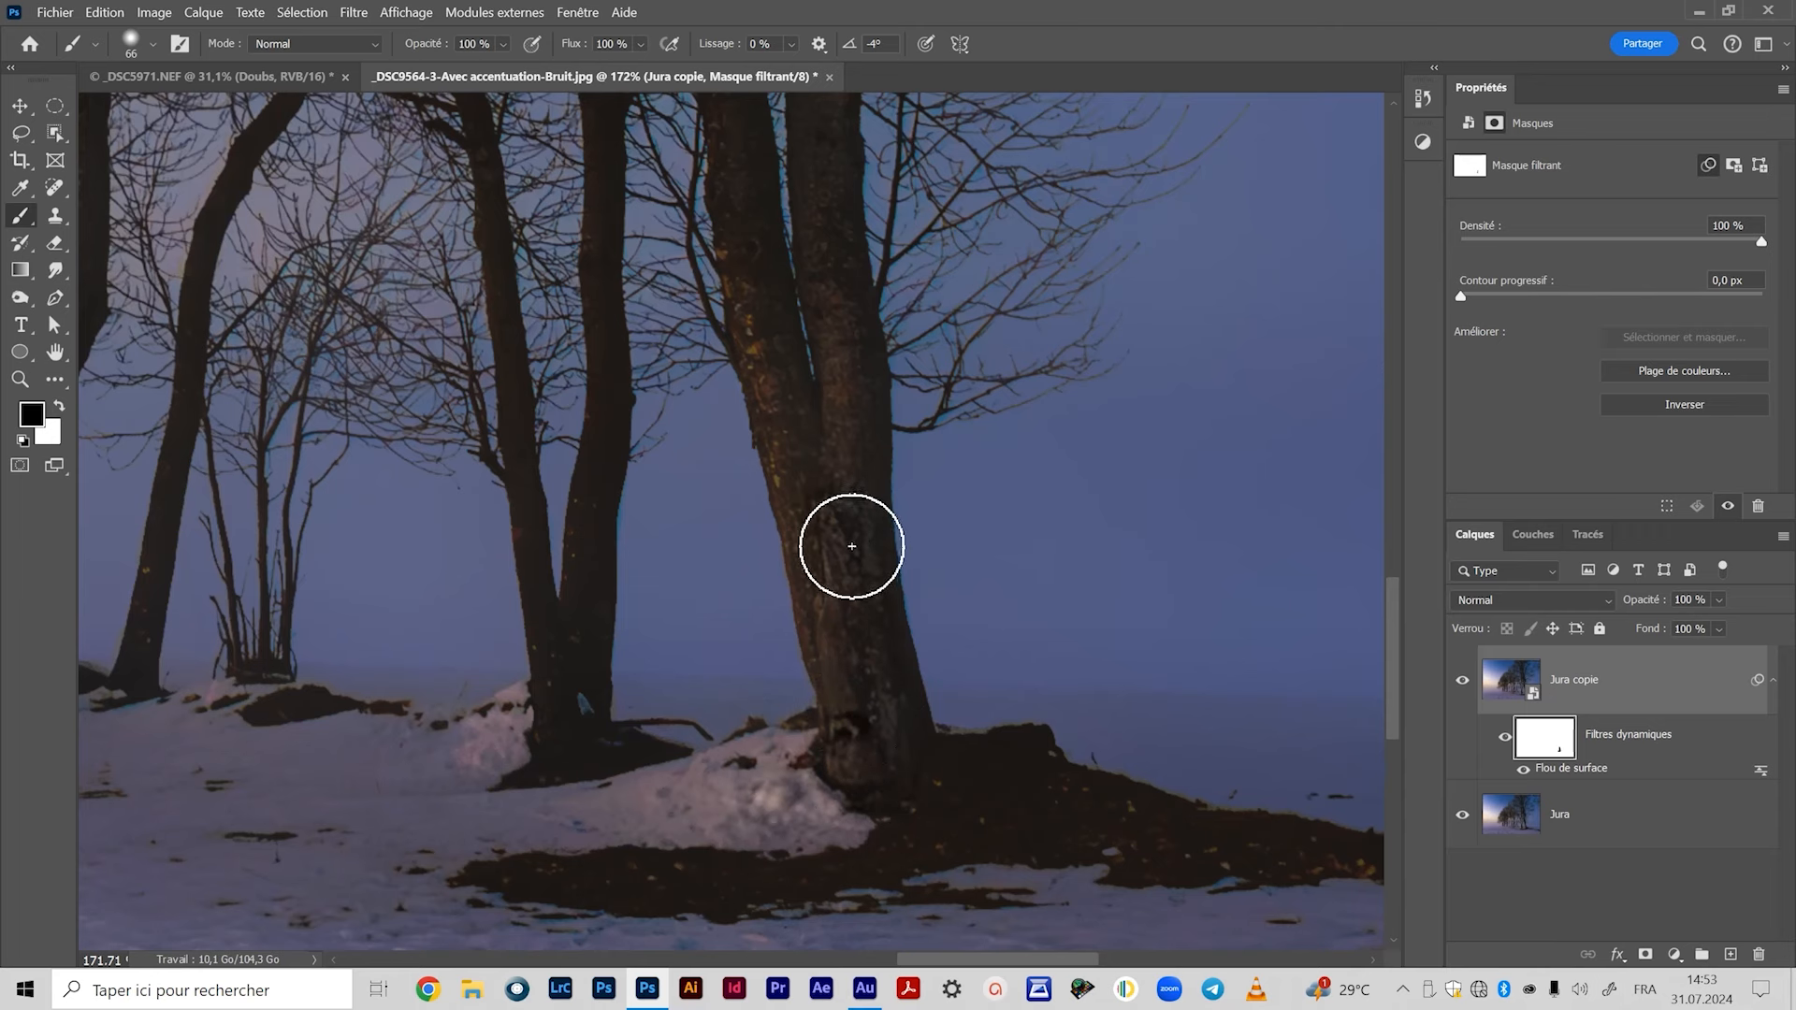
Mask the blur along the rest of the large double trunk, up to its forks, with a 46 px black brush.
key(bracketleft)
key(bracketleft)
mouse_move(859, 416)
mouse_down()
mouse_move(730, 133)
mouse_move(795, 483)
mouse_move(876, 700)
mouse_up()
drag(833, 234, 847, 744)
drag(854, 542, 861, 418)
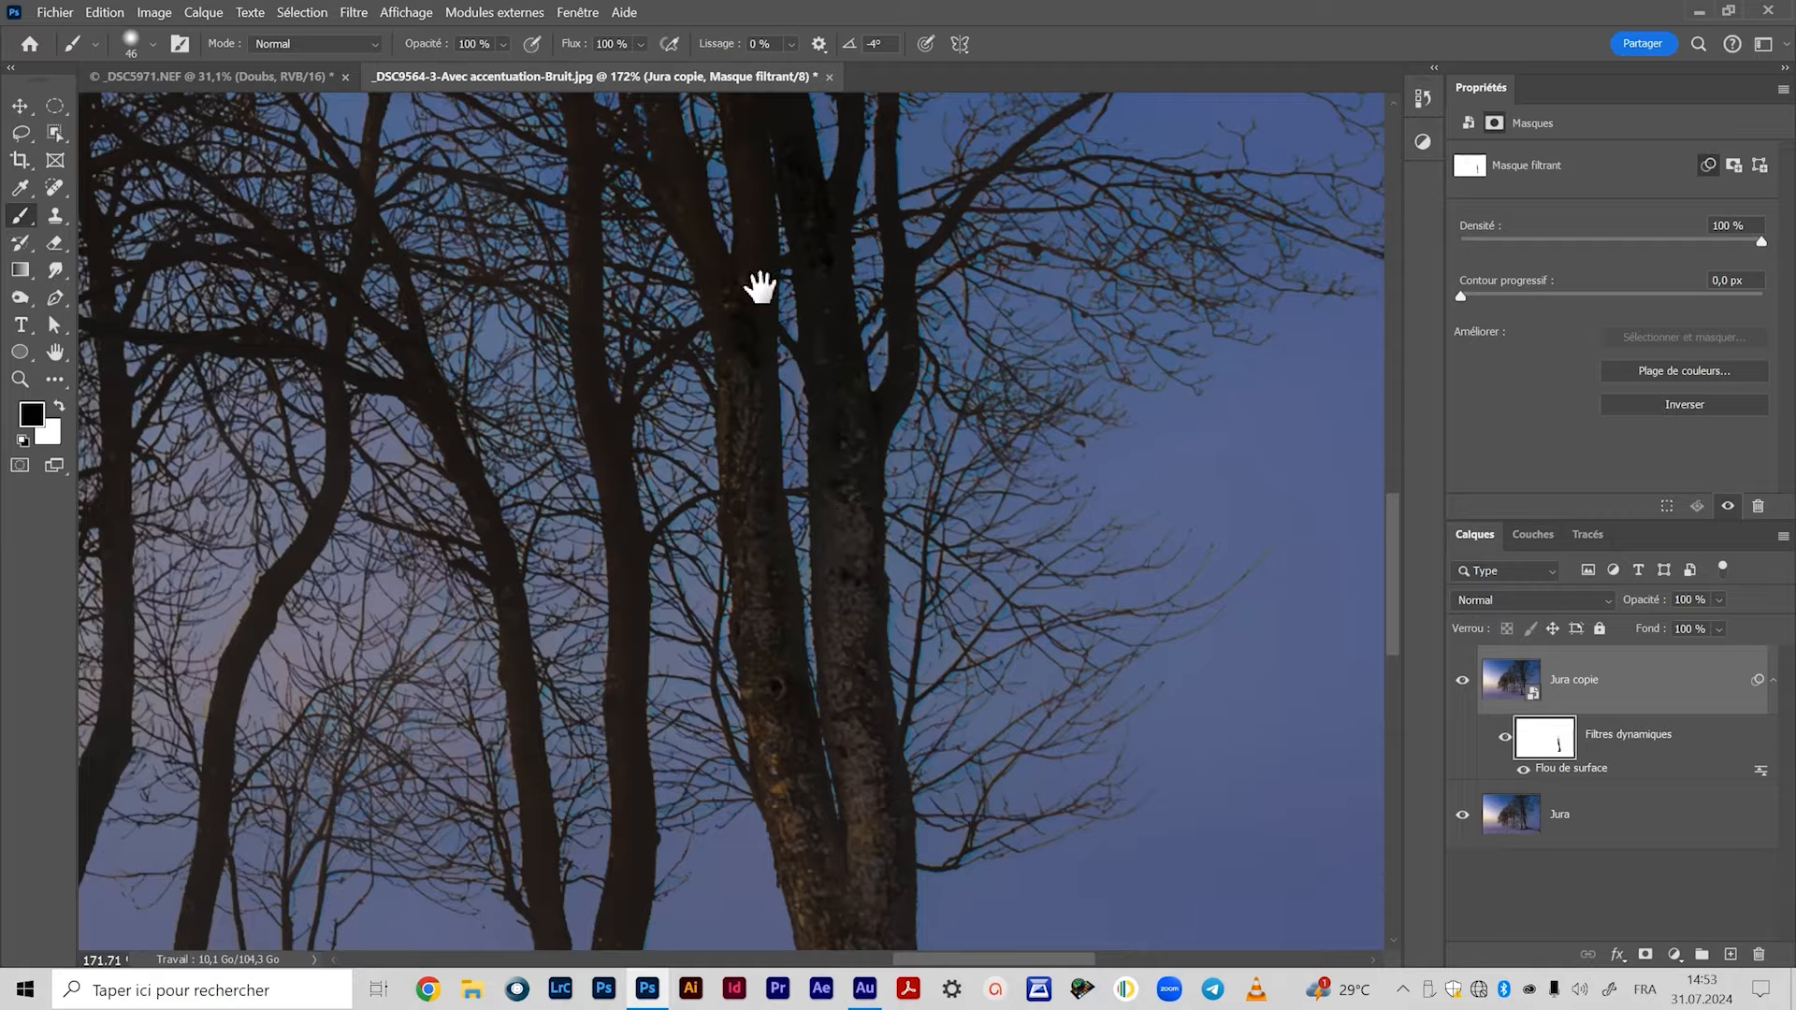
drag(761, 288, 773, 605)
drag(706, 147, 705, 190)
drag(705, 628, 798, 153)
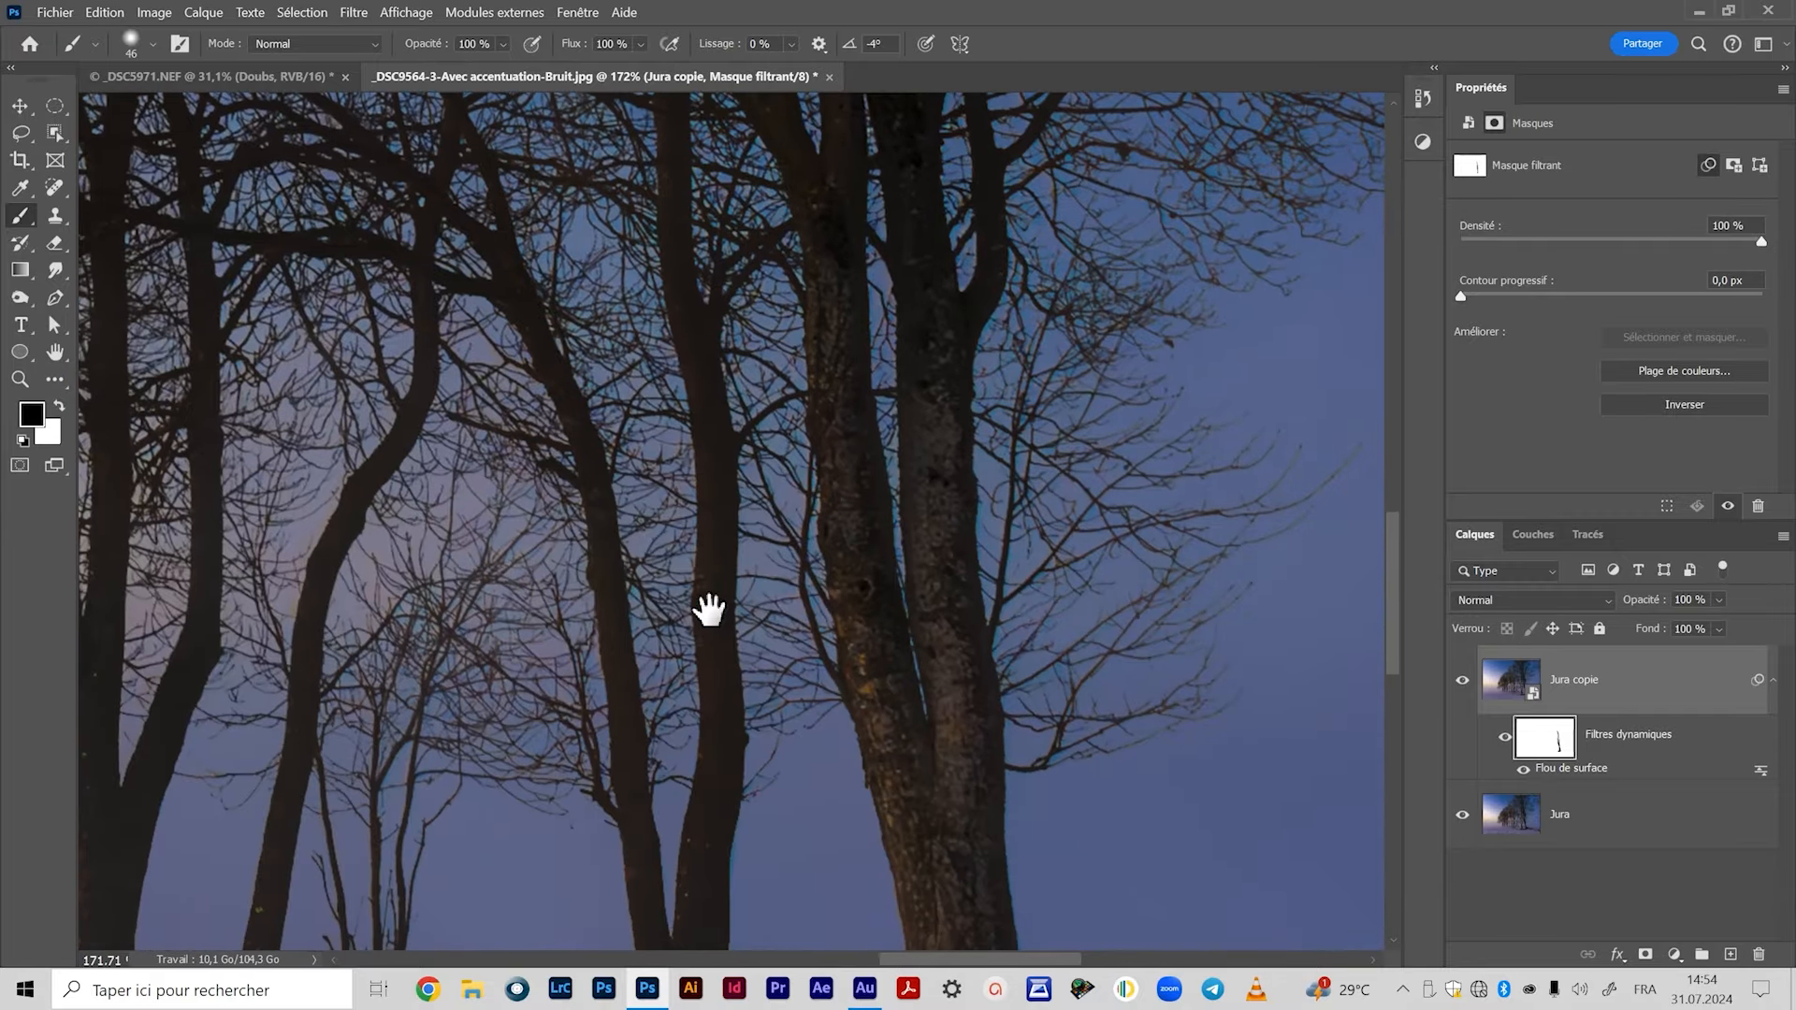
Mask the blur on the remaining smaller trunks across the row of trees with a 31 px black brush.
drag(706, 609, 742, 241)
key(bracketleft)
key(bracketleft)
key(bracketleft)
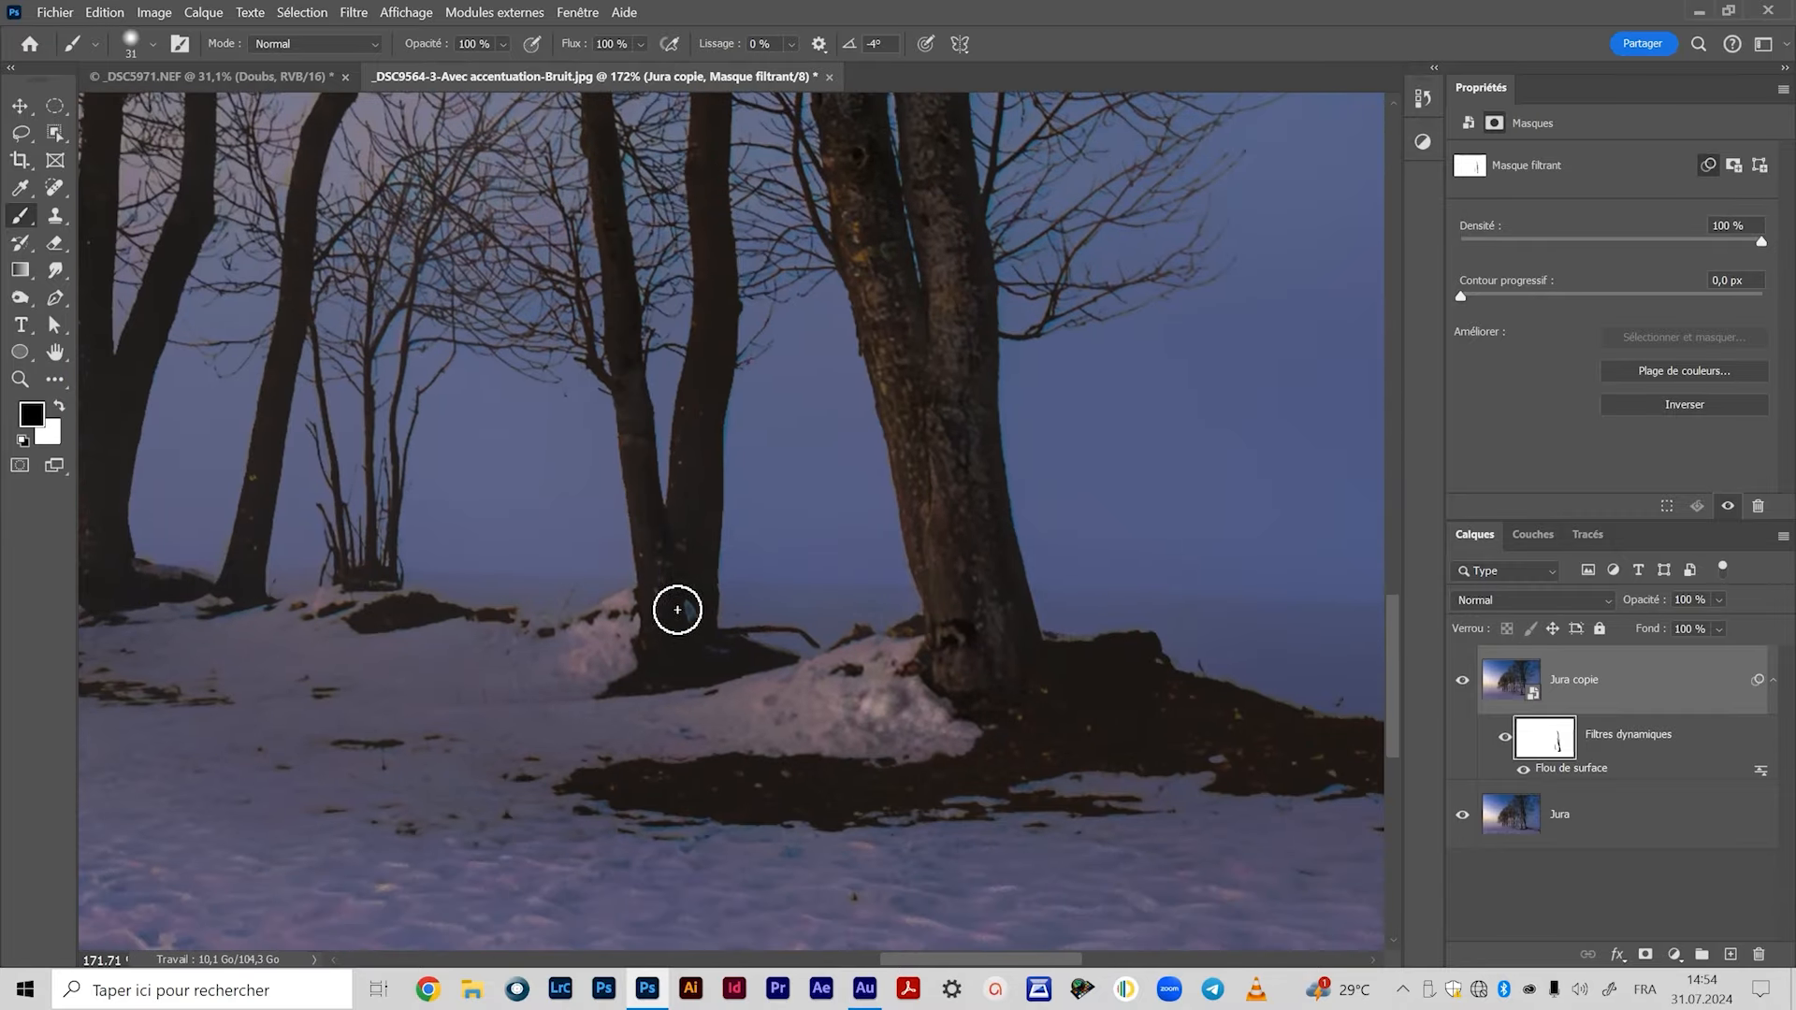
drag(393, 353, 1040, 517)
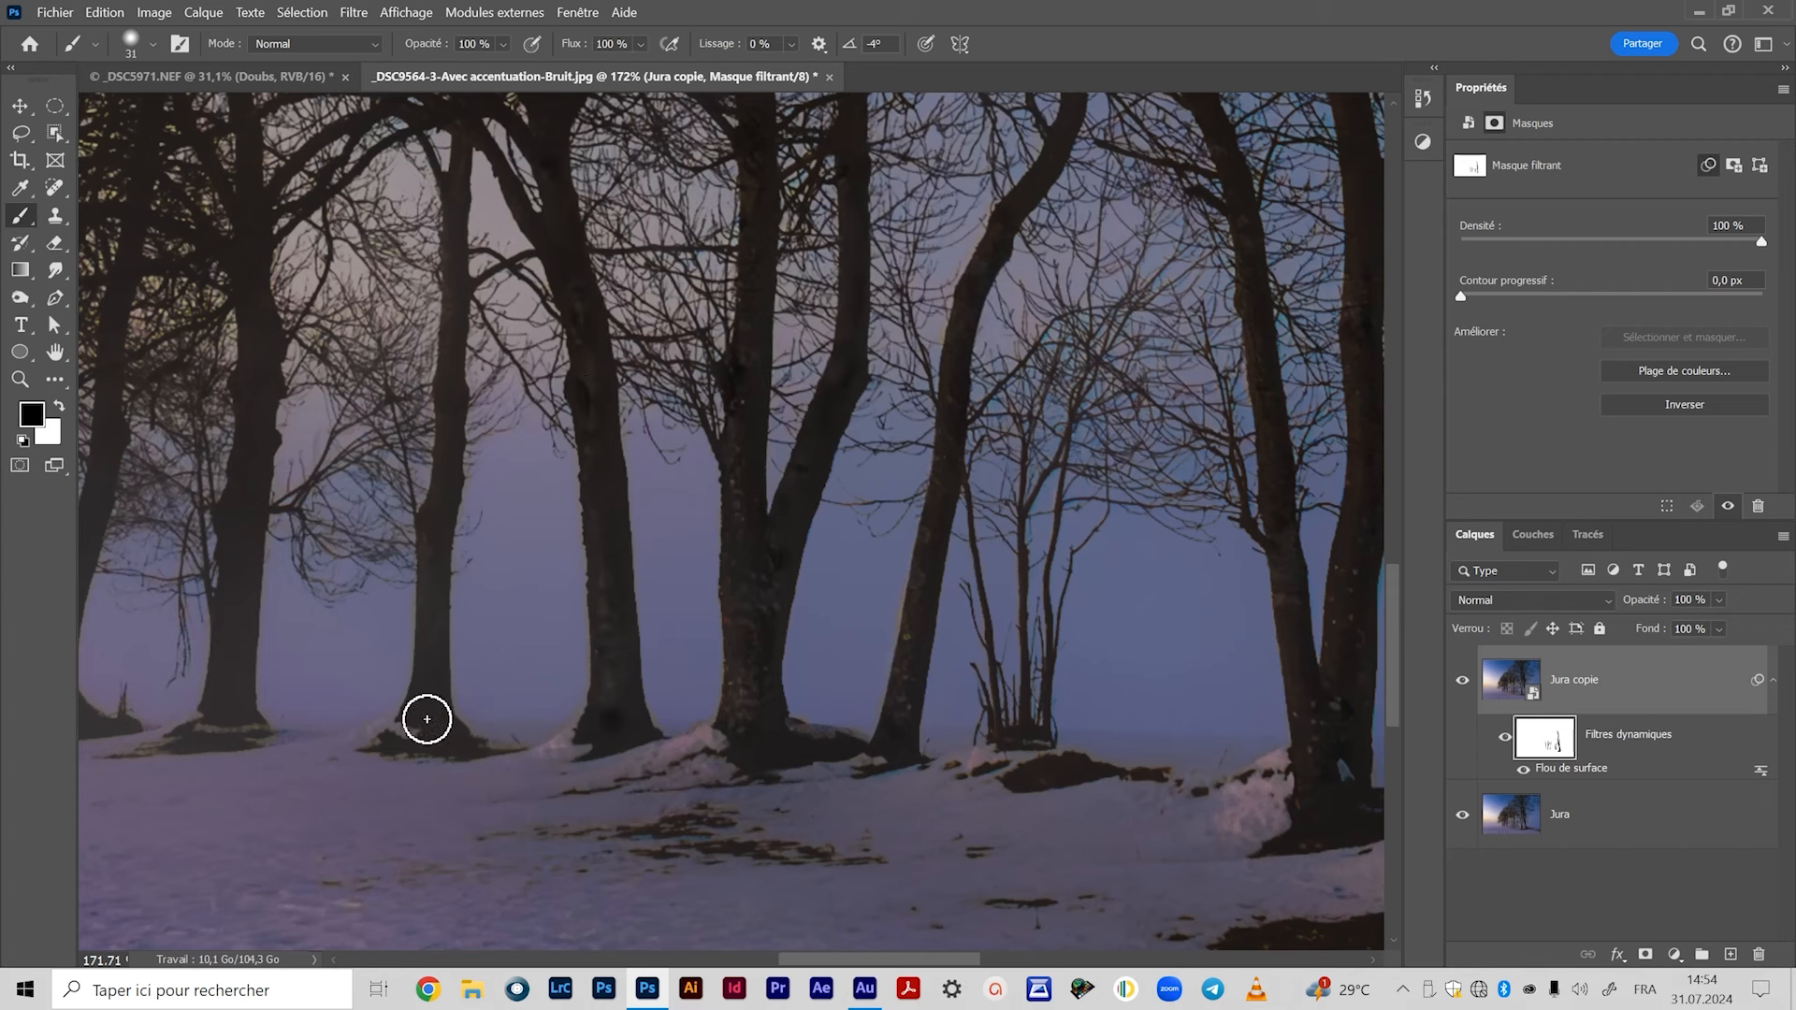
mouse_move(449, 482)
mouse_down()
mouse_move(493, 469)
mouse_move(974, 501)
mouse_up()
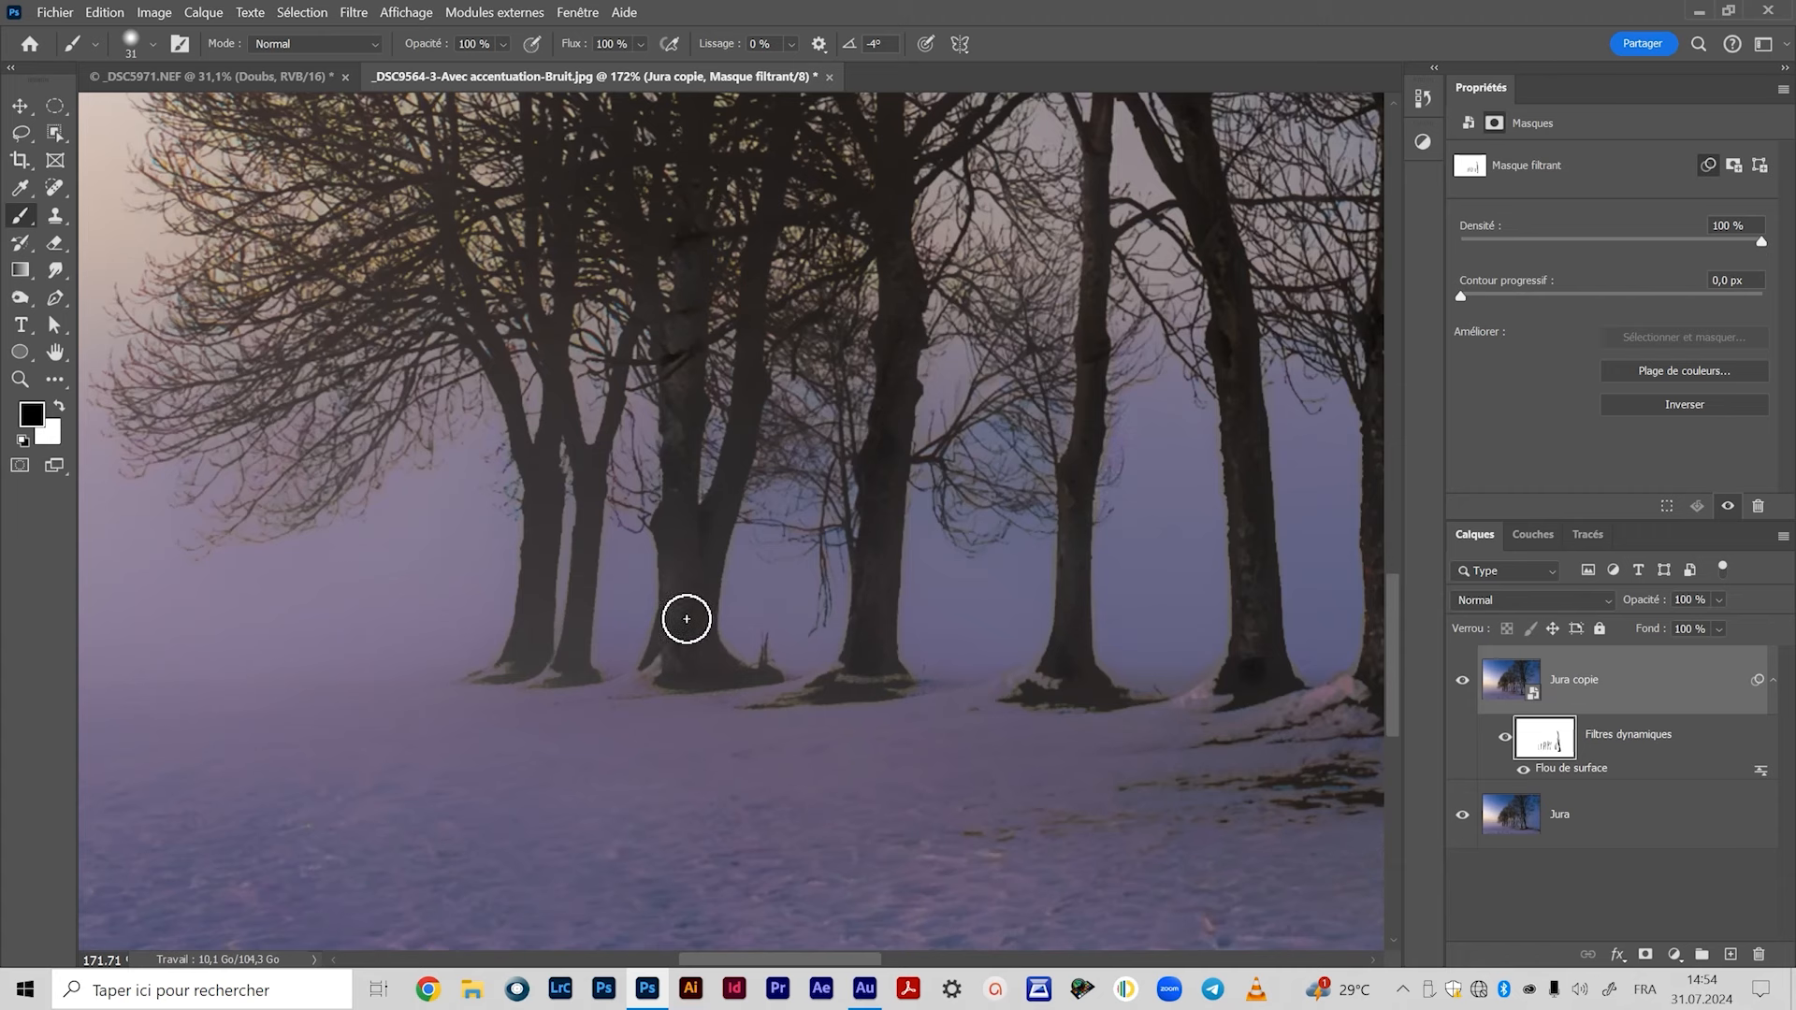
Bring the whole photo into view and compare it with the Jura copie layer hidden and shown.
drag(795, 603, 824, 603)
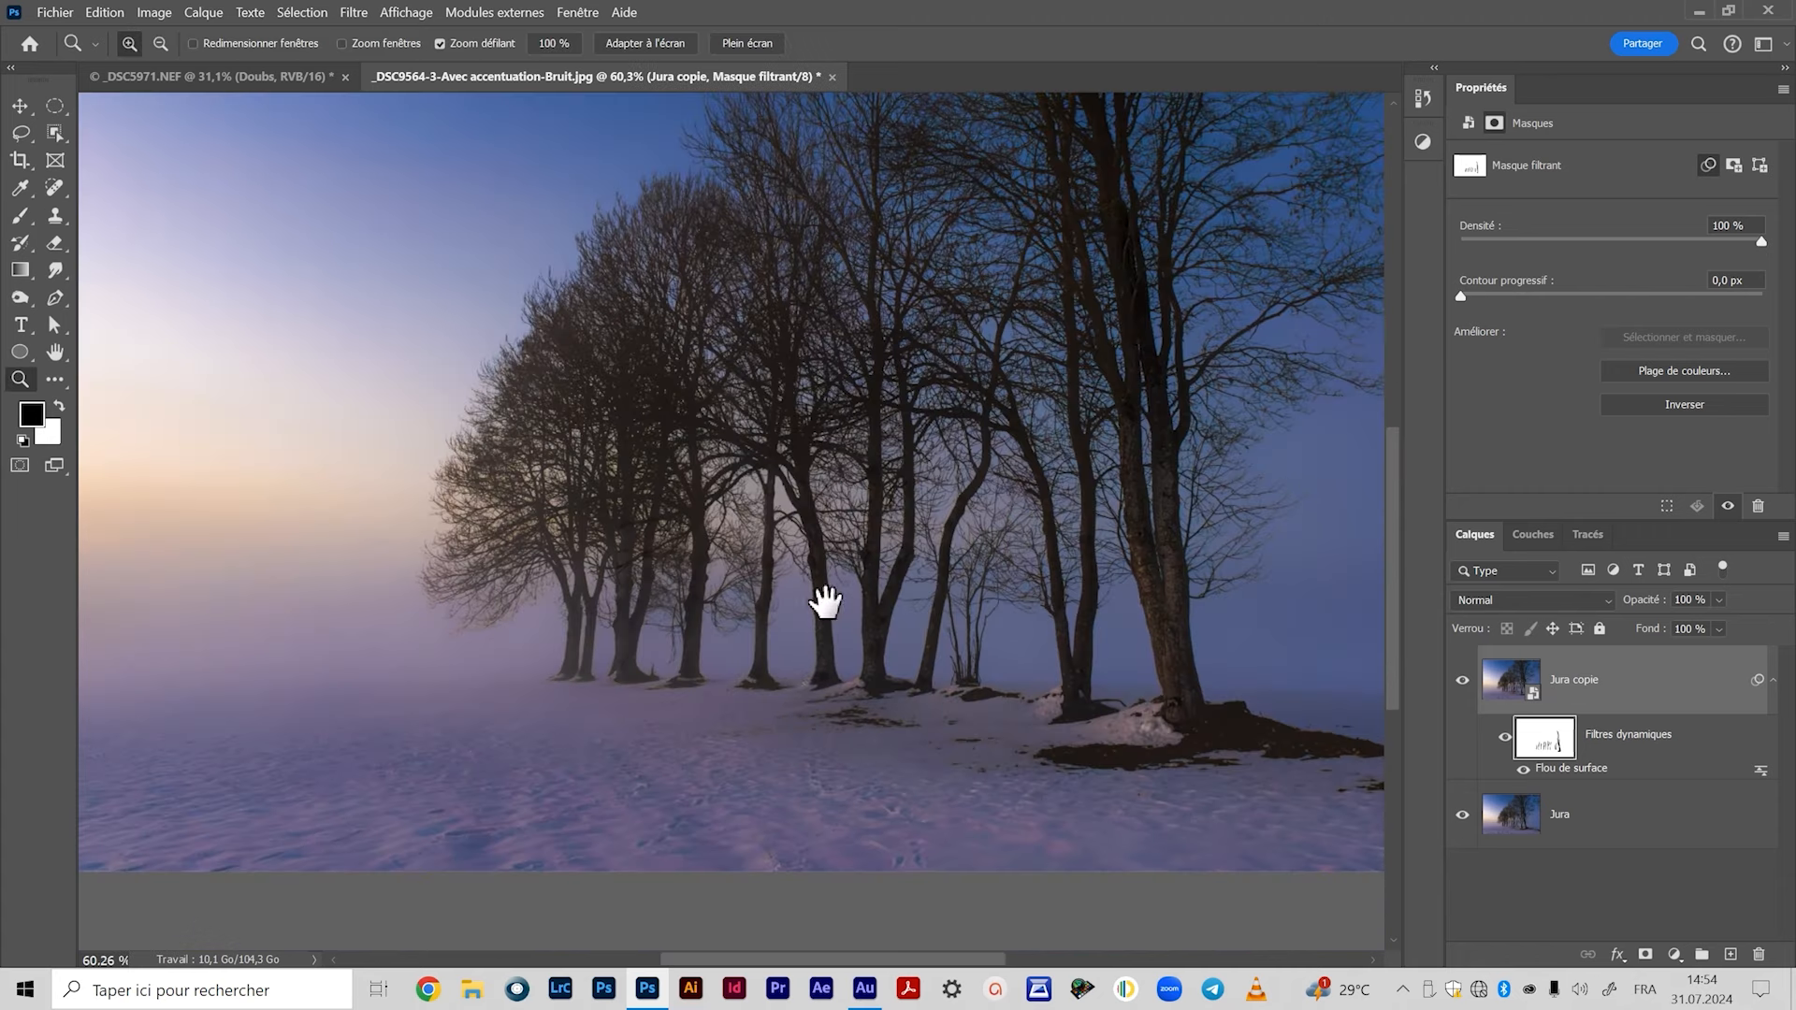
mouse_move(808, 690)
mouse_down()
mouse_move(786, 689)
mouse_move(902, 630)
mouse_move(823, 682)
mouse_up()
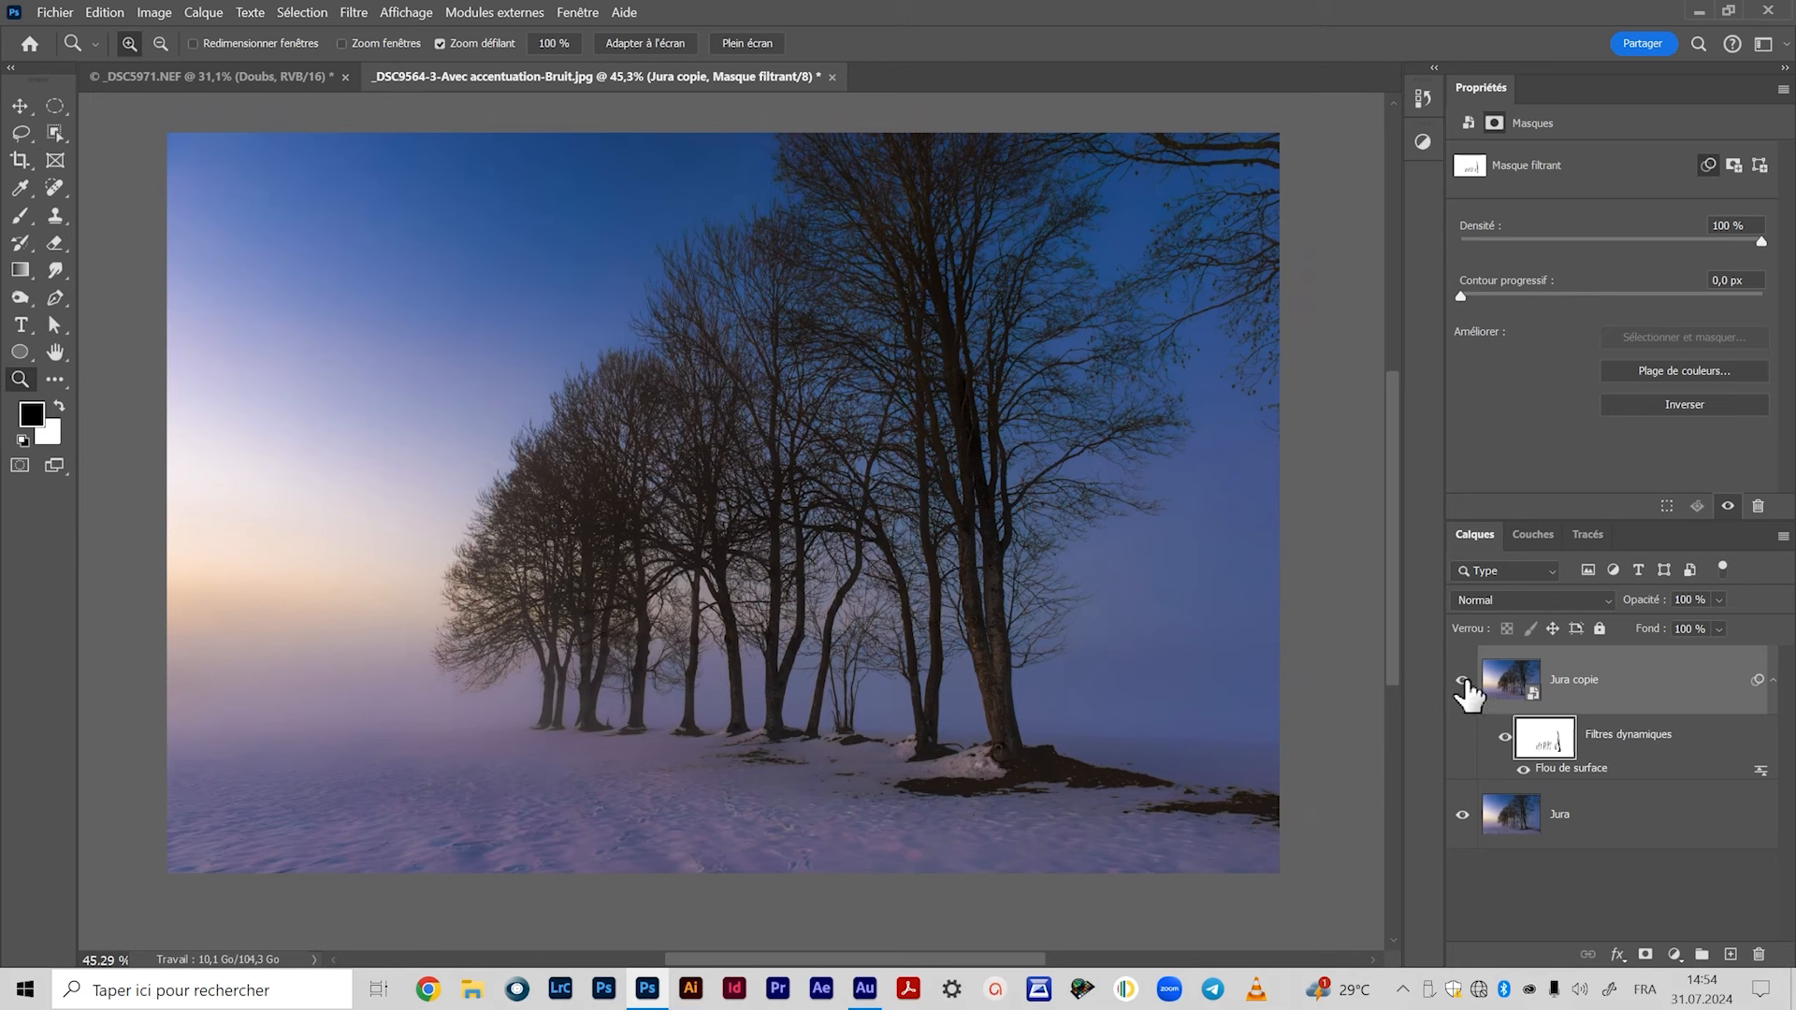
click(1463, 683)
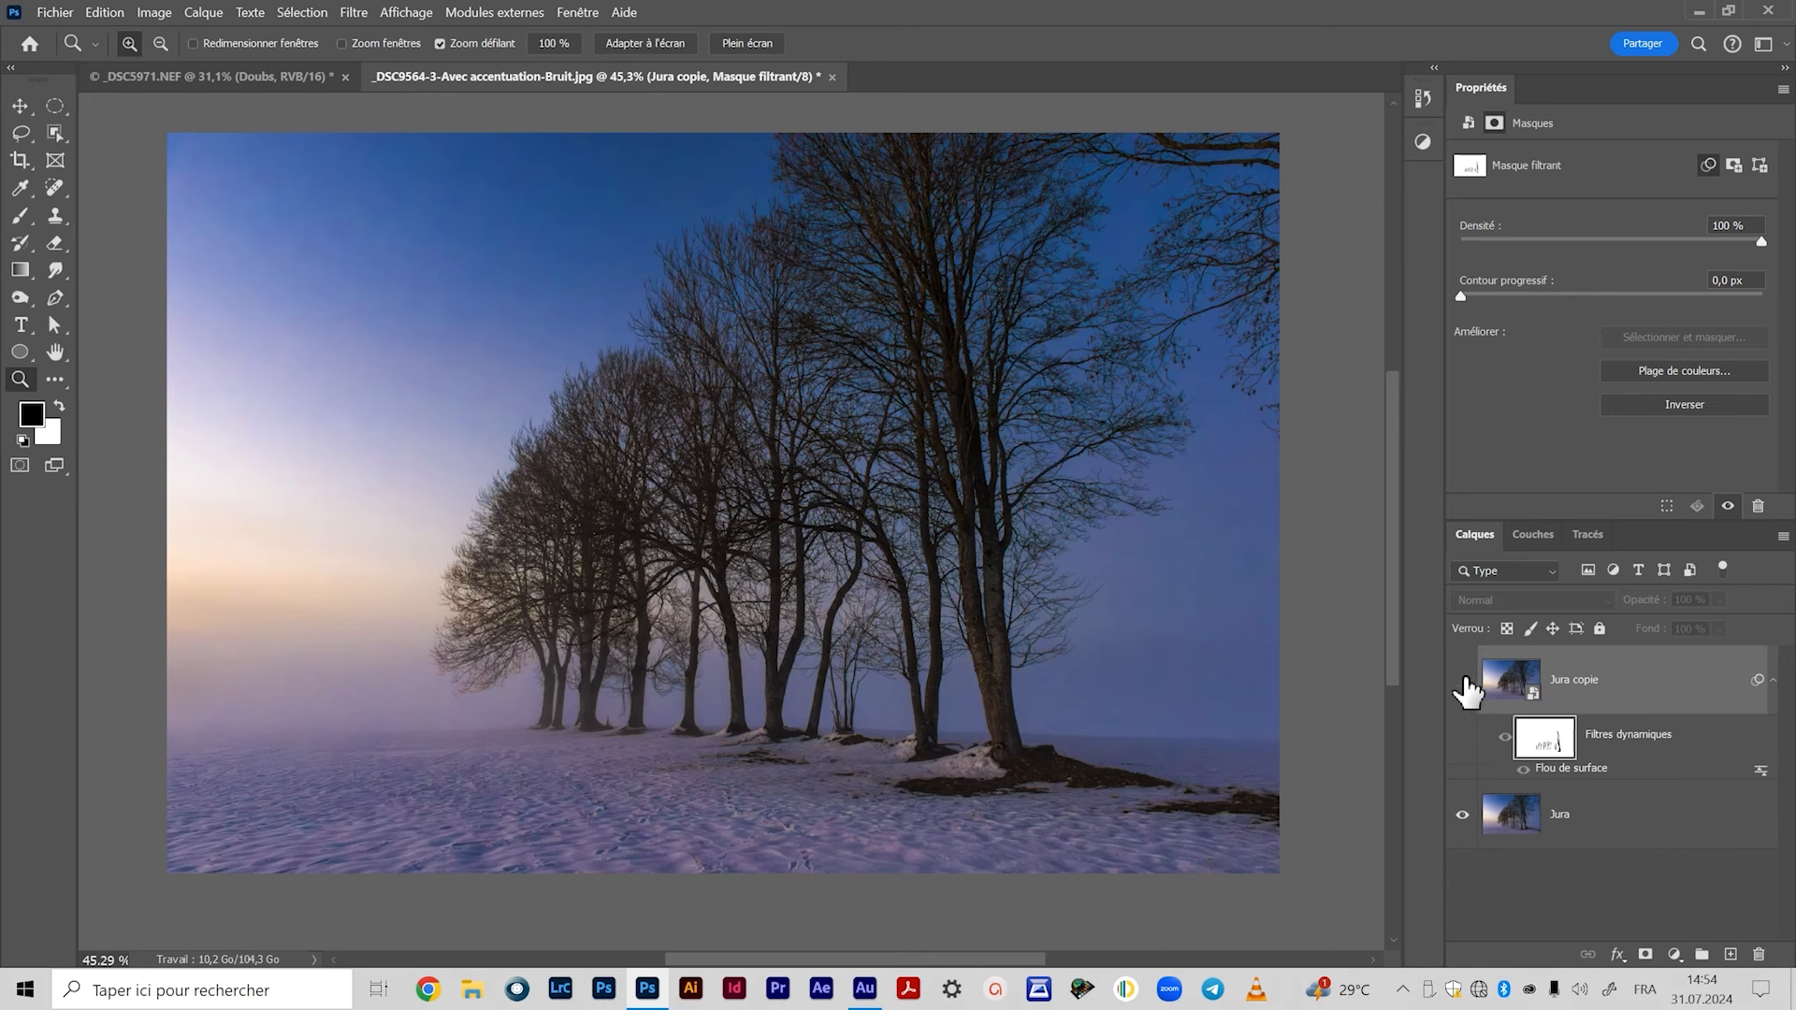
click(1464, 681)
click(1464, 682)
click(1459, 682)
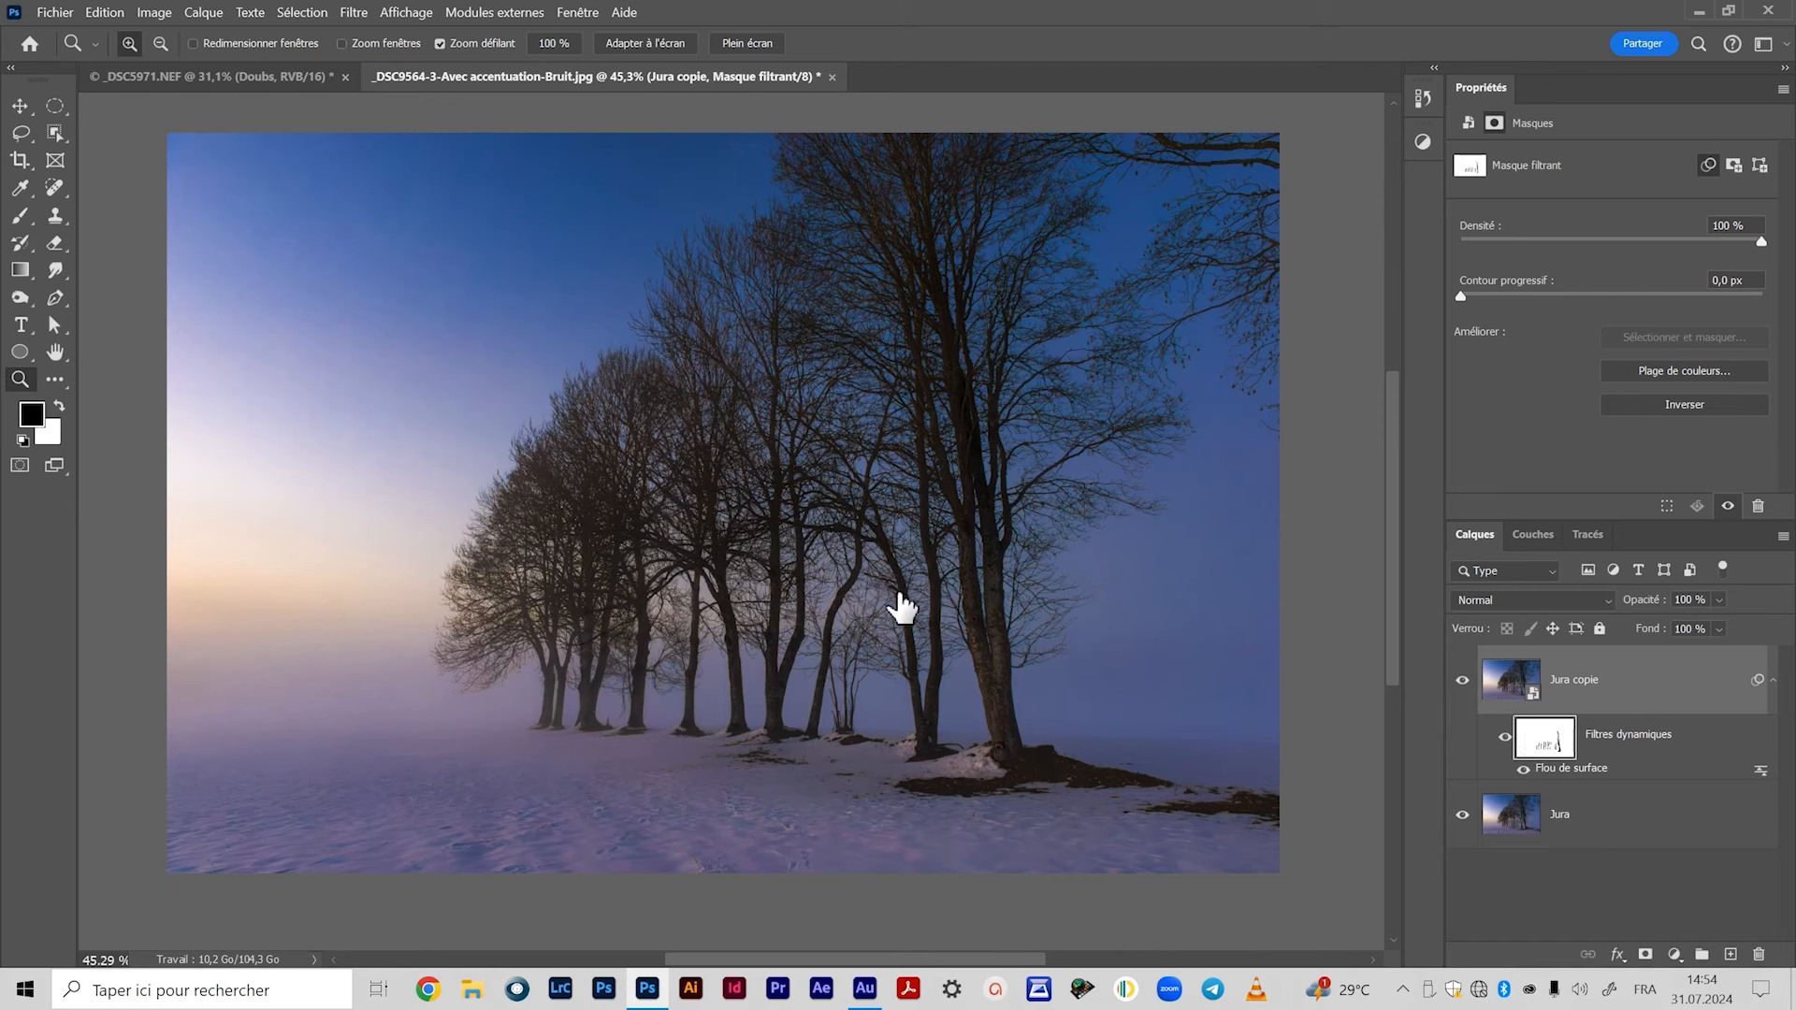
Paint black on the filter mask over the snowy foreground with a large soft brush of 595 px.
click(22, 217)
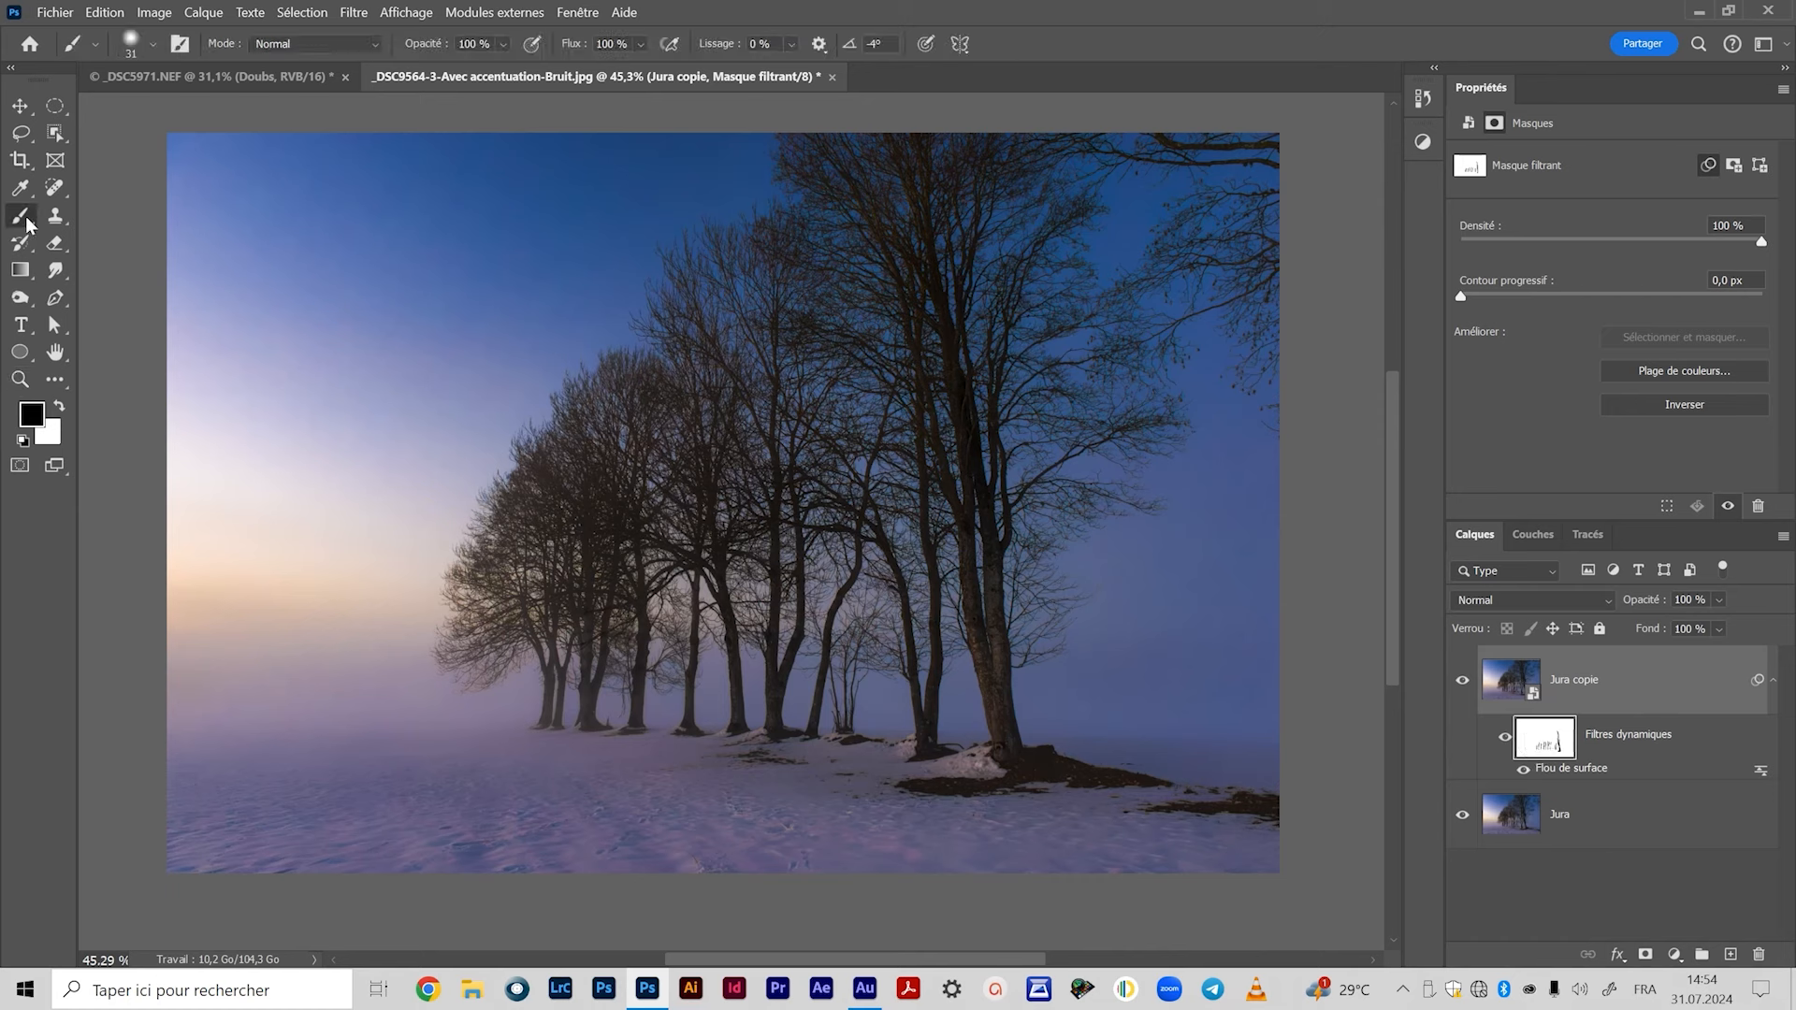
right_click(369, 786)
click(550, 625)
click(589, 633)
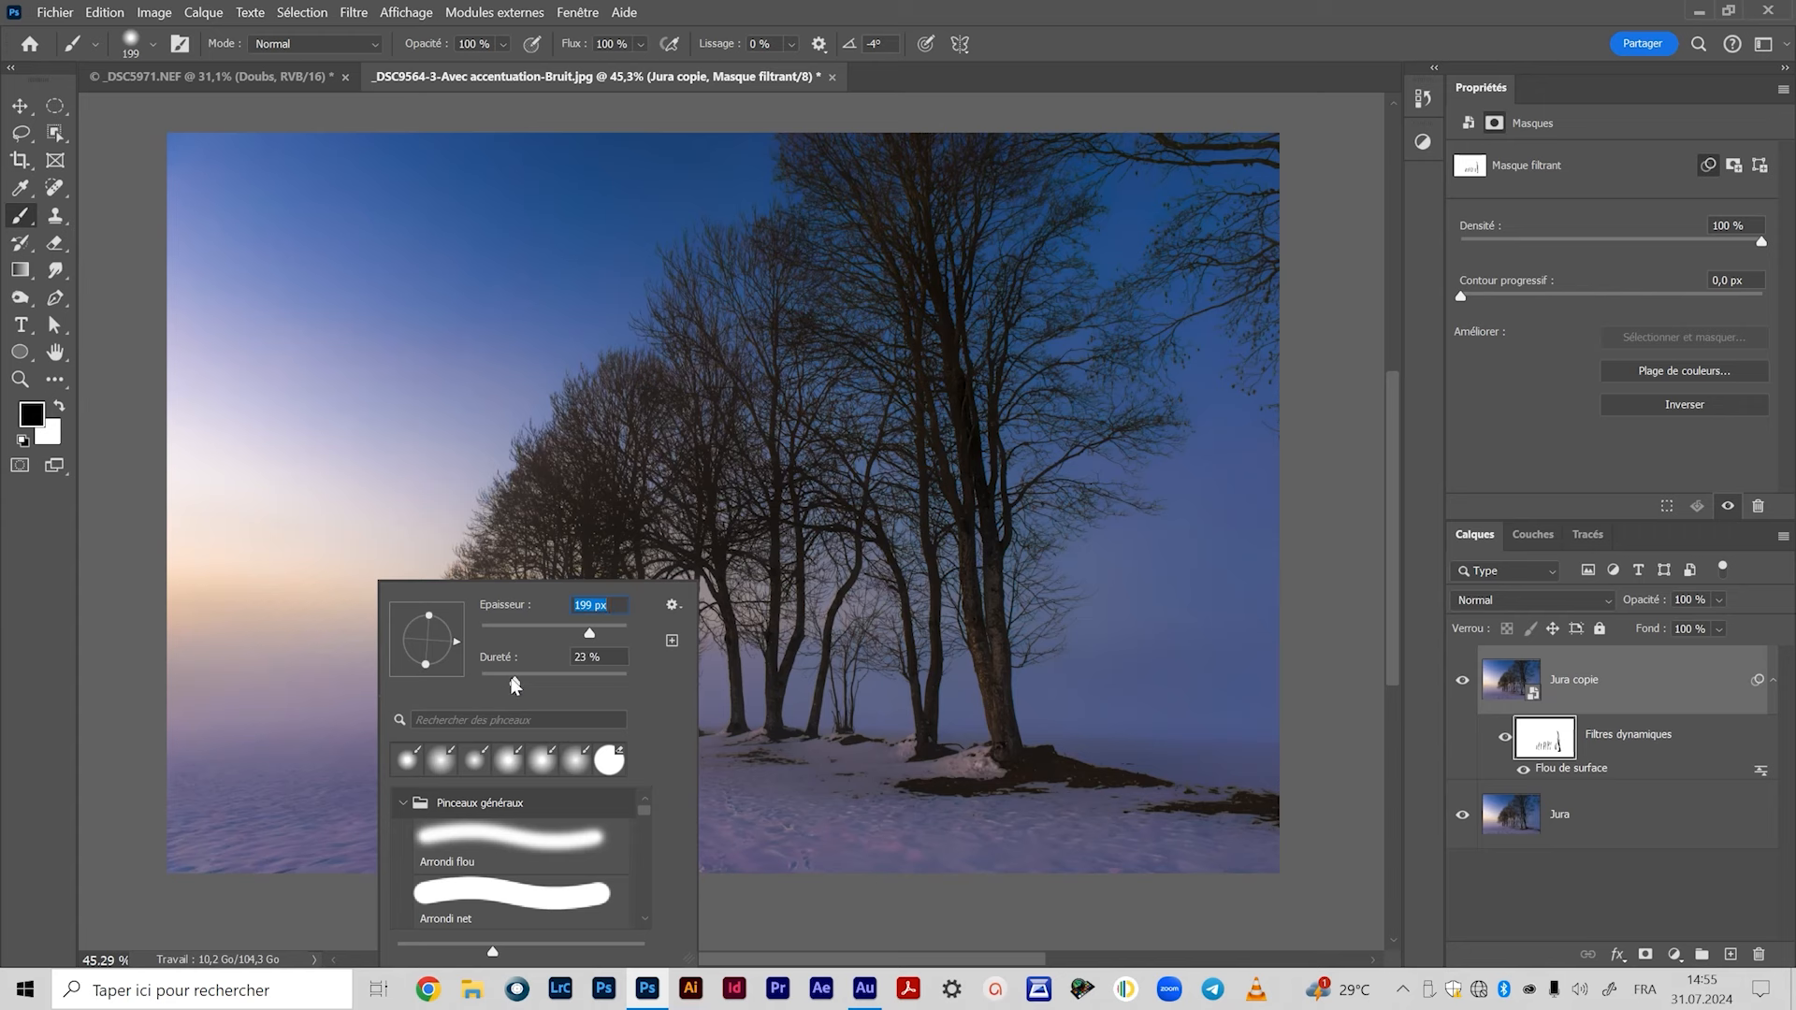
drag(272, 798, 289, 595)
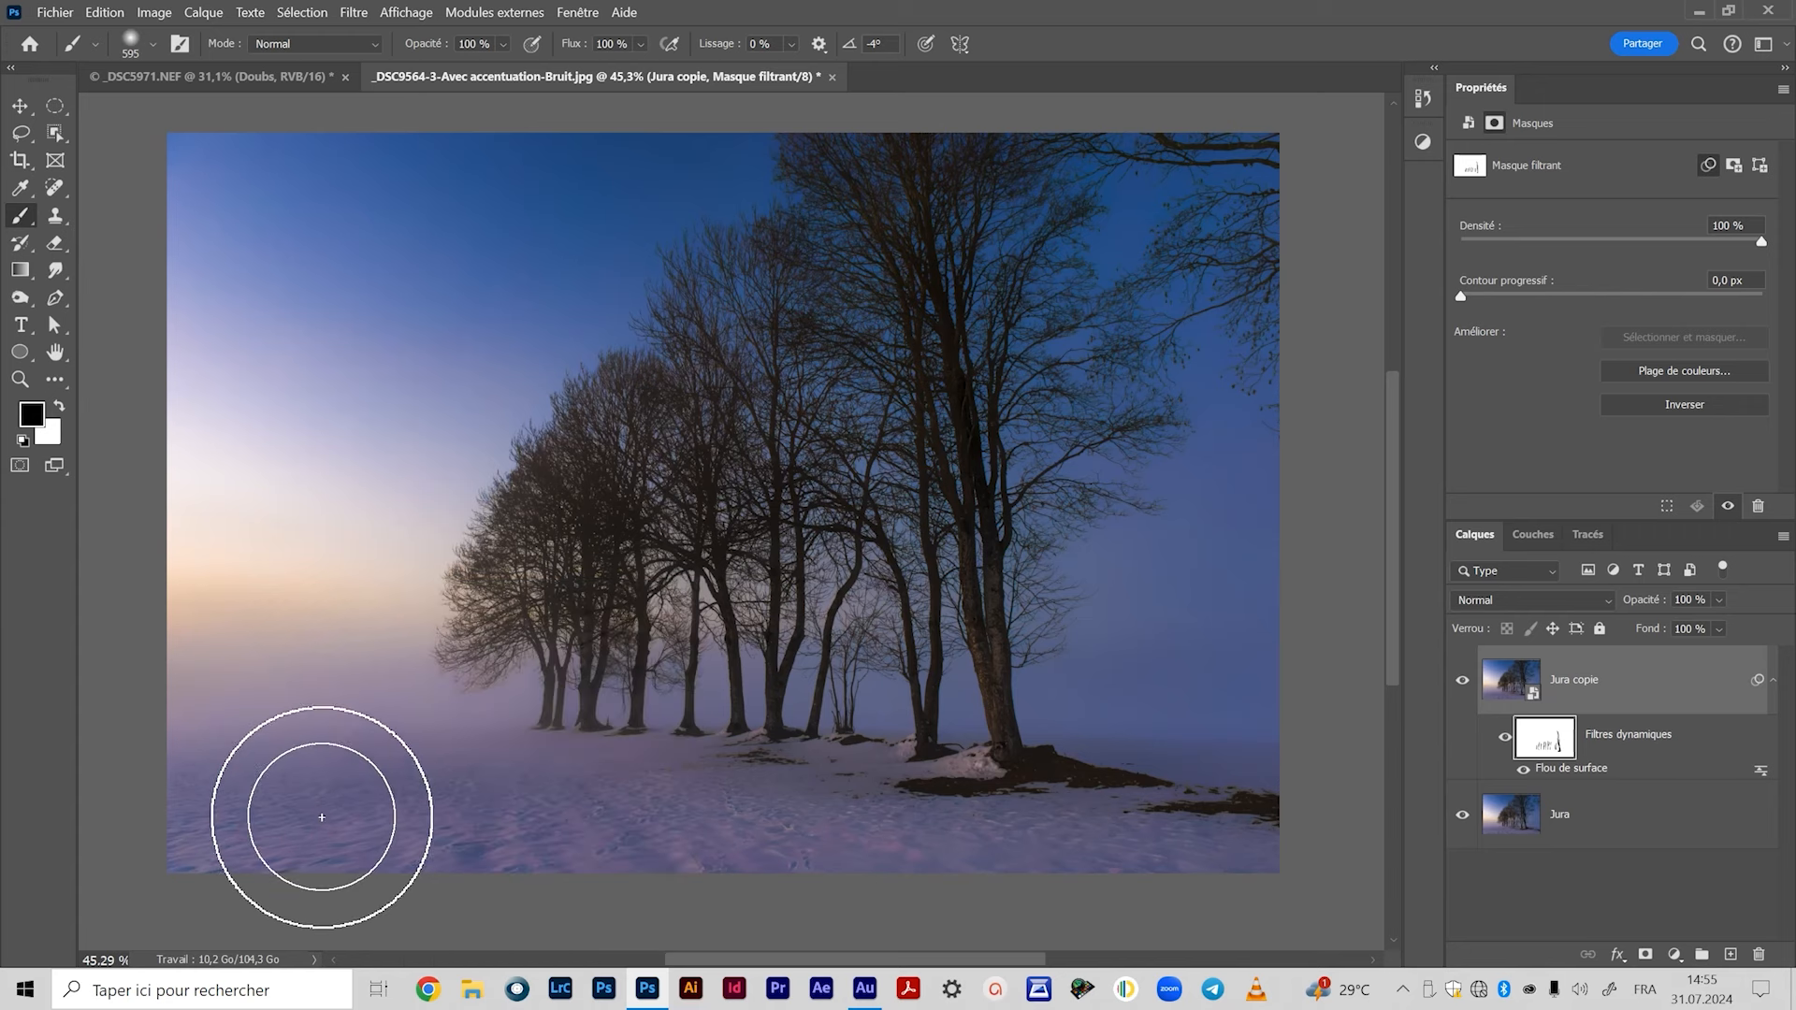
mouse_move(180, 832)
mouse_down()
mouse_move(850, 810)
mouse_move(1223, 822)
mouse_move(1159, 802)
mouse_move(838, 788)
mouse_move(293, 785)
mouse_move(221, 803)
mouse_move(424, 823)
mouse_up()
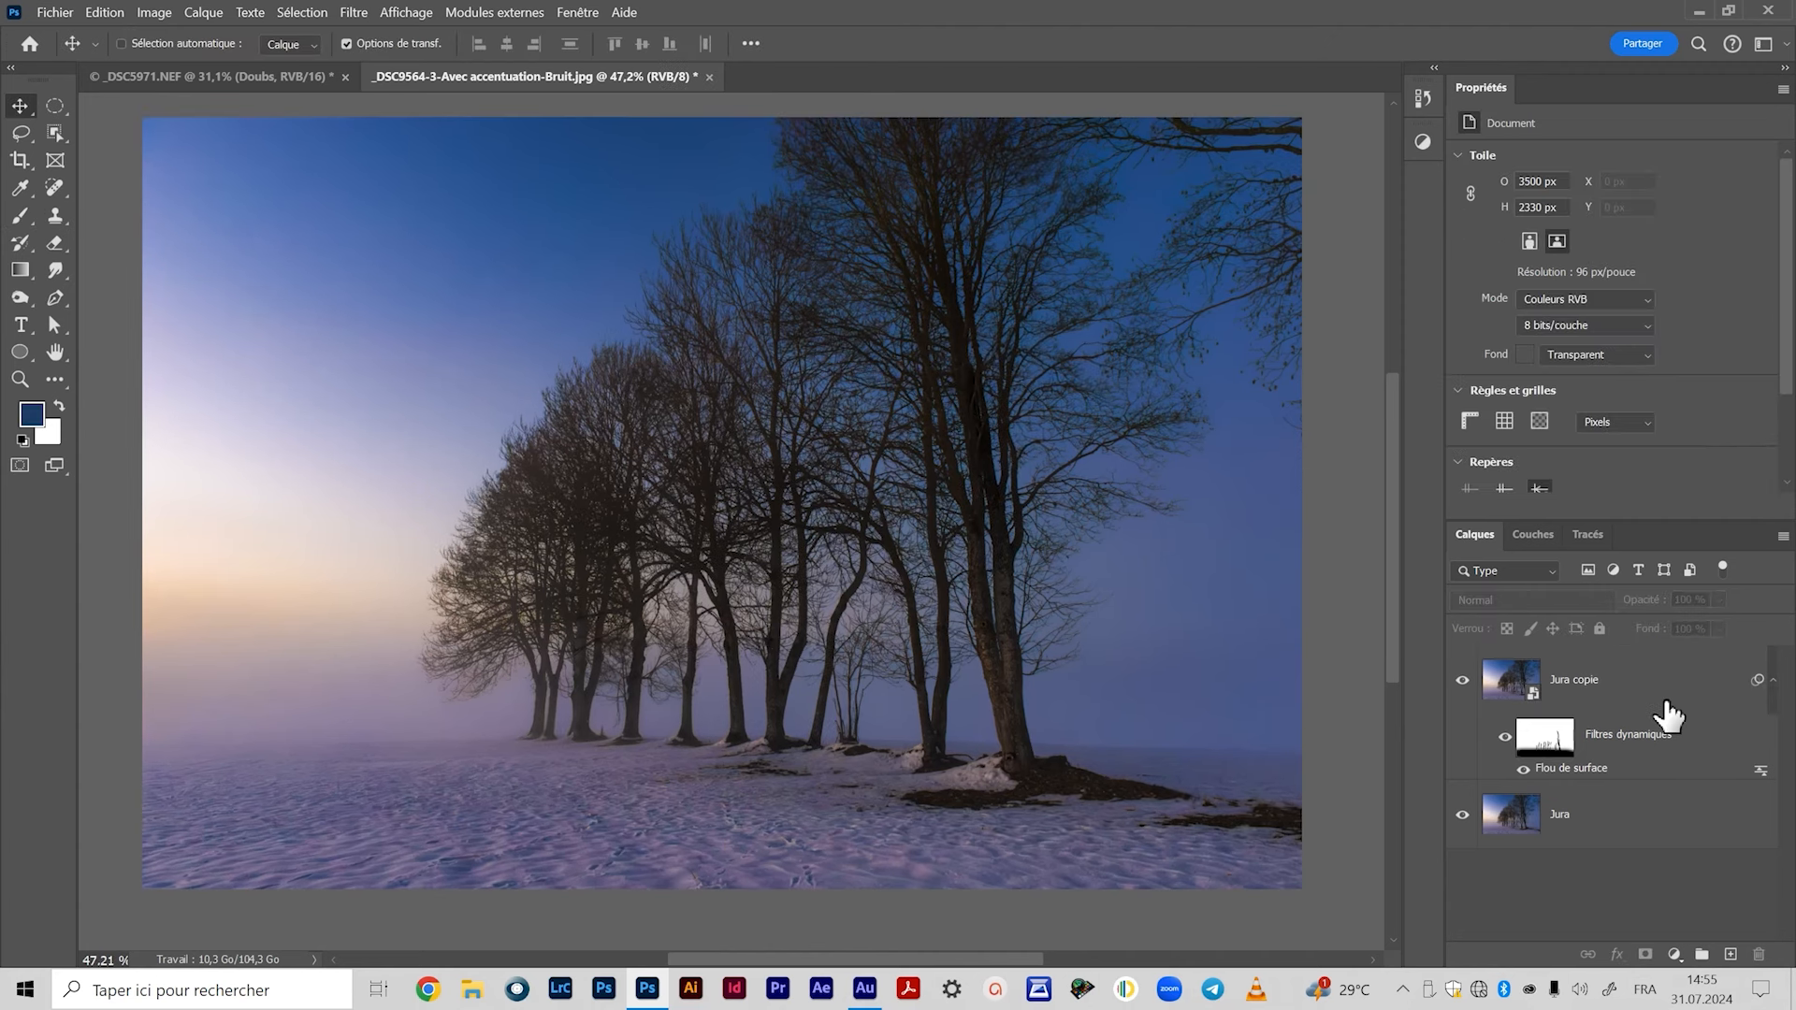
Select the Jura copie layer and examine the open sky, the mist at the horizon and the transition to the snow.
click(1669, 717)
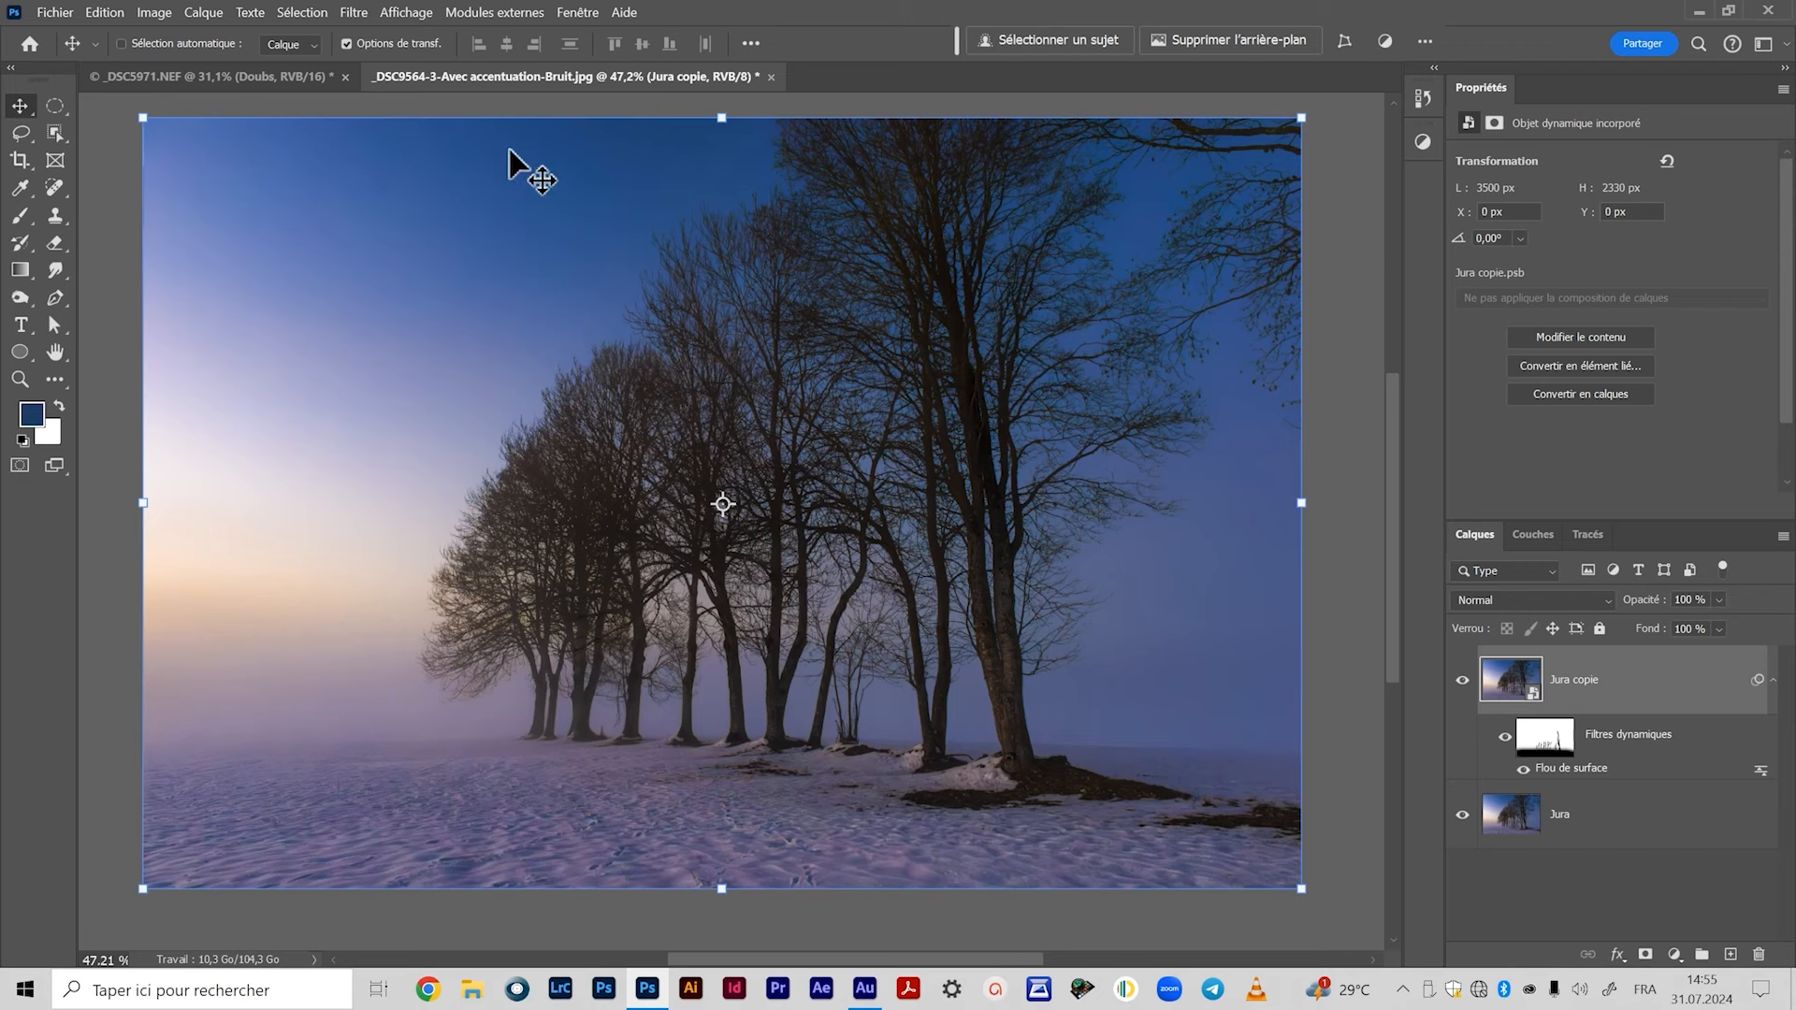
key(z)
drag(298, 349, 565, 588)
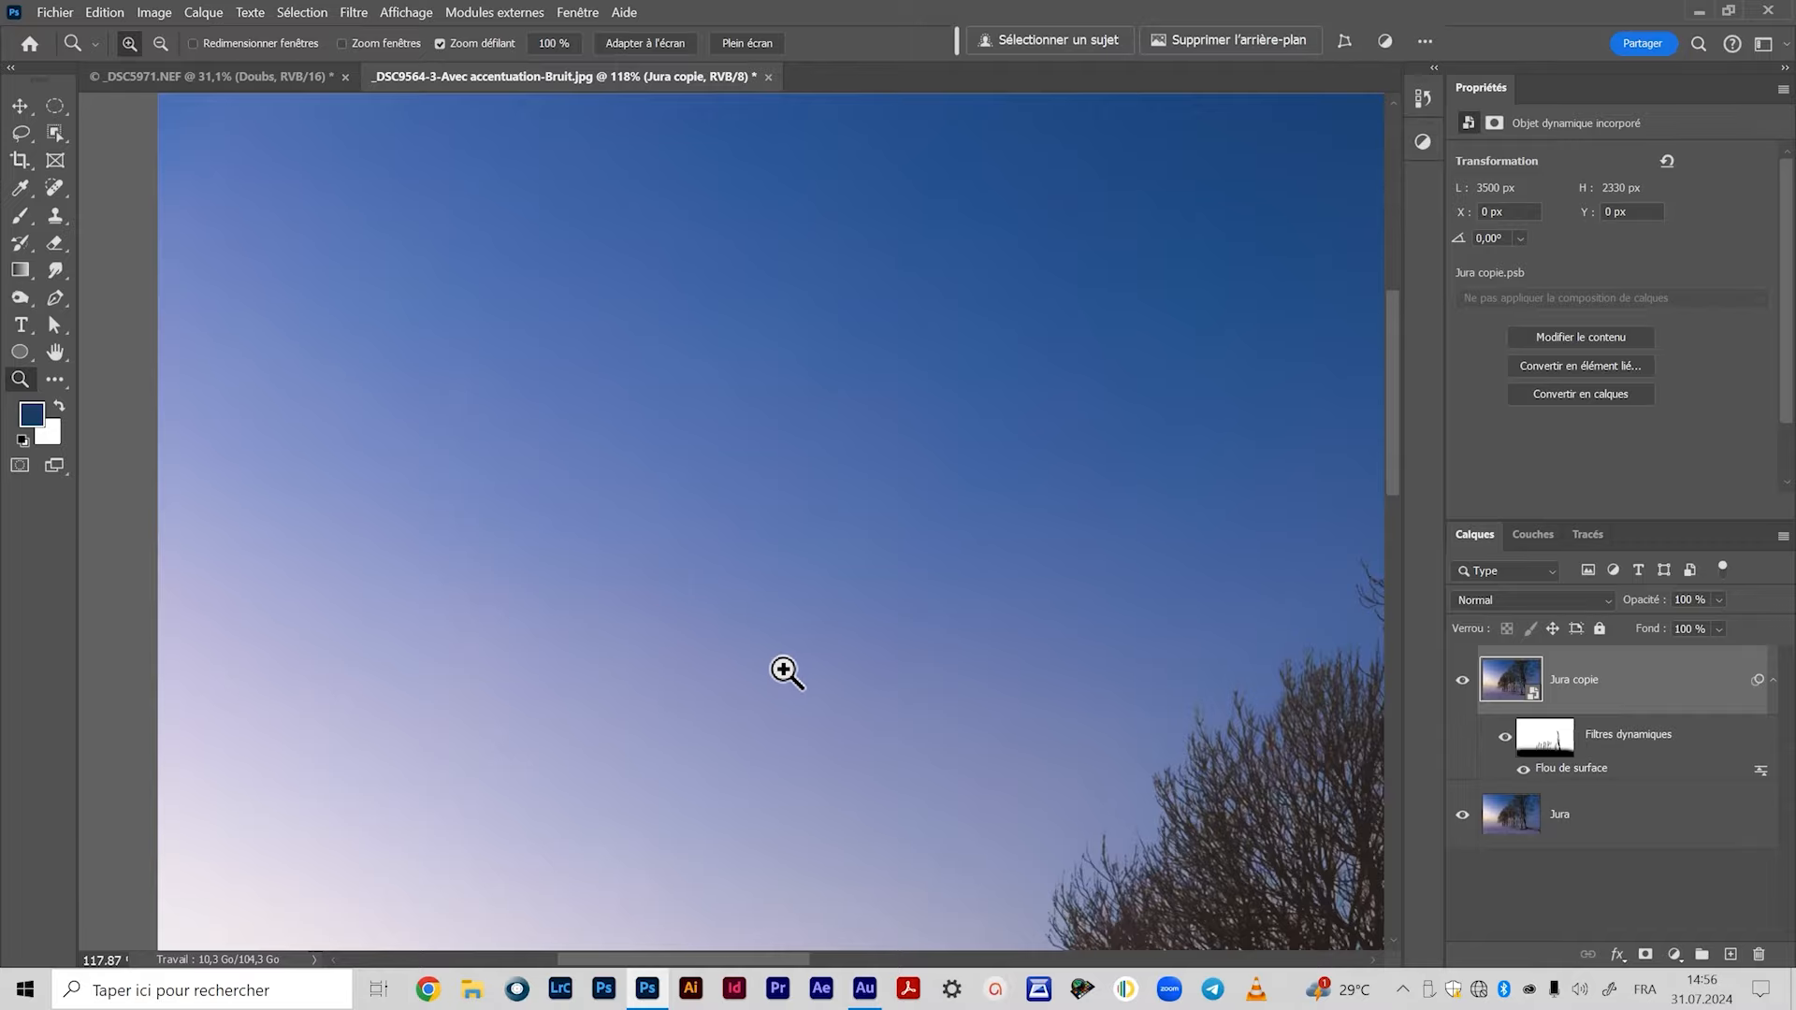
drag(1047, 773, 665, 517)
drag(755, 706, 769, 309)
drag(598, 665, 1066, 552)
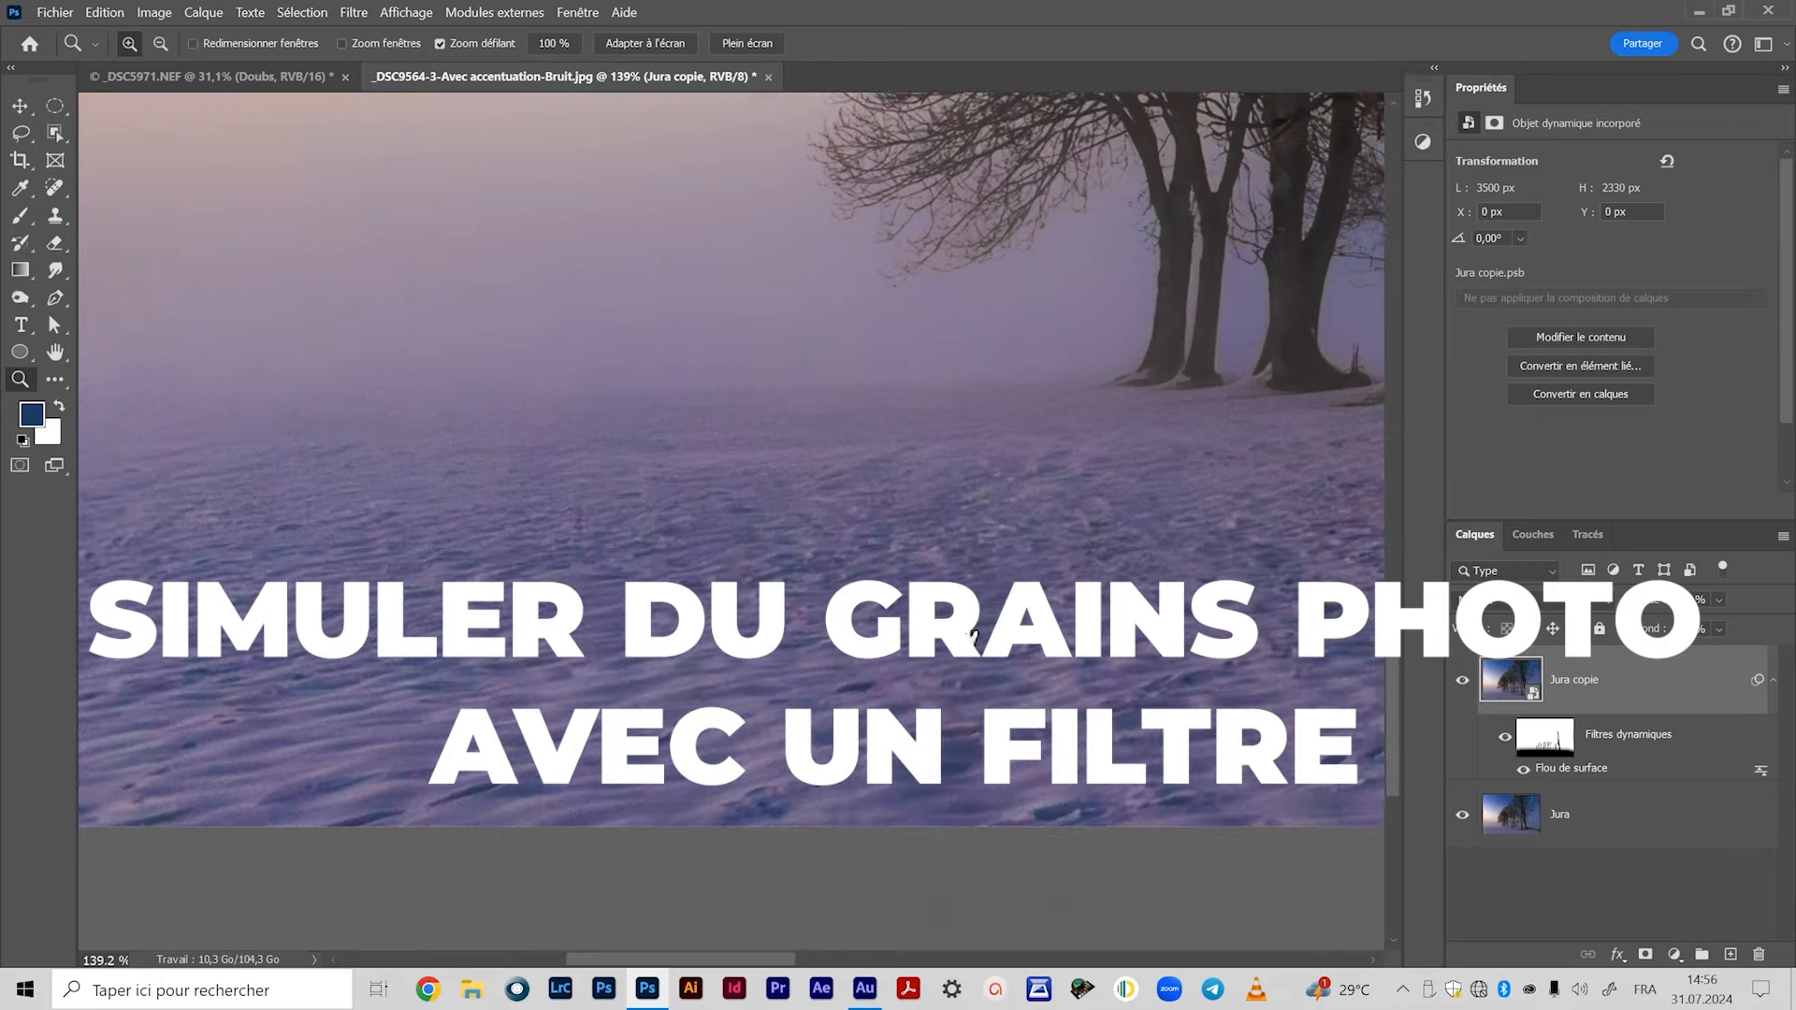
drag(767, 629, 770, 750)
drag(590, 453, 594, 645)
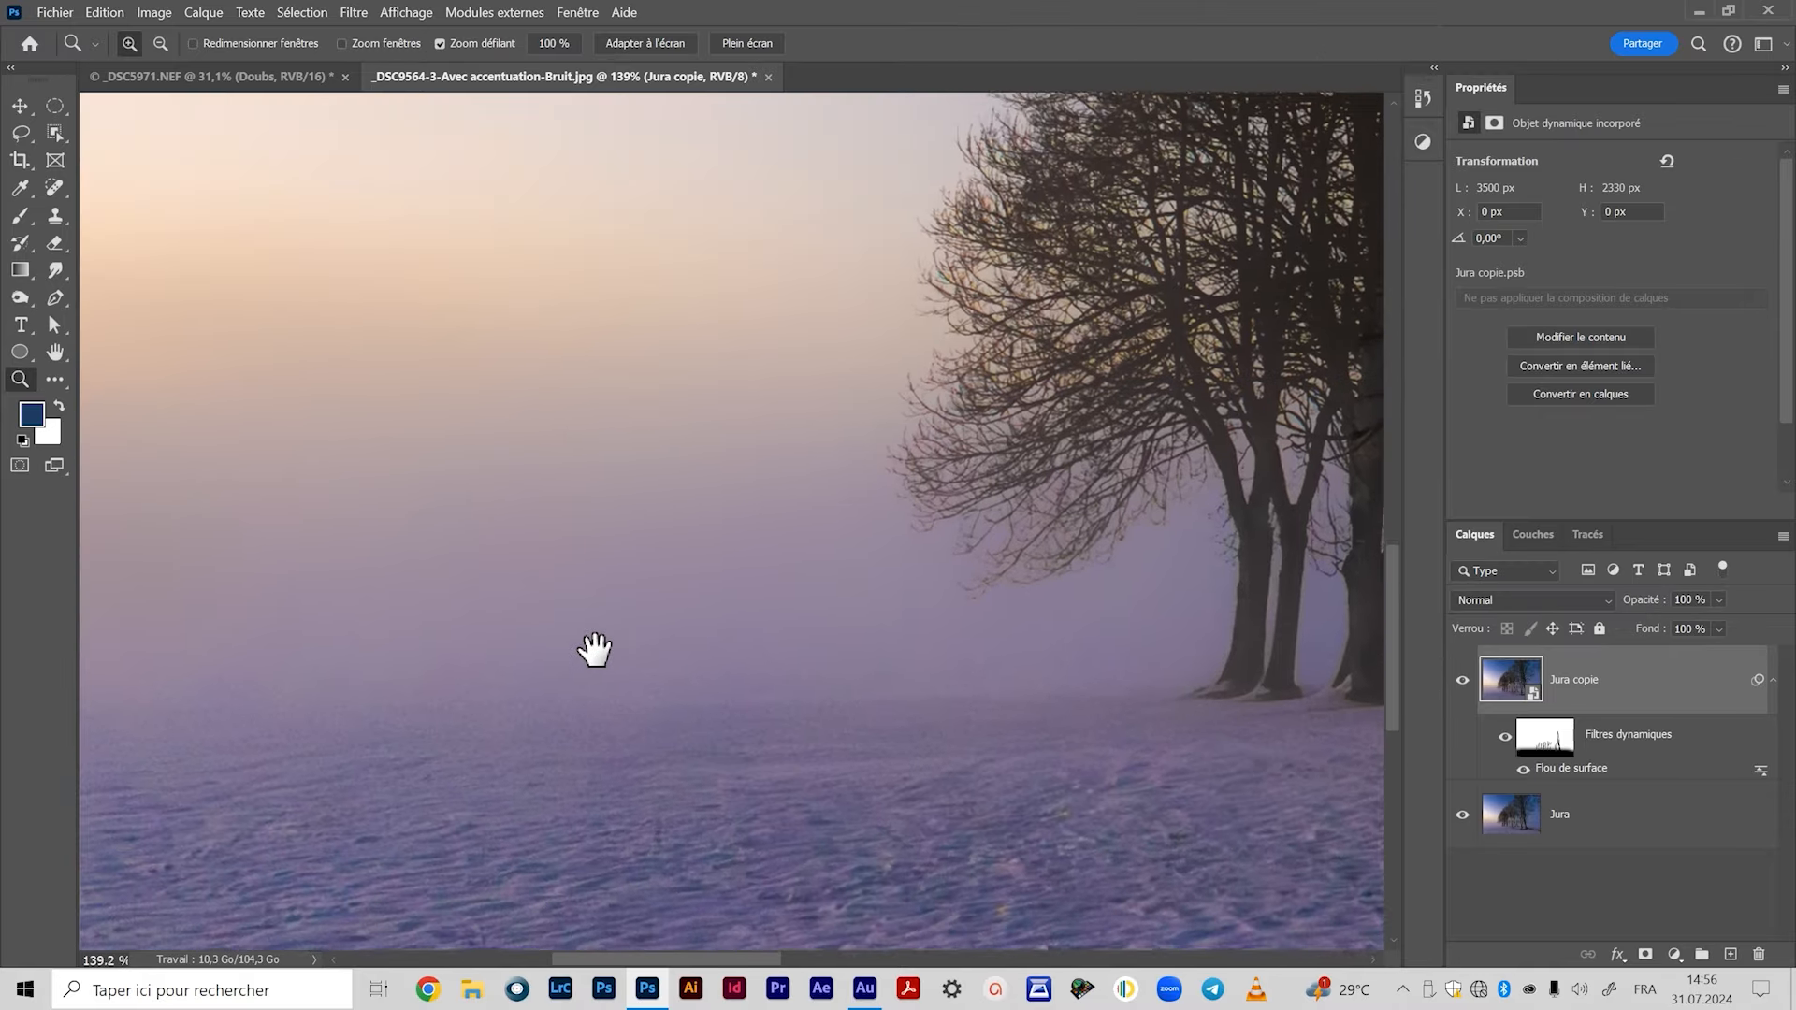
drag(552, 501, 578, 716)
drag(665, 757, 654, 542)
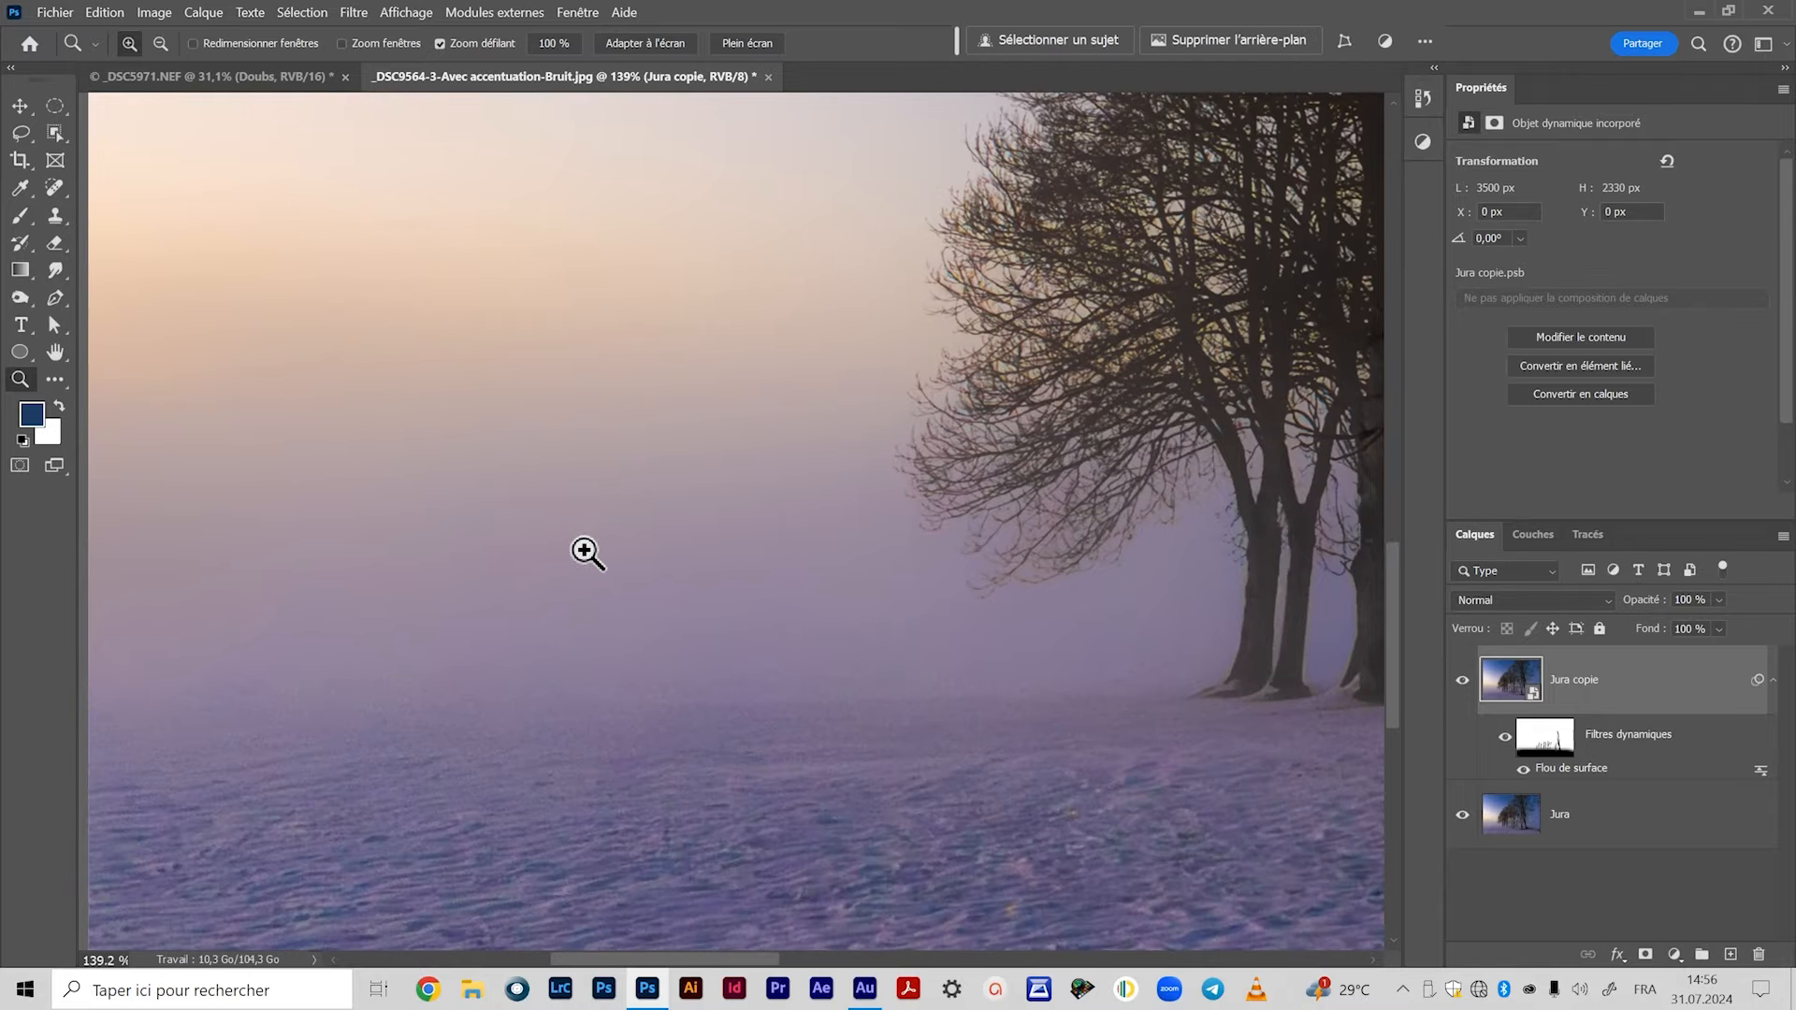
drag(673, 521, 614, 586)
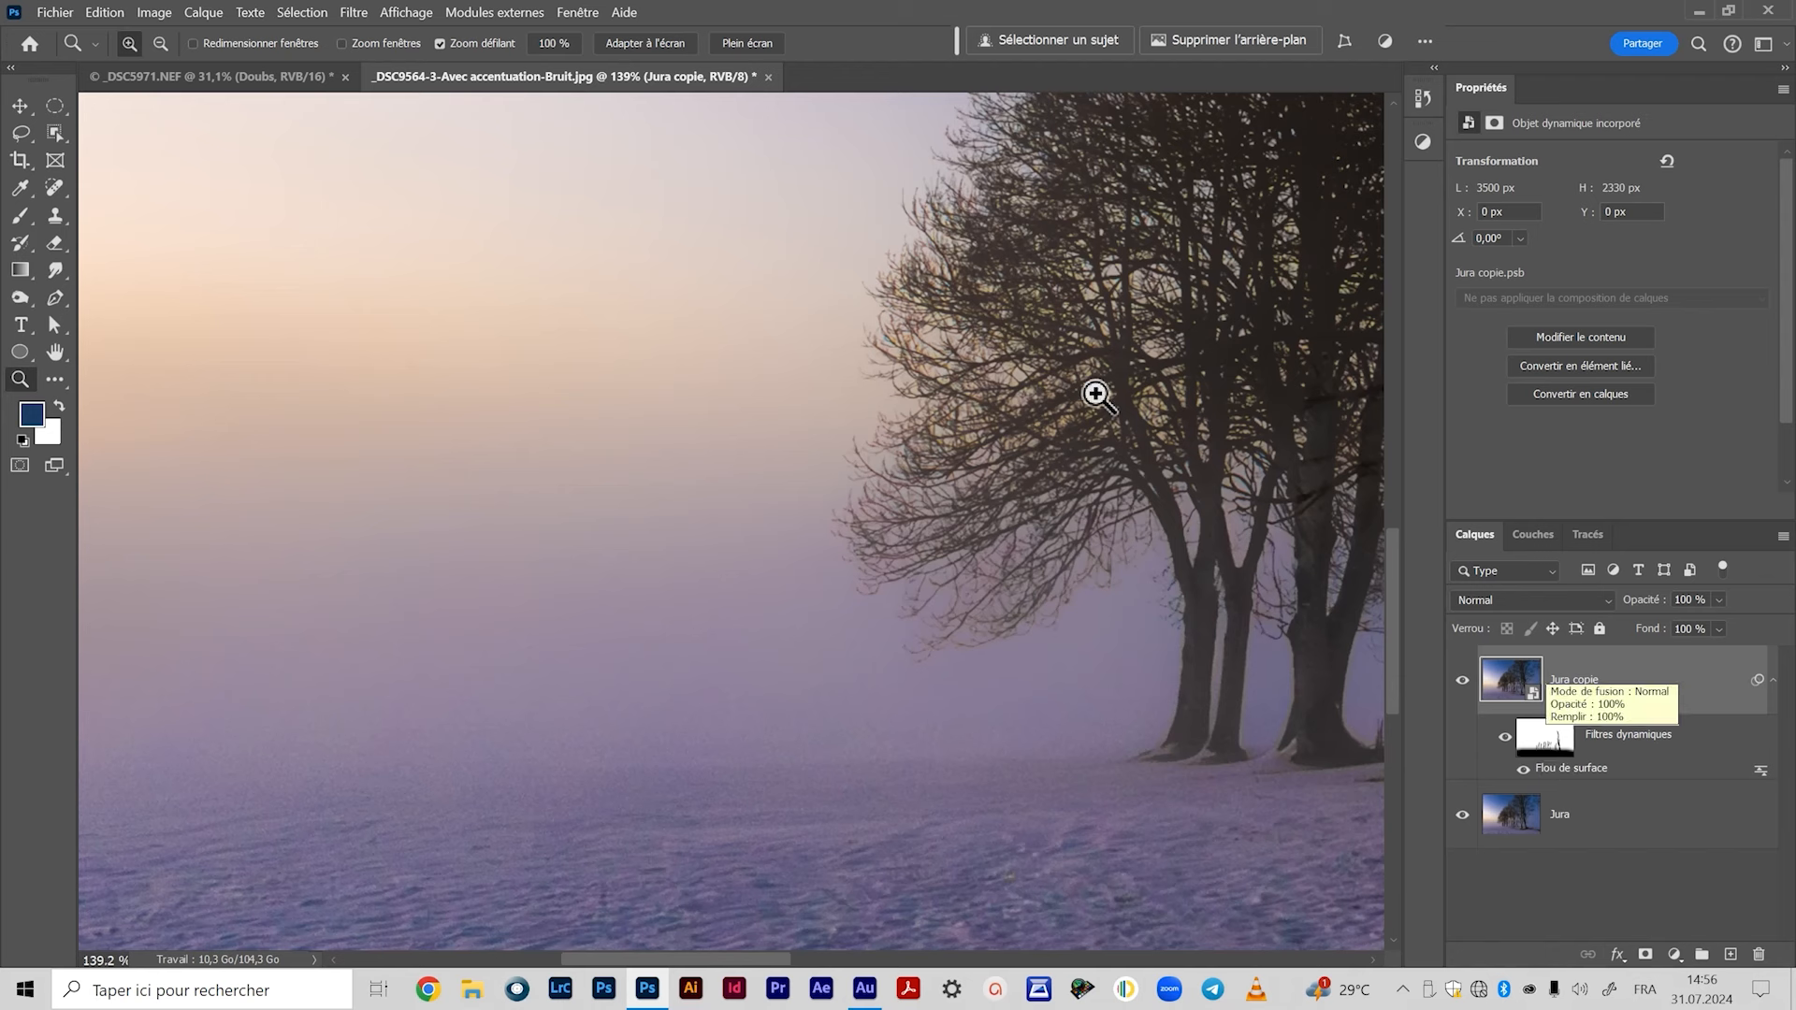
Add an Add Noise smart filter to the Jura copie layer with an amount of 2 %.
click(355, 13)
mouse_move(365, 300)
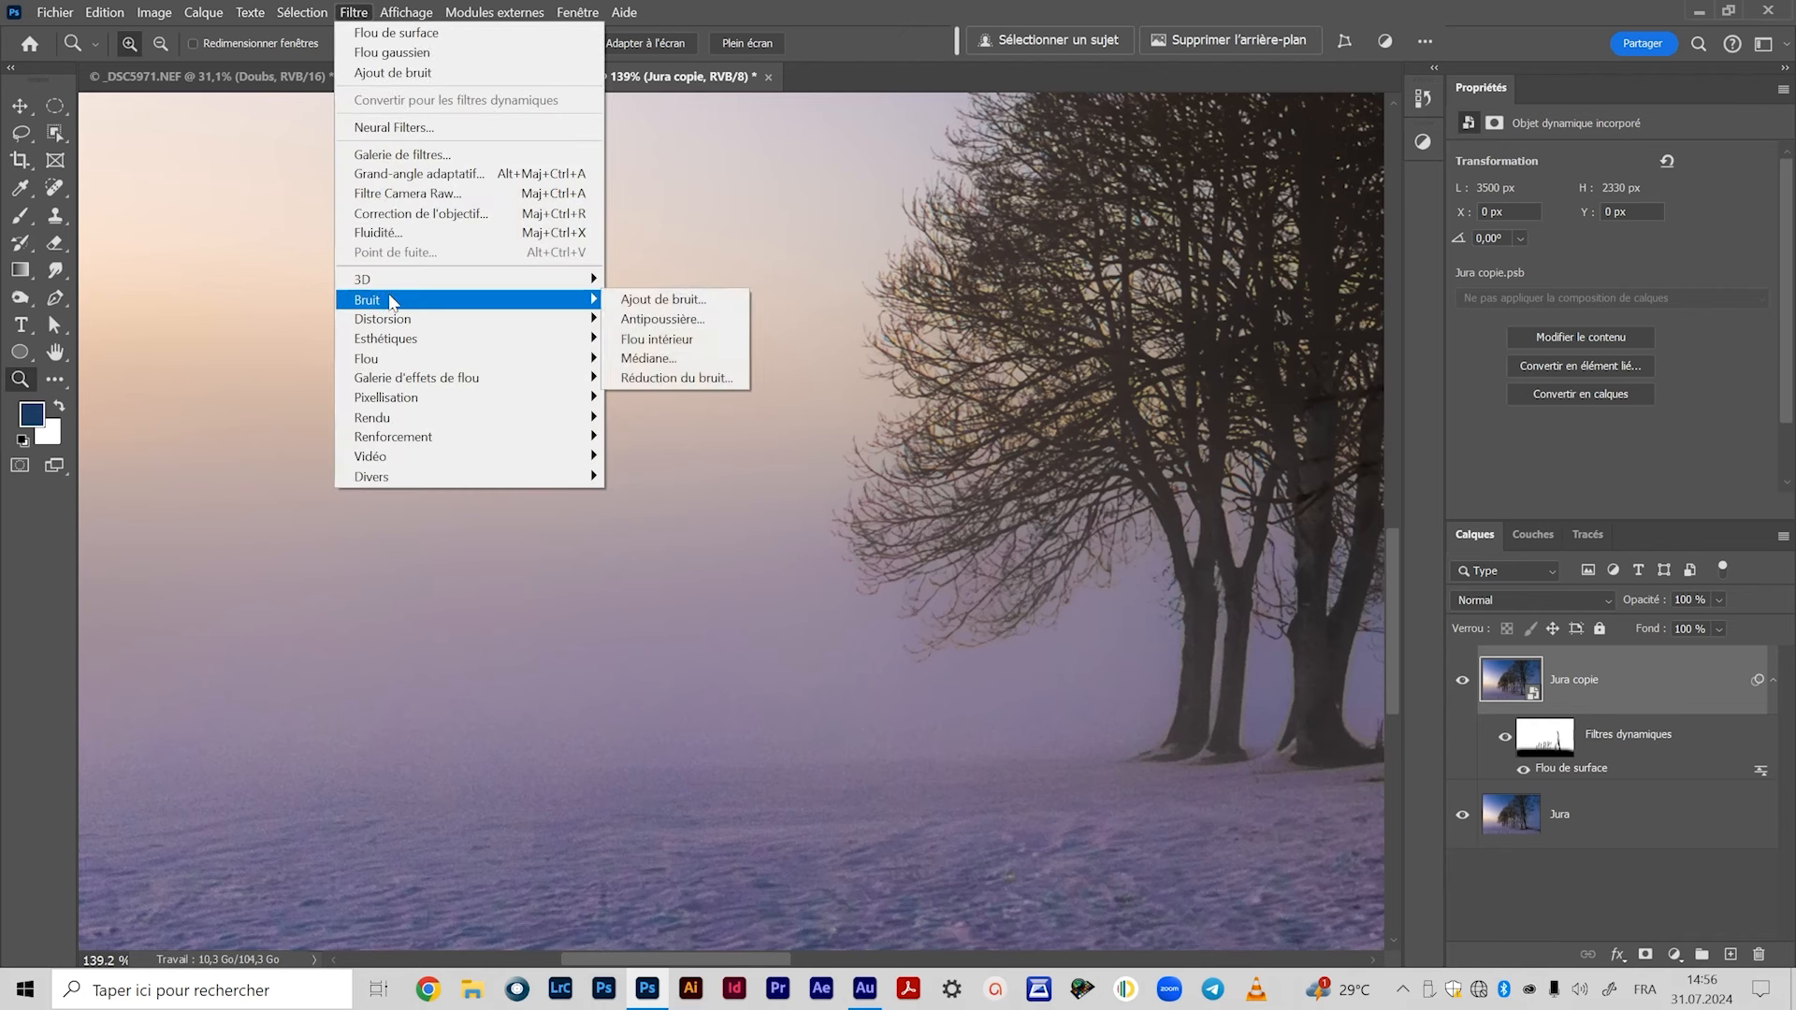
click(673, 306)
drag(493, 222, 988, 195)
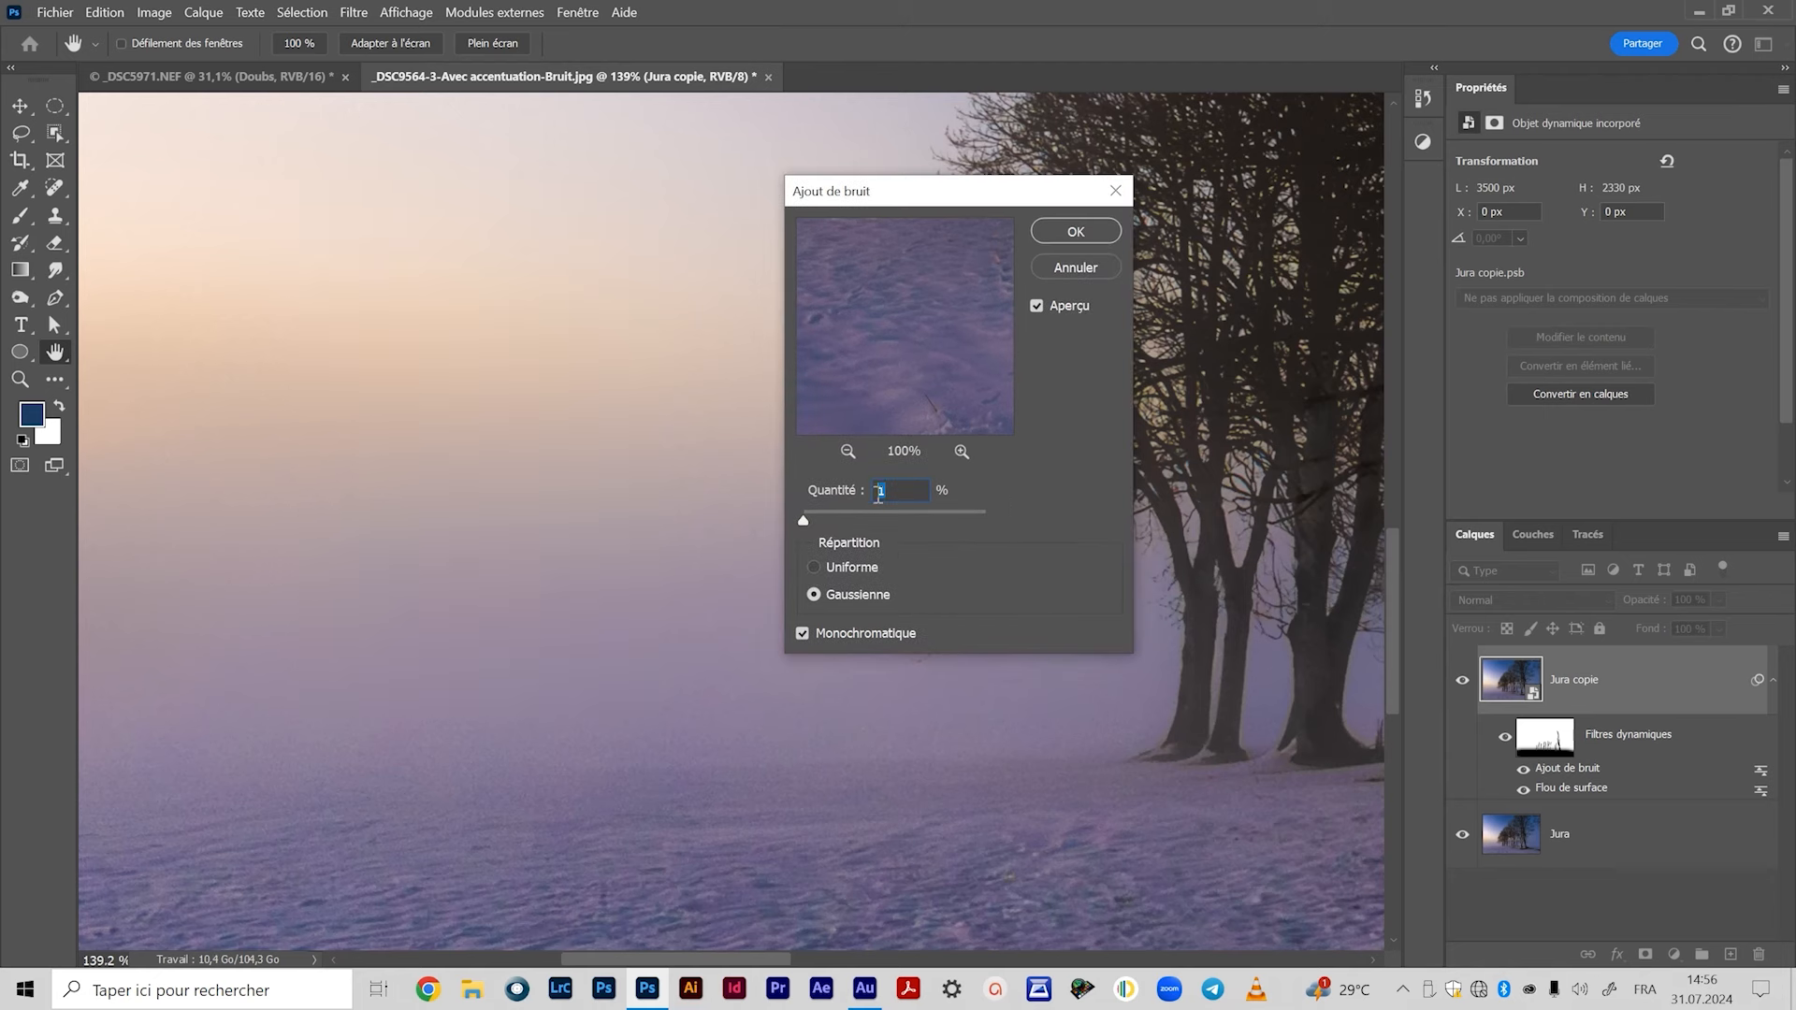
text(2)
Try exaggerated noise amounts of 50 % and 328.75 %, switching the monochromatic option off and back on.
drag(953, 201, 893, 346)
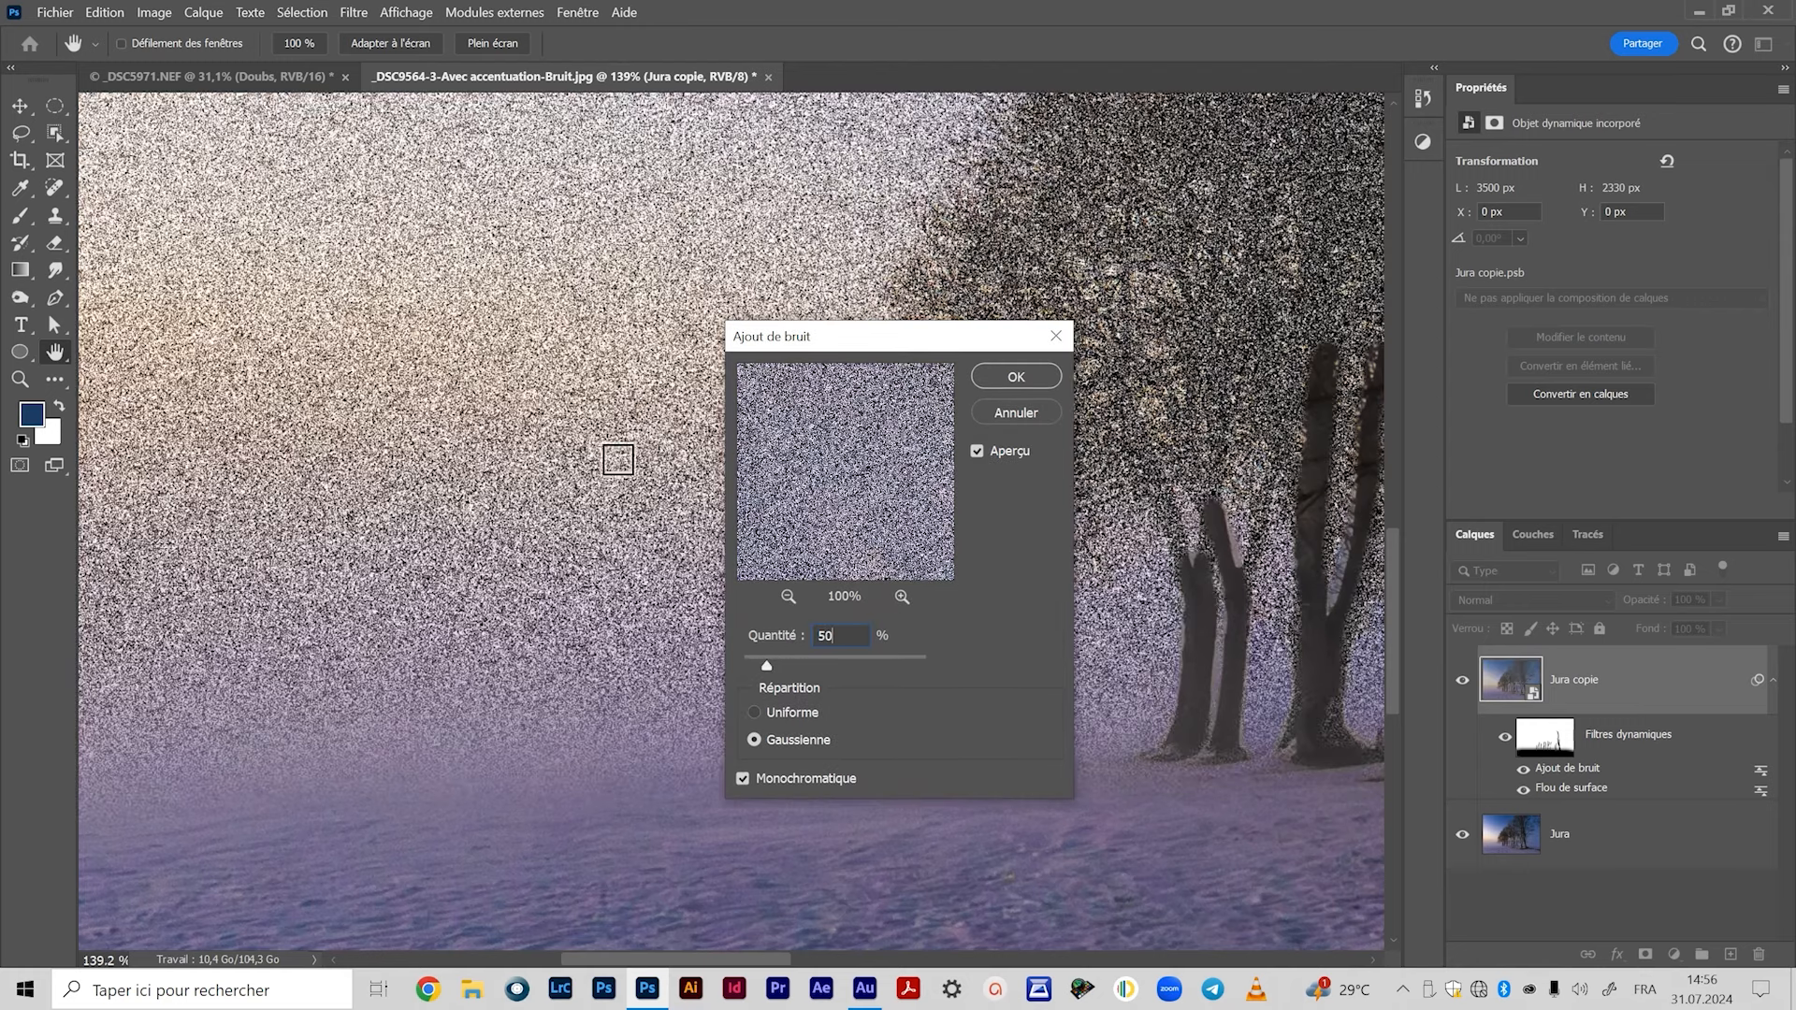
mouse_move(827, 353)
mouse_down()
mouse_move(947, 342)
mouse_move(806, 327)
mouse_up()
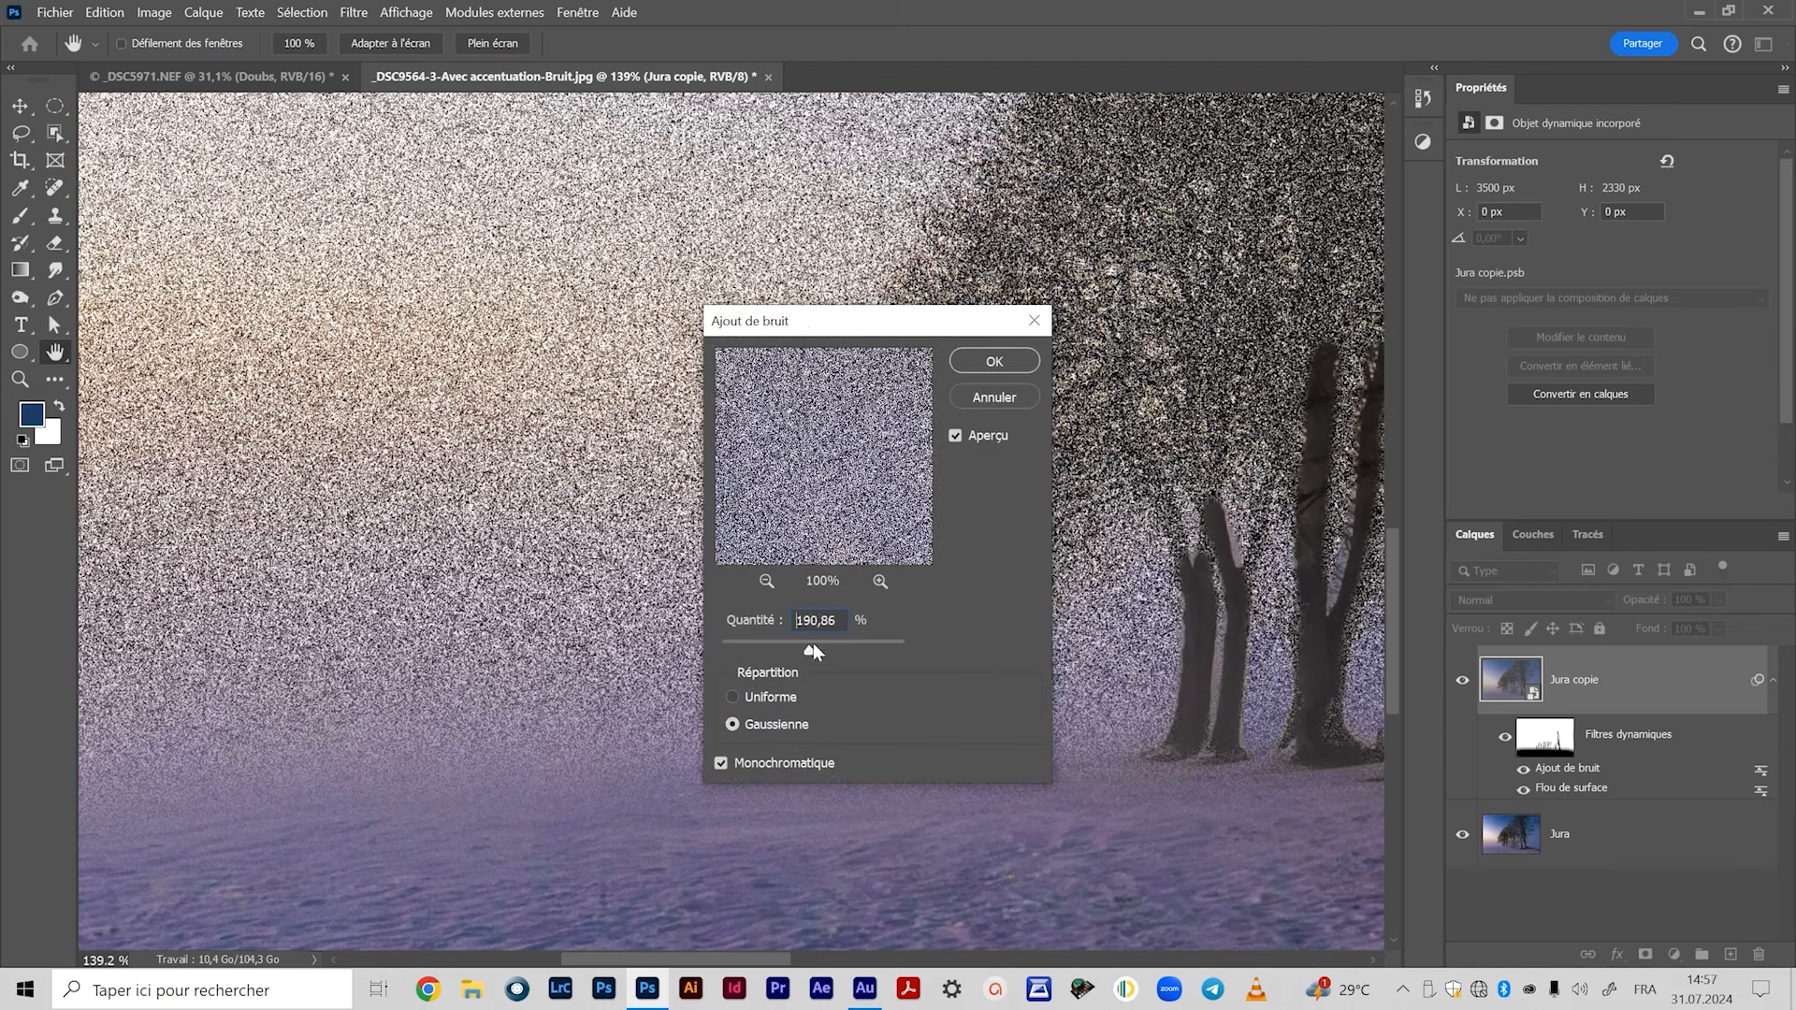
drag(850, 636, 872, 645)
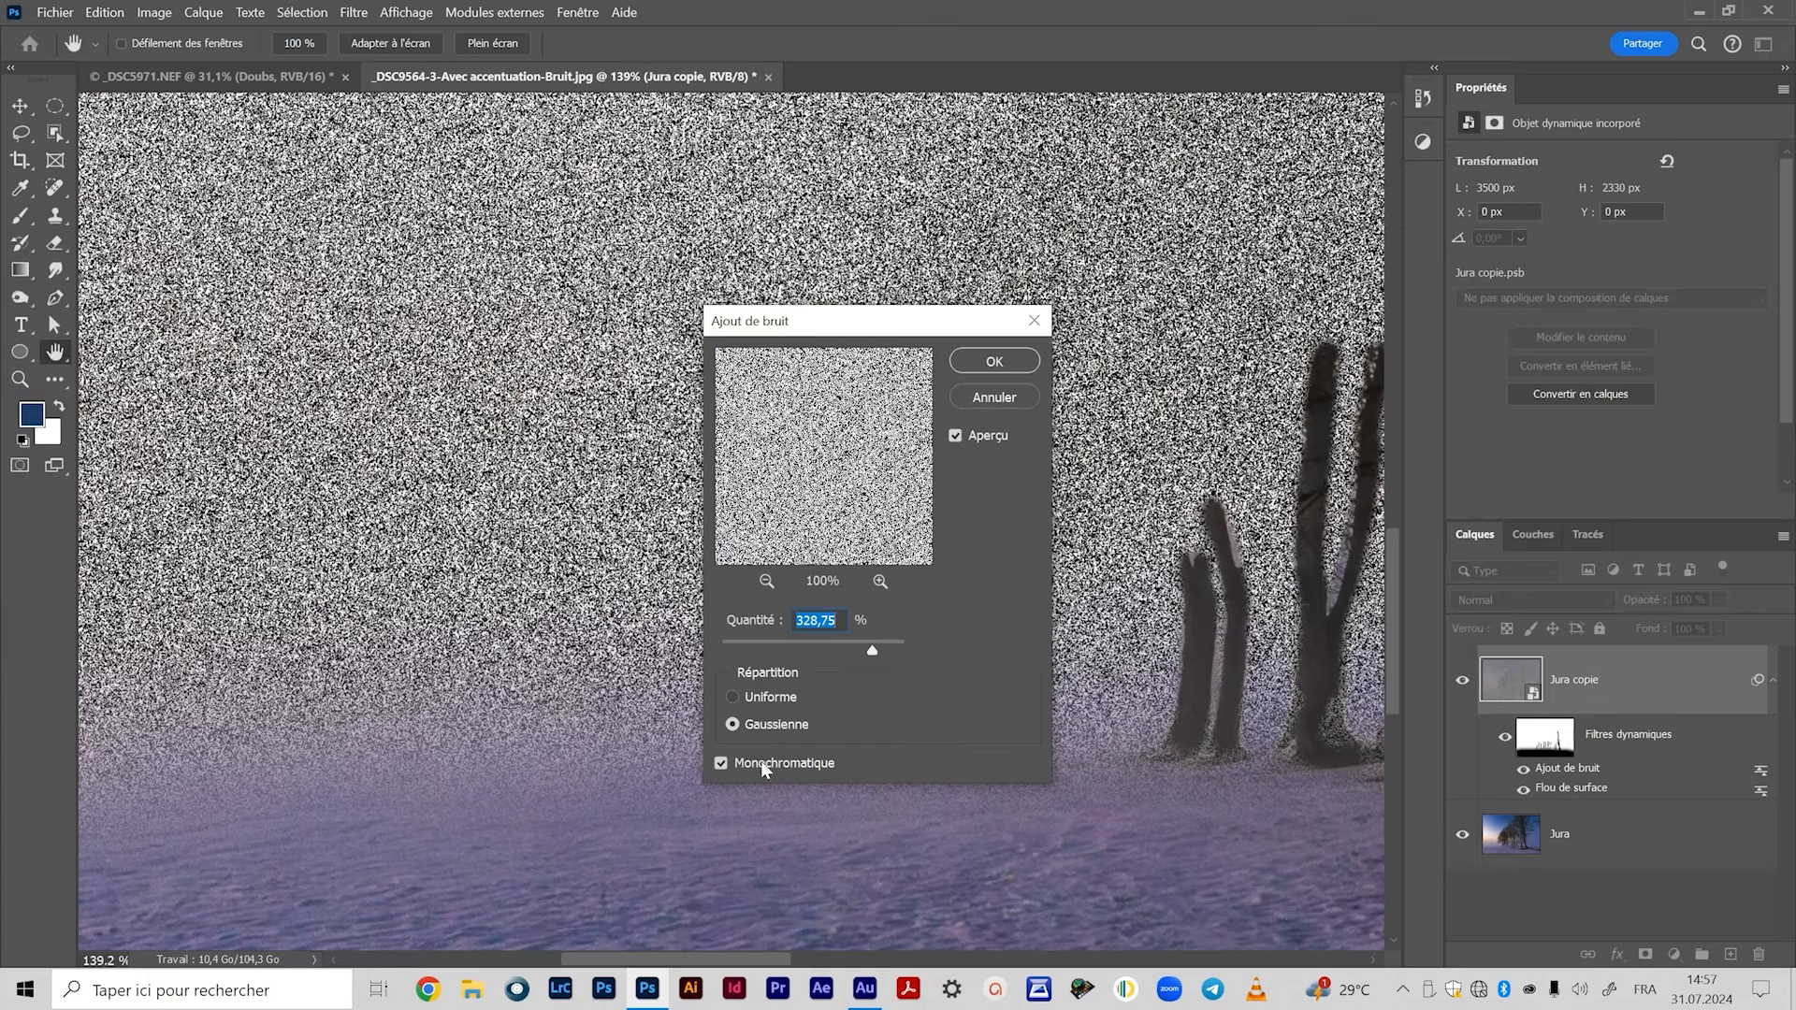
click(723, 763)
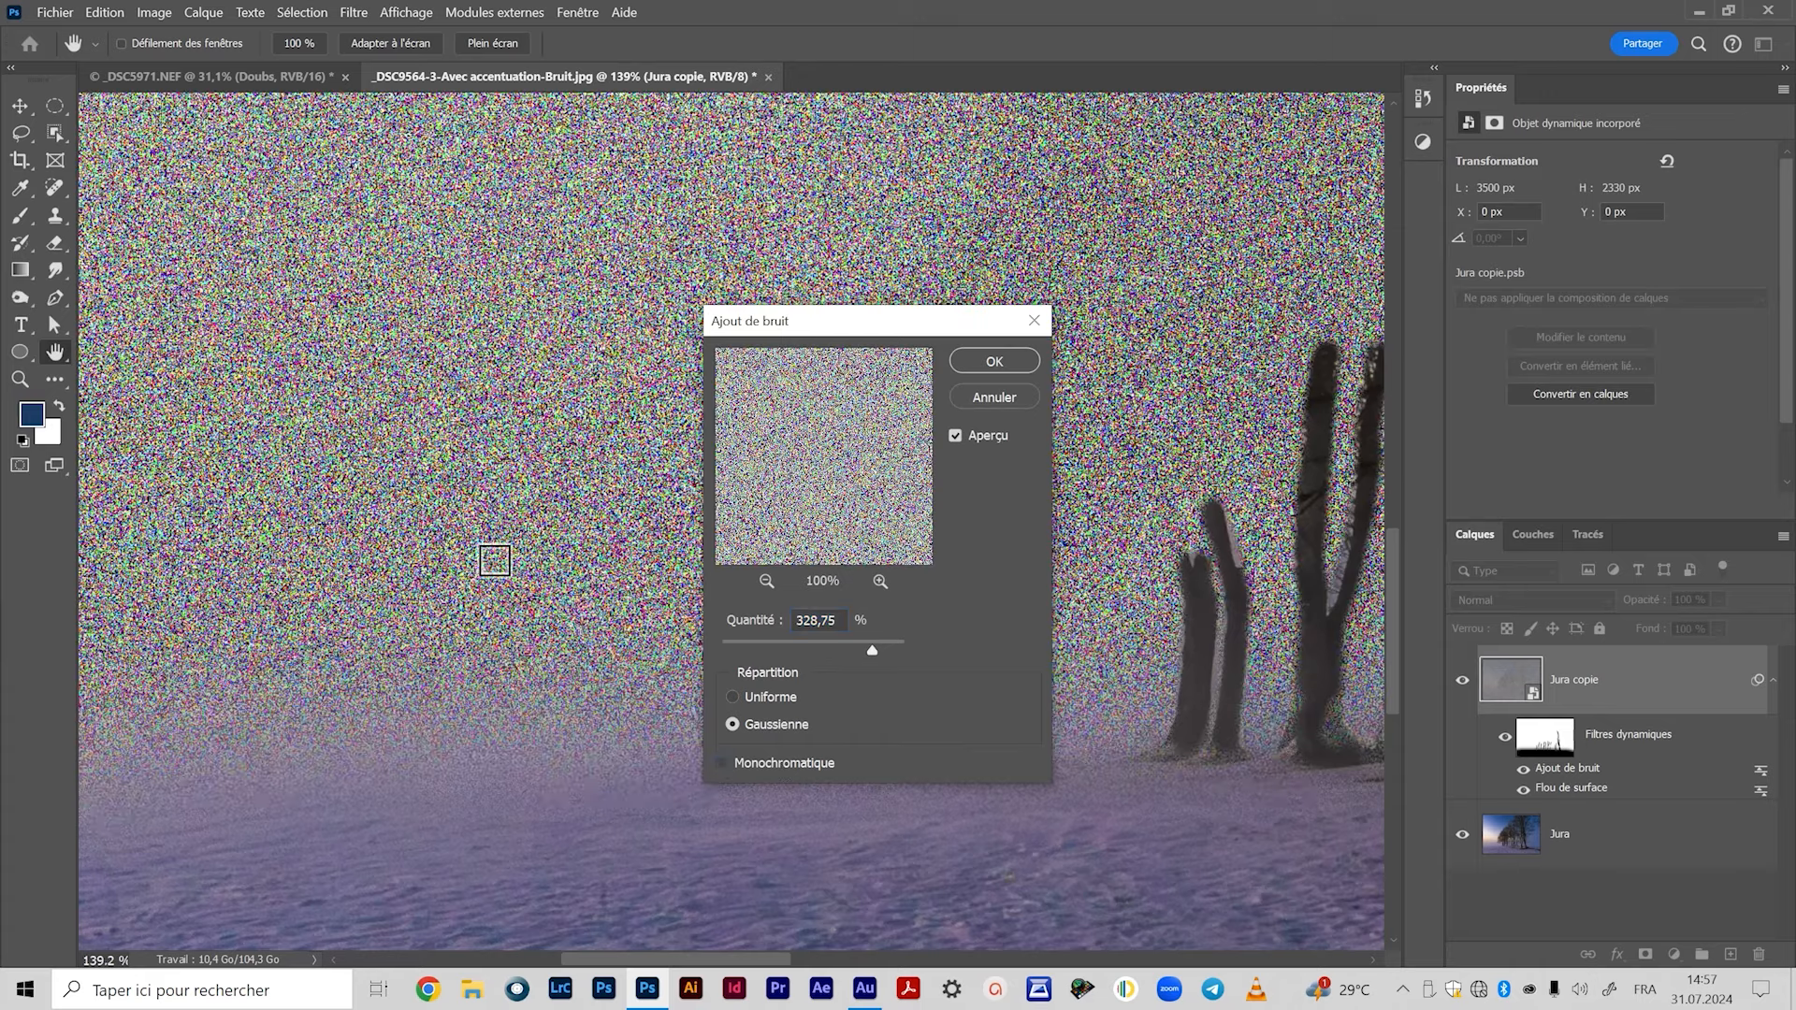
click(721, 762)
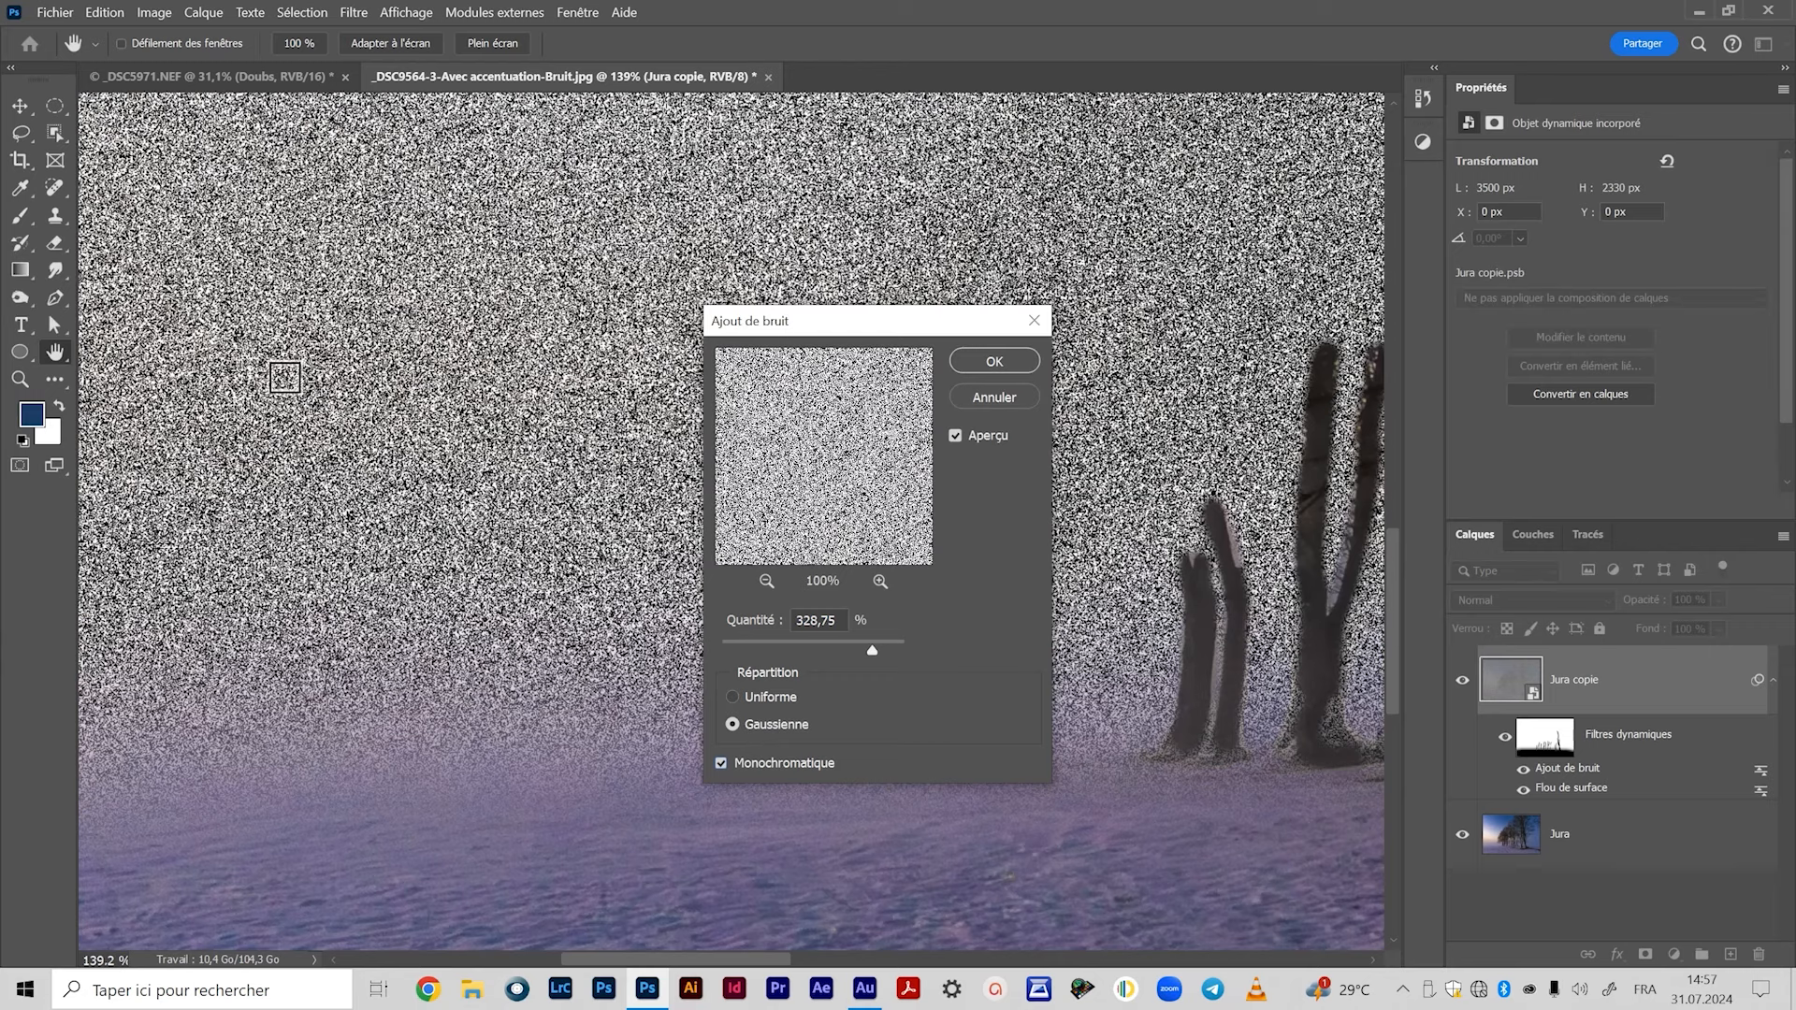
Set the noise amount to 2 % and apply the Add Noise filter.
drag(845, 617, 776, 623)
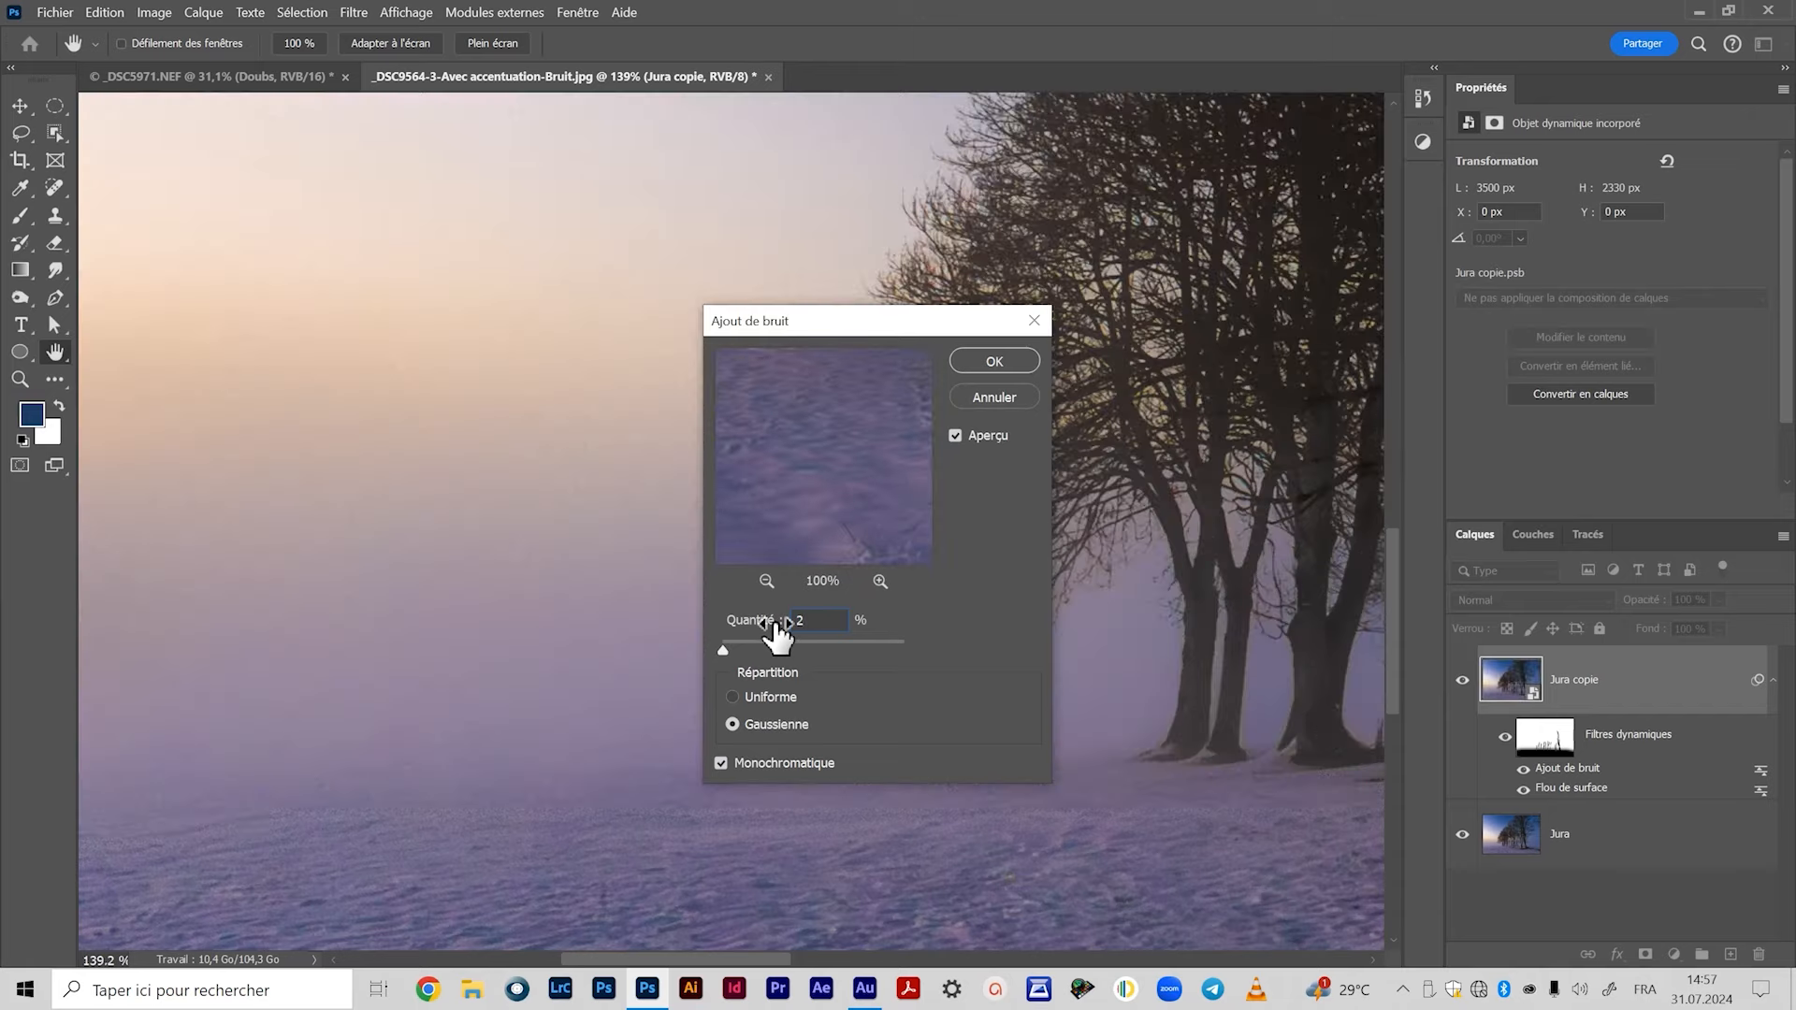
click(993, 361)
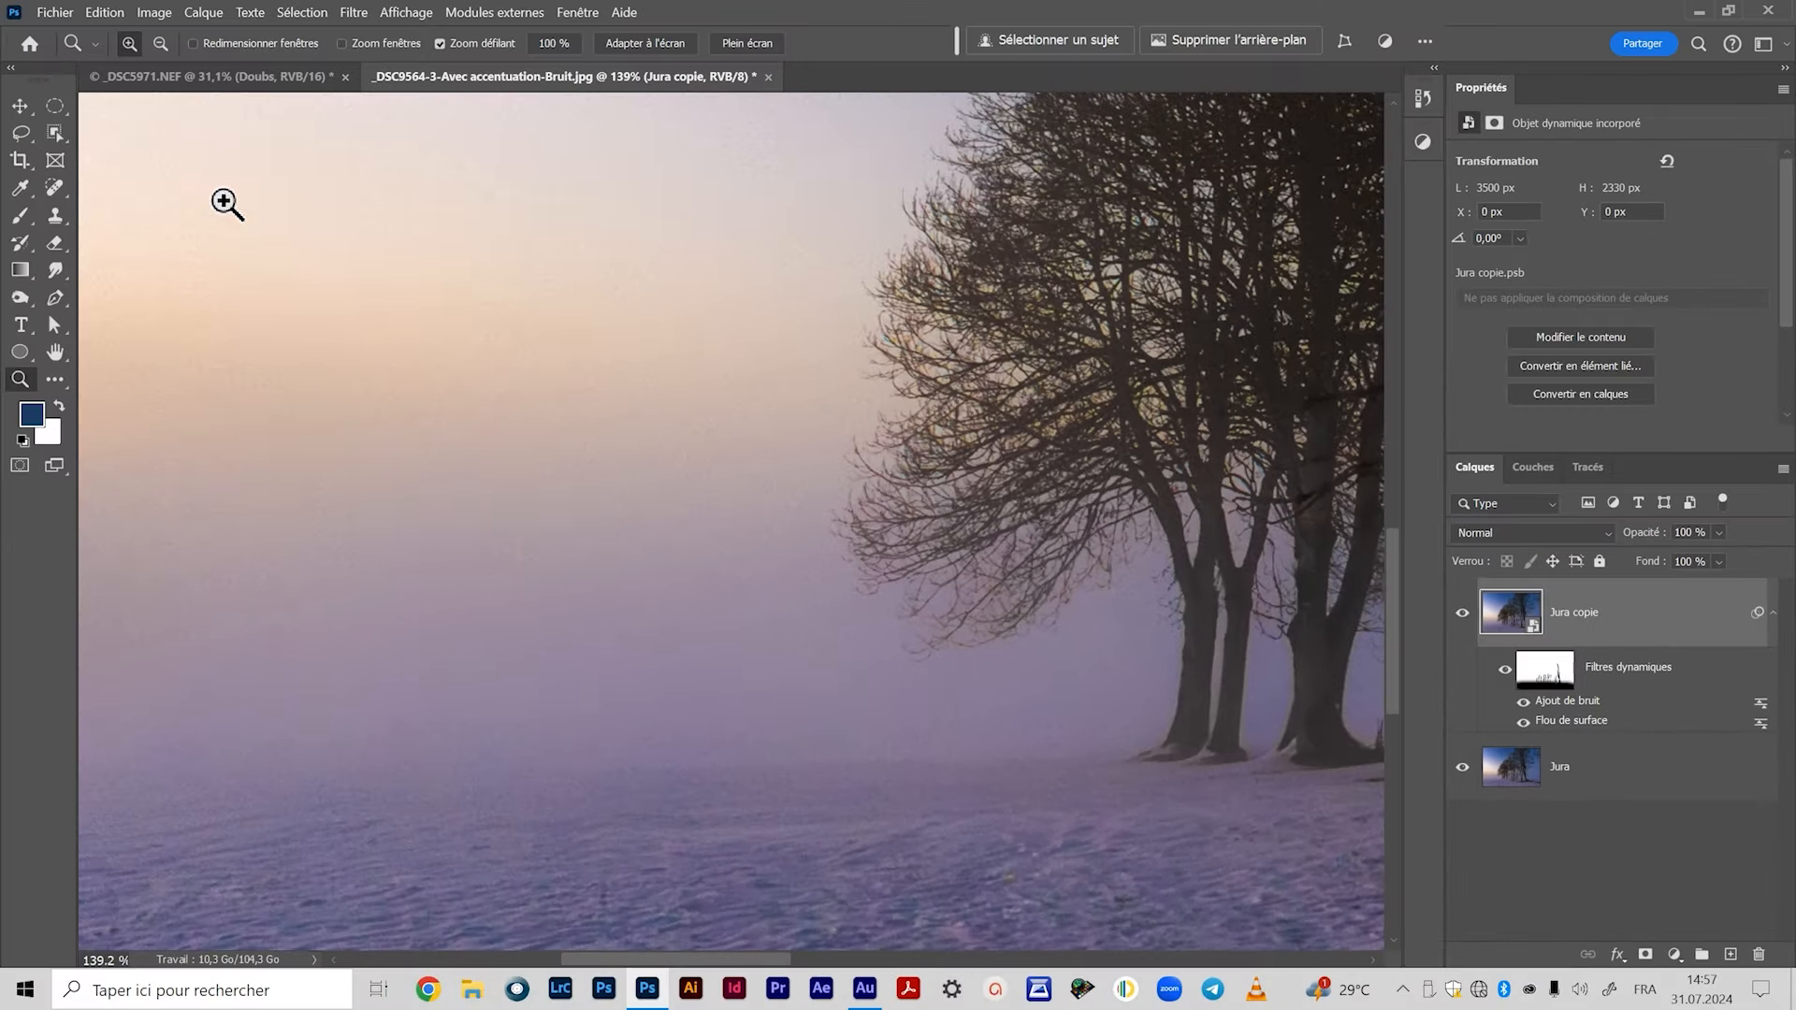
drag(645, 689, 846, 674)
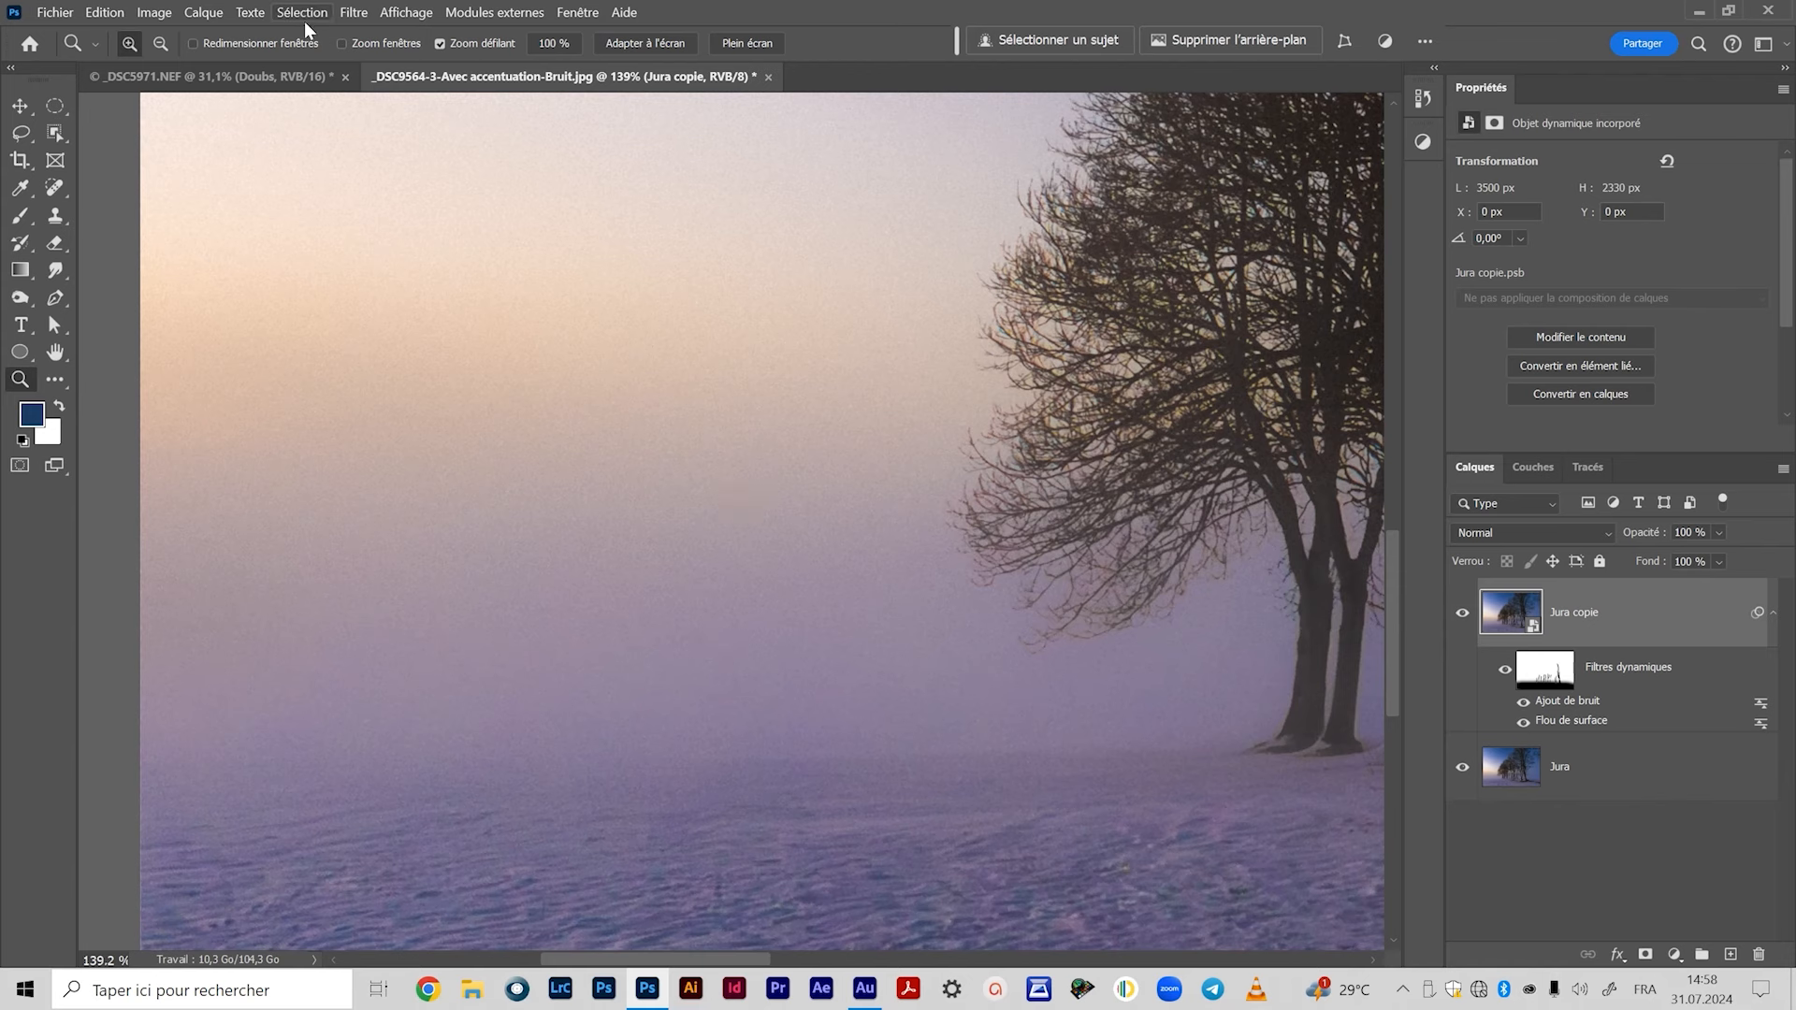
Apply a Gaussian Blur smart filter with a 0.2 pixel radius to the Jura copie layer.
click(353, 14)
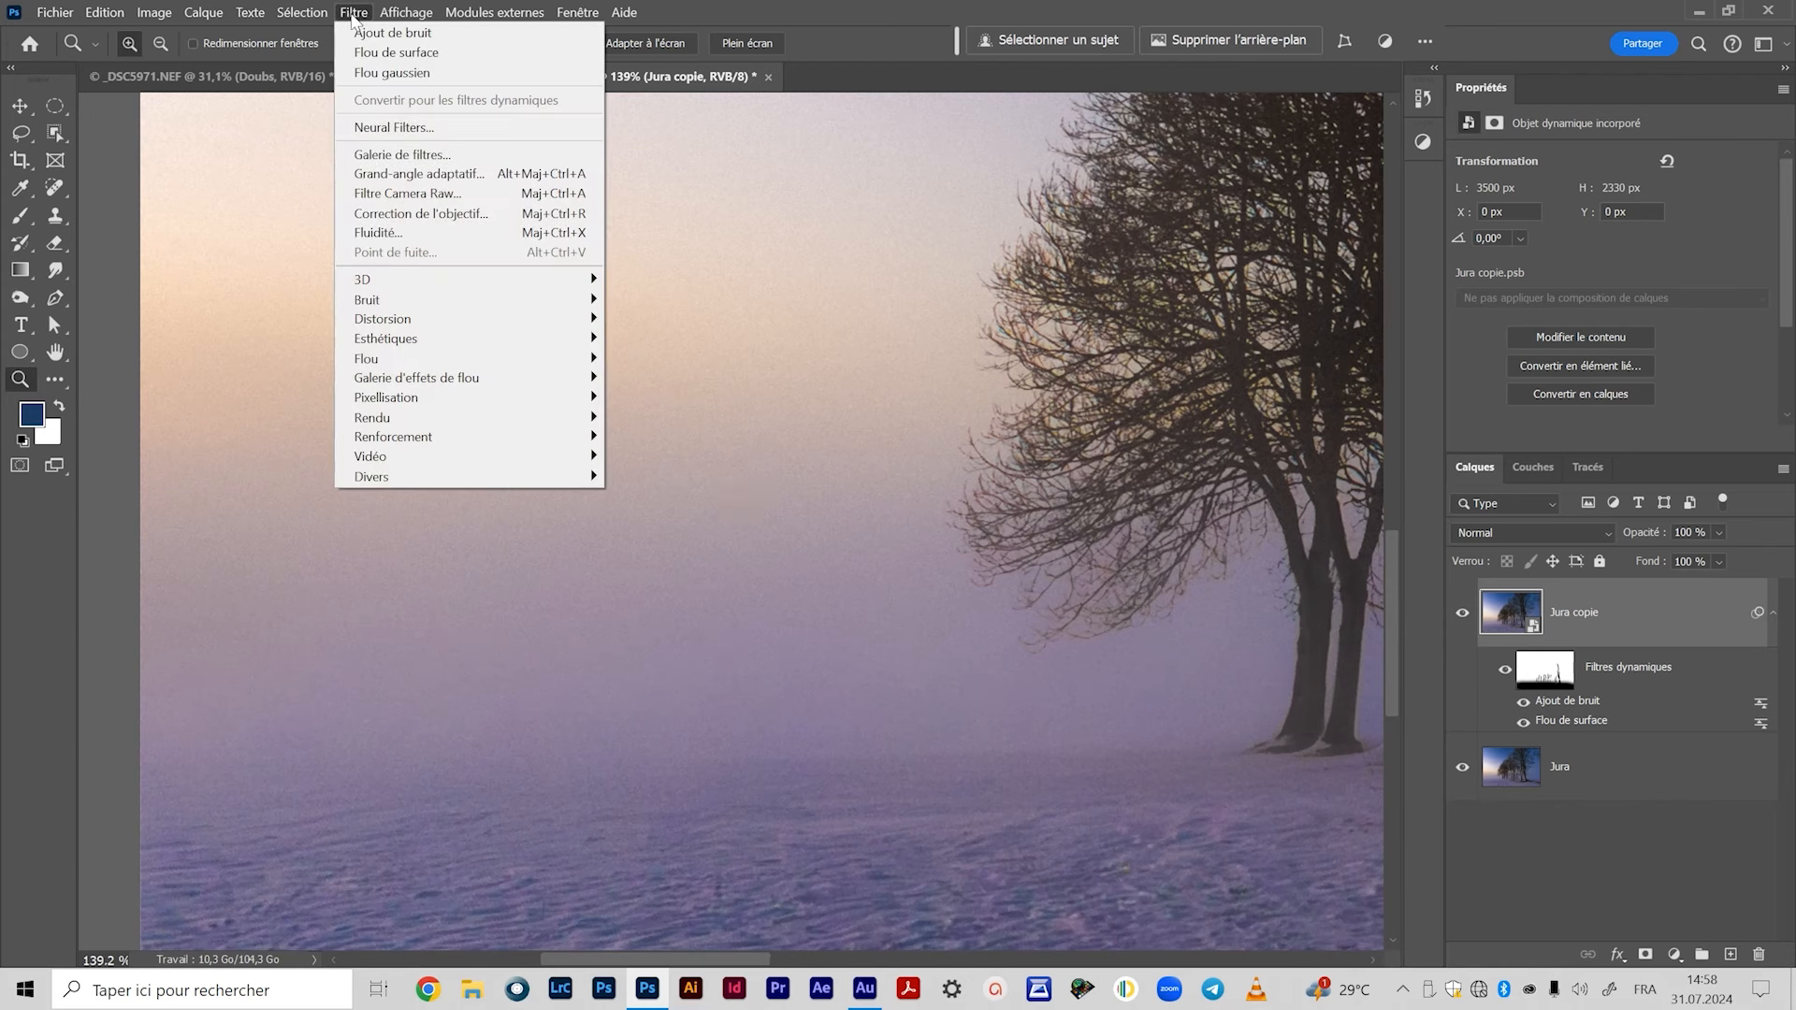
mouse_move(570, 358)
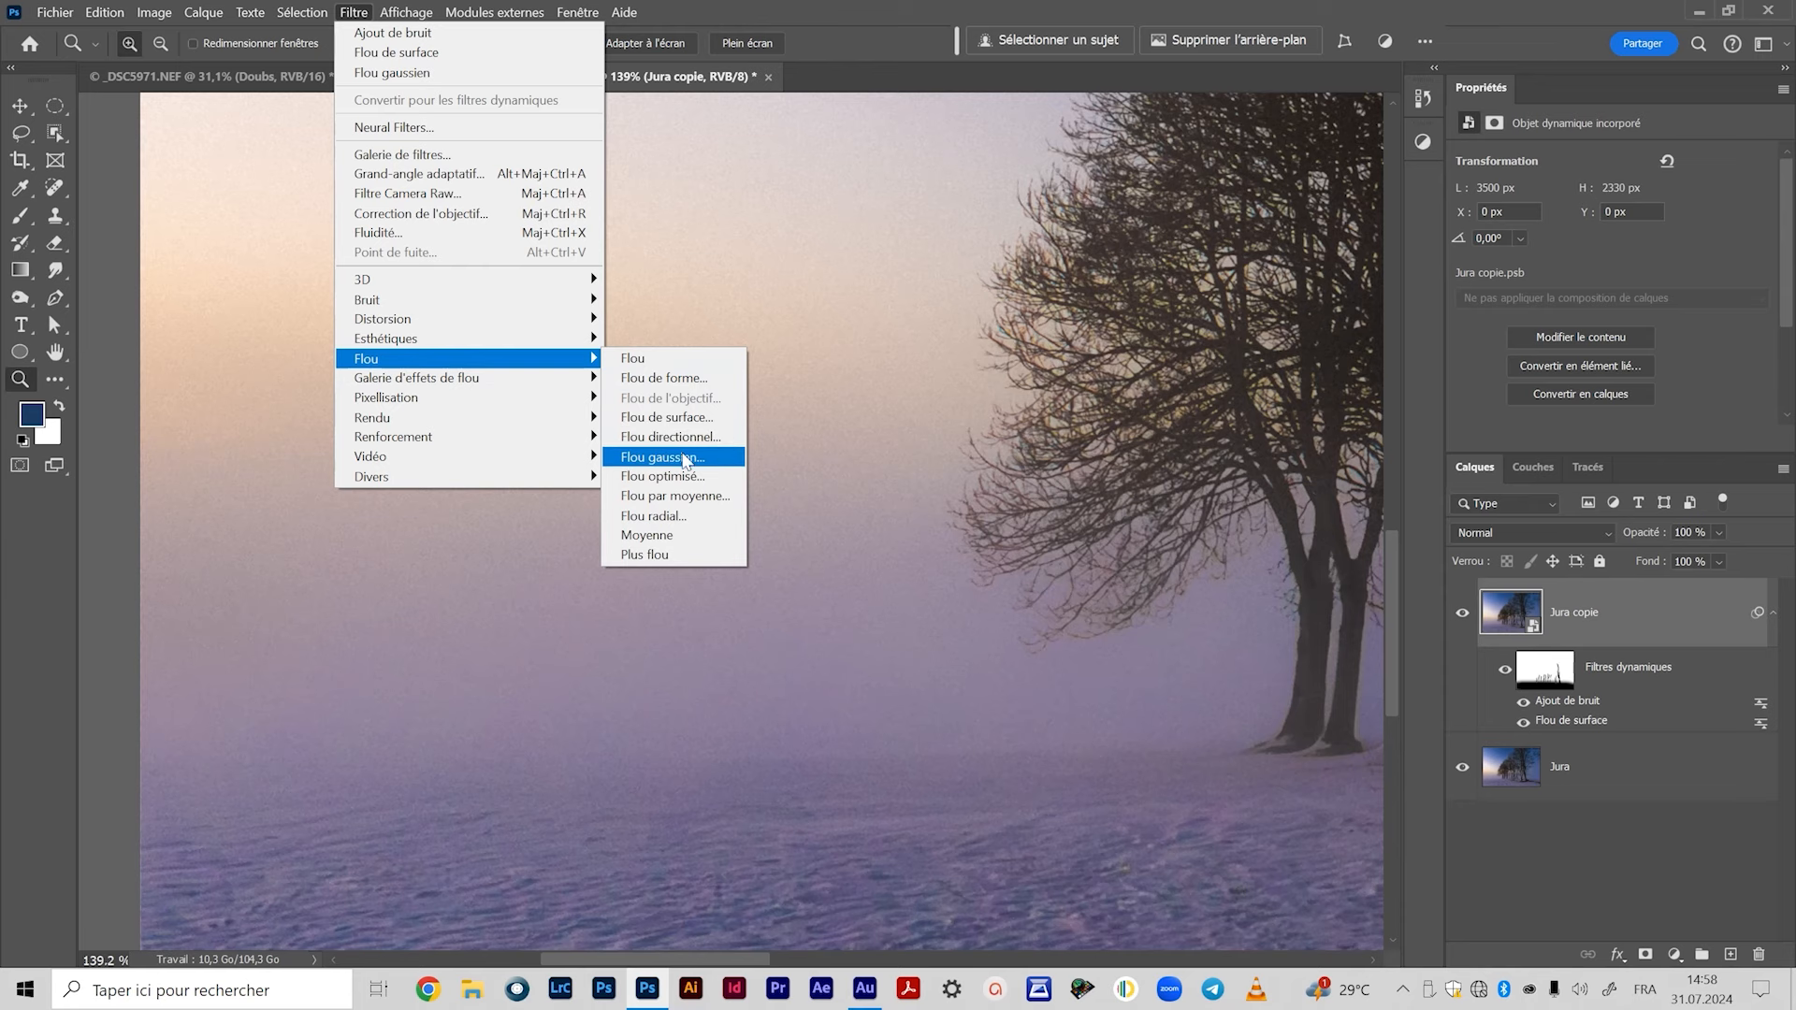
click(677, 455)
drag(1502, 290, 1049, 189)
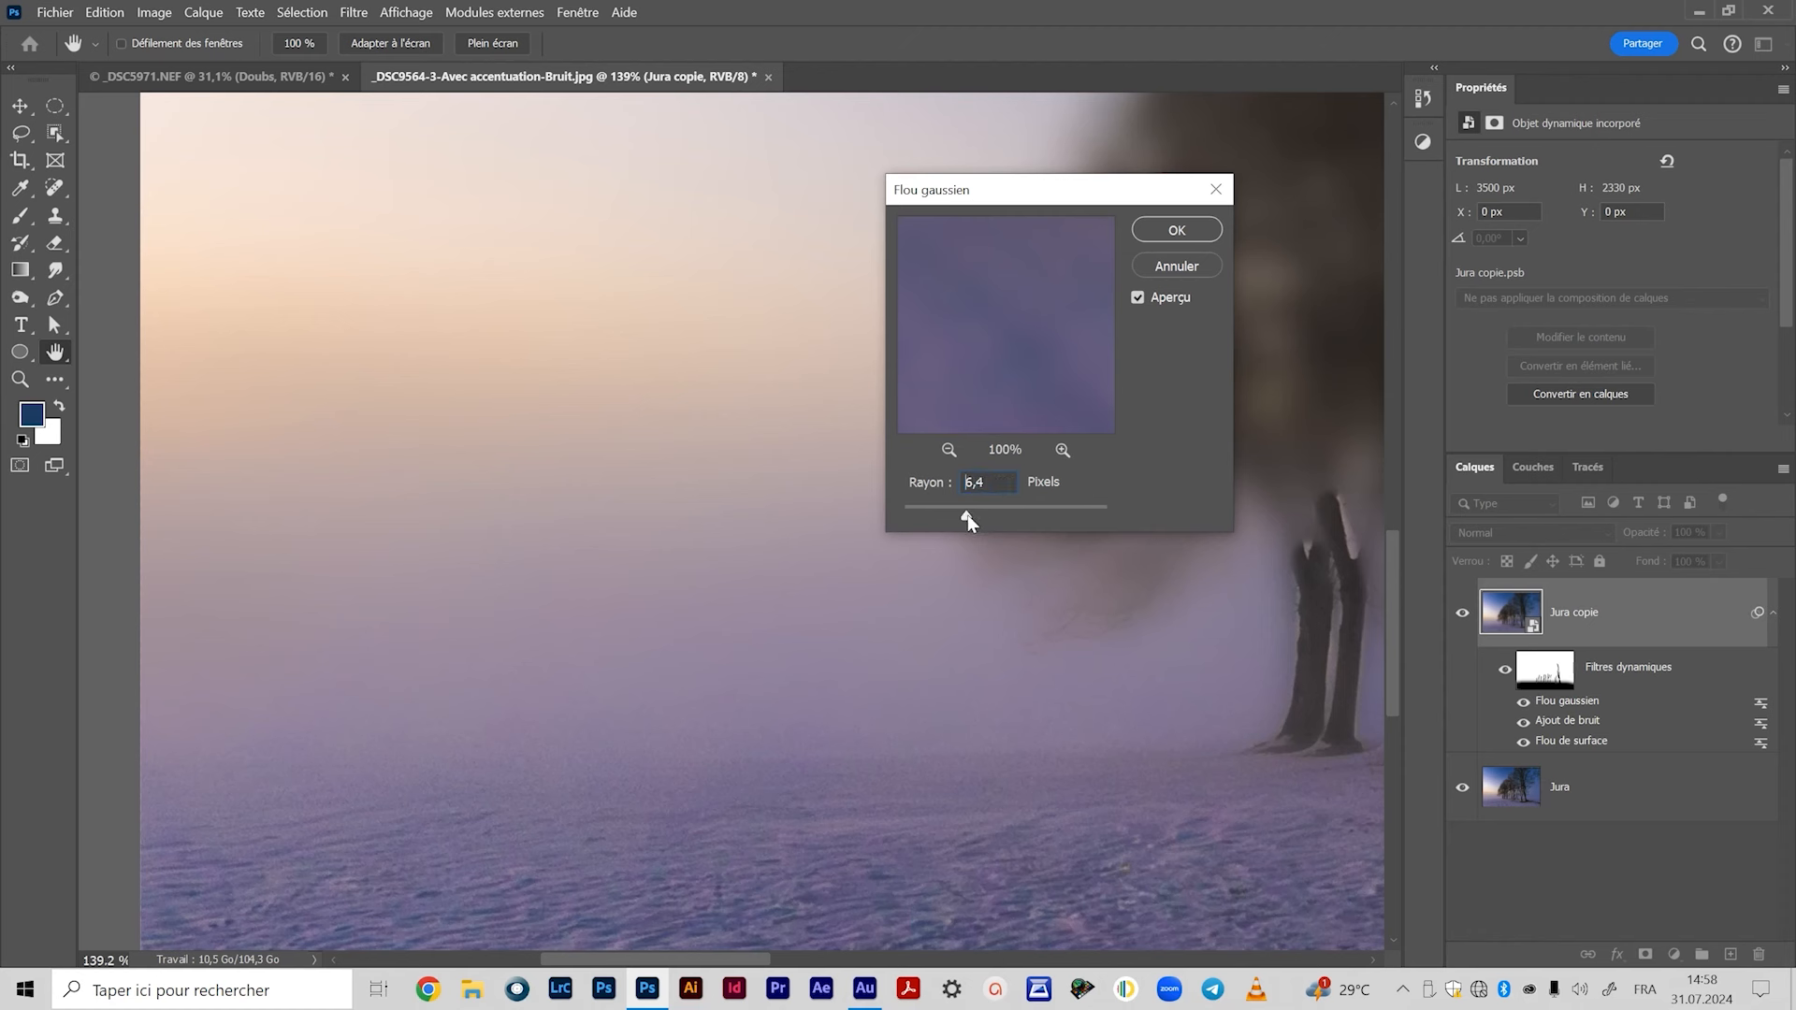
drag(913, 514, 914, 514)
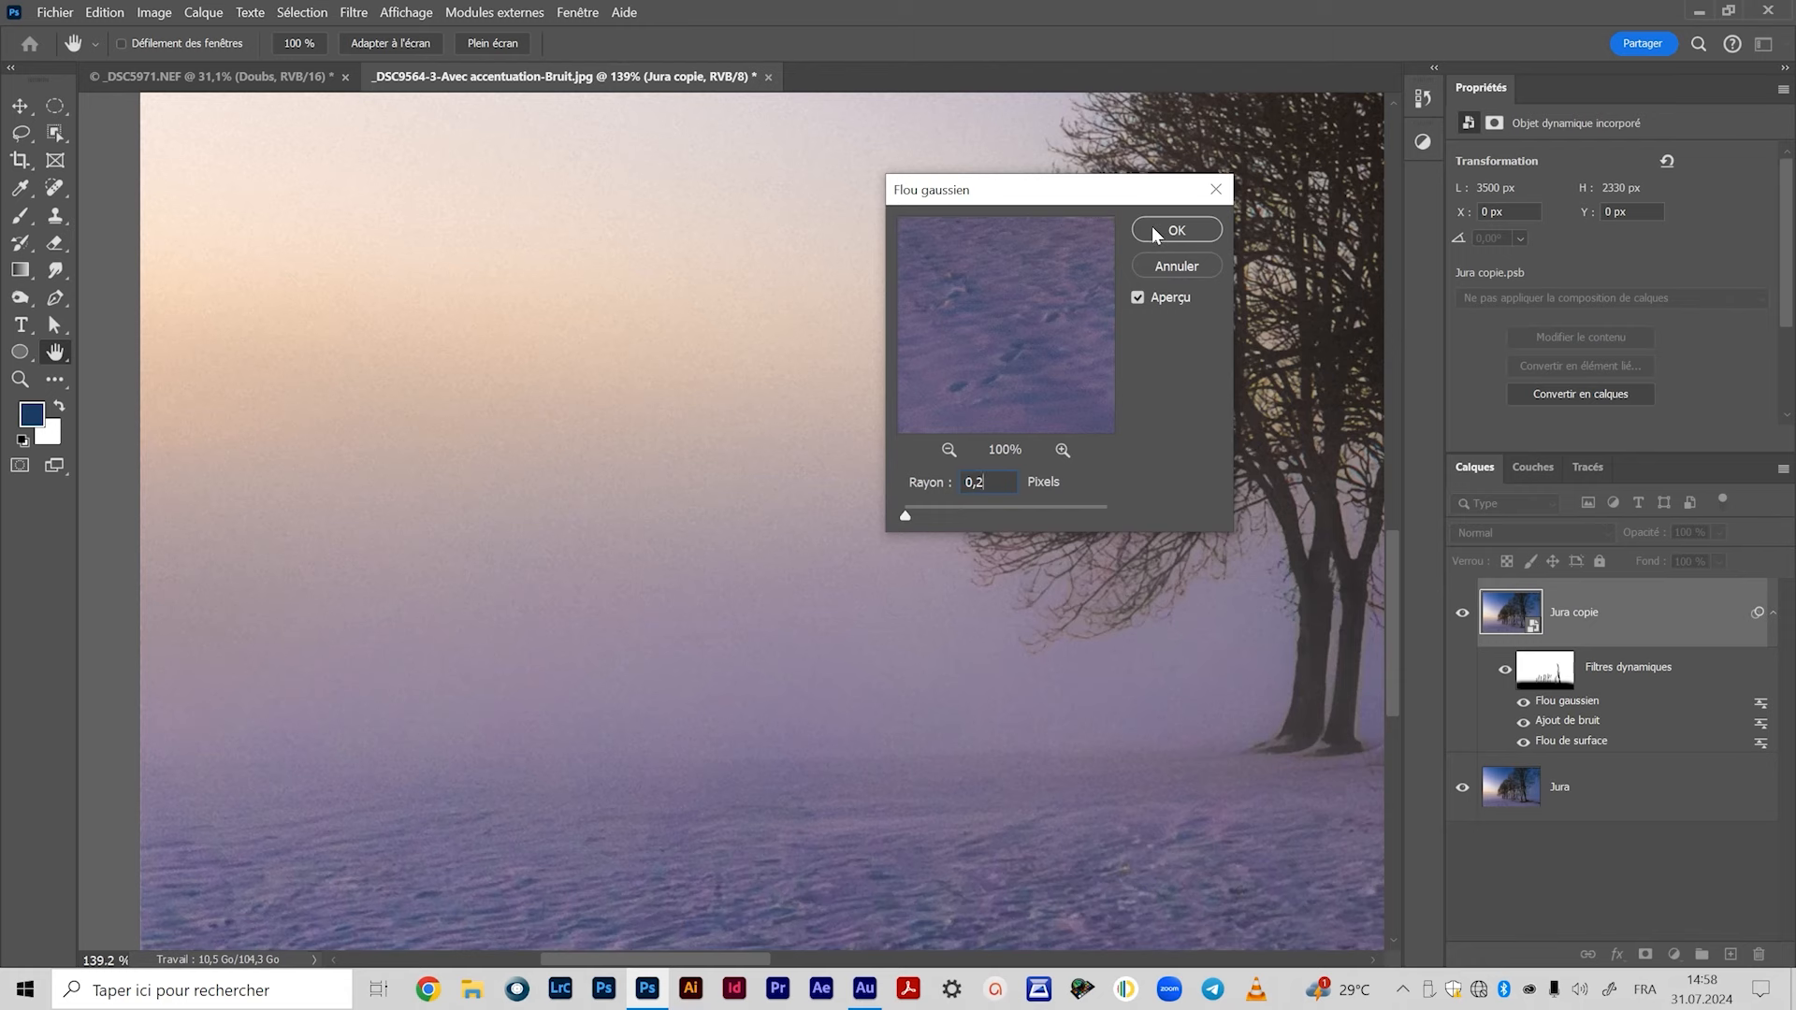
click(1176, 230)
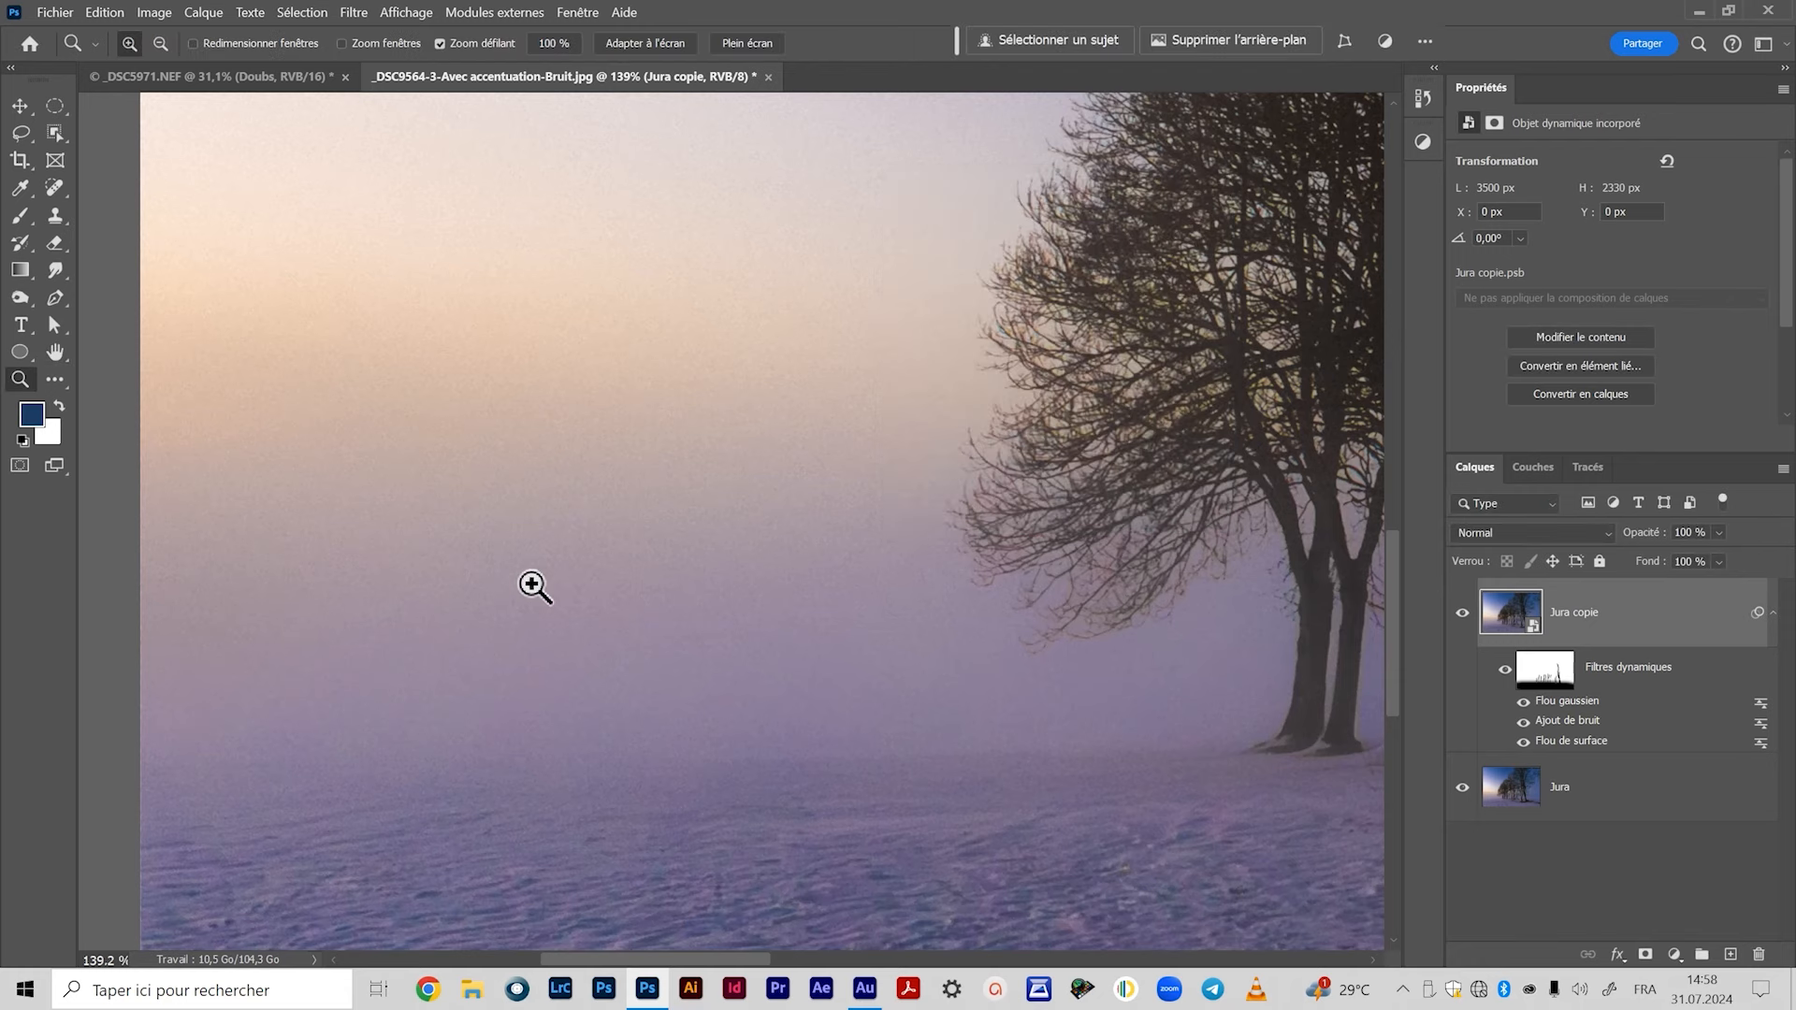
Examine the grain in the mist, snow and open sky up close, and bring the whole photo into view.
drag(758, 449, 655, 178)
drag(635, 652, 846, 718)
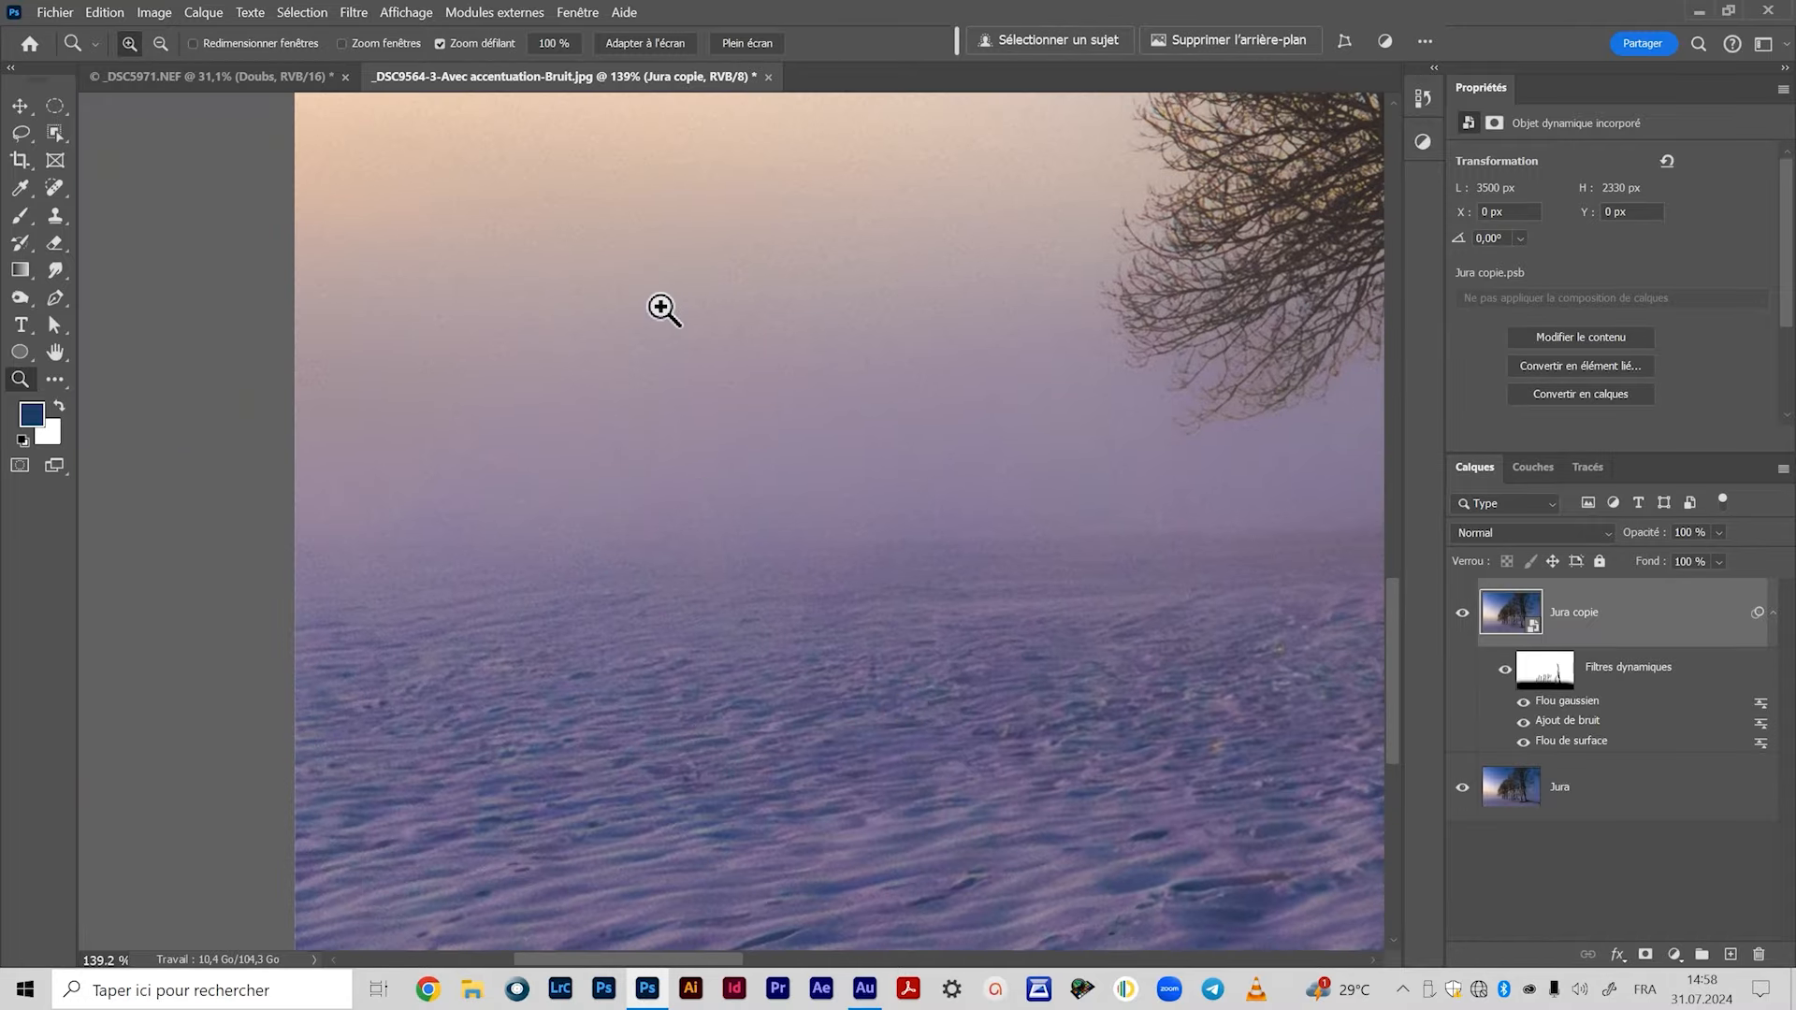
drag(749, 337, 540, 917)
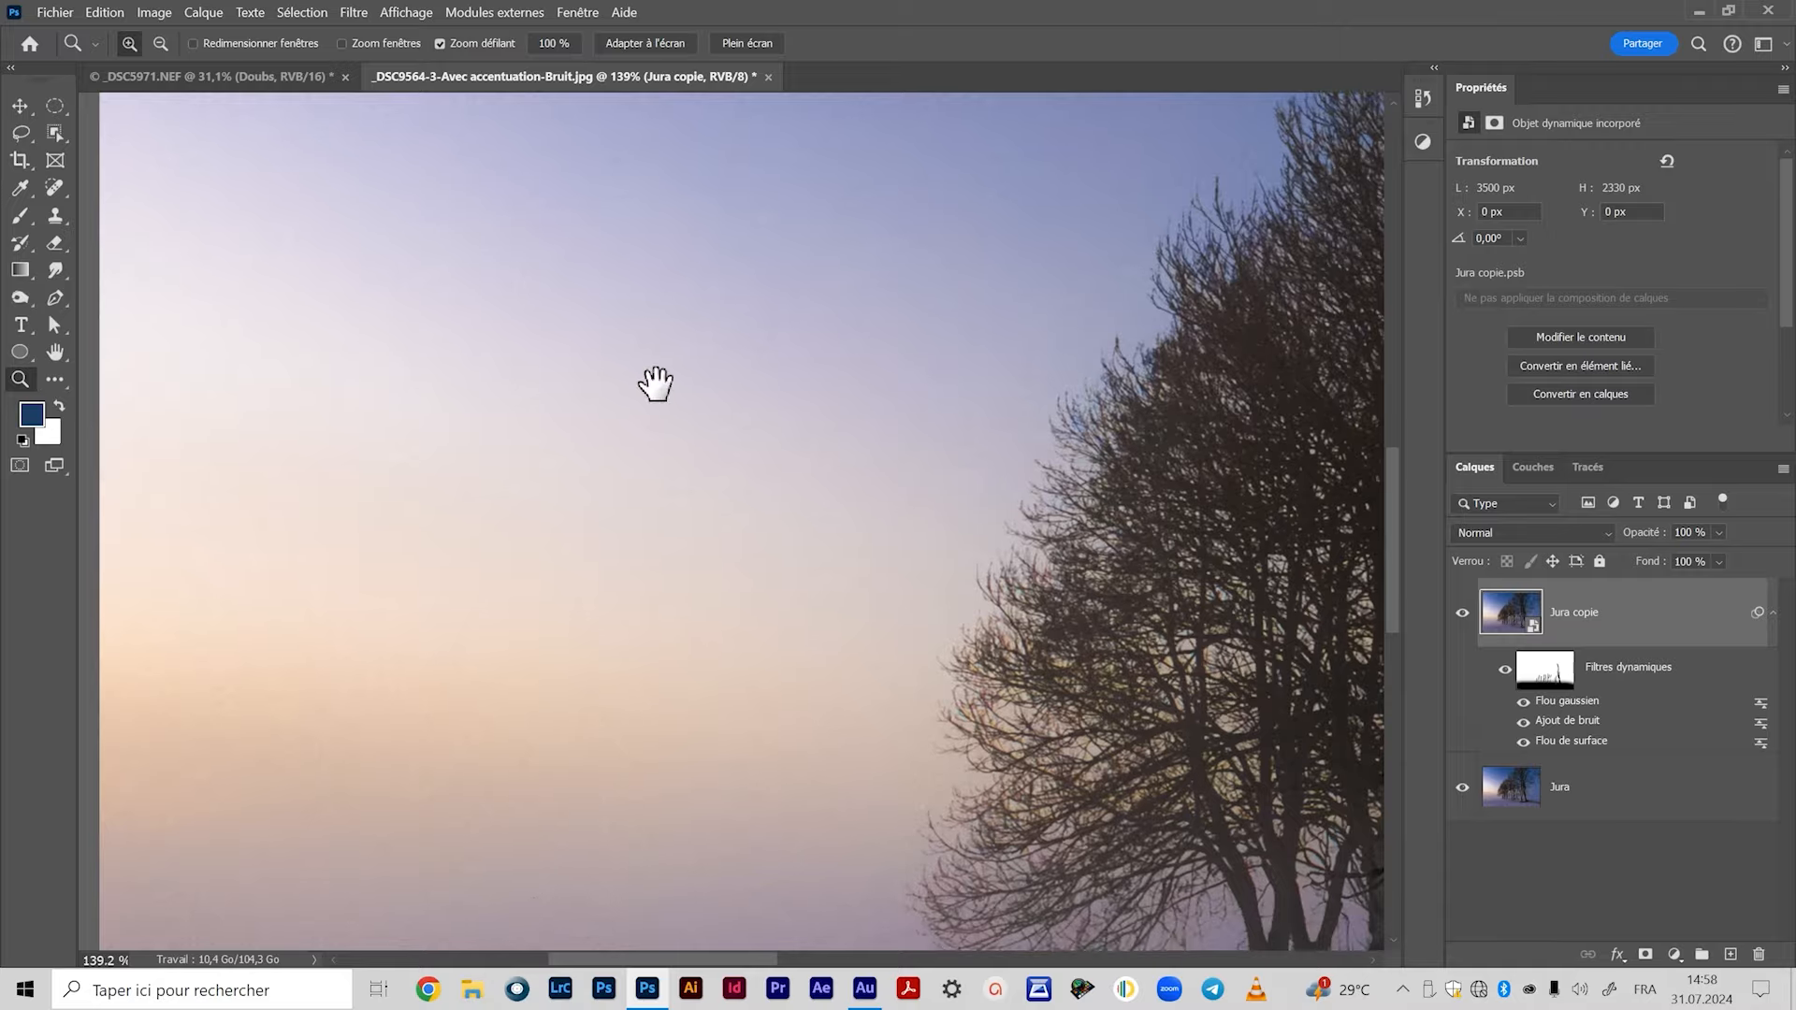
drag(654, 385, 598, 721)
drag(553, 439, 518, 645)
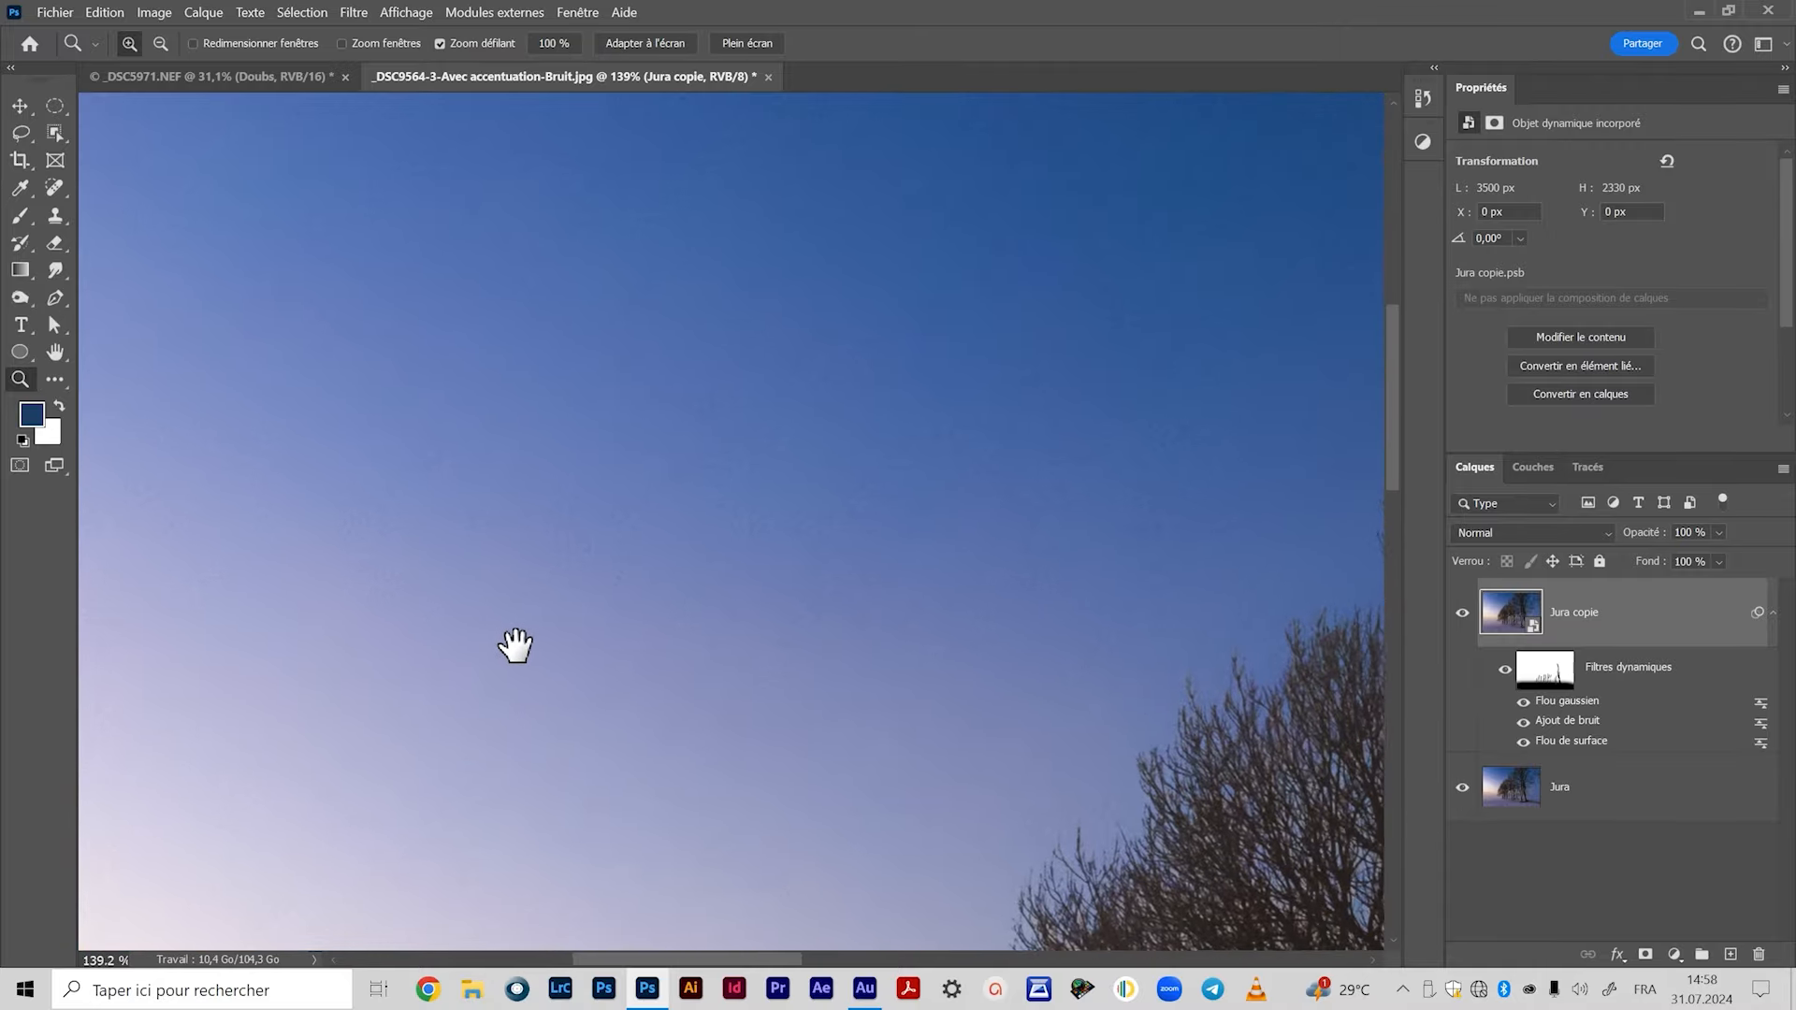
drag(884, 604, 417, 297)
drag(678, 533, 537, 545)
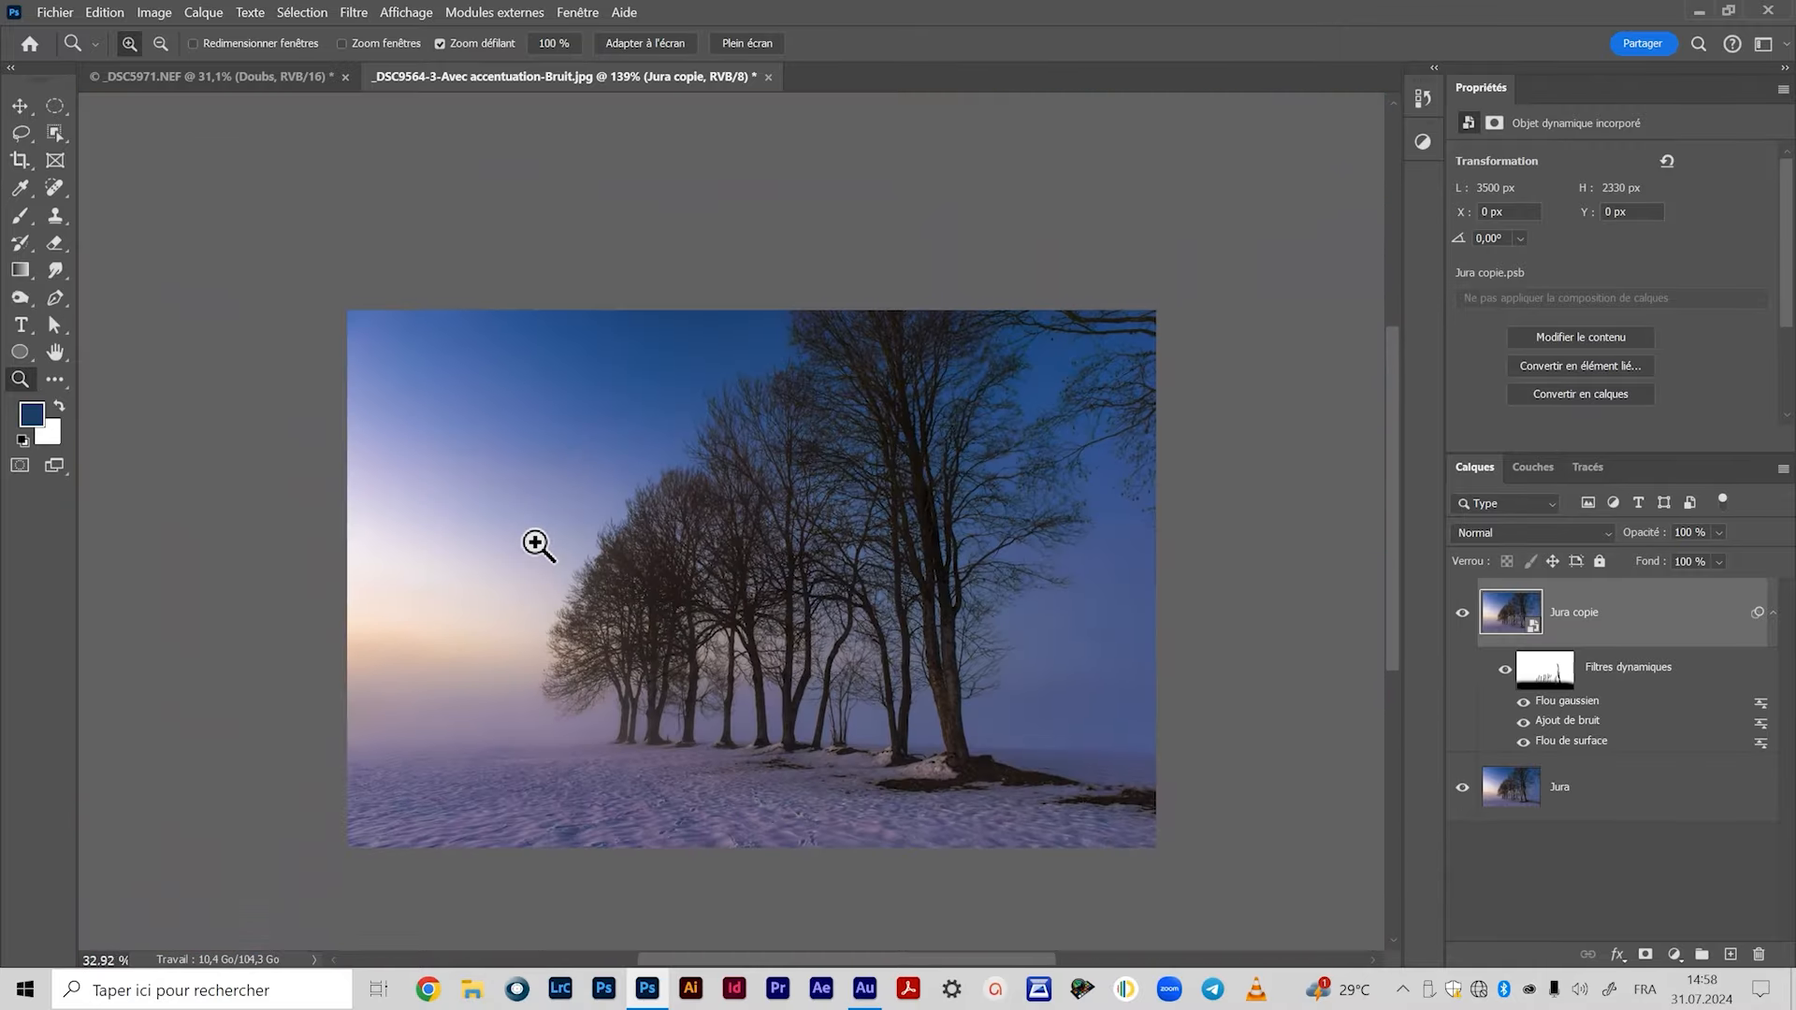
drag(823, 646, 754, 526)
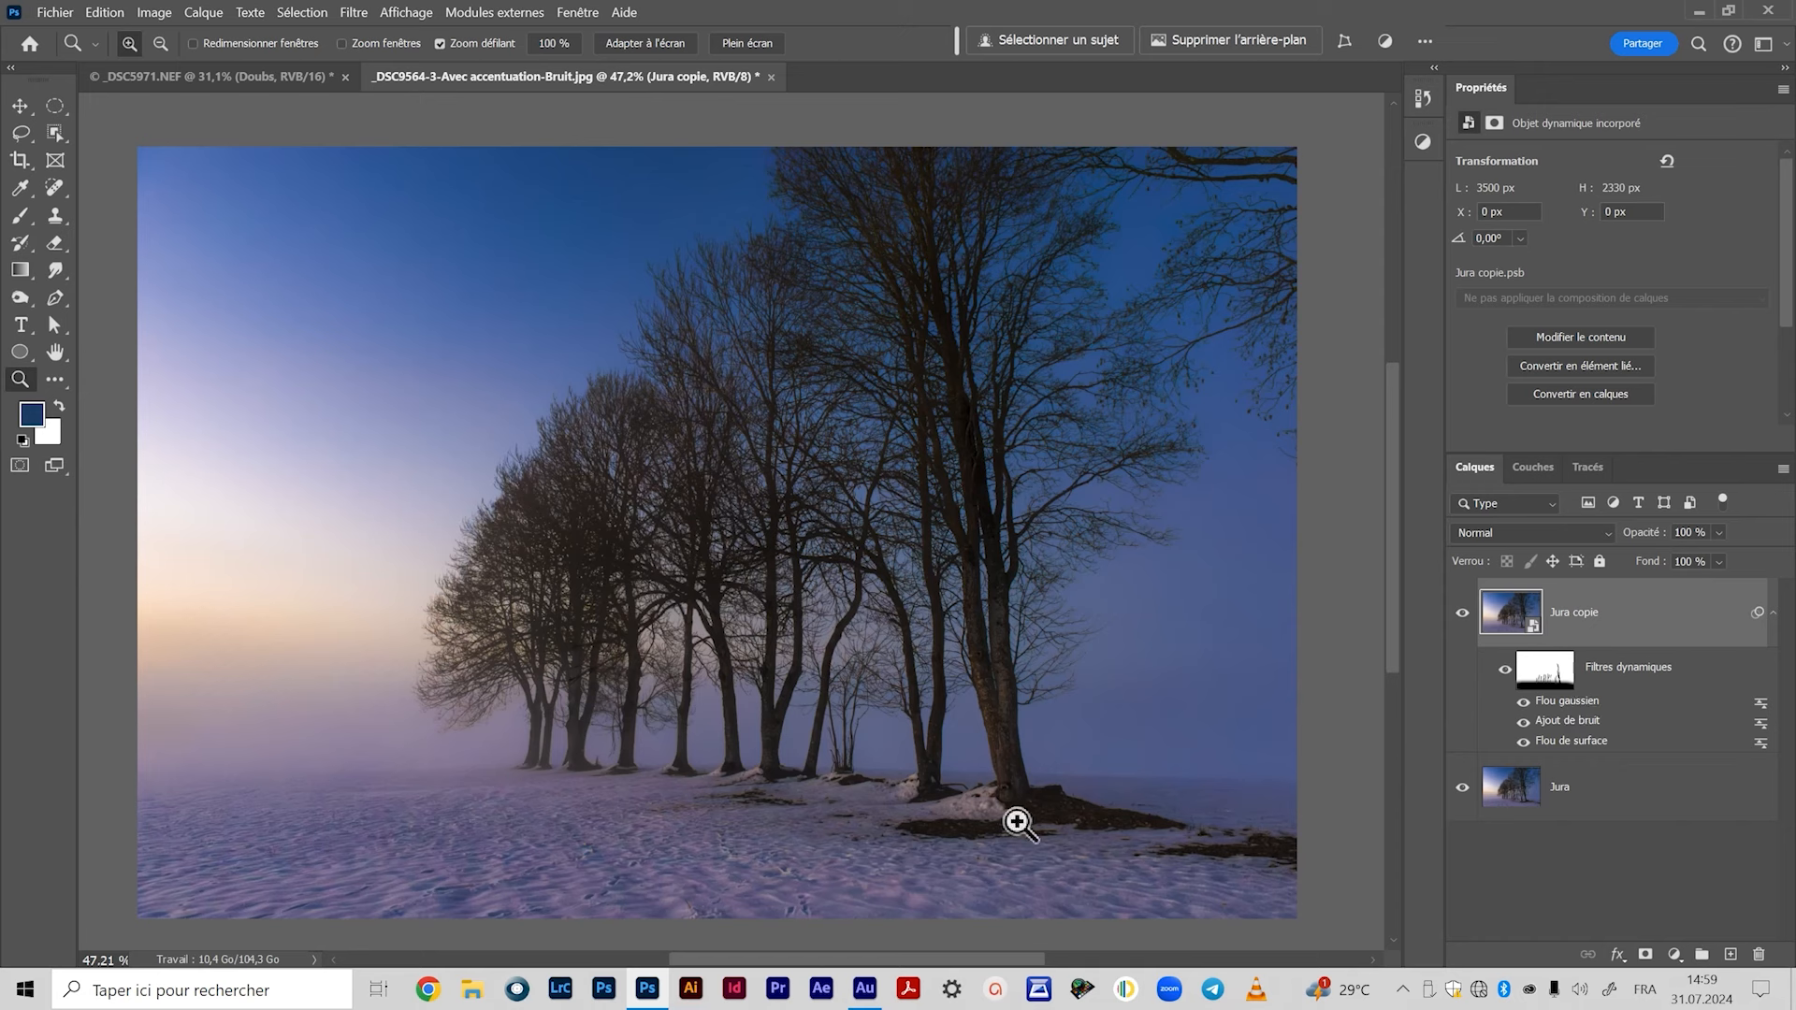
Compare the photo with the Jura copie layer hidden and shown again.
key(b)
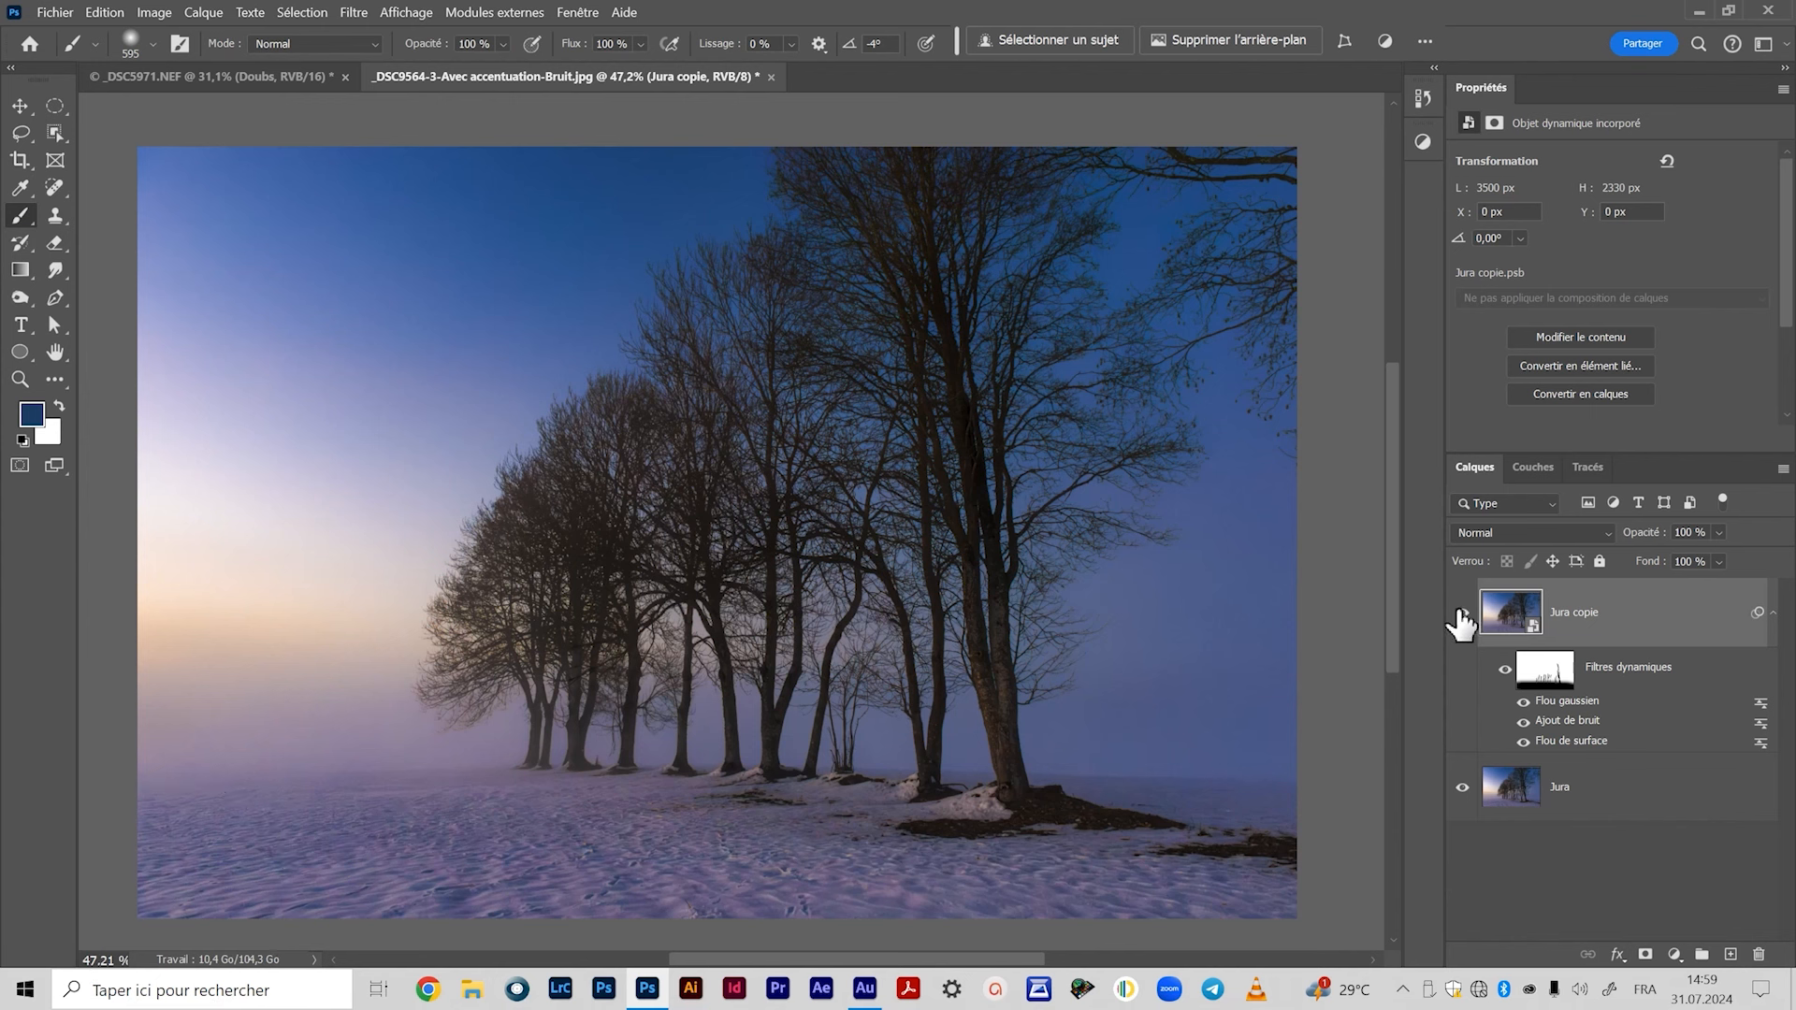
click(1464, 613)
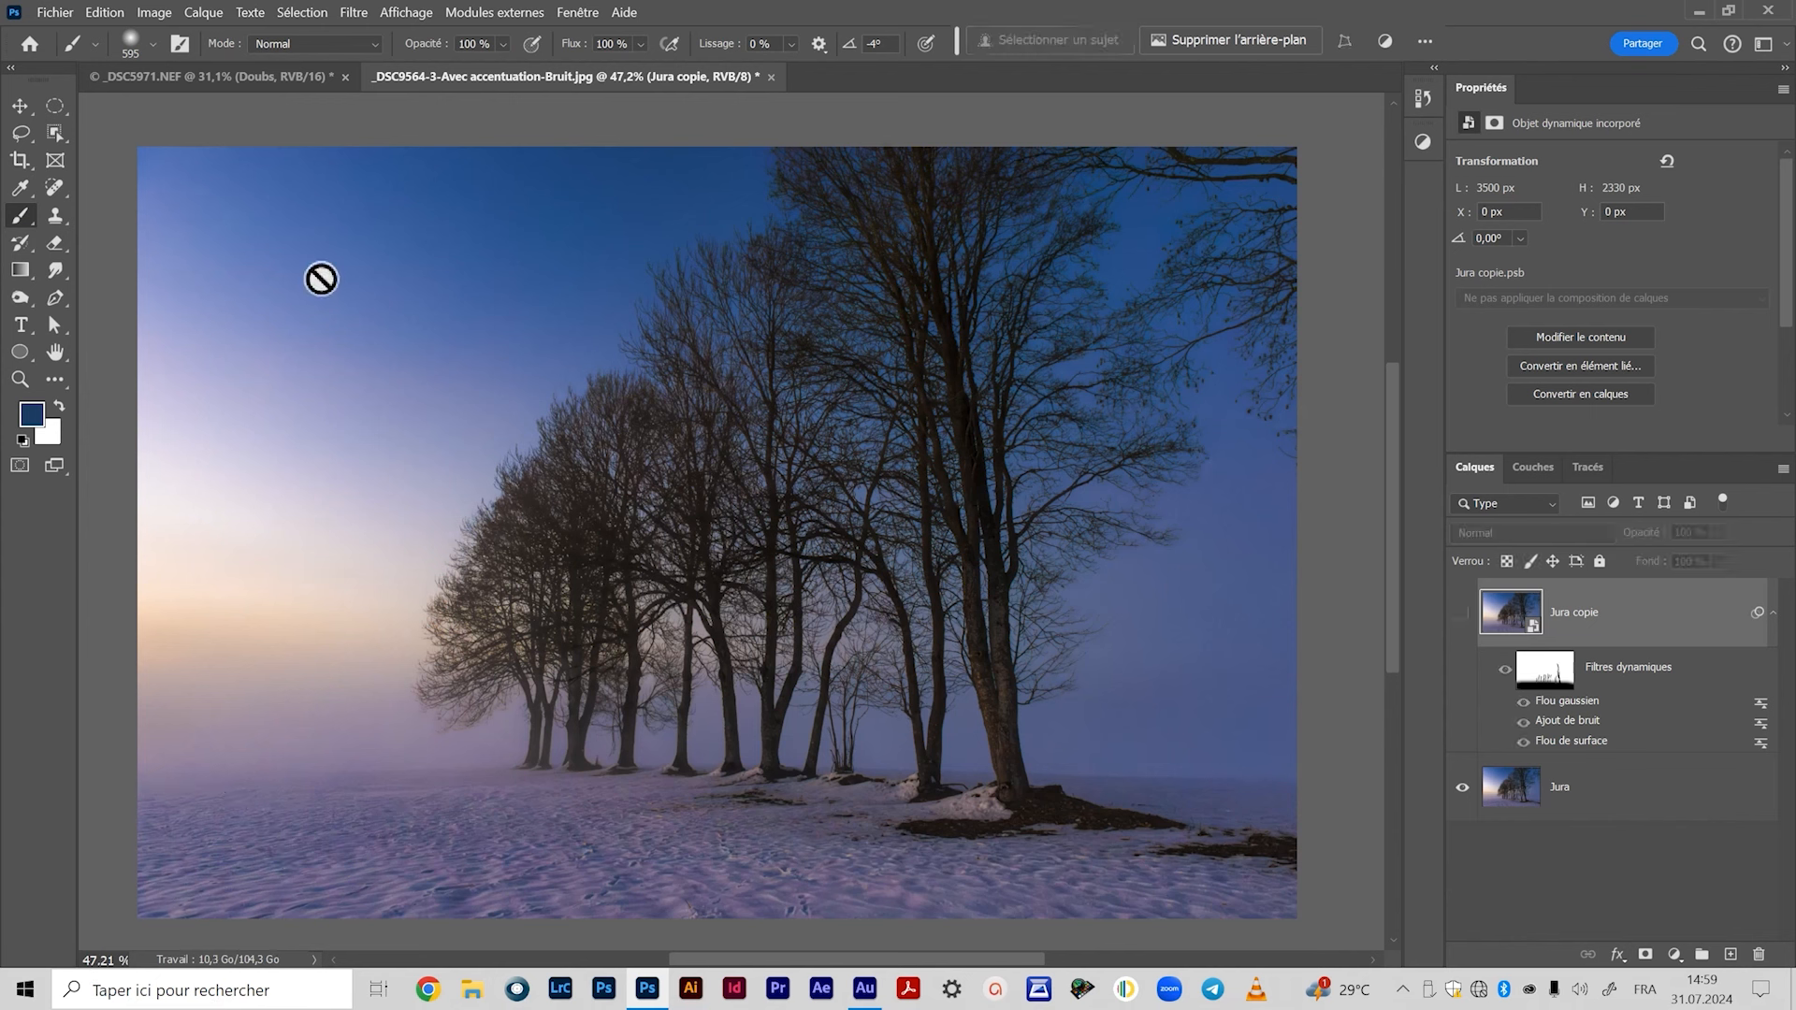
click(1463, 613)
key(z)
scroll(733, 672, down, 2)
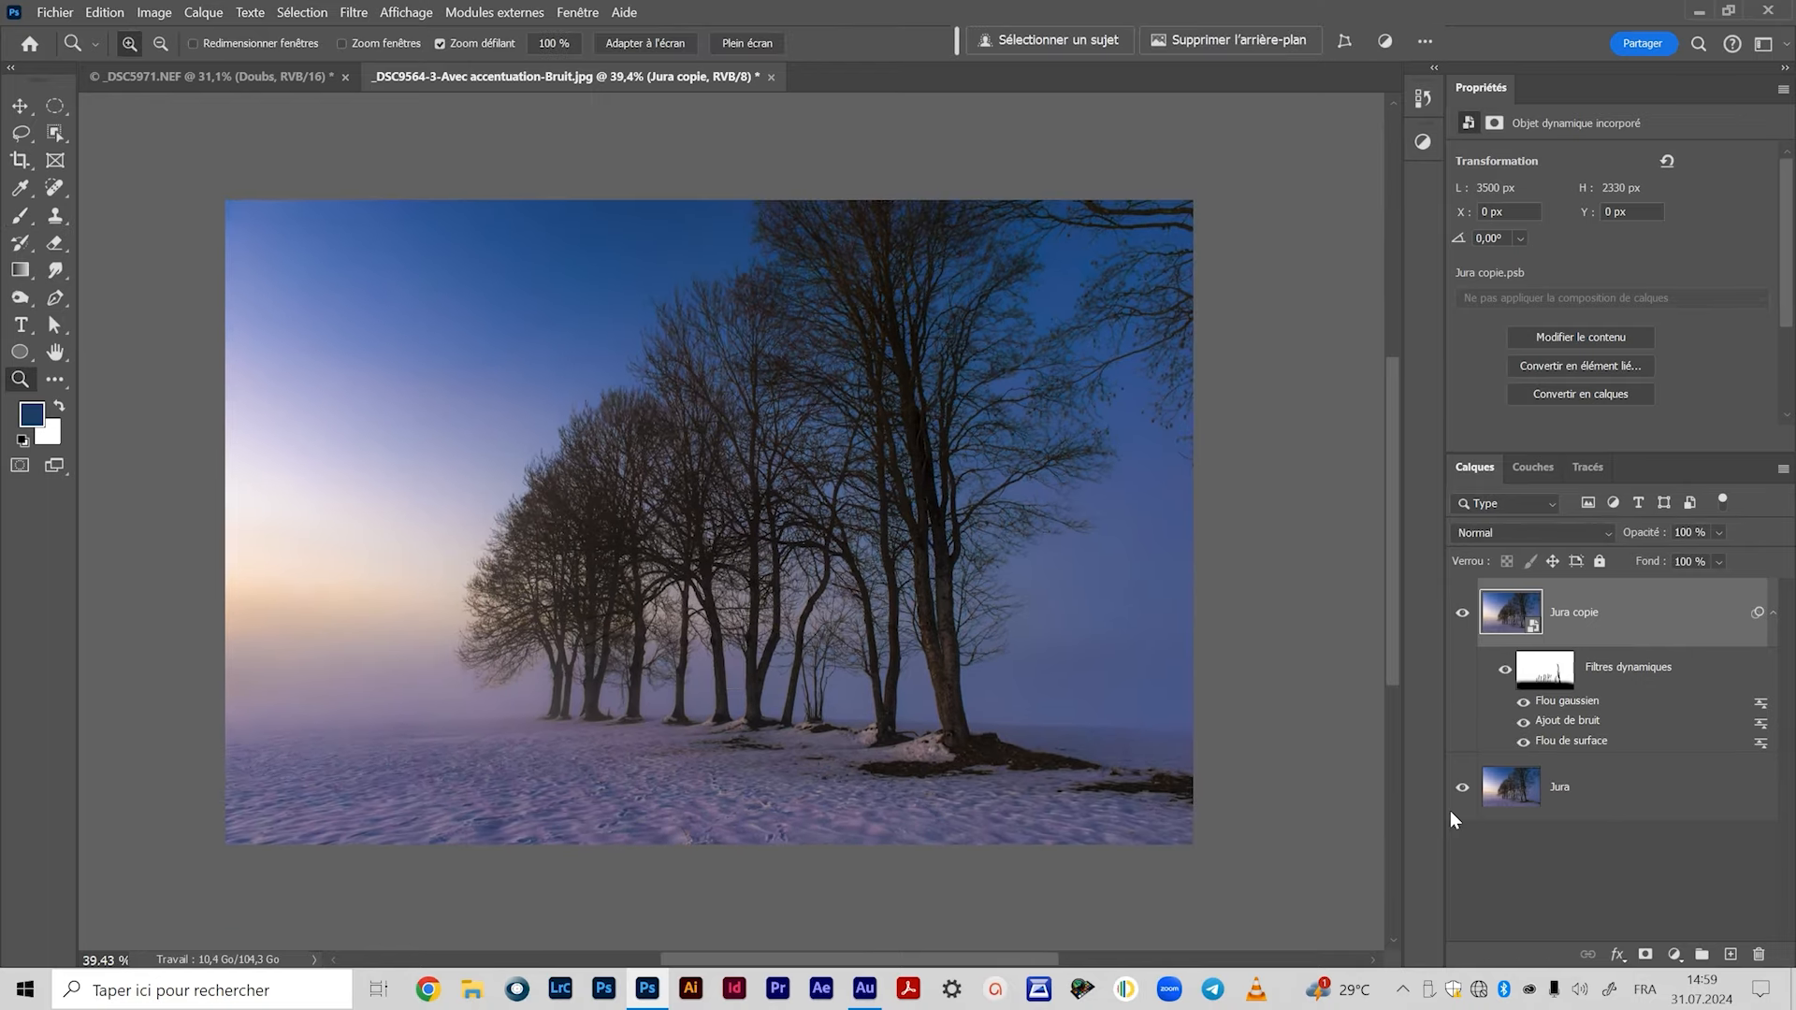